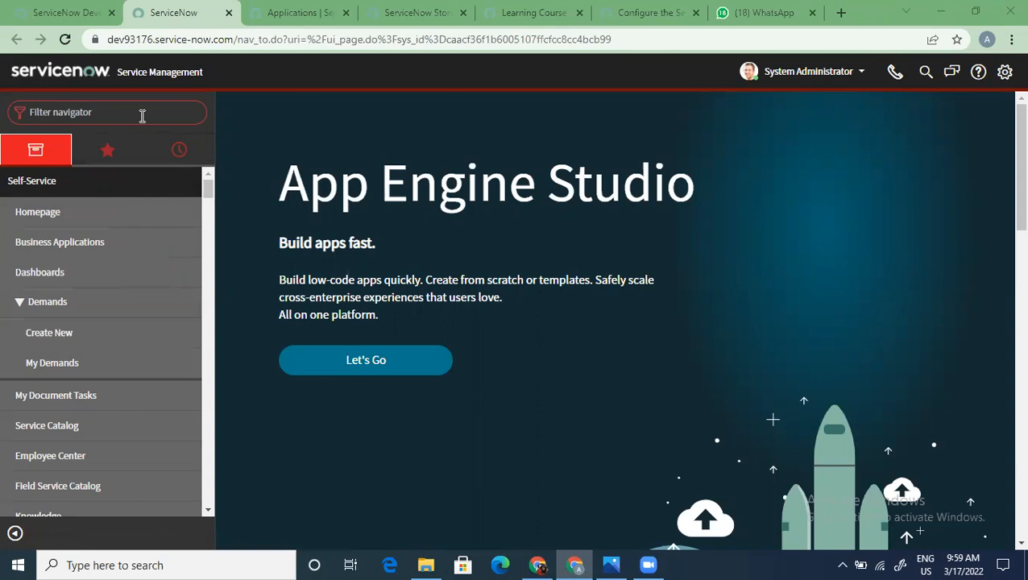
# Filter the navigator for "stats" and open the Stats page under System Diagnostics
pyautogui.click(142, 116)
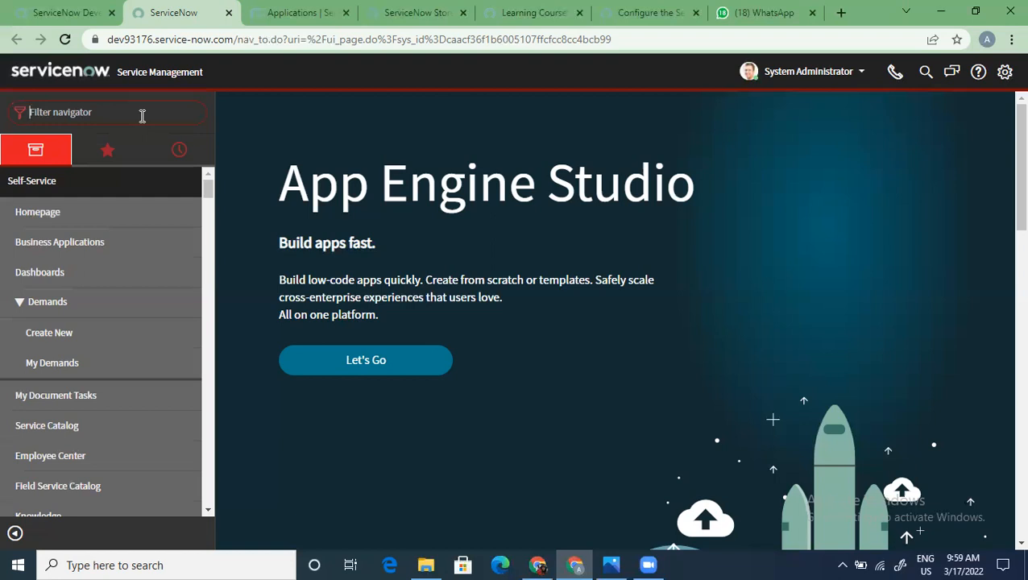
pyautogui.write('stats')
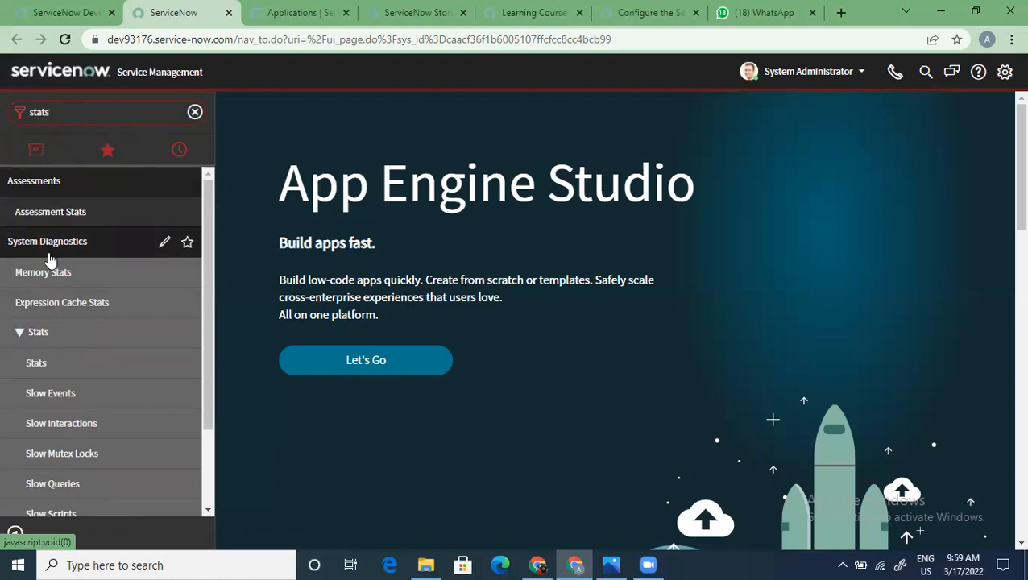
pyautogui.click(58, 364)
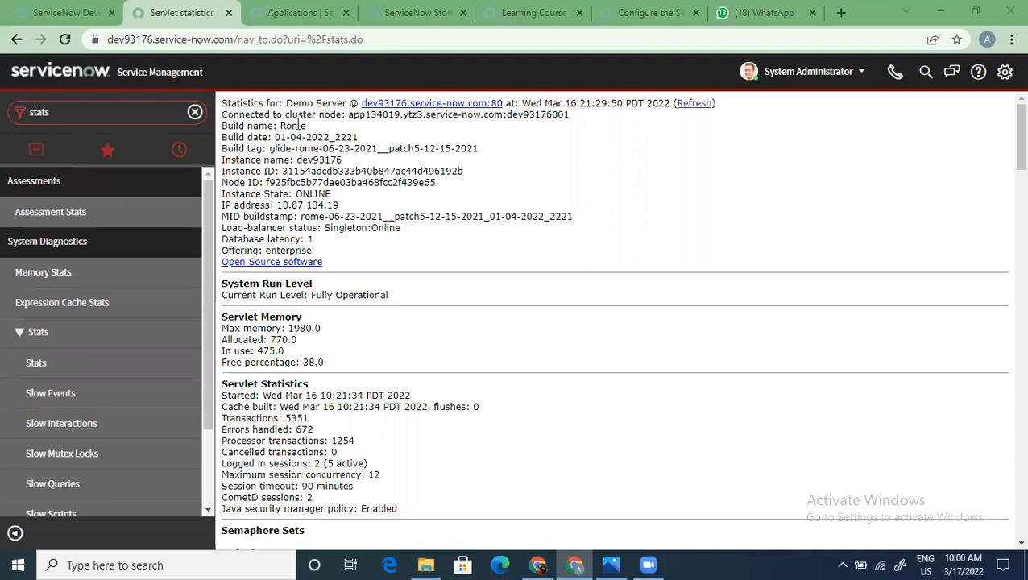
# Highlight the build name, the patch part of the build tag and the instance name on the statistics page
pyautogui.moveTo(310, 131); pyautogui.dragTo(217, 134)
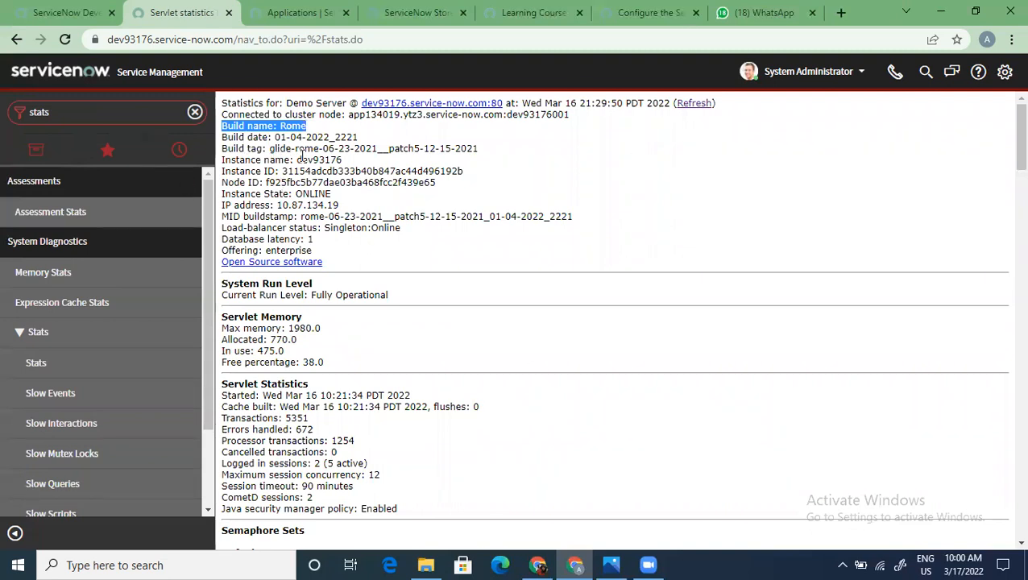
pyautogui.moveTo(480, 150); pyautogui.dragTo(382, 148)
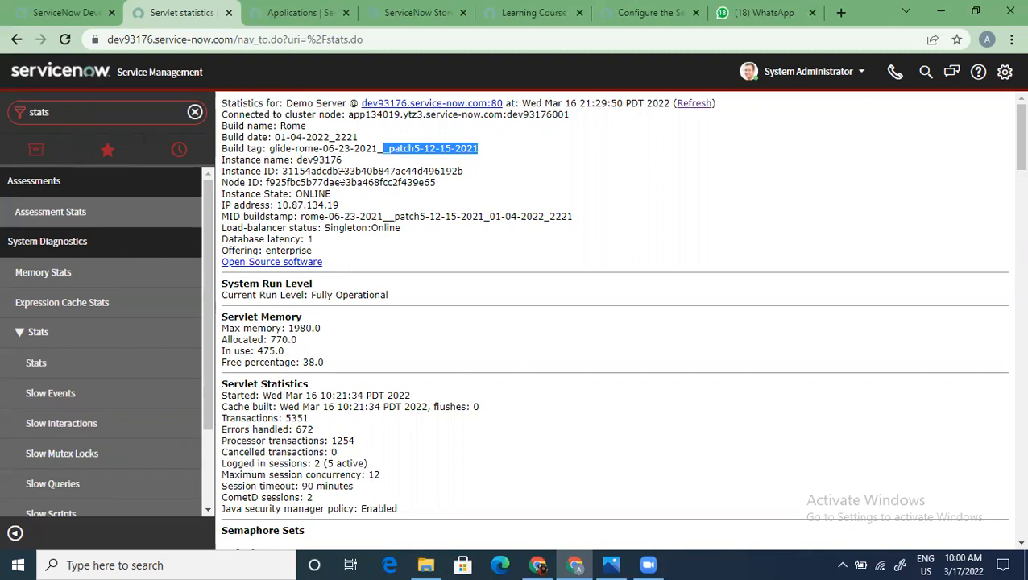
pyautogui.moveTo(344, 160); pyautogui.dragTo(308, 159)
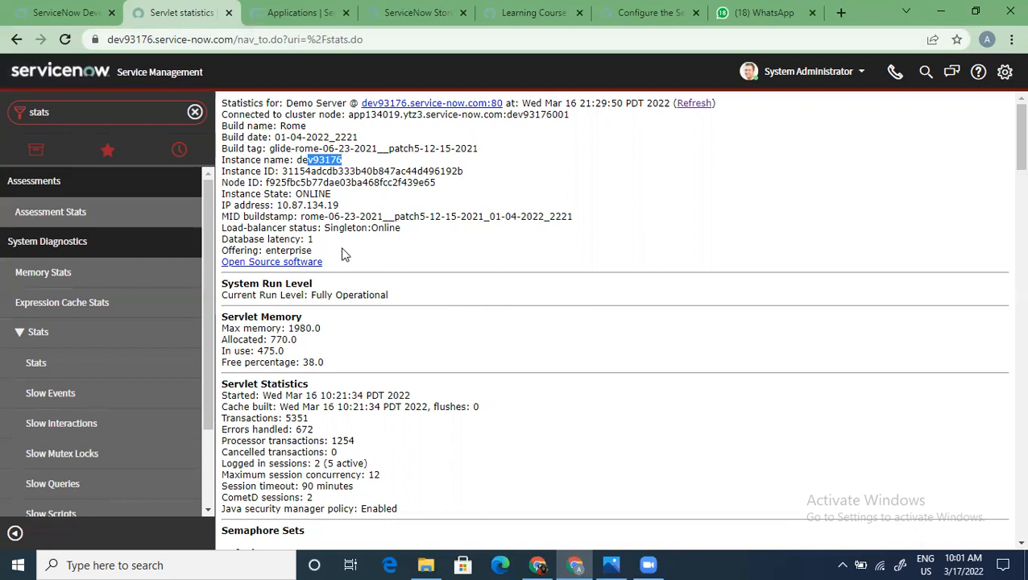
# Examine the servlet memory, servlet statistics and semaphore set sections of the statistics page
pyautogui.scroll(-3, 339, 246)
pyautogui.scroll(3, 365, 270)
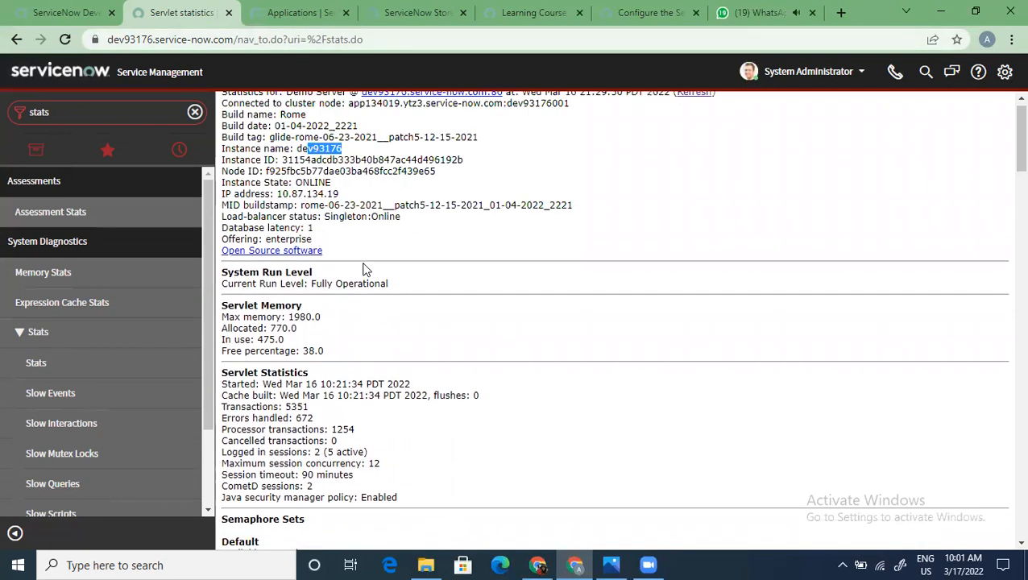
pyautogui.scroll(-3, 363, 270)
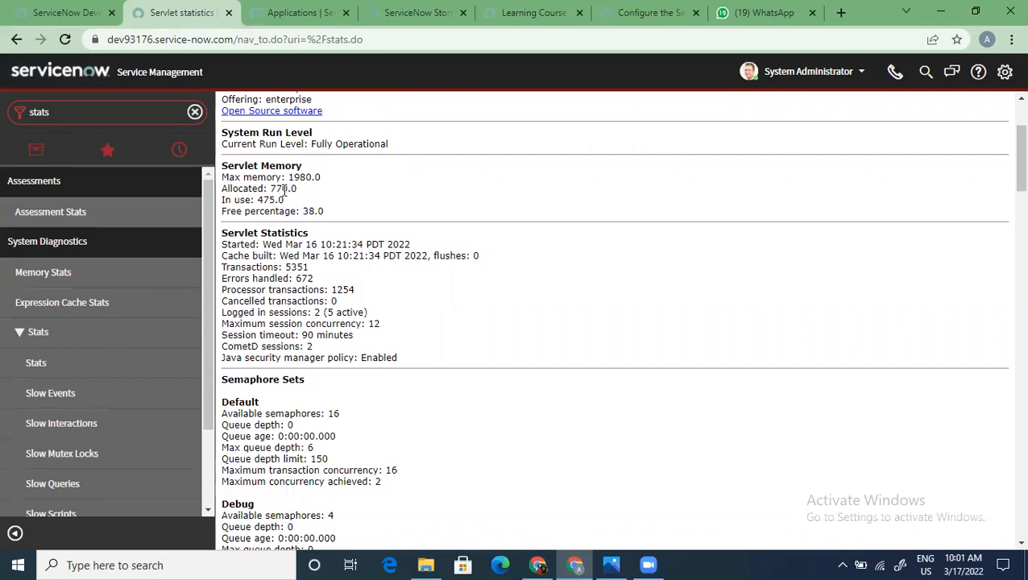
pyautogui.scroll(-3, 314, 191)
pyautogui.scroll(3, 310, 209)
pyautogui.scroll(-1, 337, 310)
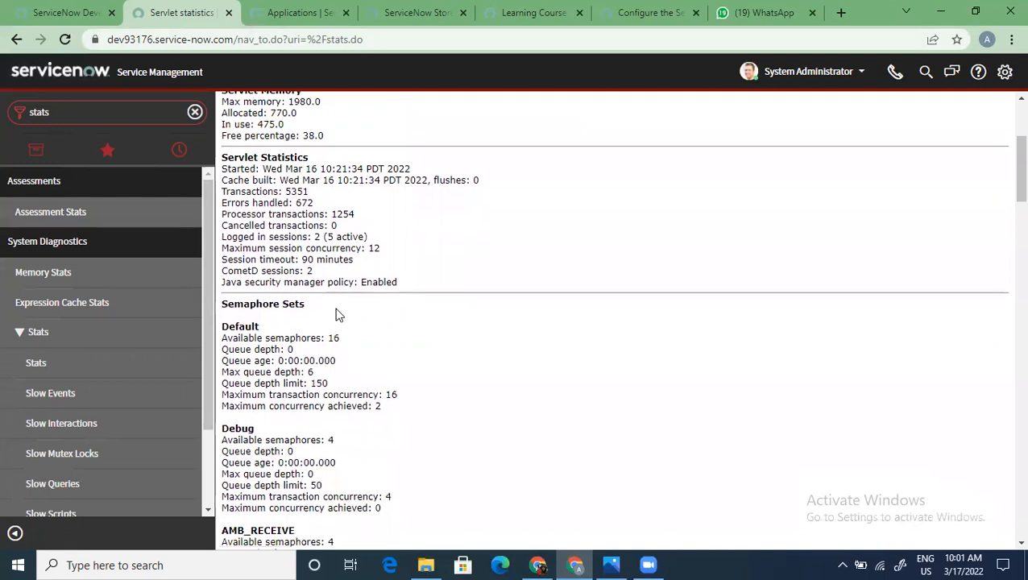
pyautogui.scroll(1, 336, 314)
pyautogui.scroll(-1, 336, 314)
pyautogui.scroll(-1, 338, 314)
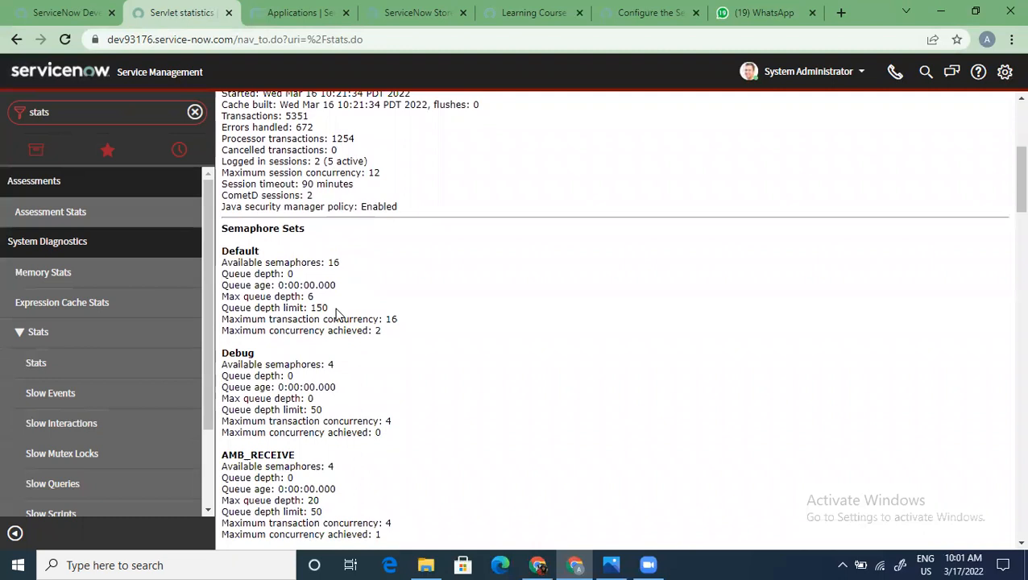
pyautogui.scroll(-1, 338, 314)
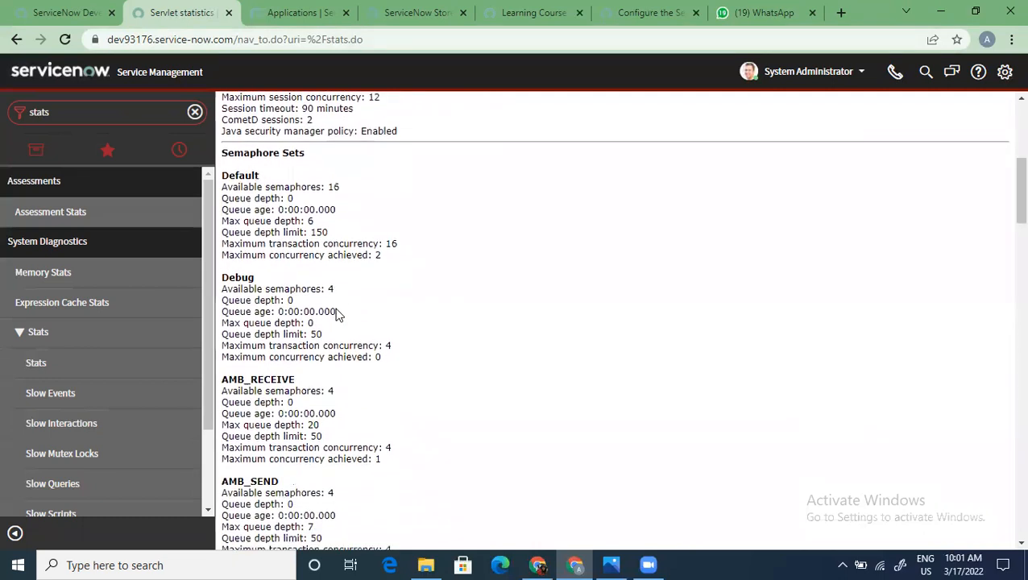
pyautogui.scroll(-2, 338, 314)
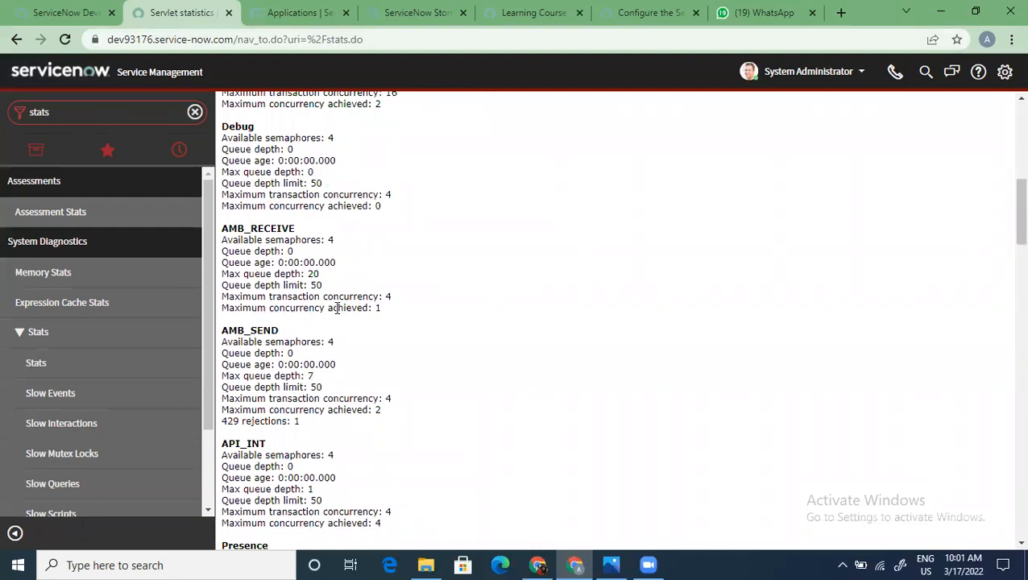
# Review the remaining semaphore sets, response times, database connection pools and background scheduler, and return to the page's beginning
pyautogui.scroll(-6, 337, 307)
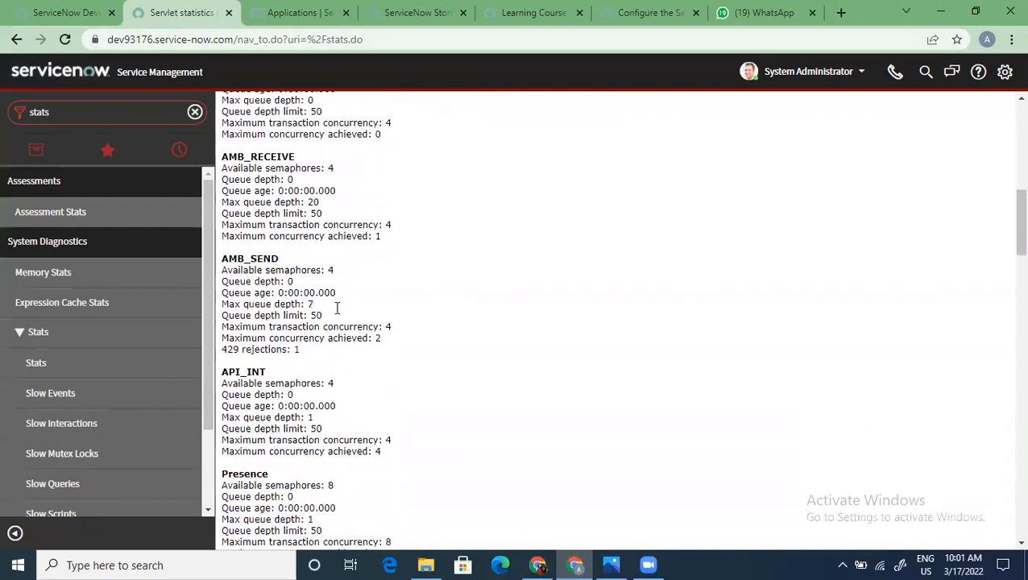
pyautogui.scroll(-4, 337, 308)
pyautogui.scroll(4, 337, 309)
pyautogui.scroll(-5, 338, 312)
pyautogui.scroll(3, 338, 314)
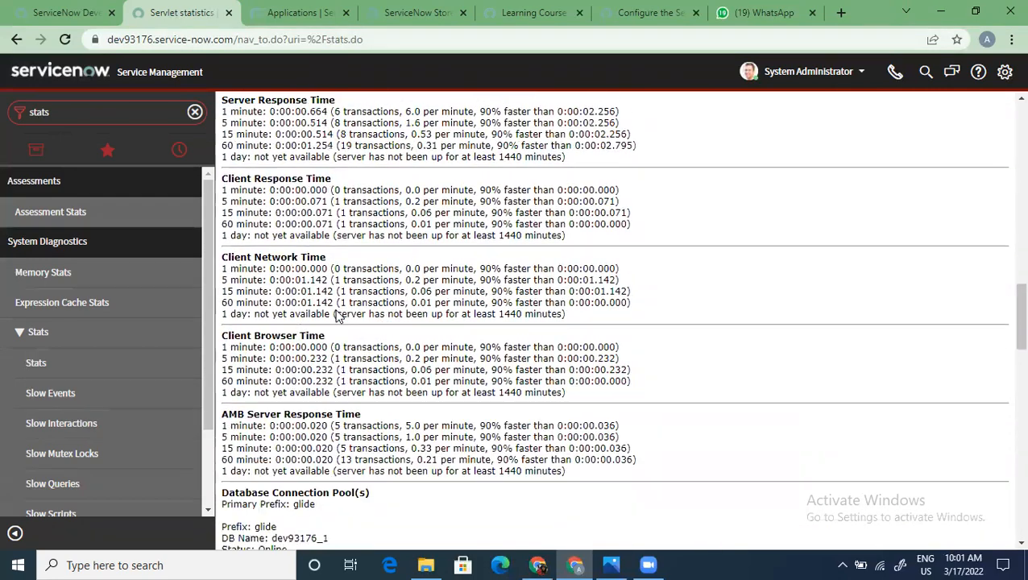
pyautogui.scroll(-6, 338, 316)
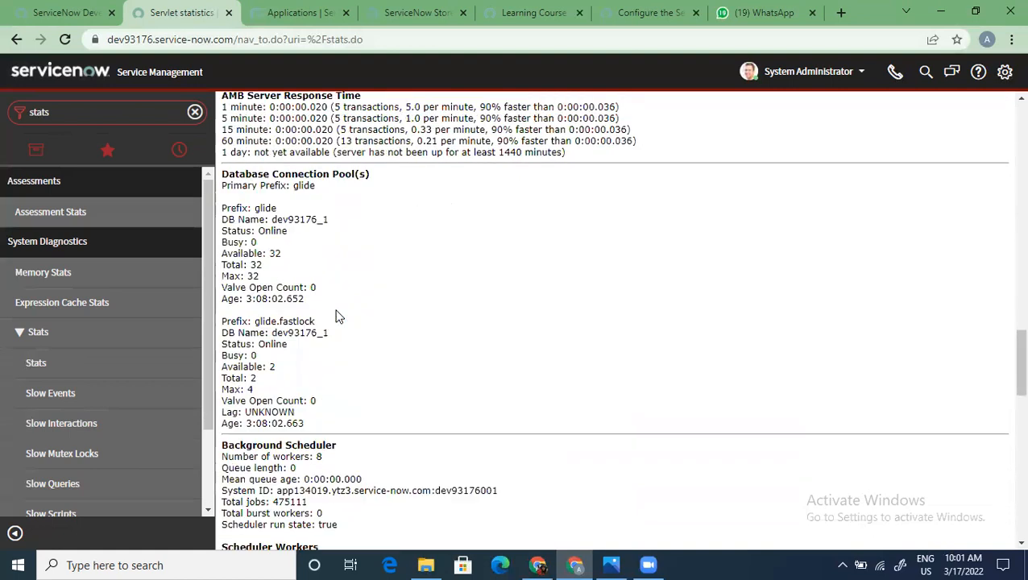
pyautogui.scroll(-3, 338, 316)
pyautogui.scroll(4, 337, 310)
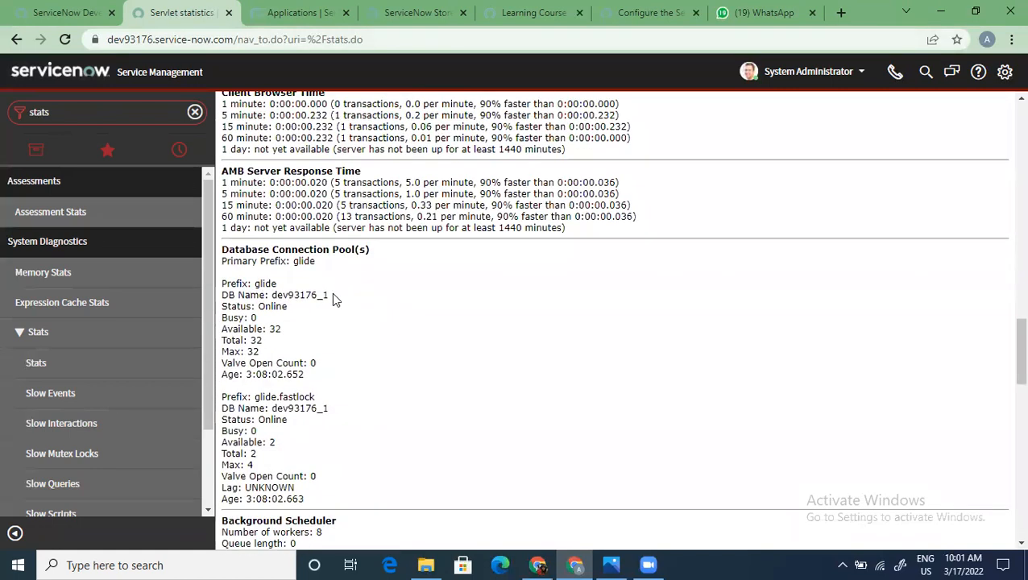
pyautogui.scroll(-3, 336, 298)
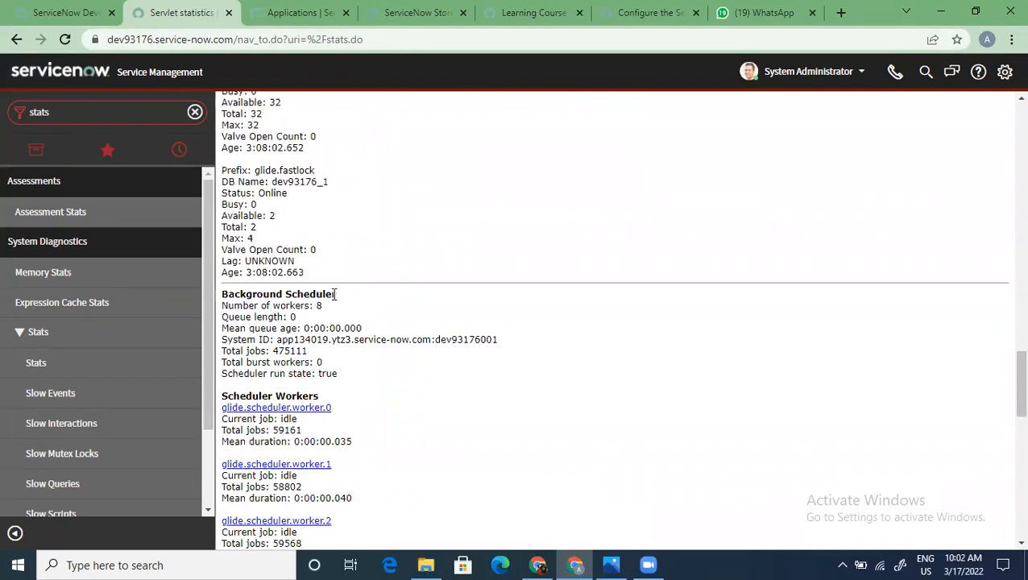
pyautogui.scroll(15, 336, 294)
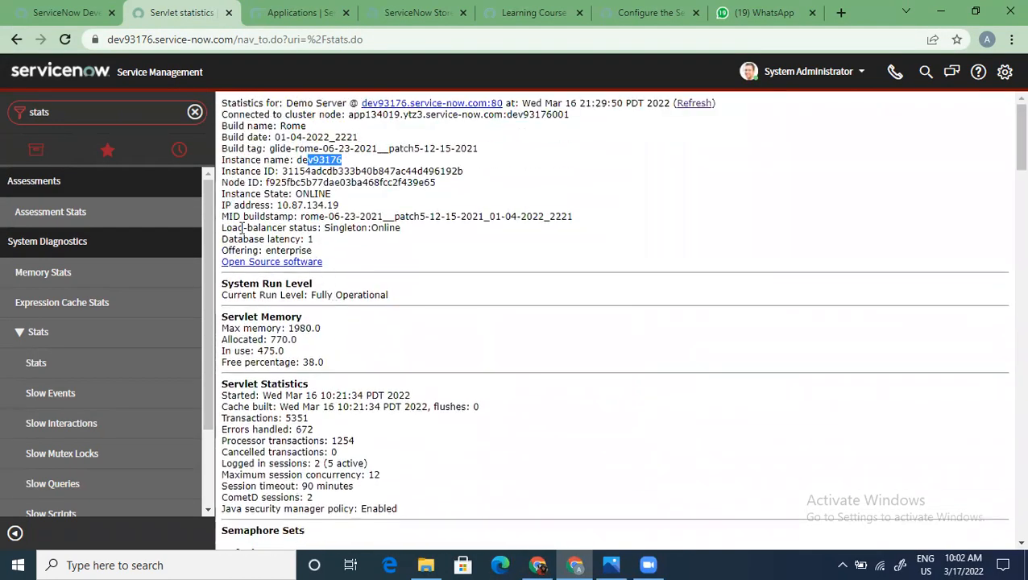
# Open the statistics page directly from the navigator with stats.do and skim through its contents
pyautogui.click(104, 118)
pyautogui.write('stats.do')
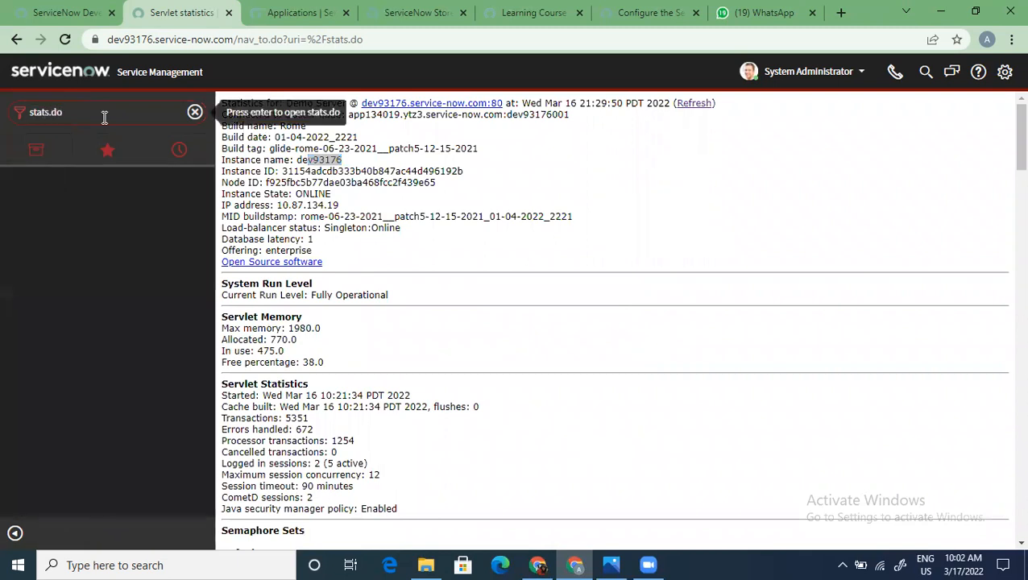
pyautogui.press('Return')
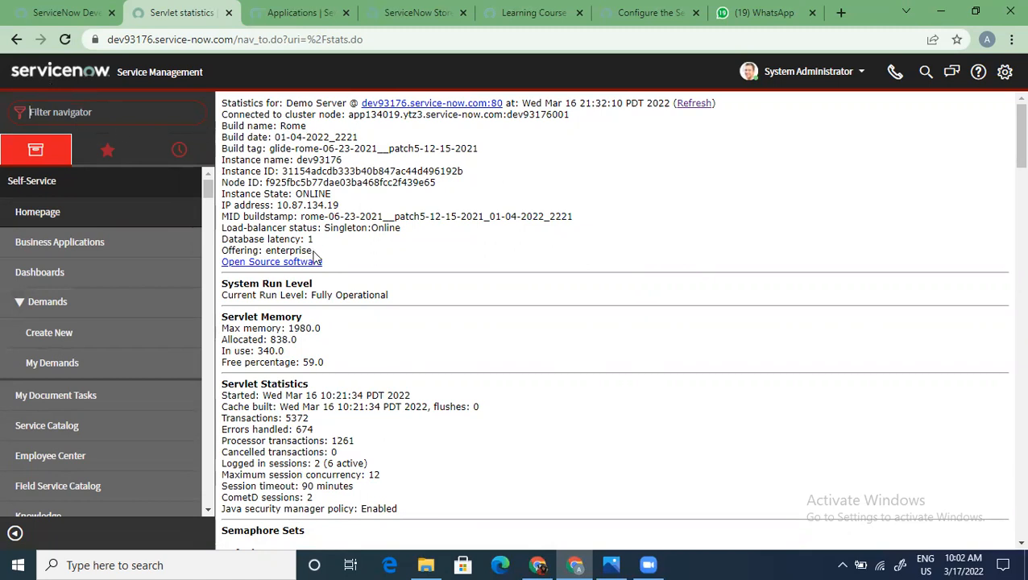
pyautogui.scroll(-4, 387, 336)
pyautogui.scroll(-5, 387, 336)
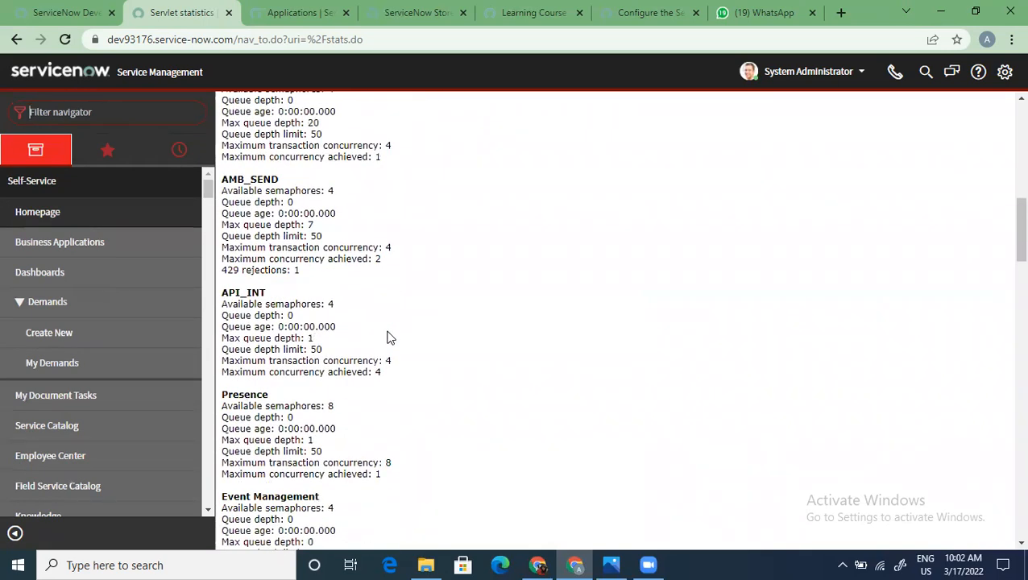
pyautogui.scroll(3, 354, 465)
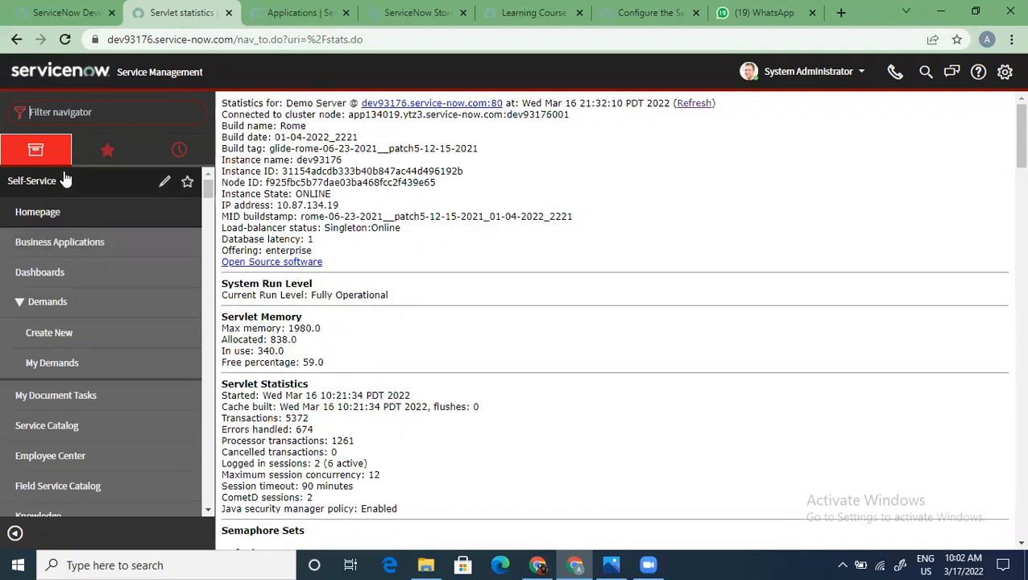
# Filter the navigator for "event"
pyautogui.click(95, 111)
pyautogui.write('event')
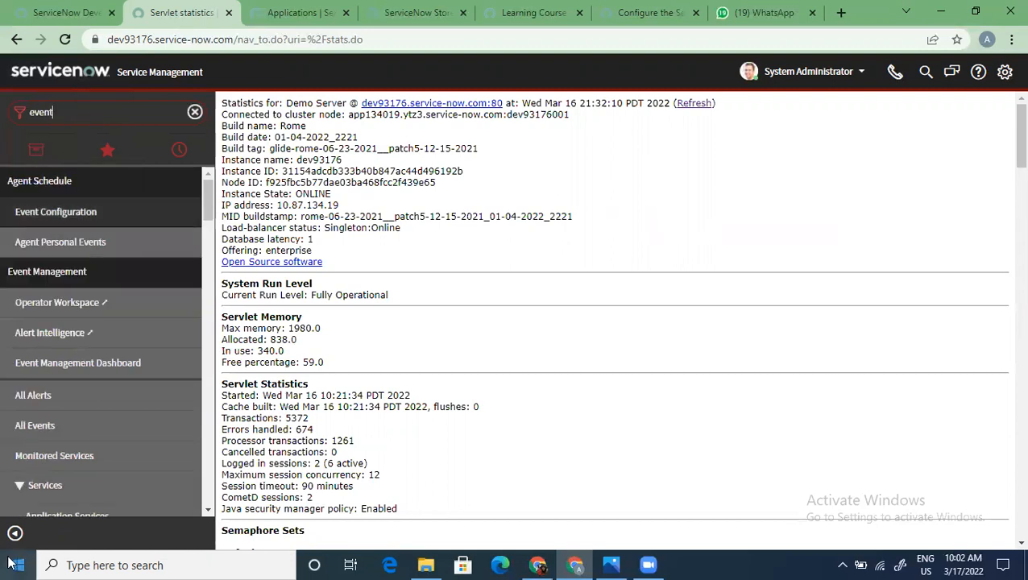
# Search Windows for eventvwr and open the Event Viewer app
pyautogui.click(78, 564)
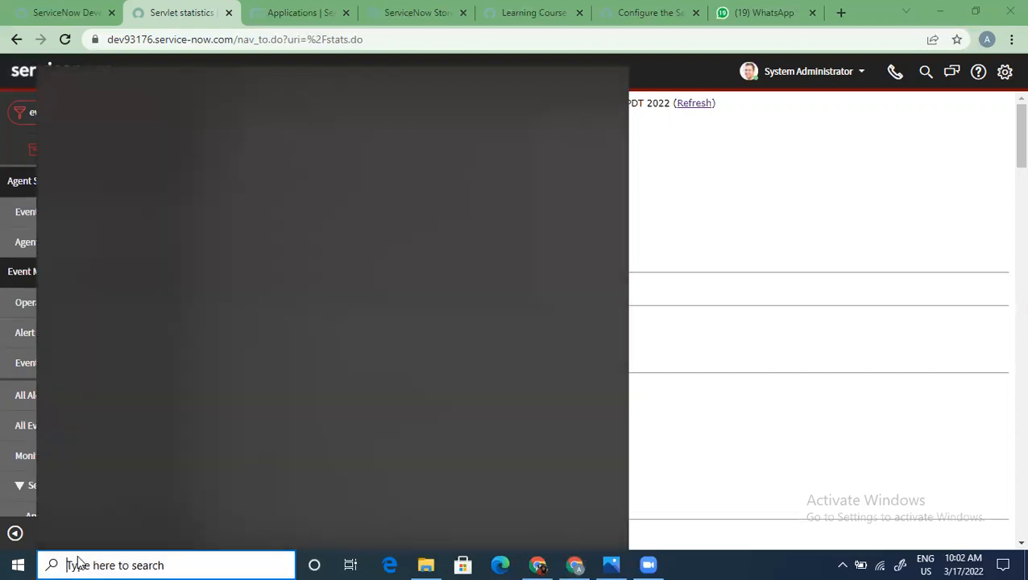
pyautogui.write('eventv')
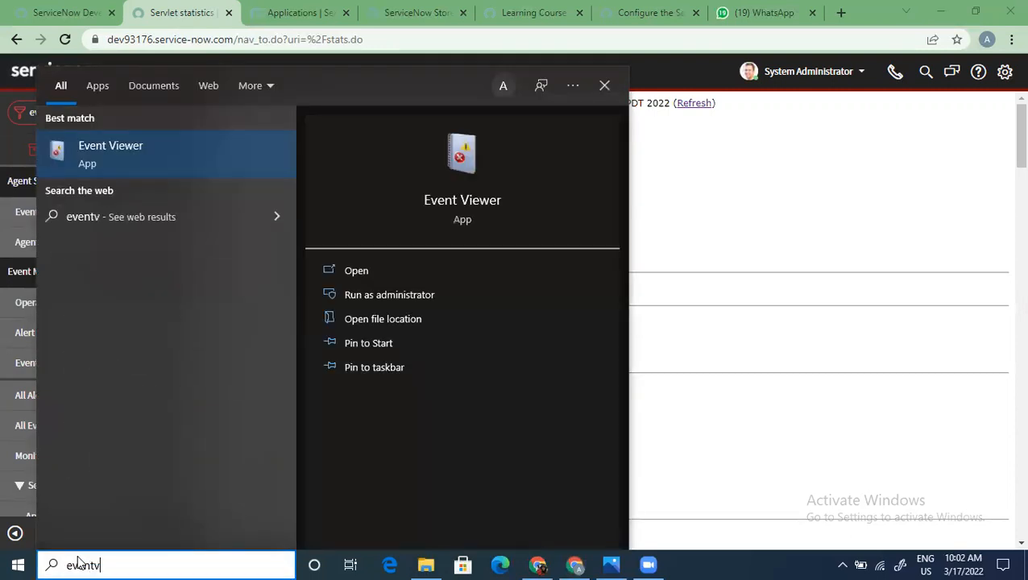
pyautogui.write('wr')
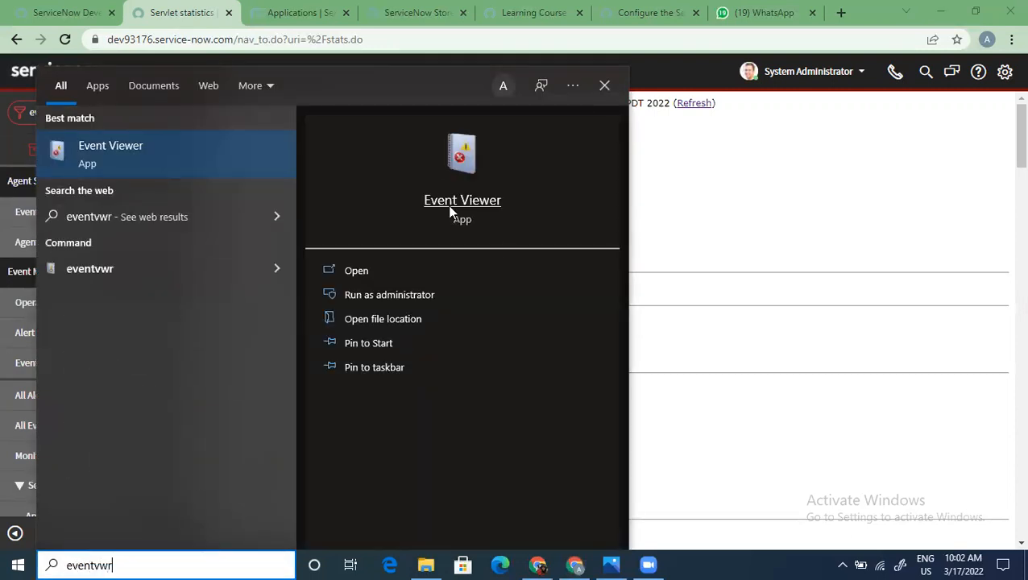
pyautogui.click(472, 206)
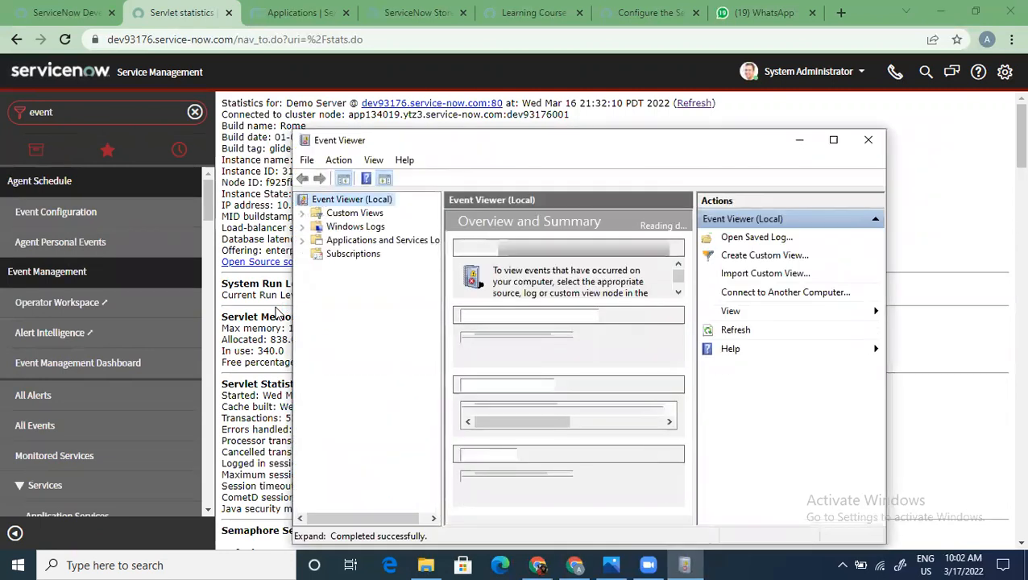
# Look through Custom Views and the Application, Security and Setup logs under Windows Logs, and minimize Event Viewer
pyautogui.click(359, 215)
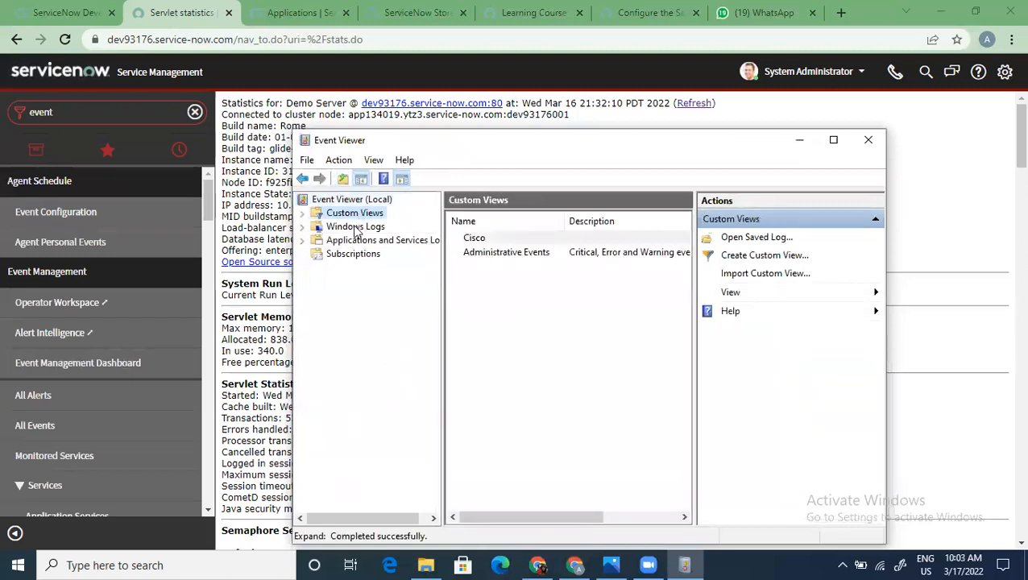
pyautogui.click(355, 227)
pyautogui.click(302, 228)
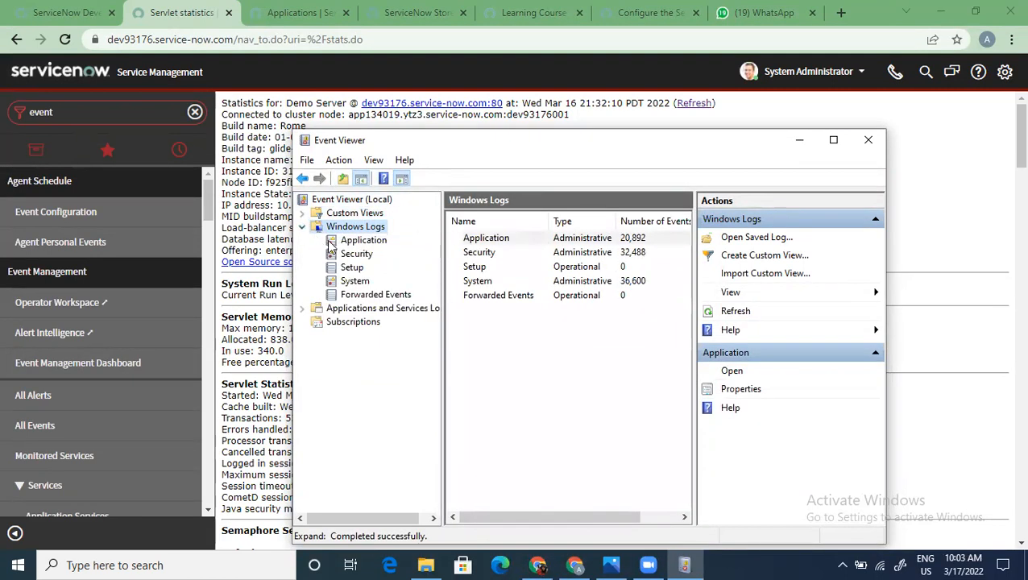
pyautogui.click(363, 241)
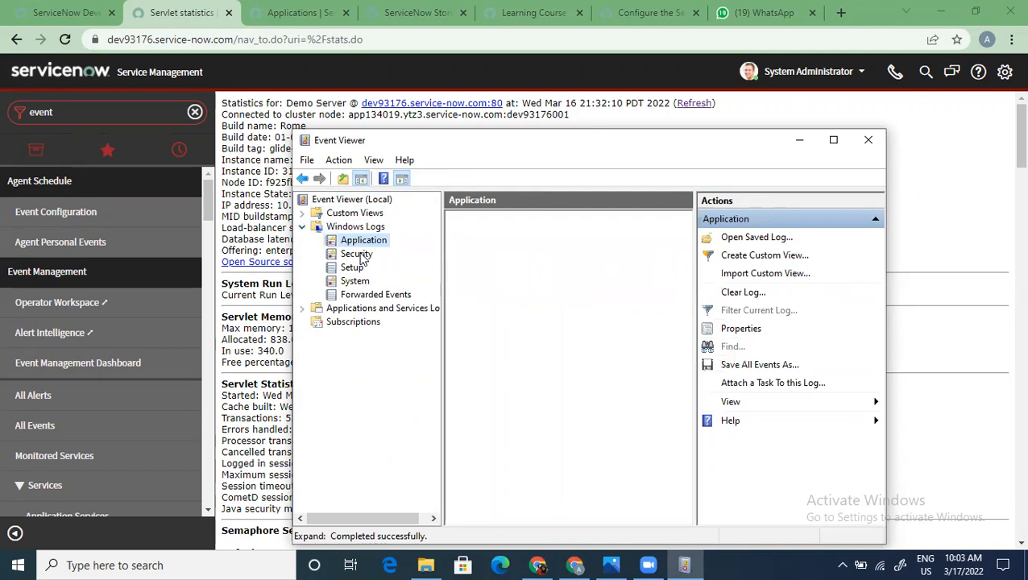
pyautogui.click(362, 255)
pyautogui.click(354, 267)
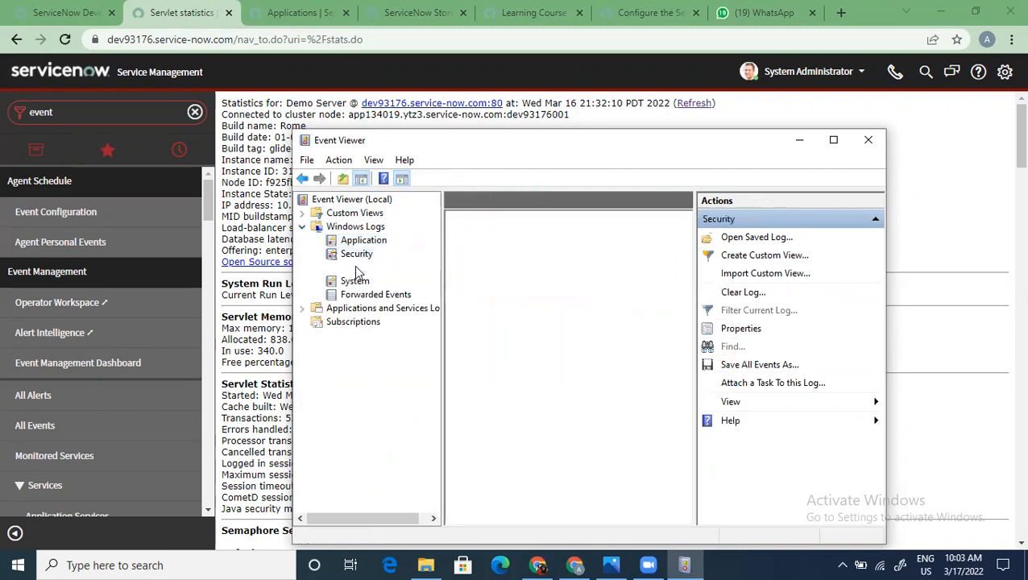
pyautogui.click(800, 139)
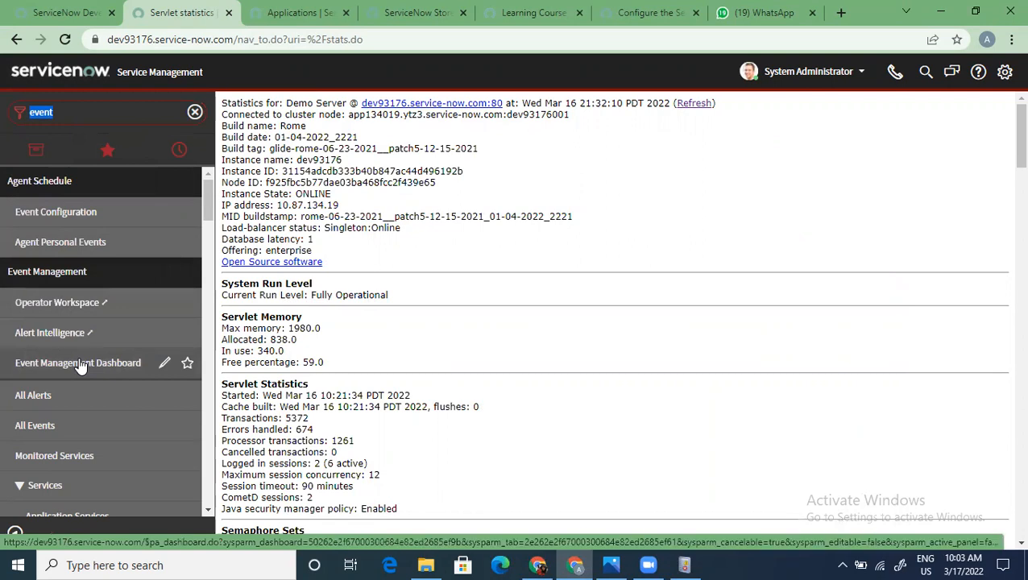
# Find the System Logs section among the event-filtered modules and open its Events list
pyautogui.scroll(-7, 135, 484)
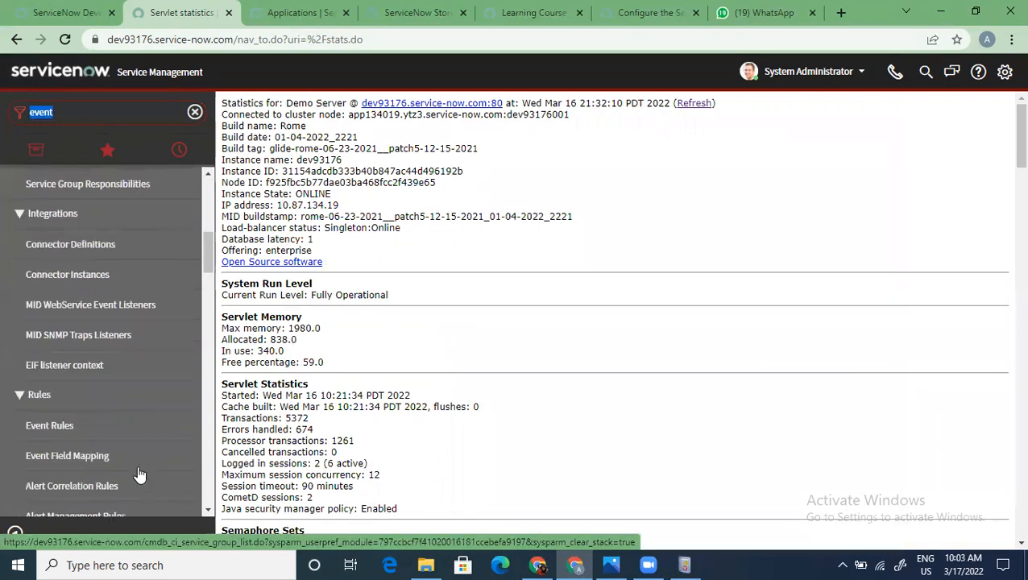
pyautogui.scroll(-4, 137, 470)
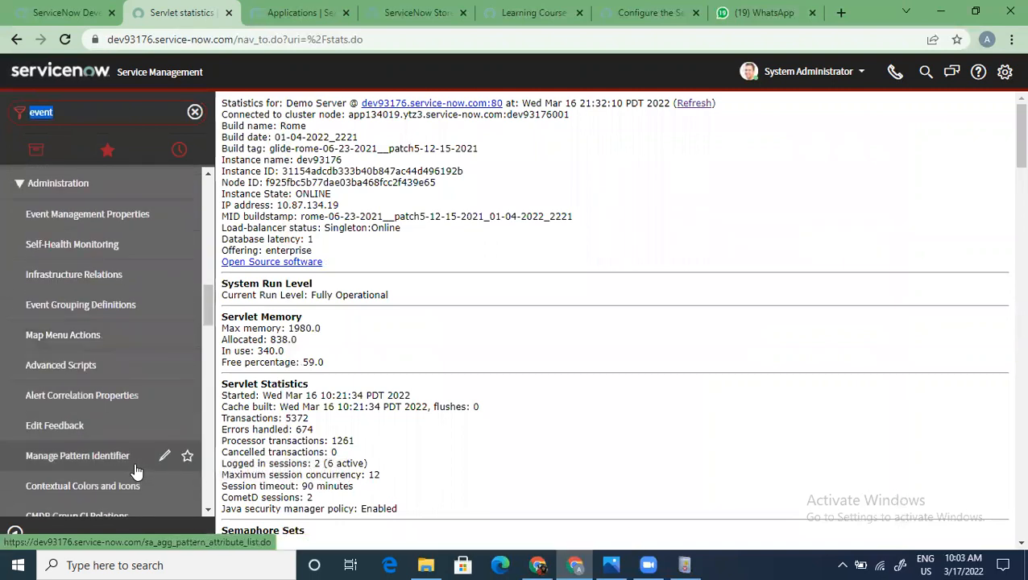
pyautogui.scroll(-3, 137, 467)
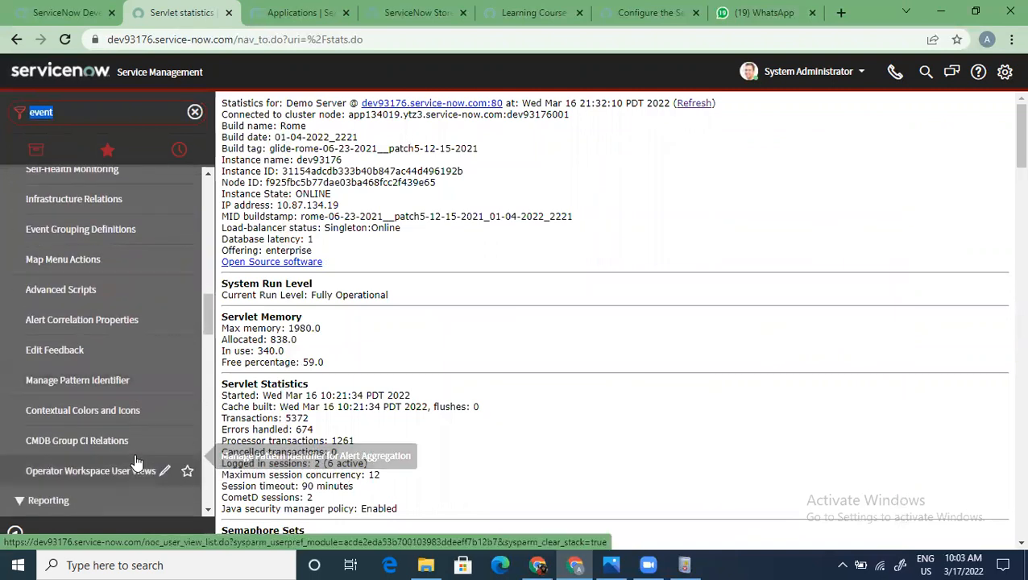
pyautogui.scroll(-5, 136, 466)
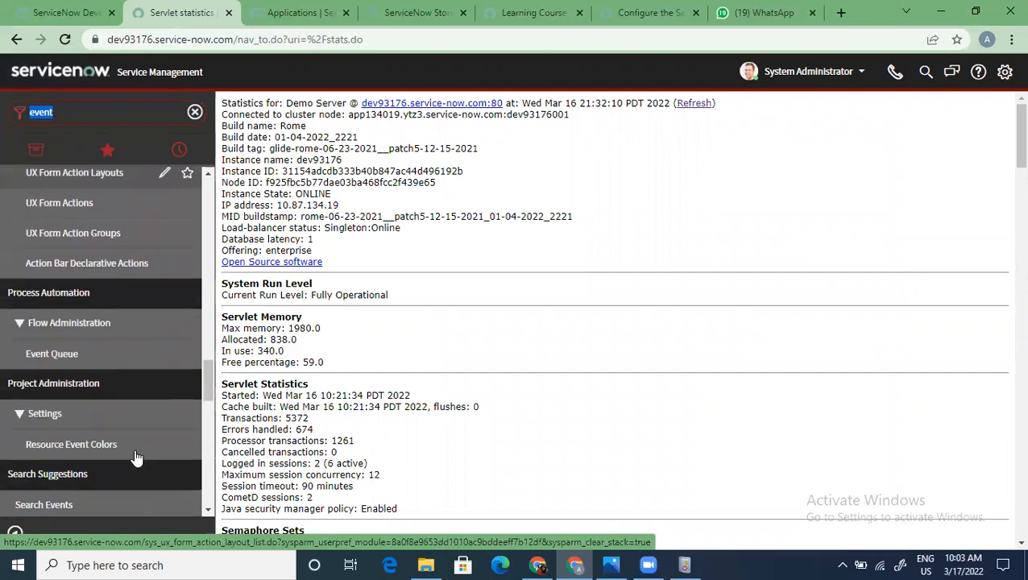
pyautogui.scroll(-6, 137, 458)
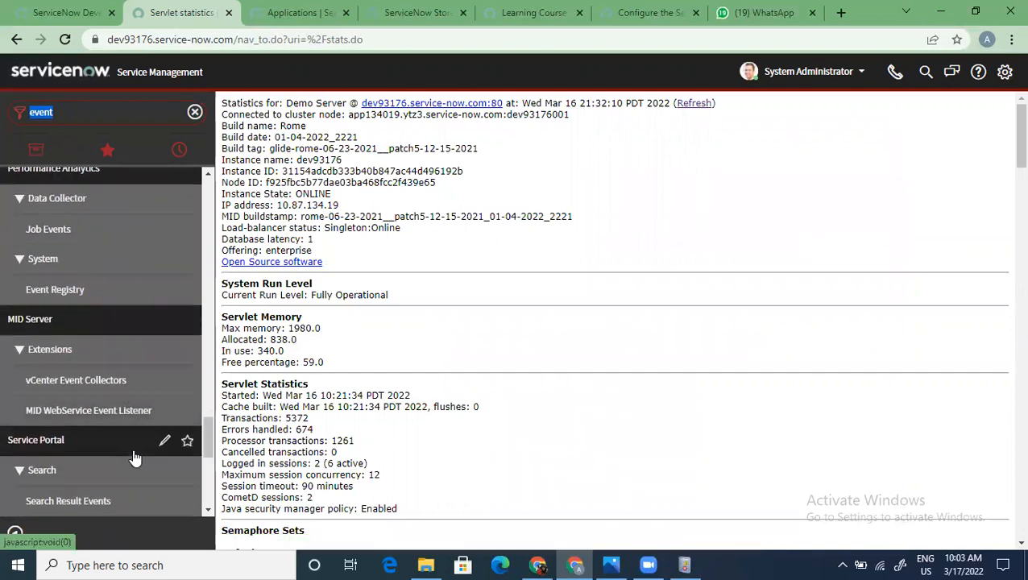
pyautogui.scroll(-5, 135, 458)
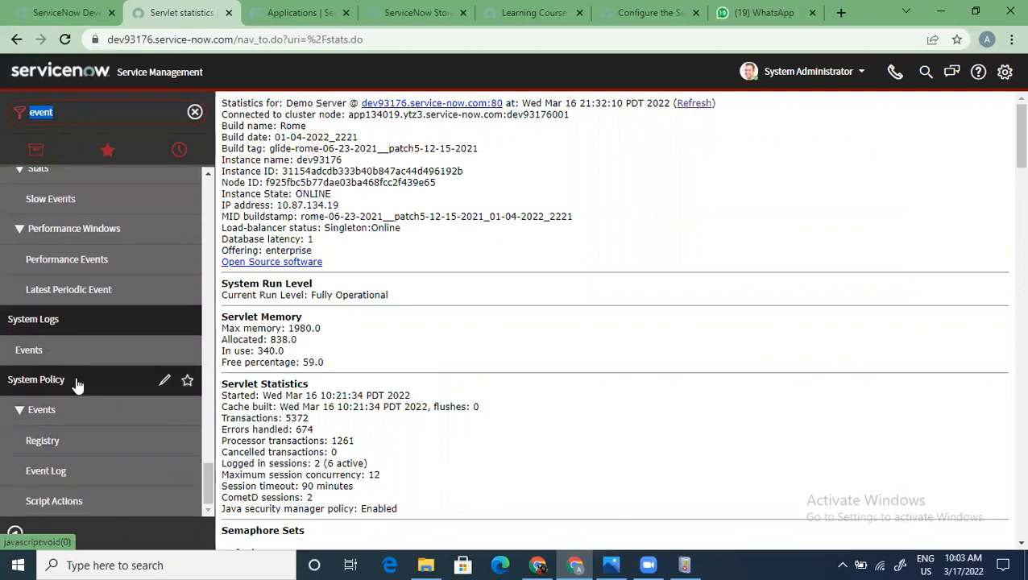
pyautogui.click(58, 352)
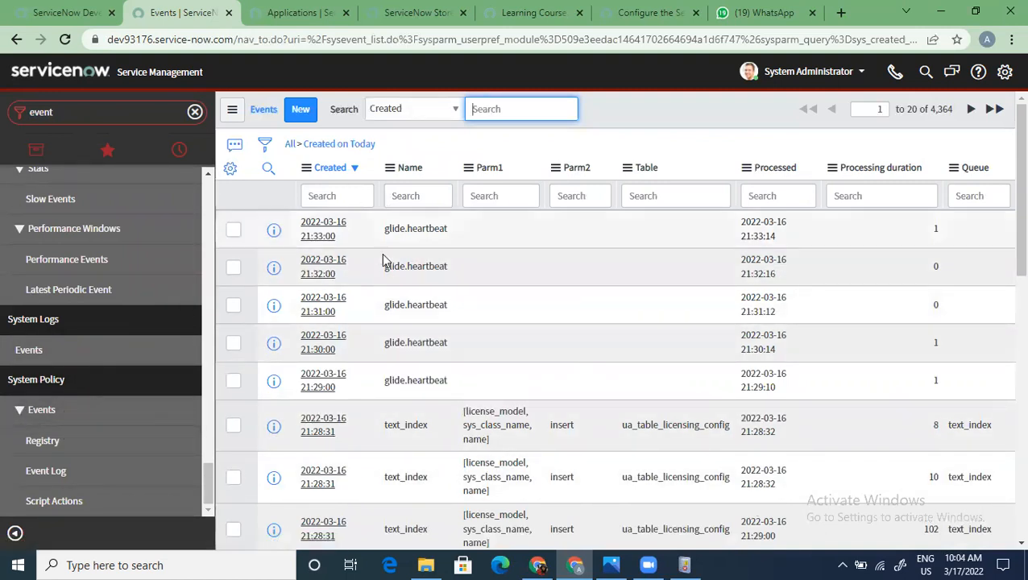
# Look through the events created today in the System Logs Events list
pyautogui.scroll(-10, 416, 302)
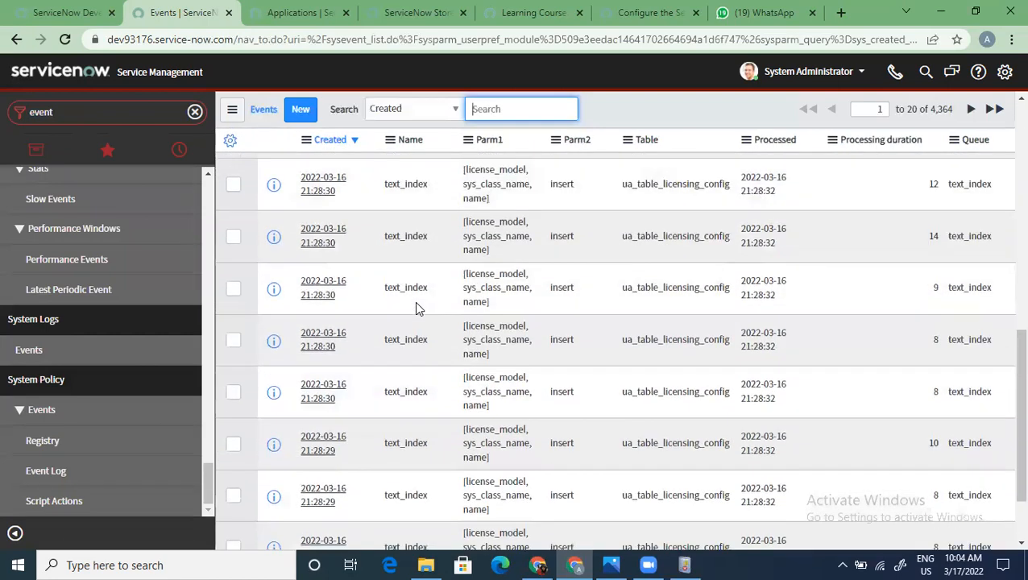
pyautogui.scroll(5, 416, 307)
pyautogui.scroll(-3, 417, 306)
pyautogui.scroll(3, 417, 305)
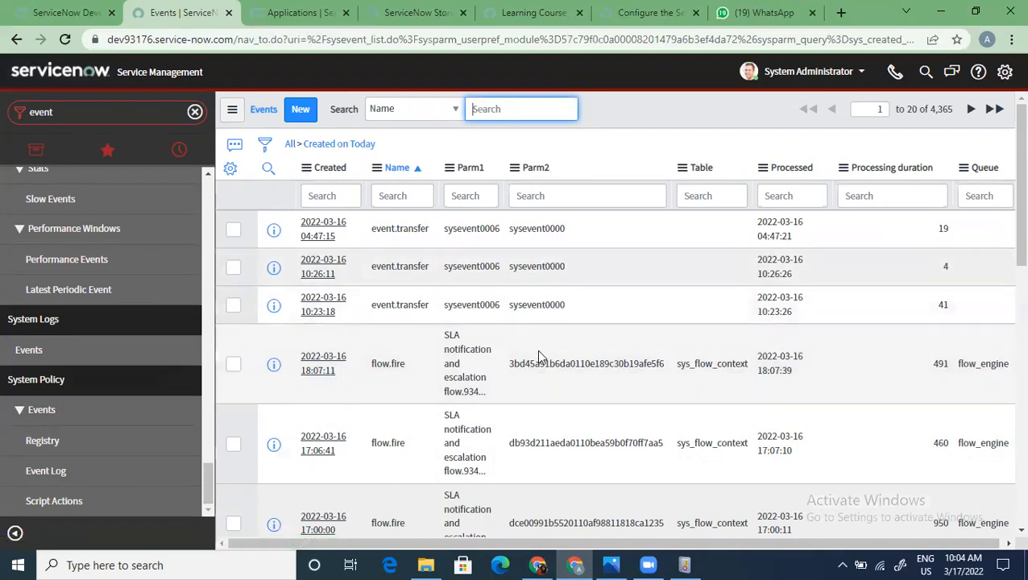
# Open the Event Log module under System Policy and look through its columns and entries
pyautogui.moveTo(654, 543); pyautogui.dragTo(896, 516)
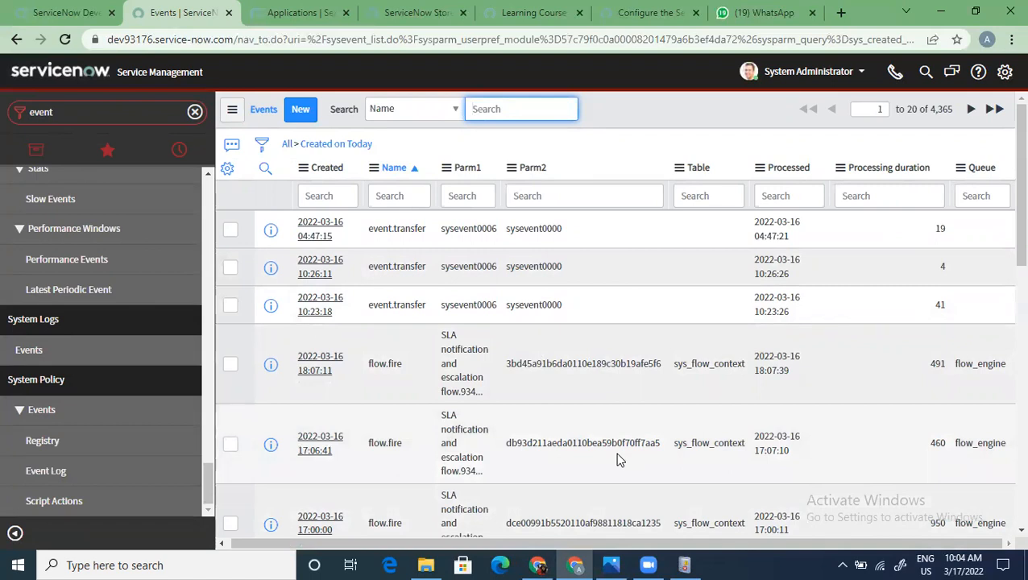
pyautogui.scroll(-6, 617, 455)
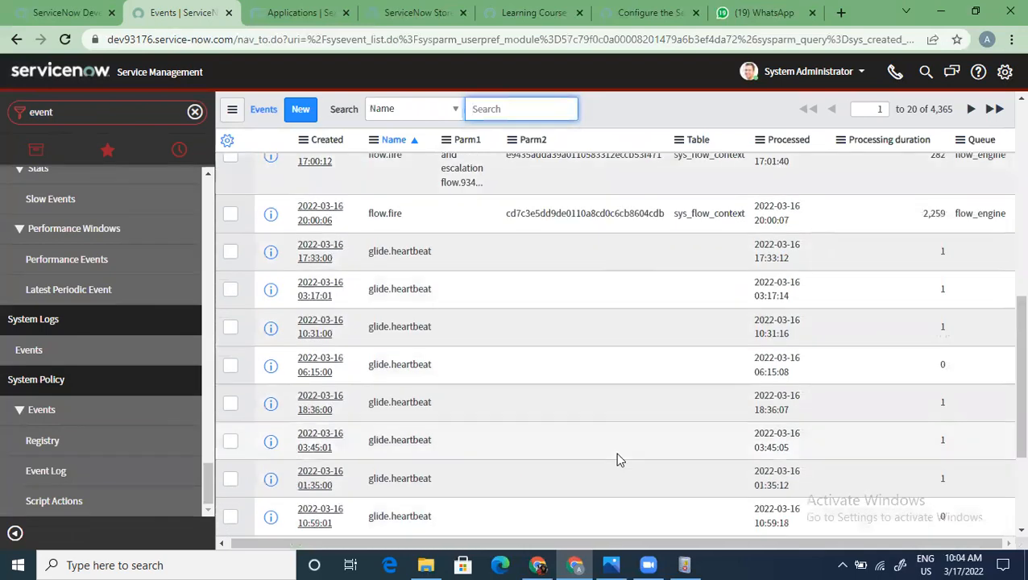
pyautogui.scroll(-2, 617, 459)
pyautogui.scroll(8, 617, 459)
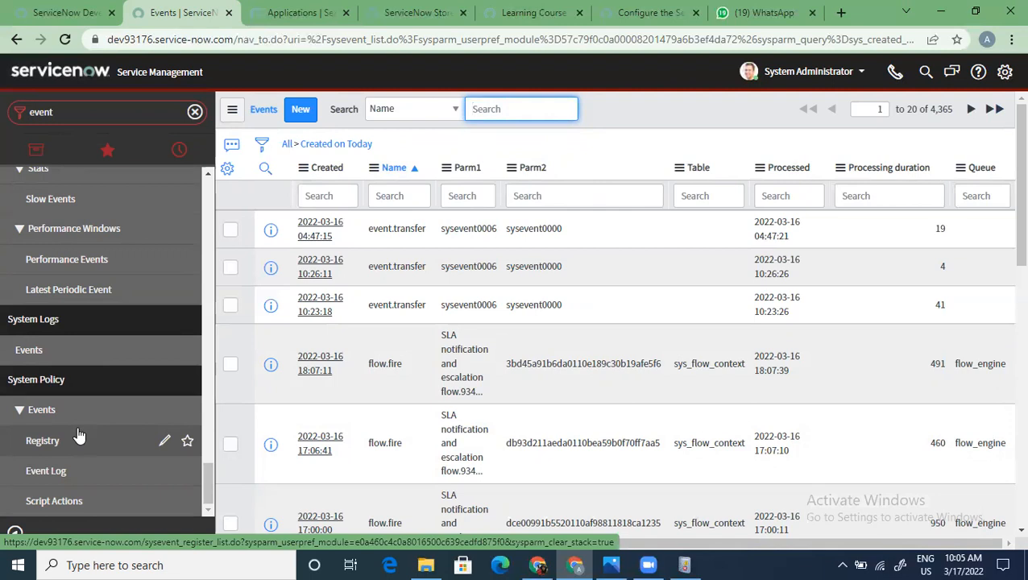
# Open the event Registry under System Policy and view the kb.view event registration
pyautogui.click(12, 441)
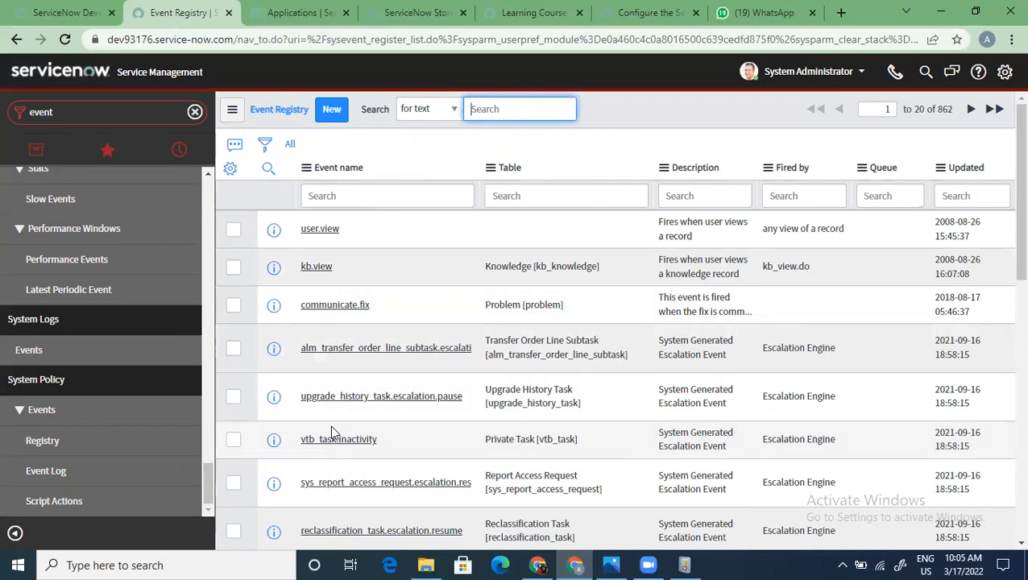
pyautogui.click(311, 270)
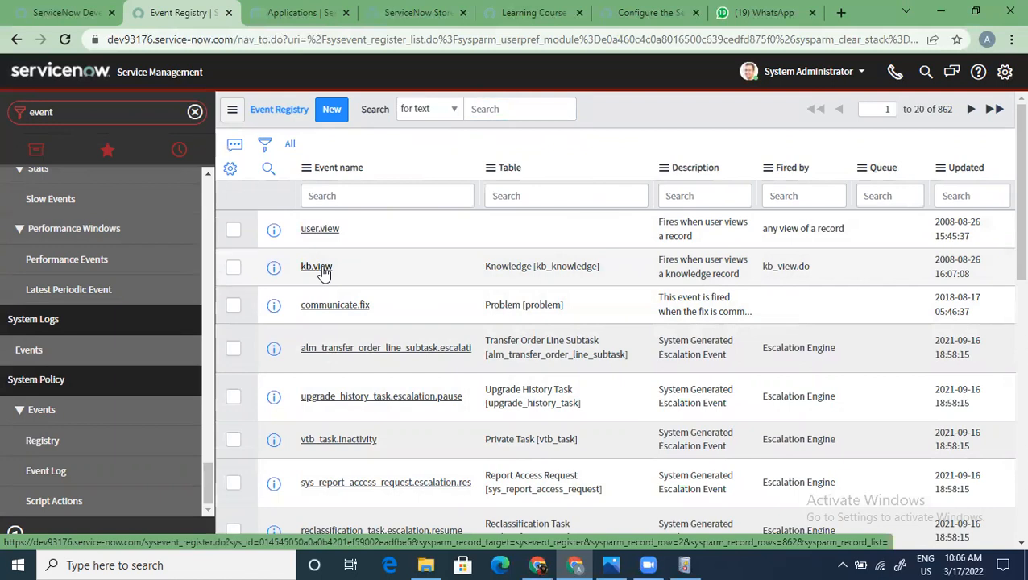
pyautogui.click(272, 269)
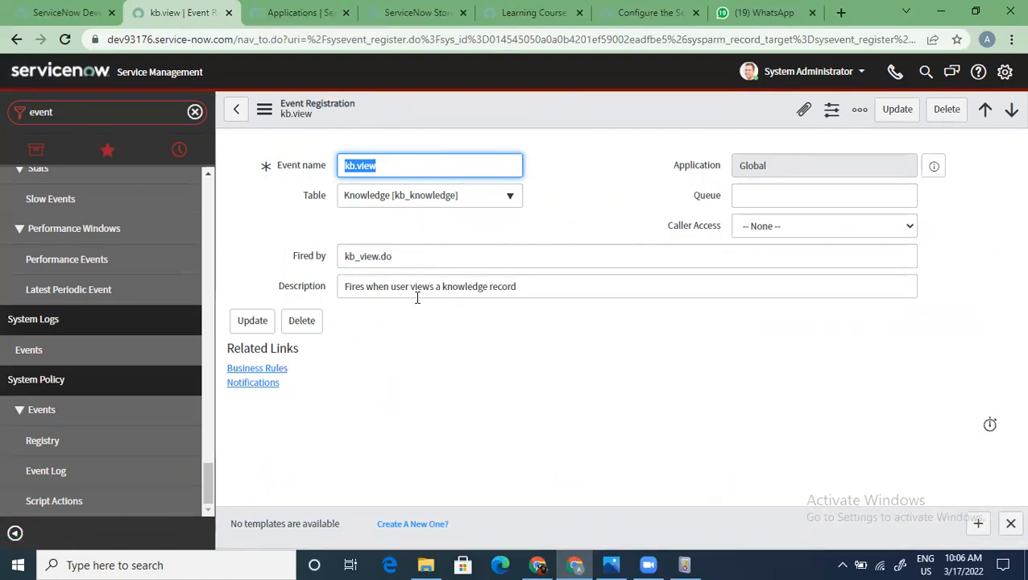
# Open the business rules related to the kb.view event and look through the list
pyautogui.click(273, 369)
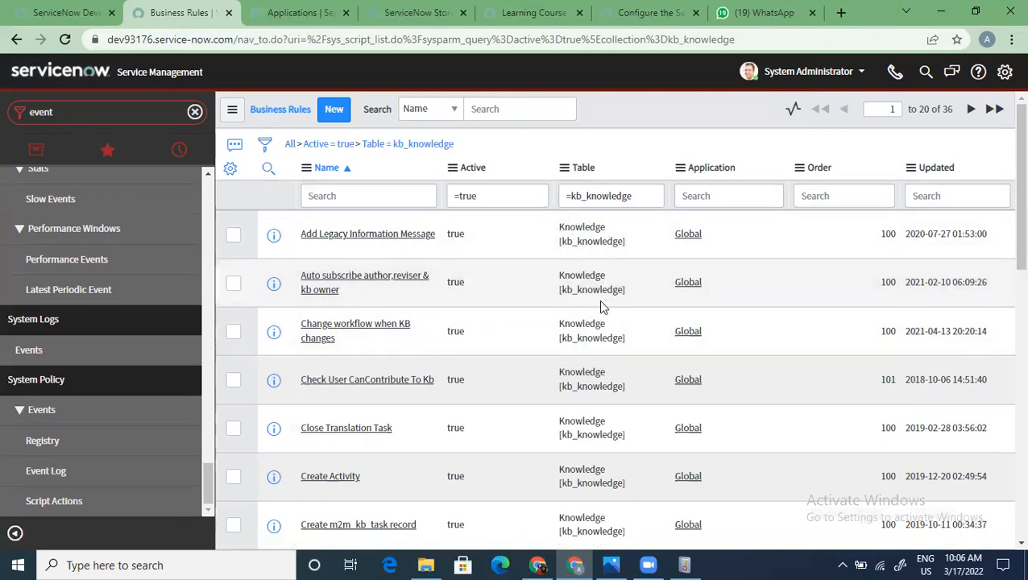
pyautogui.scroll(-3, 589, 355)
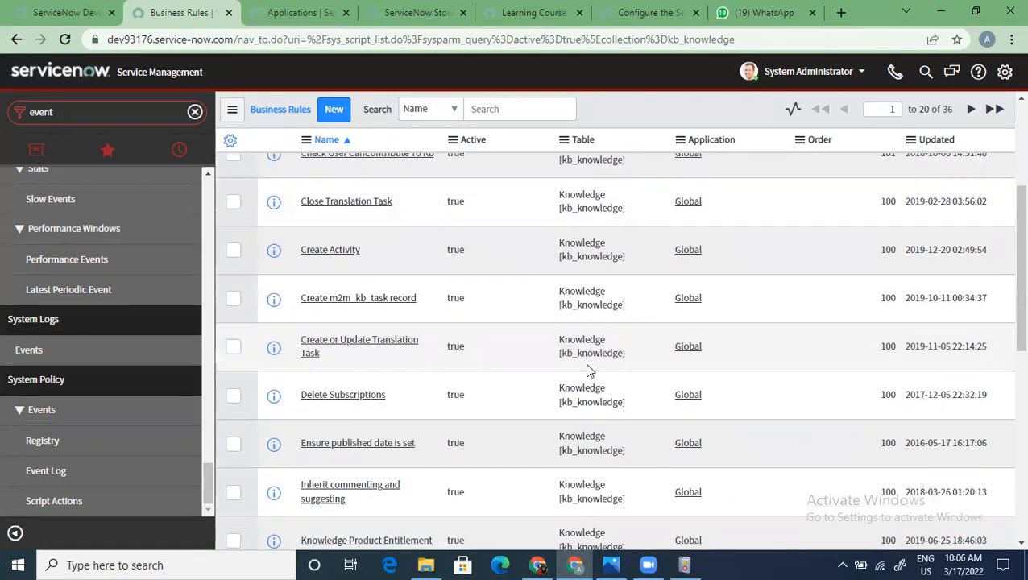
pyautogui.scroll(-4, 588, 366)
pyautogui.scroll(-3, 585, 364)
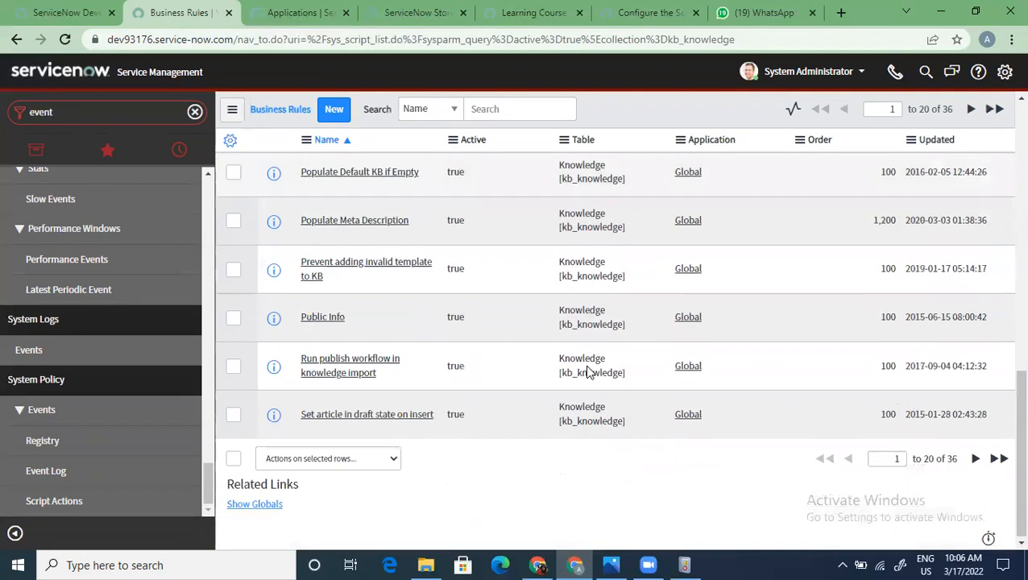
pyautogui.scroll(5, 588, 365)
pyautogui.scroll(4, 588, 365)
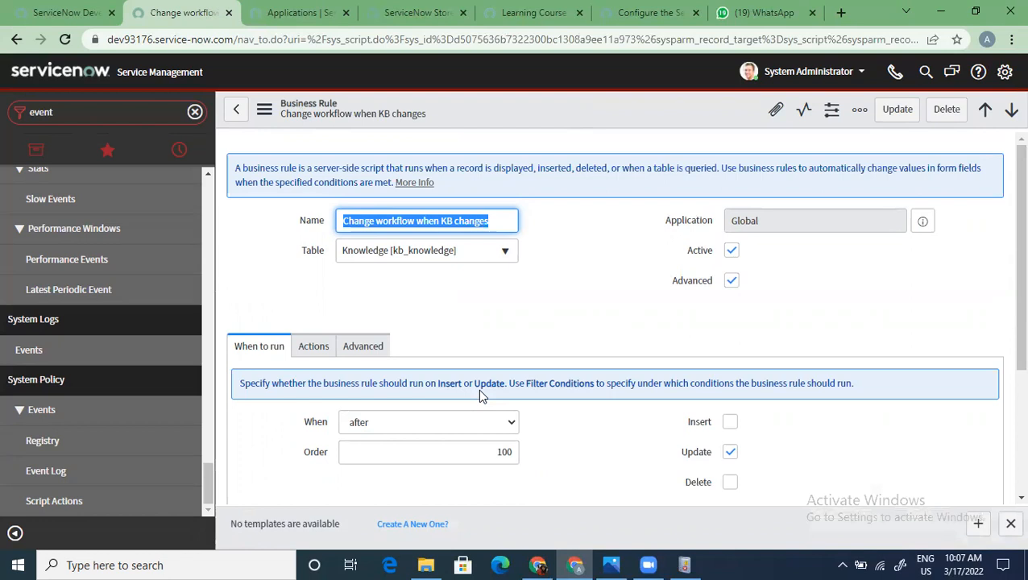
# View the Change workflow when KB changes business rule and examine its When to run settings and filter conditions
pyautogui.scroll(-1, 478, 388)
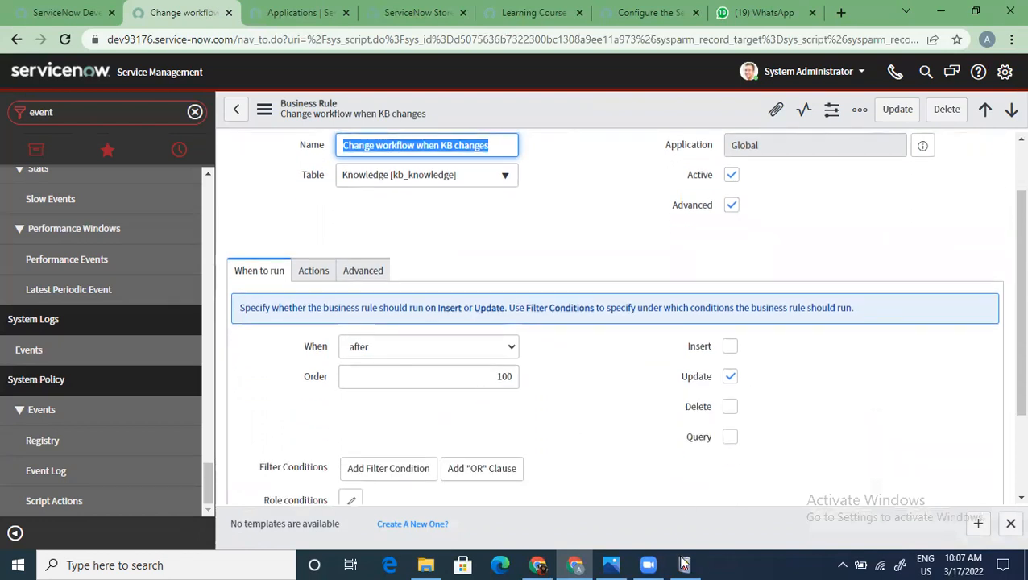
pyautogui.scroll(-2, 1003, 442)
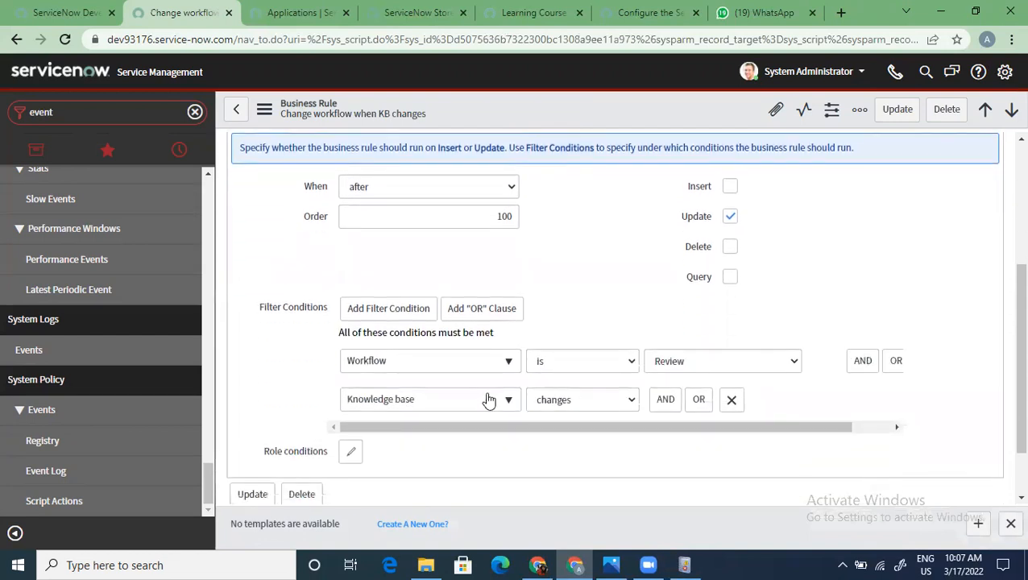
pyautogui.scroll(3, 502, 365)
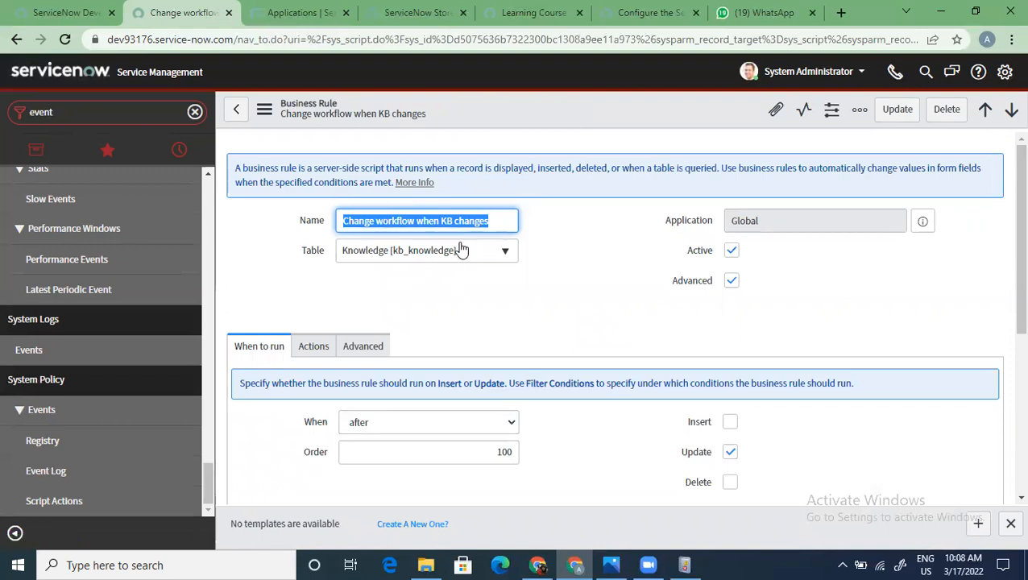
pyautogui.scroll(-2, 449, 298)
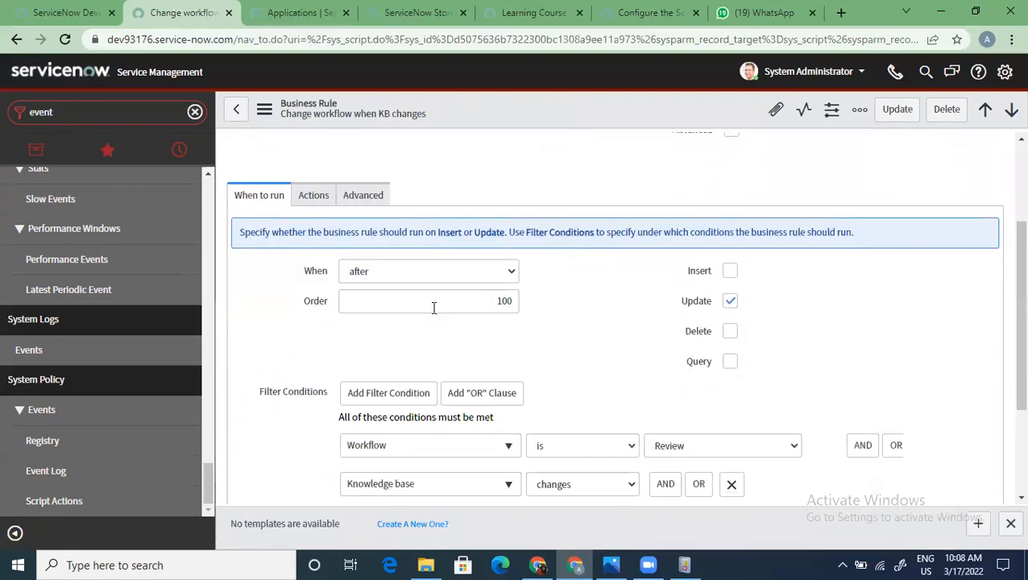
pyautogui.scroll(-1, 441, 290)
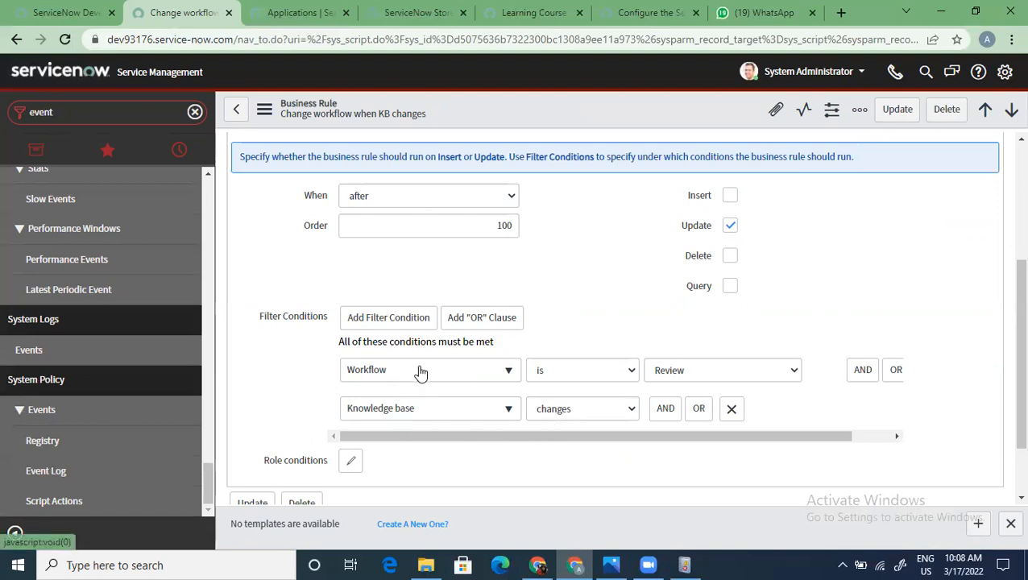
pyautogui.scroll(-1, 304, 363)
pyautogui.scroll(3, 306, 364)
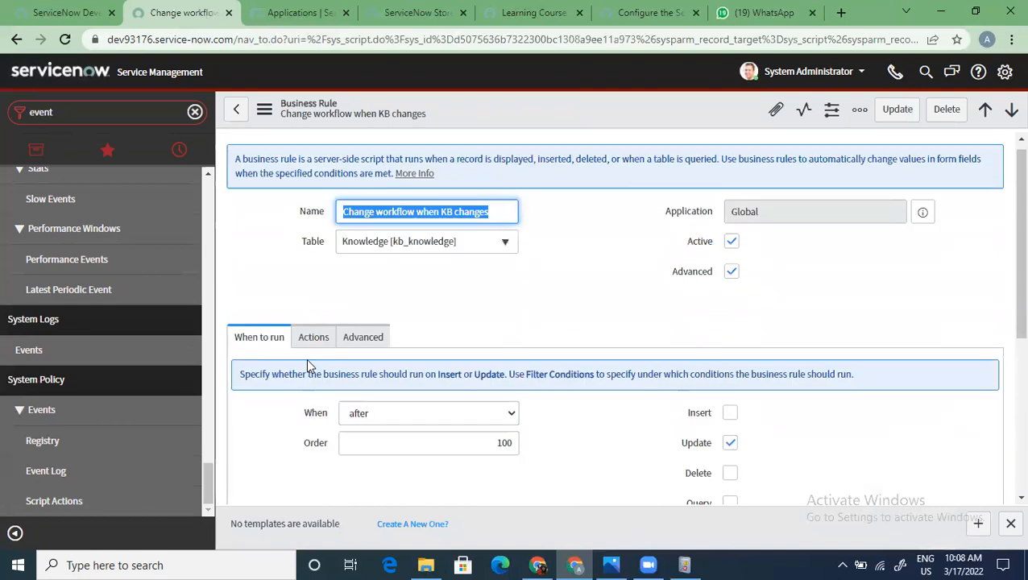
# Review the business rule's Actions settings and Advanced script, and return to its When to run settings
pyautogui.click(314, 345)
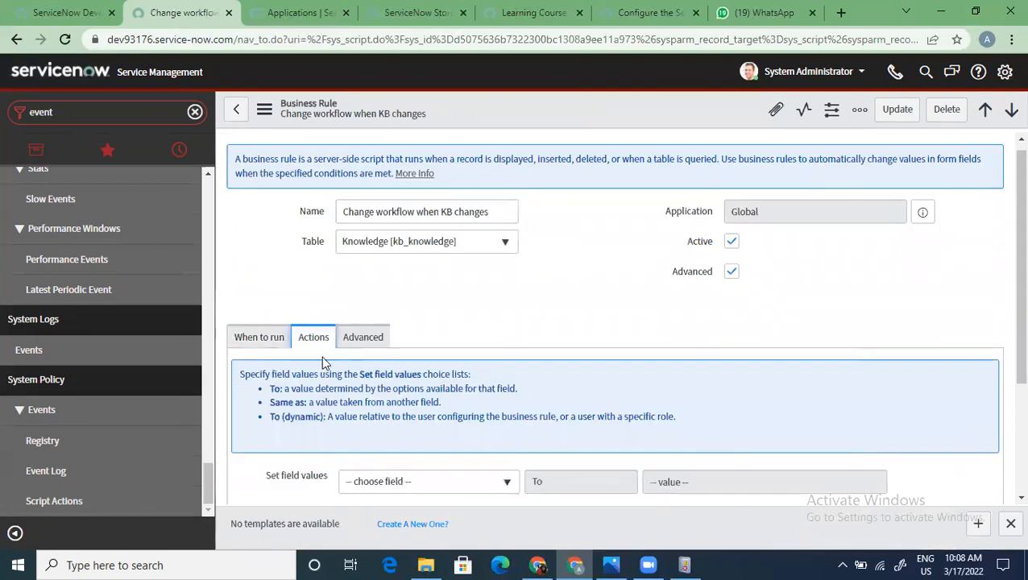
pyautogui.scroll(-2, 322, 360)
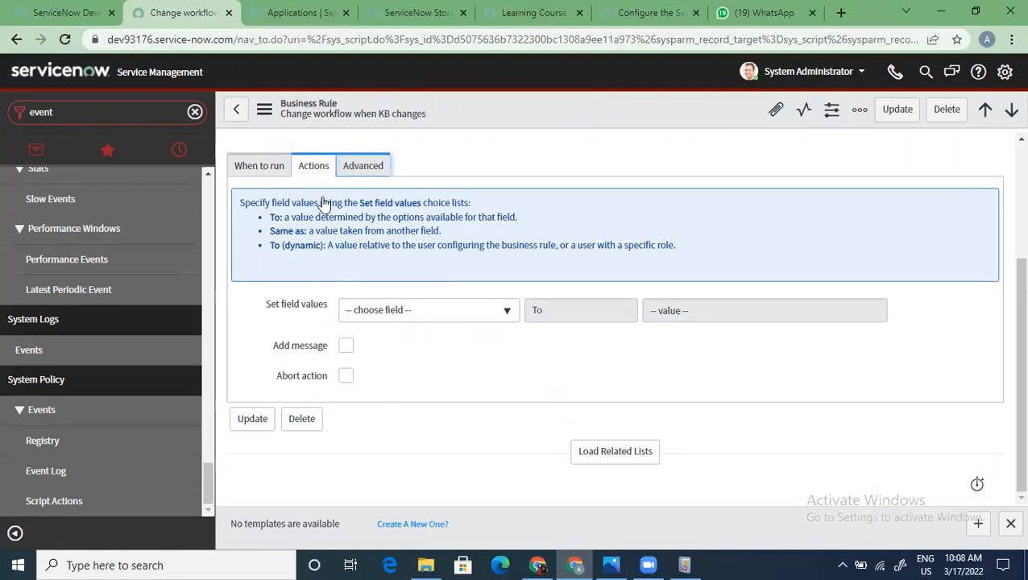
pyautogui.click(363, 168)
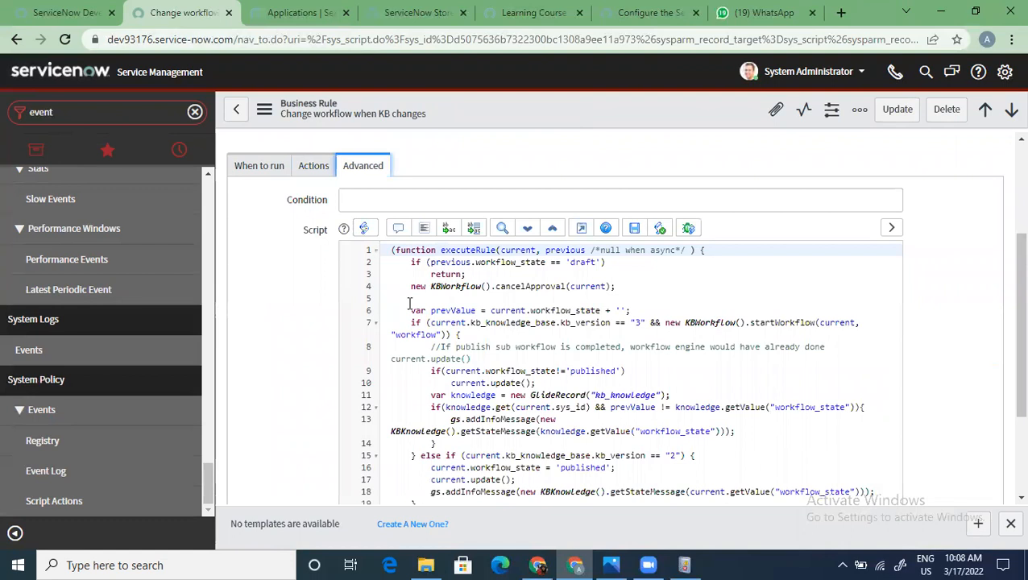
pyautogui.scroll(-3, 409, 303)
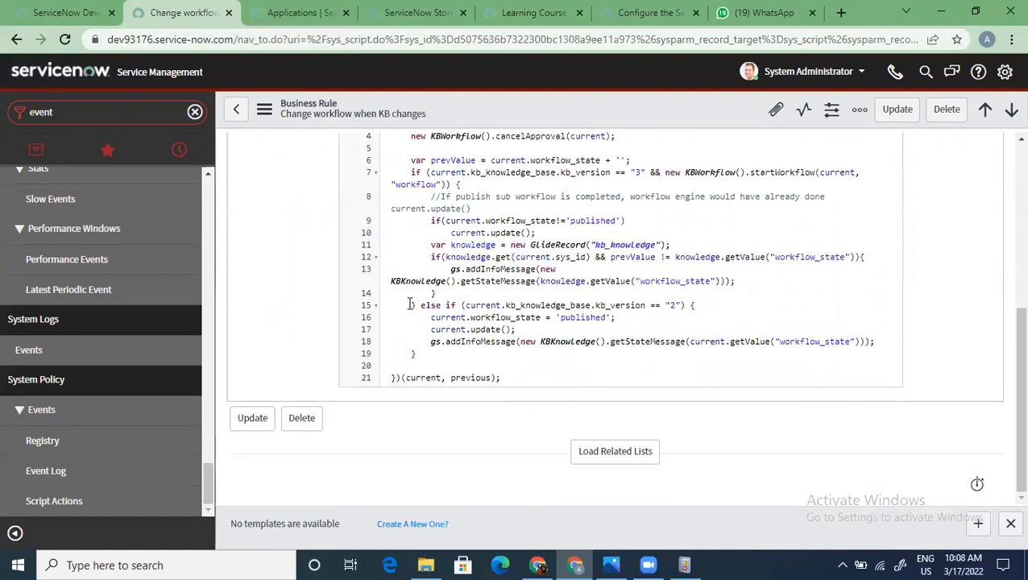
pyautogui.scroll(5, 409, 303)
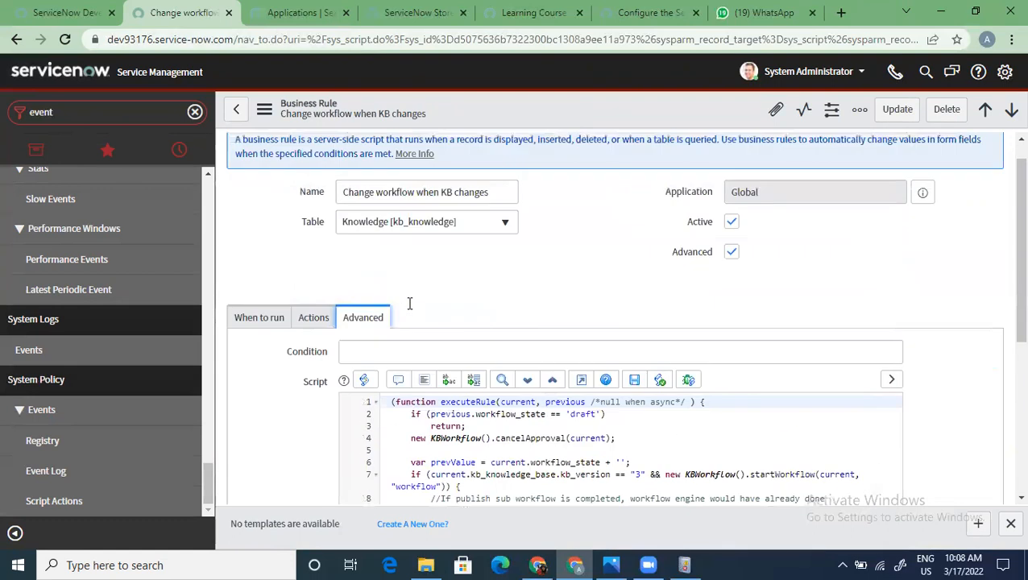
pyautogui.click(270, 321)
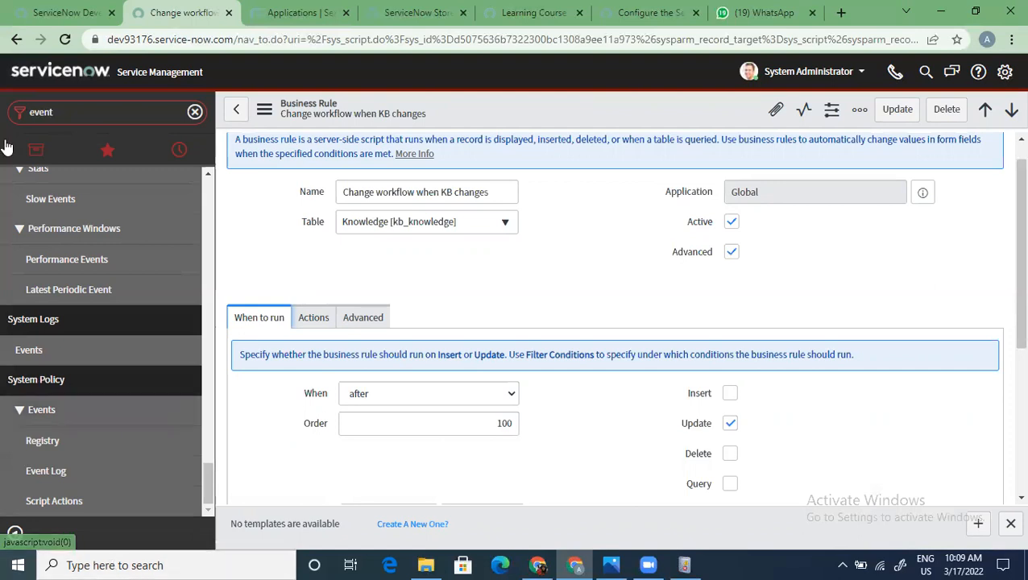
# Reopen the Event Log under System Policy and clear the event filter from the navigator
pyautogui.click(67, 474)
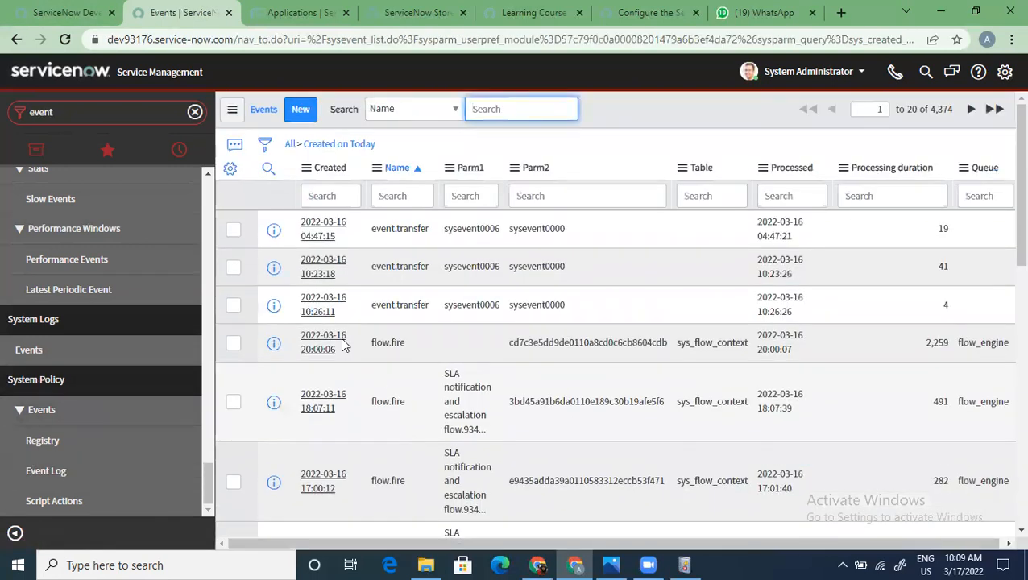
pyautogui.scroll(10, 110, 298)
pyautogui.scroll(5, 111, 298)
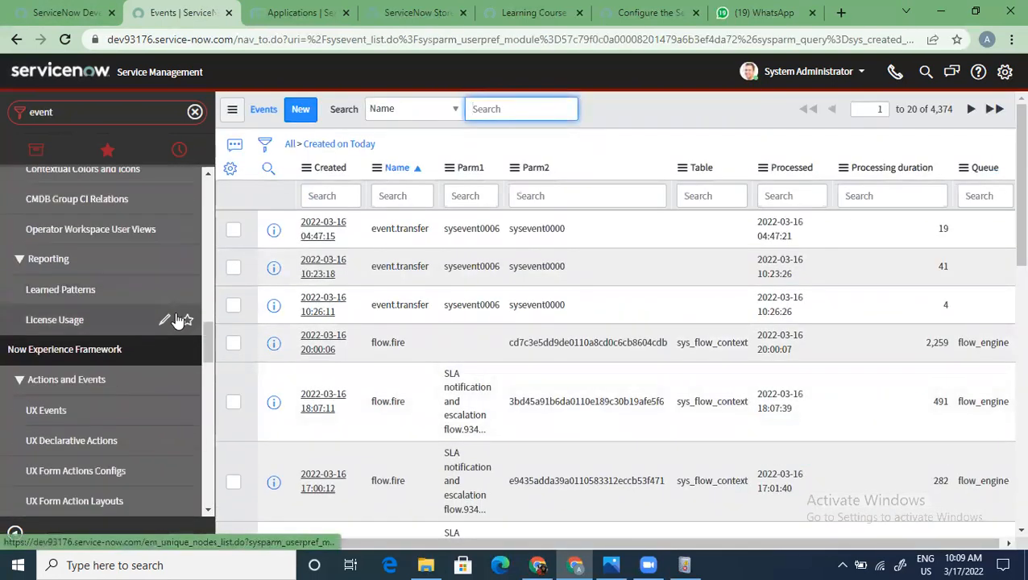
pyautogui.moveTo(209, 350); pyautogui.dragTo(206, 142)
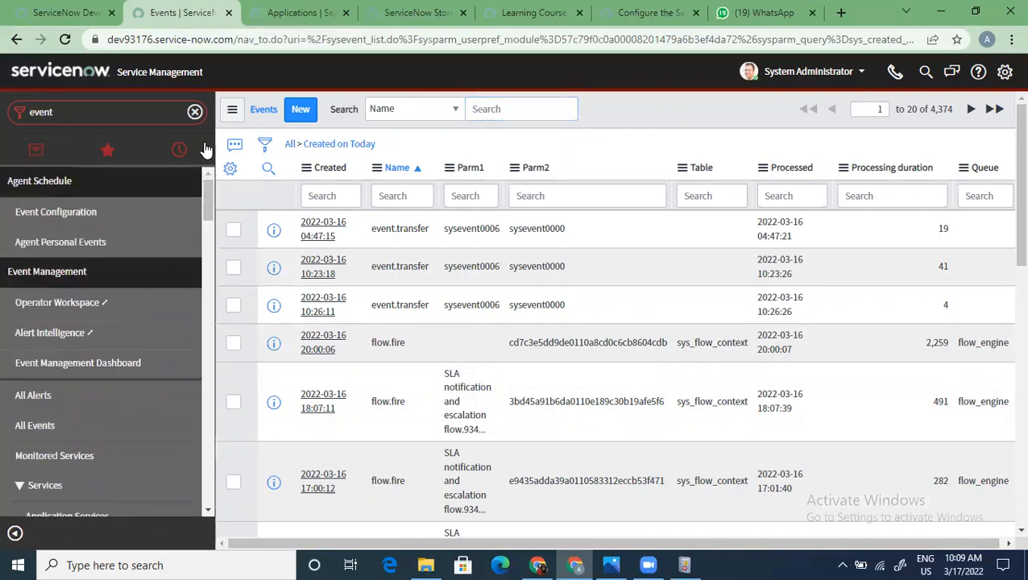
pyautogui.click(195, 112)
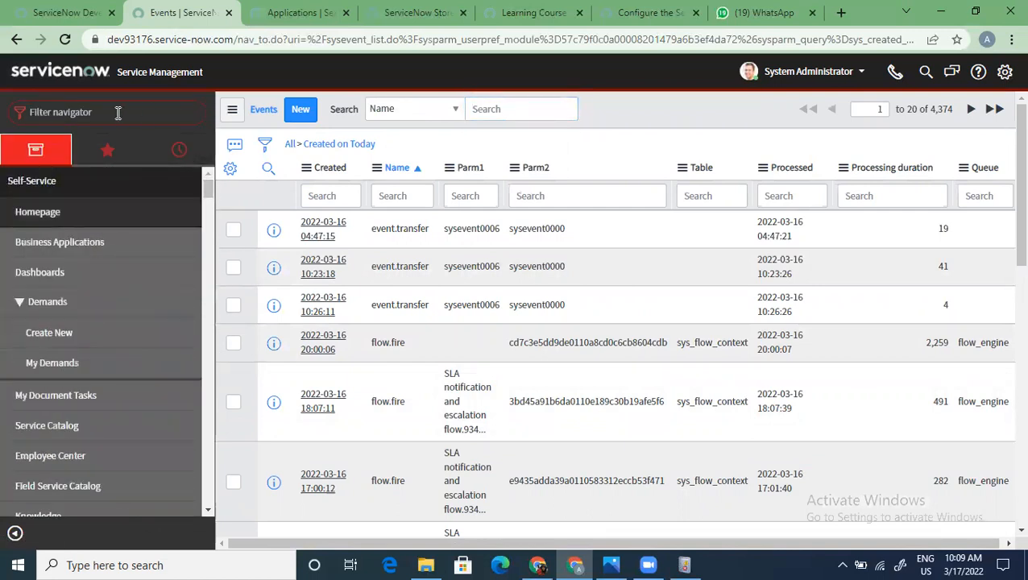
# Search the navigator for flow designer, filter it by process automation to review those modules, and open Flow Designer
pyautogui.write('flow designer')
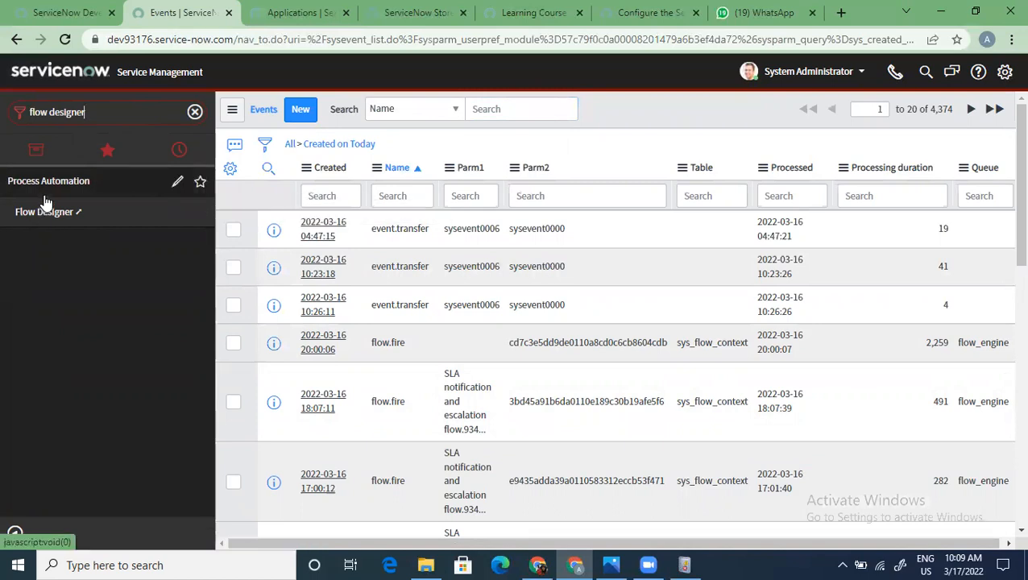
pyautogui.moveTo(96, 111); pyautogui.dragTo(2, 94)
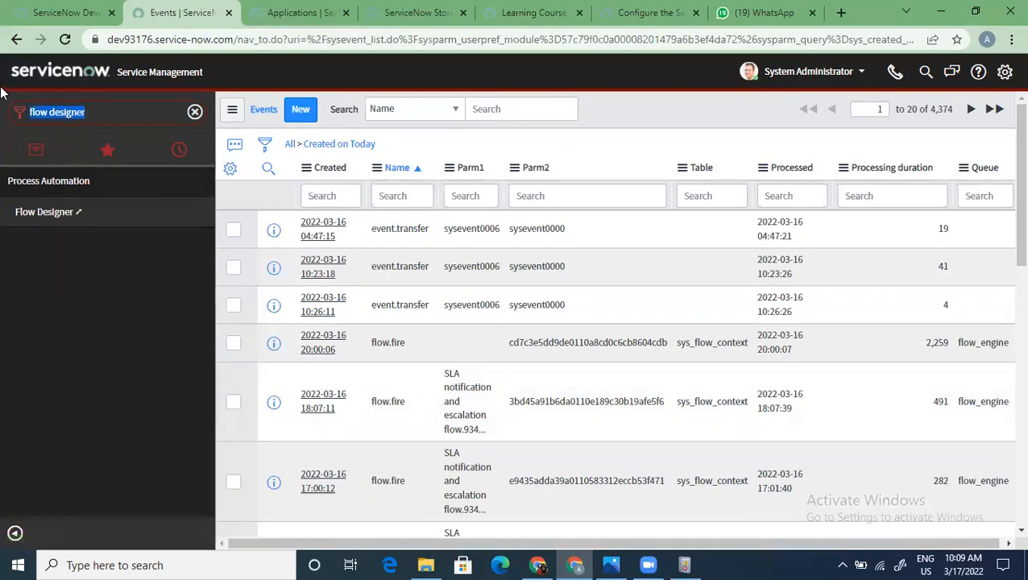
pyautogui.write('proces')
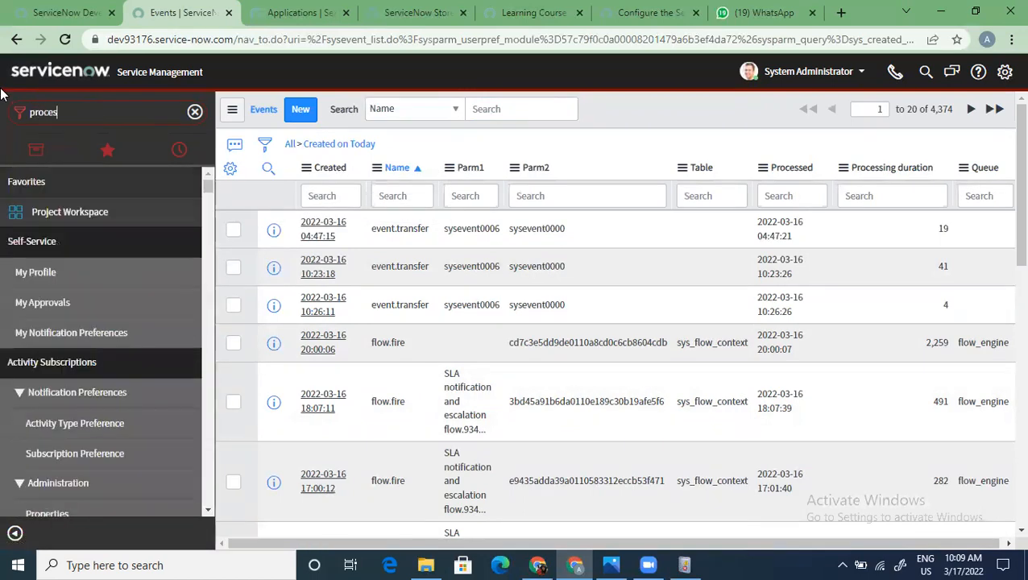
pyautogui.write('s automation')
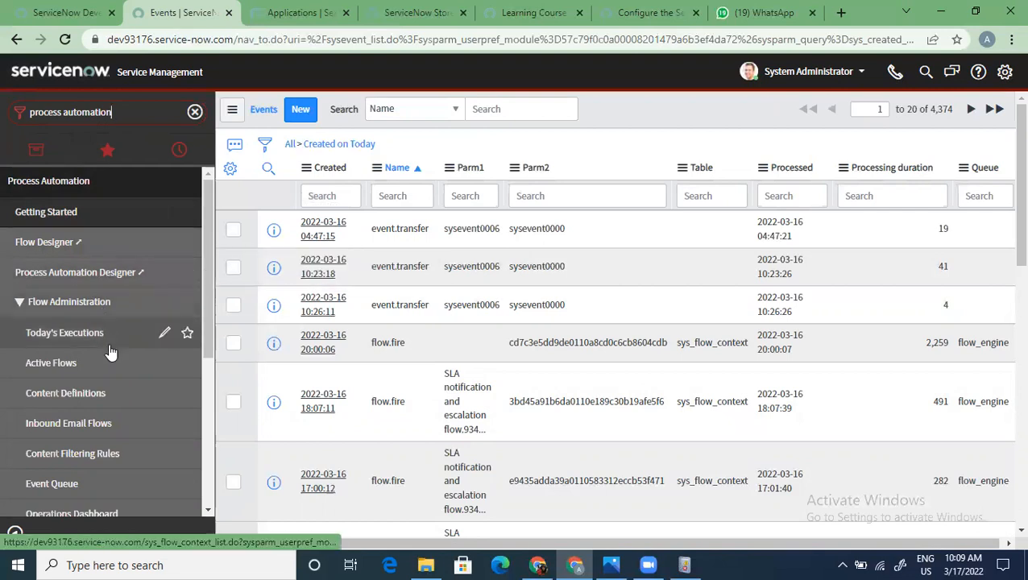
pyautogui.scroll(-1, 111, 330)
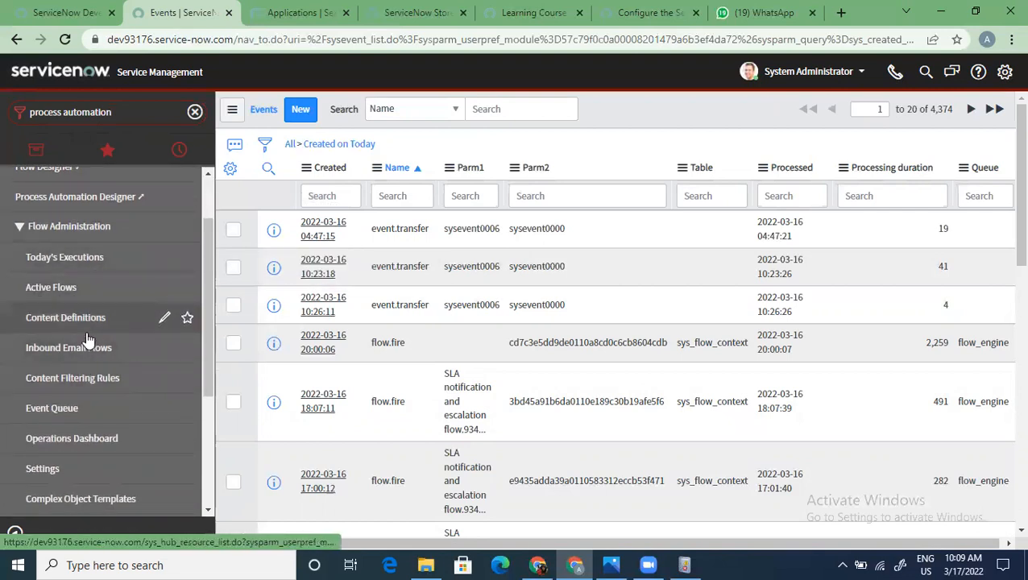
pyautogui.scroll(-3, 86, 348)
pyautogui.scroll(4, 86, 348)
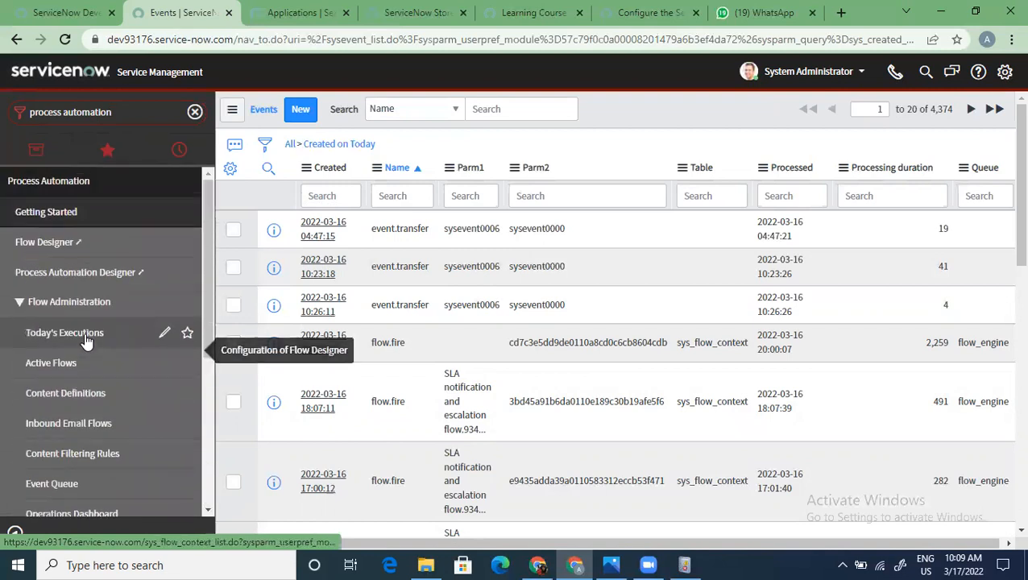
pyautogui.click(67, 243)
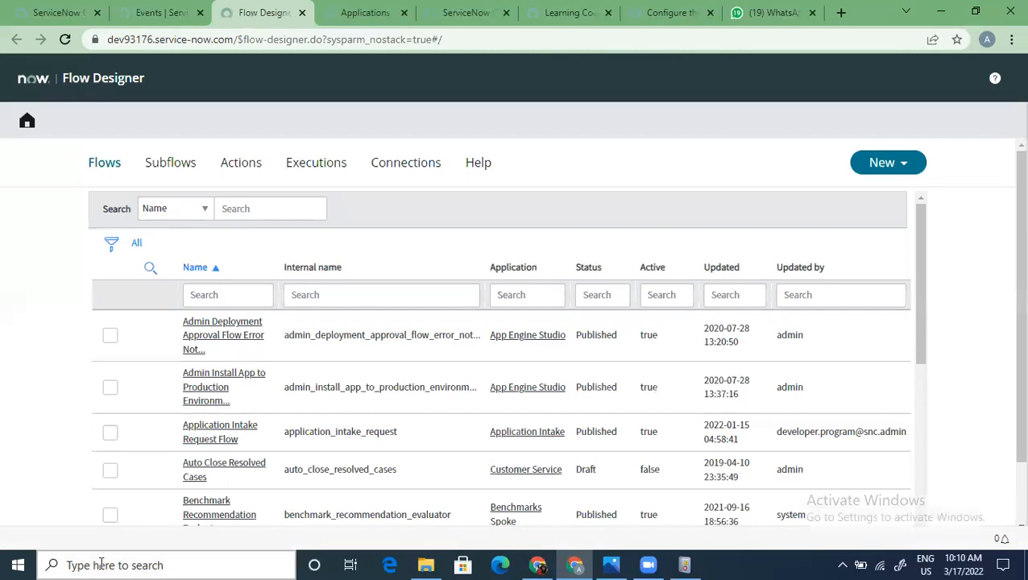
# Return to the Events page, filter the navigator for workflow, and open the Workflow Editor listed under the Workflow application
pyautogui.click(44, 12)
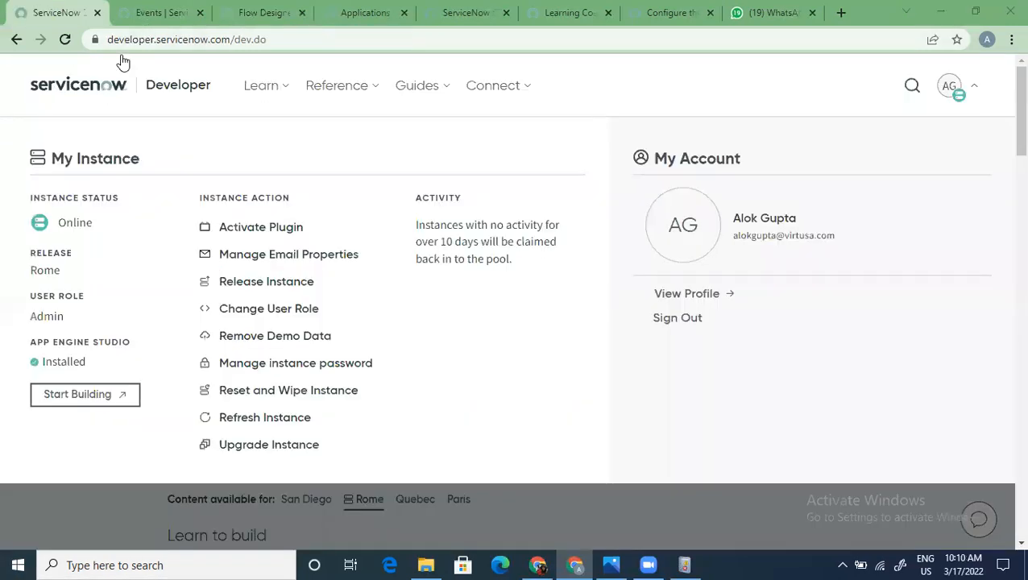
pyautogui.click(161, 12)
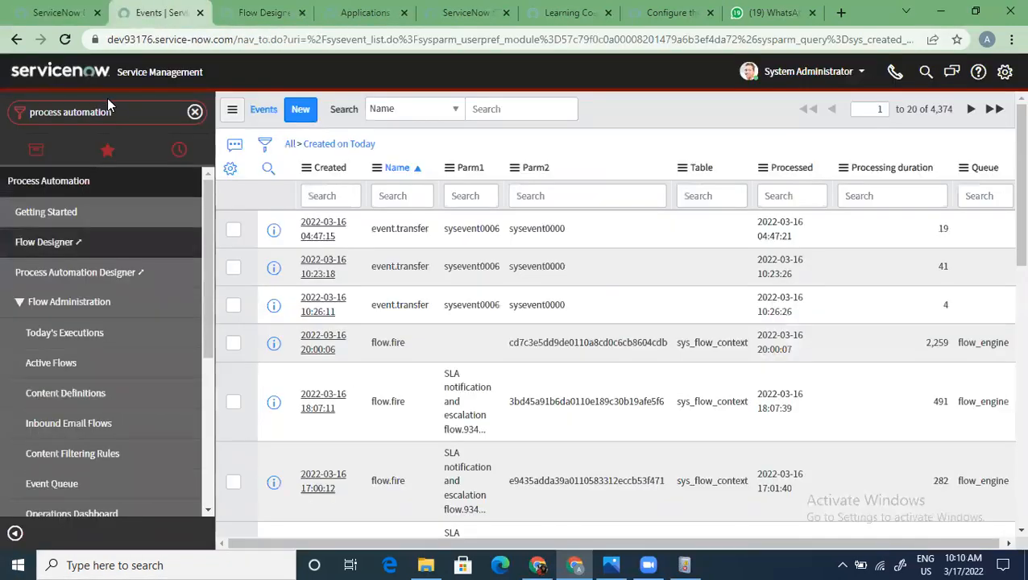
pyautogui.tripleClick(60, 106)
pyautogui.write('w')
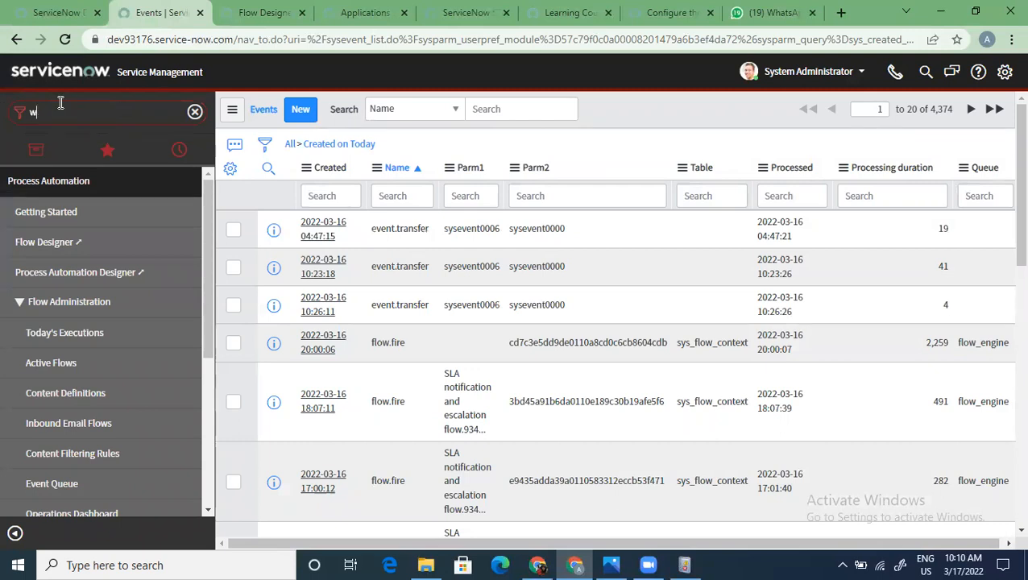
pyautogui.write('orkflow designer')
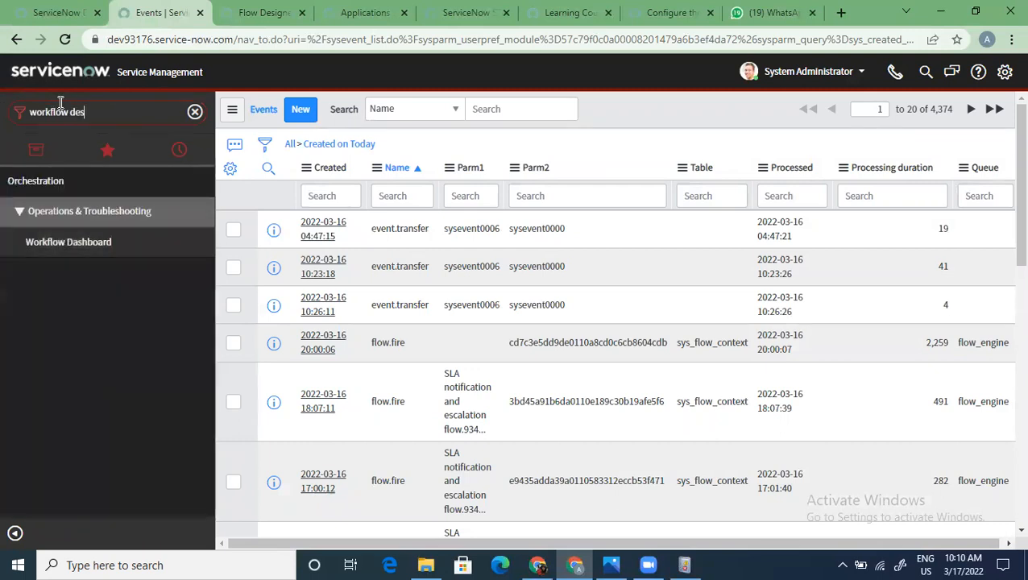
pyautogui.click(195, 115)
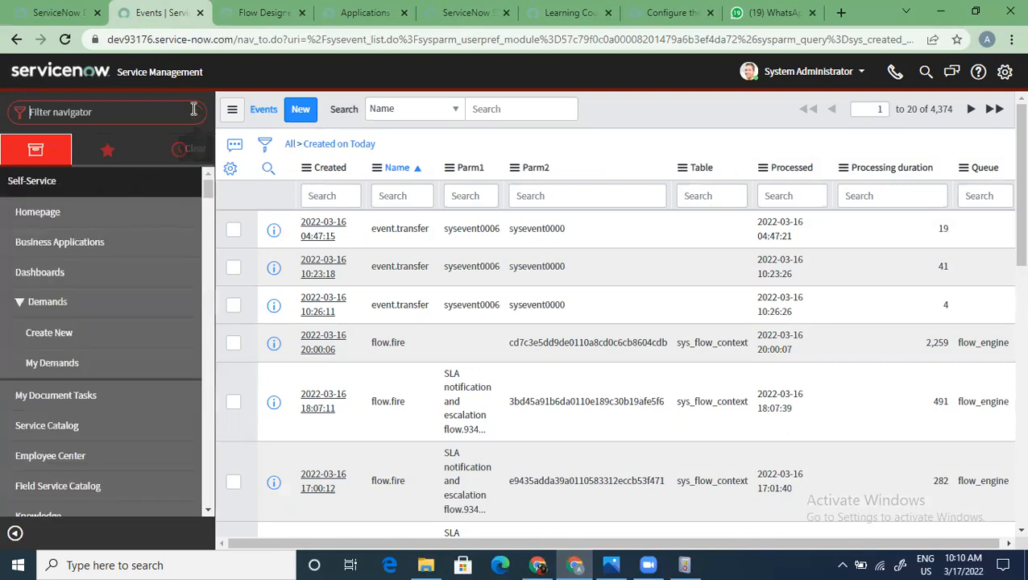
pyautogui.write('wo')
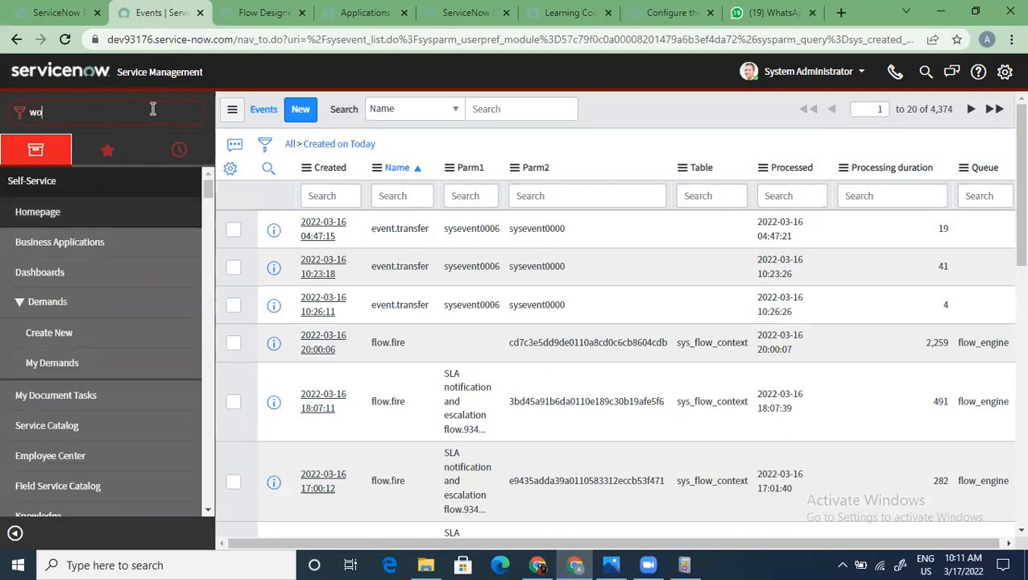
pyautogui.write('rkflow')
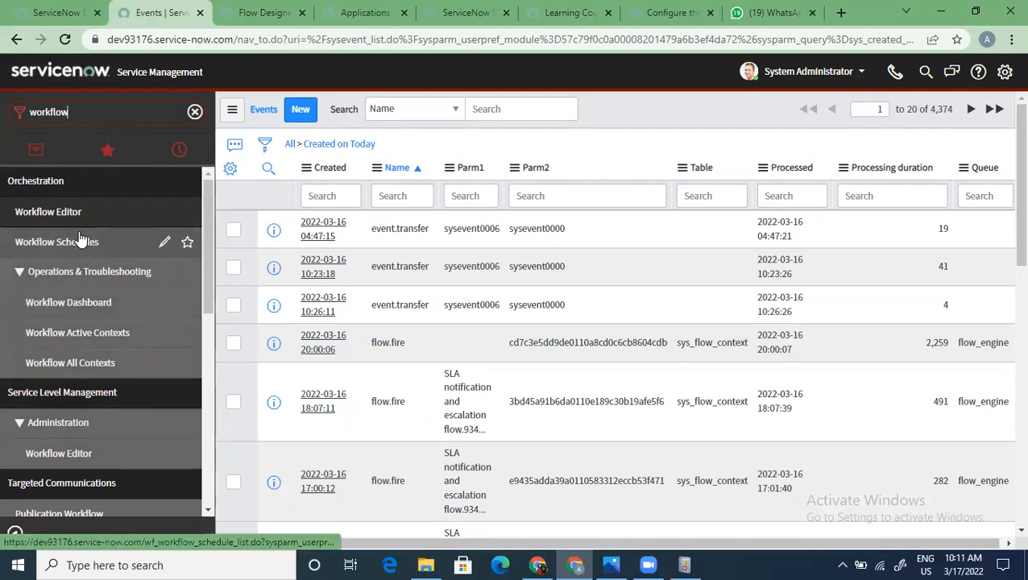
pyautogui.scroll(-3, 97, 355)
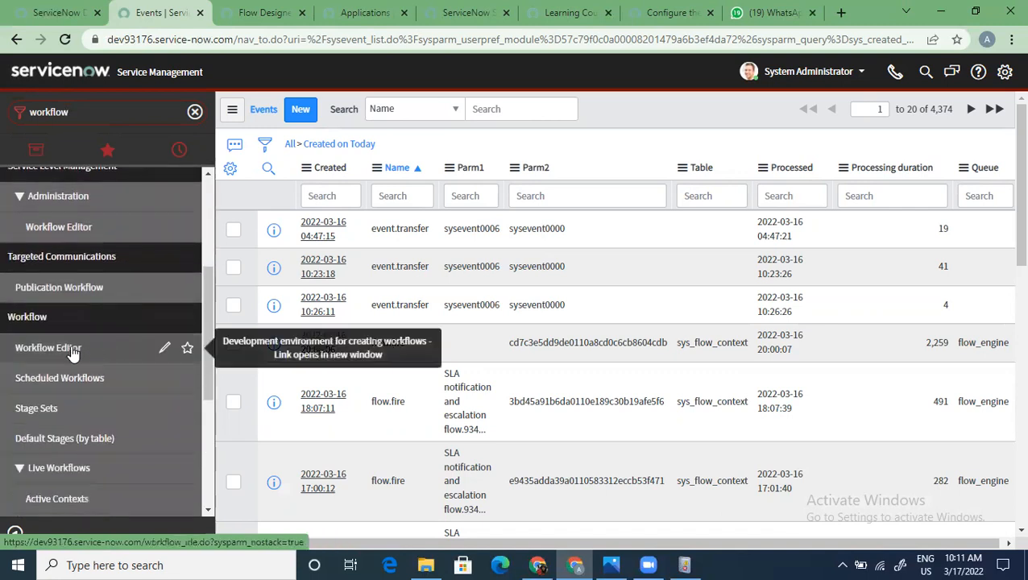
pyautogui.click(79, 345)
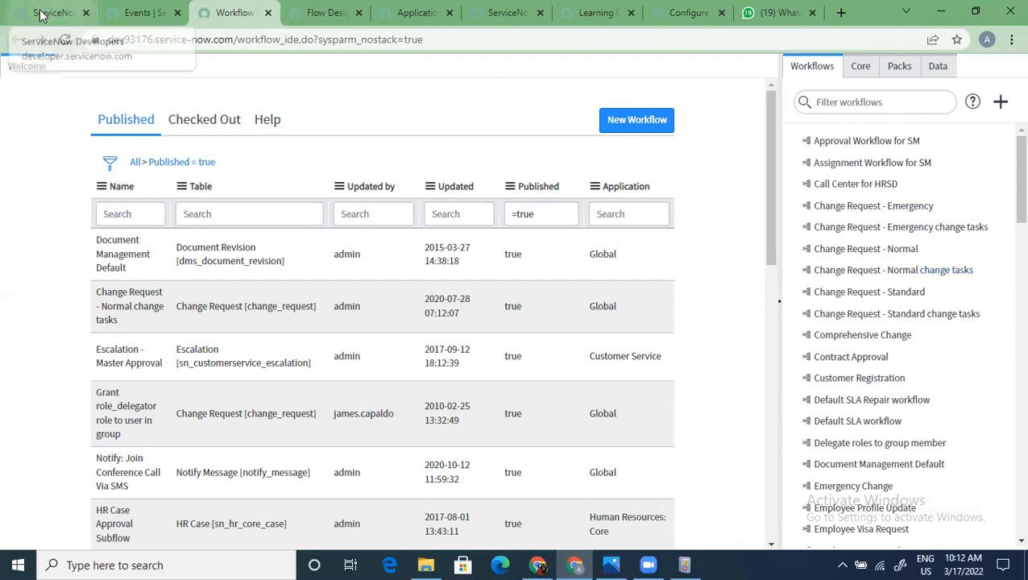
# Switch back to the Flow Designer page in a maximized window and look through the list of flows
pyautogui.doubleClick(885, 25)
pyautogui.click(478, 57)
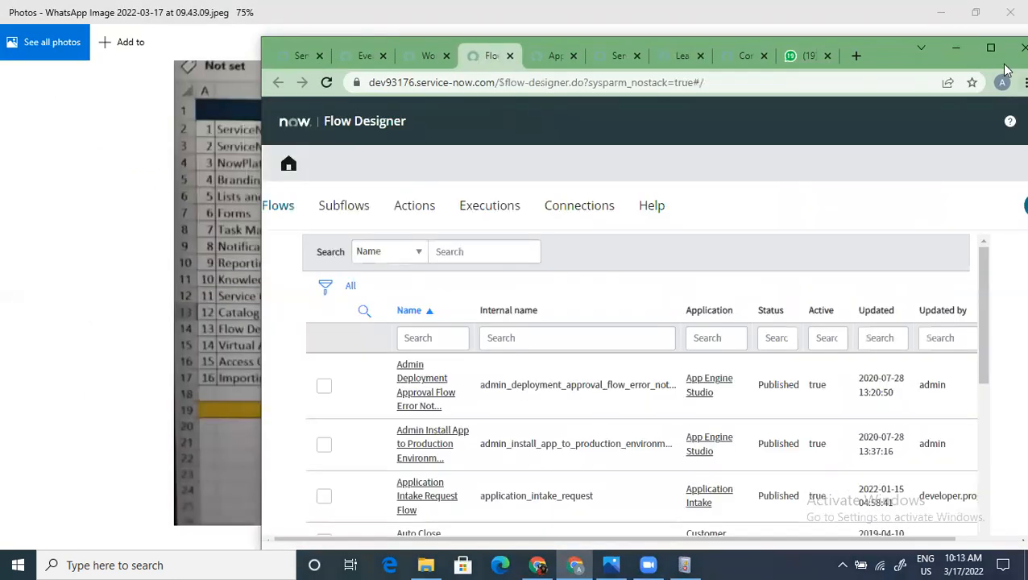
pyautogui.click(992, 50)
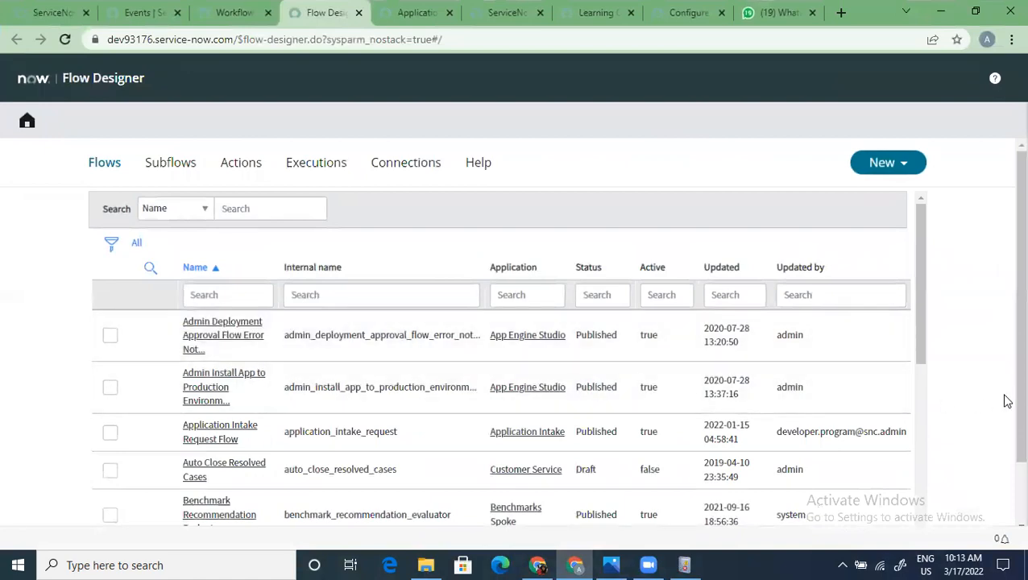
pyautogui.scroll(-1, 1007, 401)
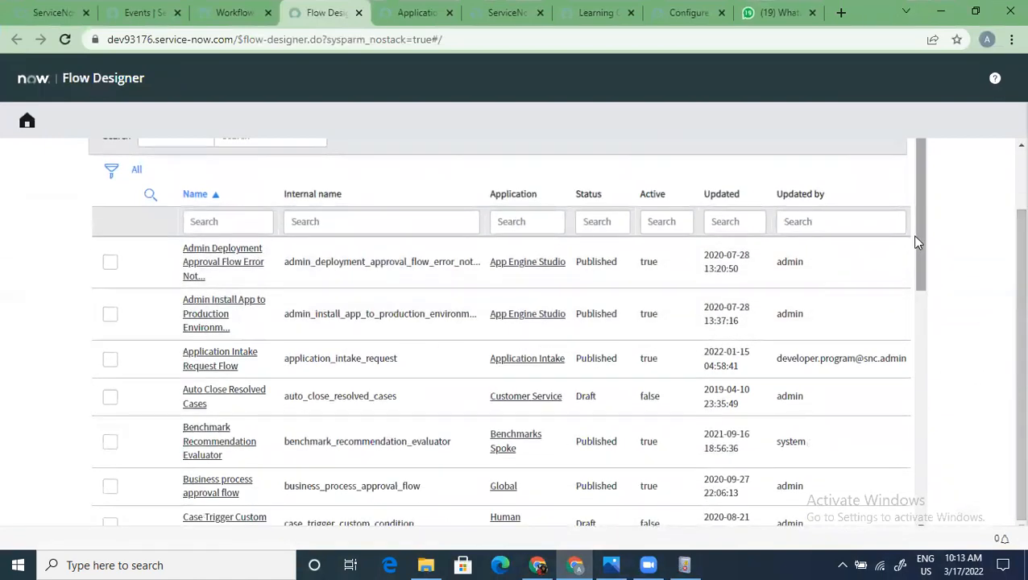
pyautogui.scroll(-1, 910, 238)
pyautogui.scroll(-5, 900, 341)
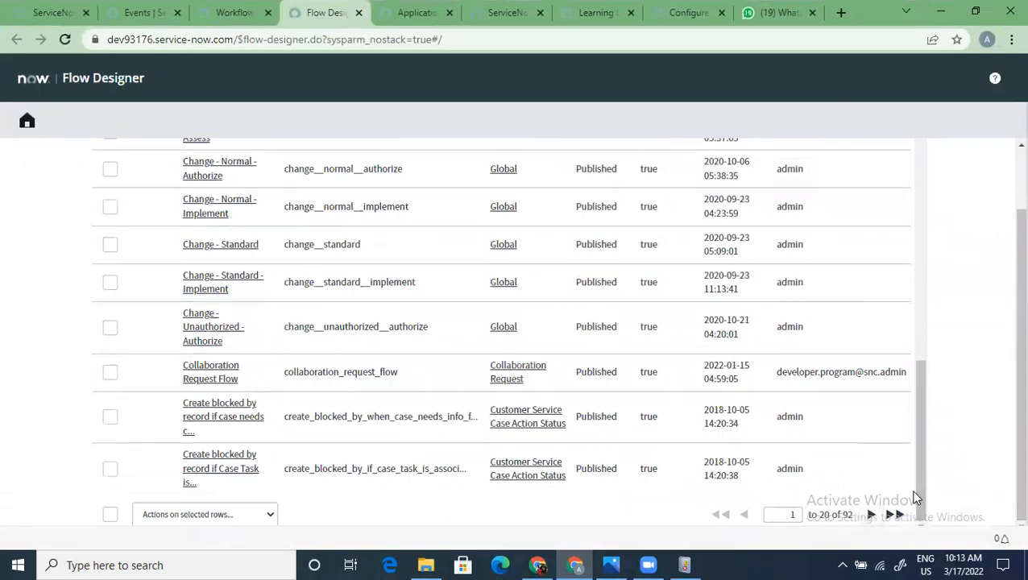
pyautogui.moveTo(920, 494); pyautogui.dragTo(952, 222)
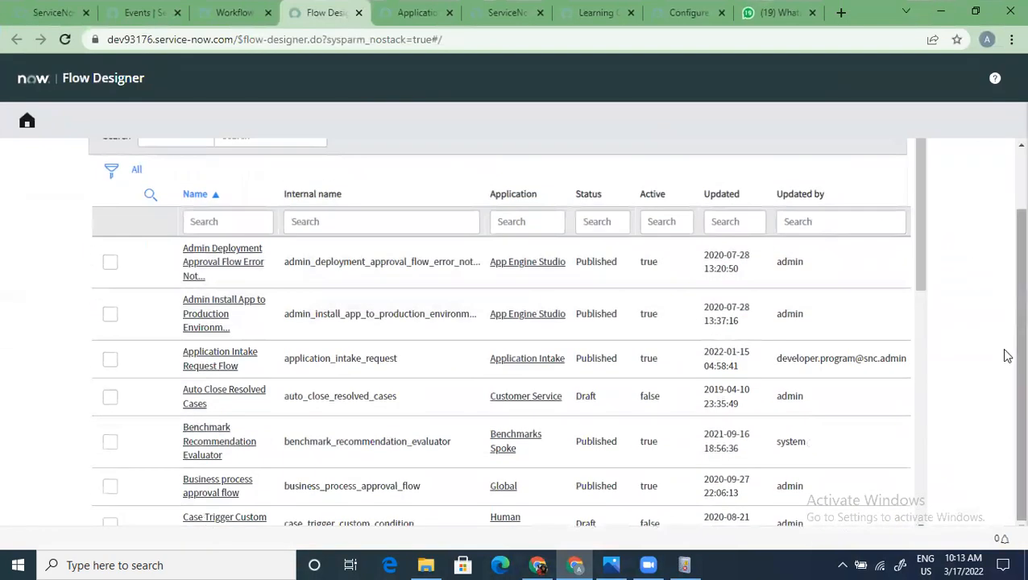
pyautogui.scroll(1, 1003, 353)
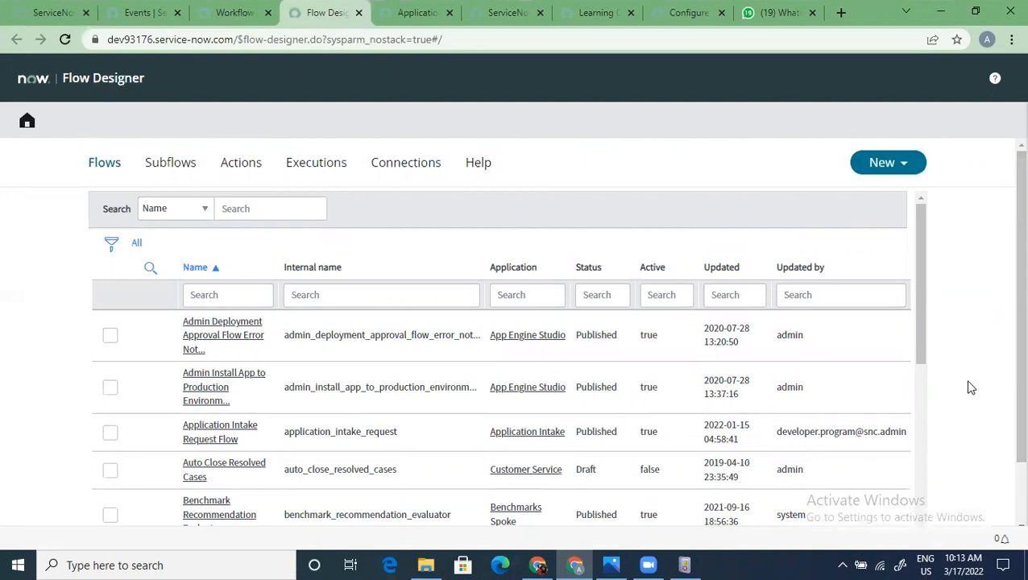
# Open the Flow Designer help, look through its topics, and close it
pyautogui.click(995, 78)
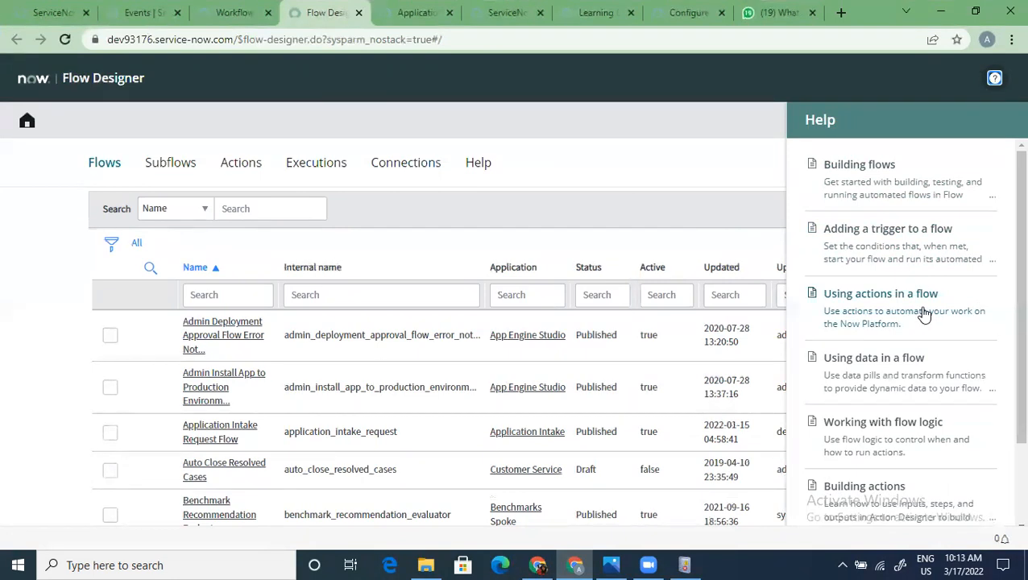
pyautogui.scroll(-2, 926, 376)
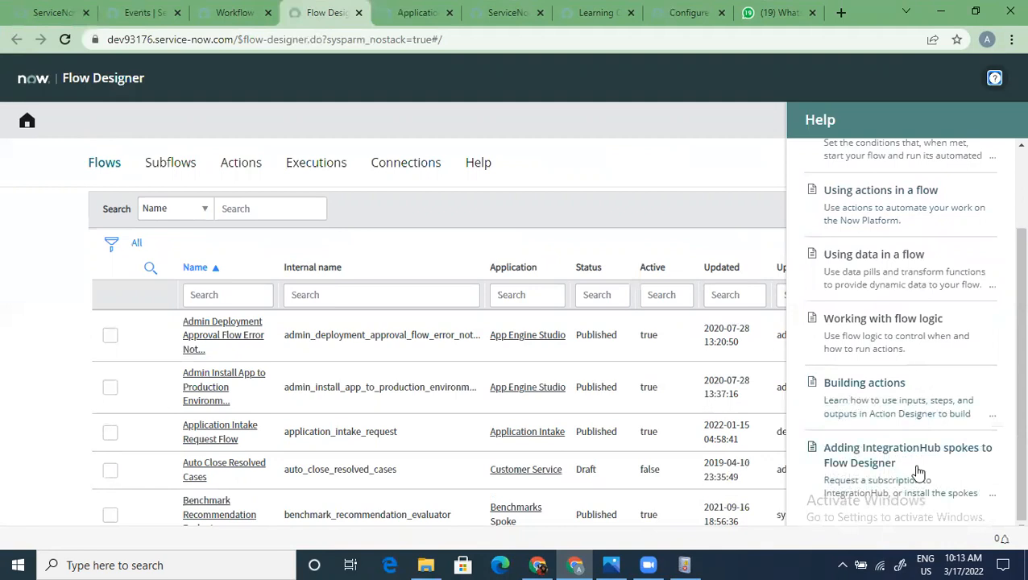
pyautogui.click(582, 170)
pyautogui.click(995, 79)
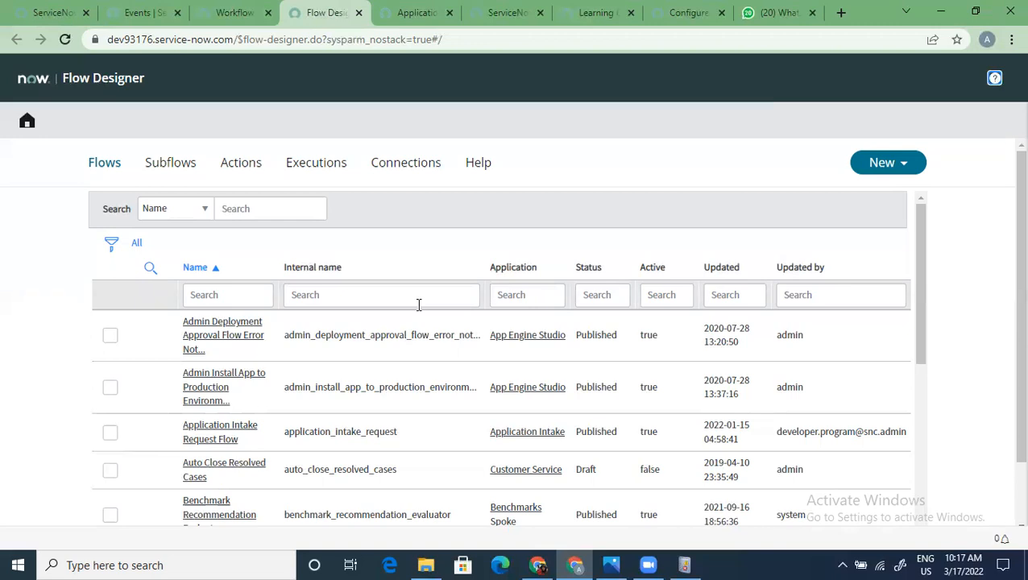
# Filter the flows list by name with *vtb and open VTB Sample Flow
pyautogui.click(229, 294)
pyautogui.write('*')
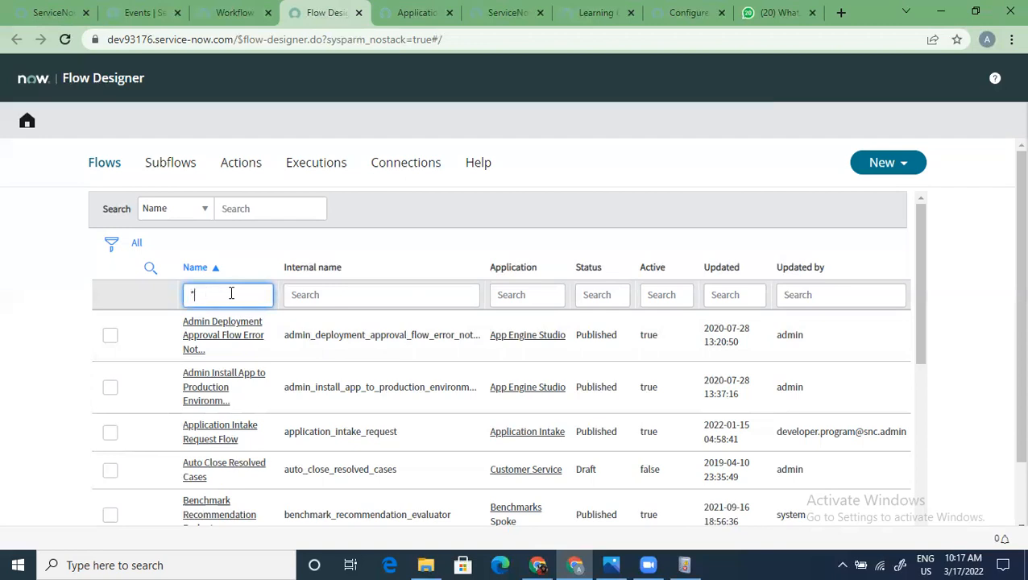
pyautogui.write('vtb')
pyautogui.press('Return')
pyautogui.click(211, 330)
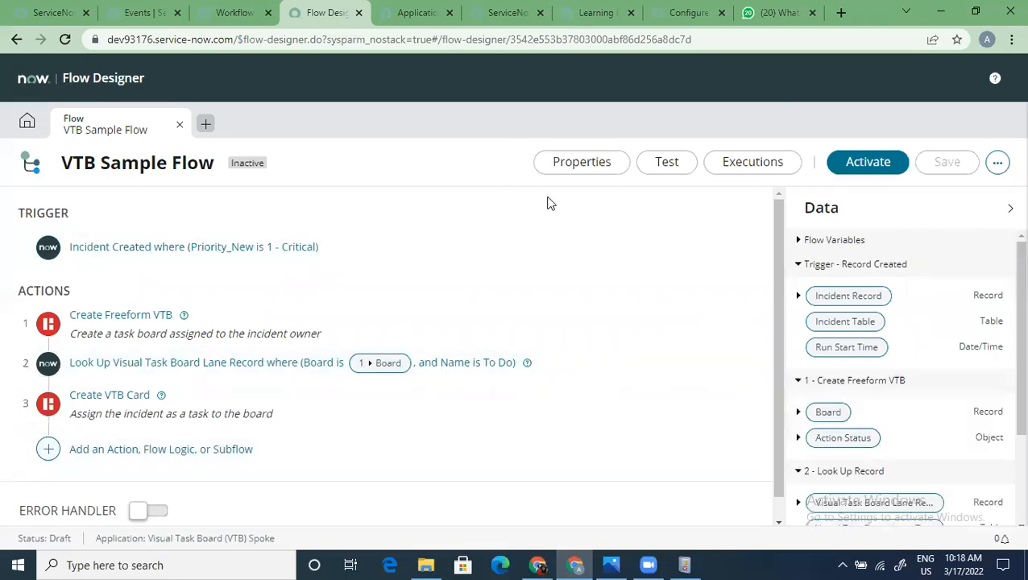
# Review the trigger, the three actions and the error handler section of VTB Sample Flow
pyautogui.moveTo(537, 564)
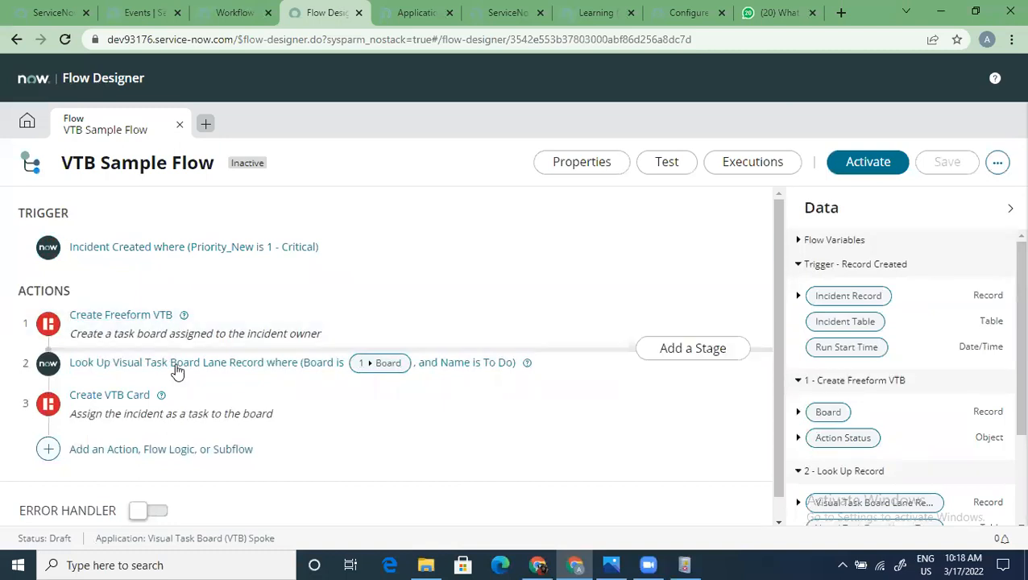
pyautogui.scroll(-1, 234, 327)
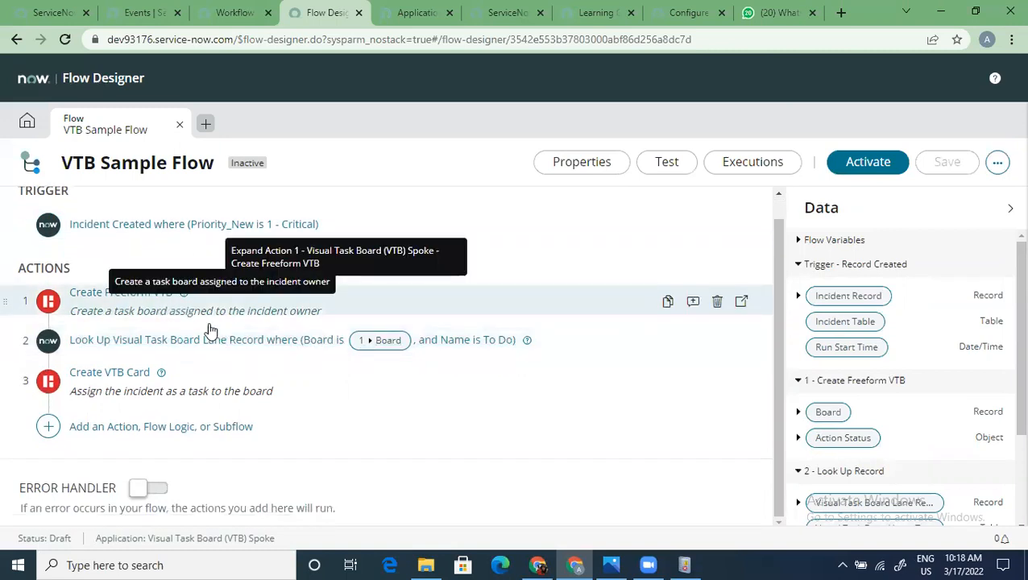
pyautogui.scroll(1, 324, 445)
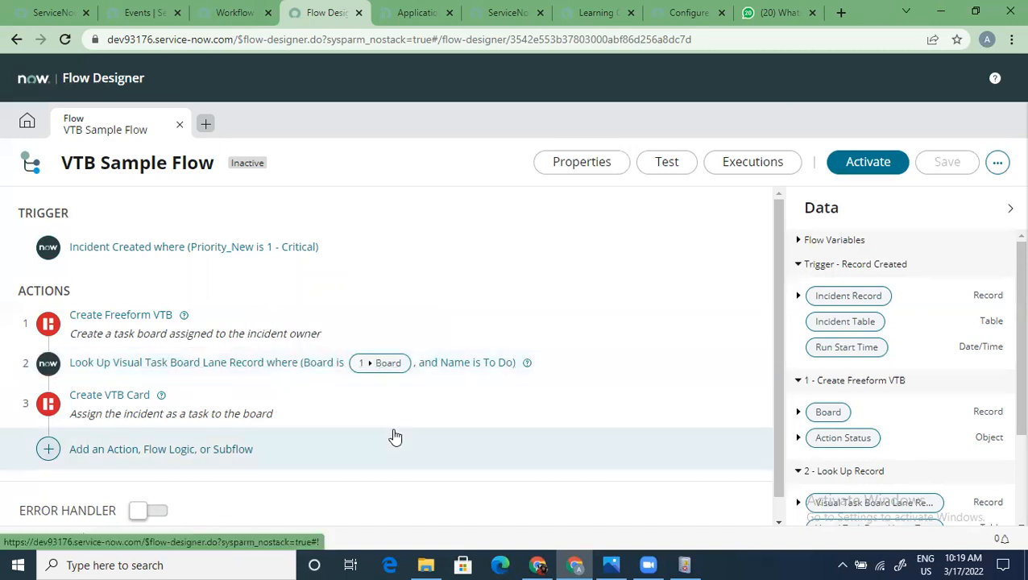
pyautogui.scroll(-1, 394, 439)
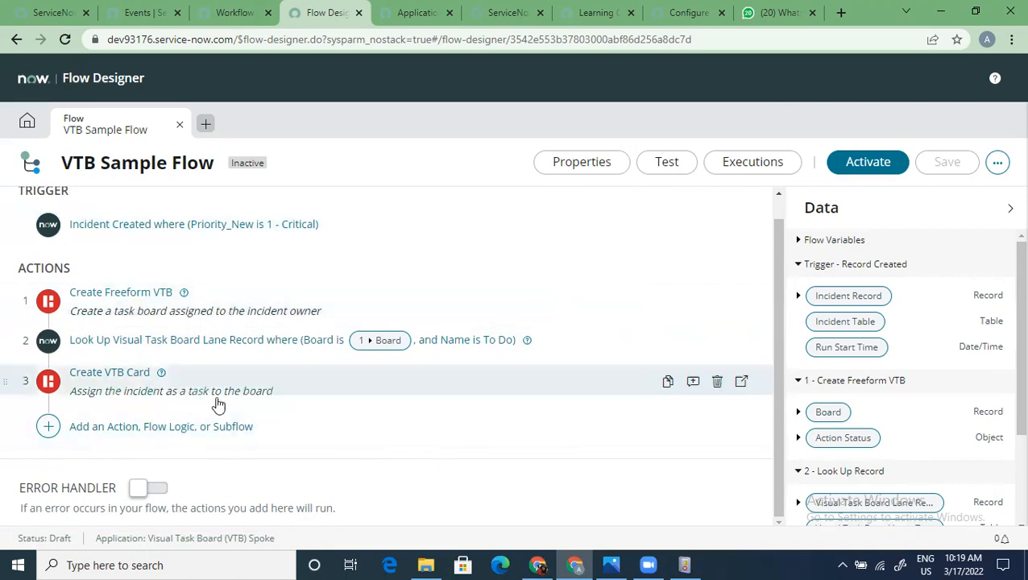
pyautogui.scroll(1, 270, 412)
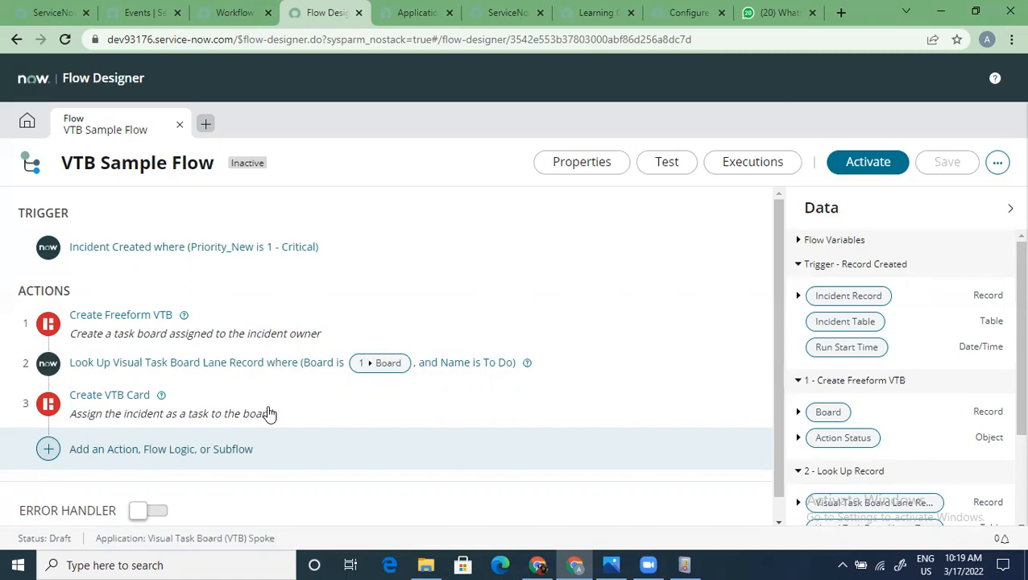
# Expand the flow's Incident Created trigger and examine its trigger type, table and condition settings
pyautogui.click(237, 248)
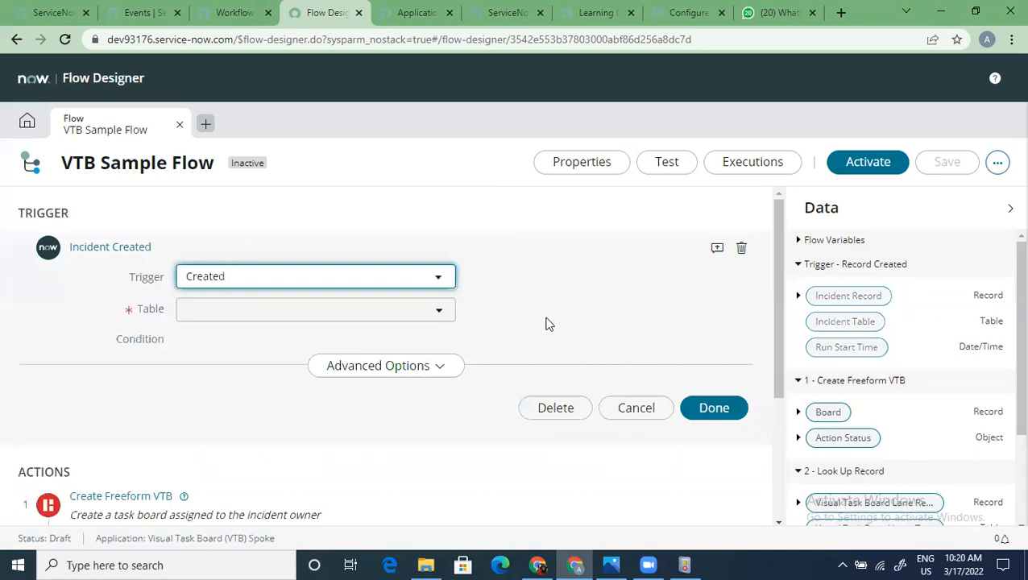
pyautogui.scroll(-1, 546, 324)
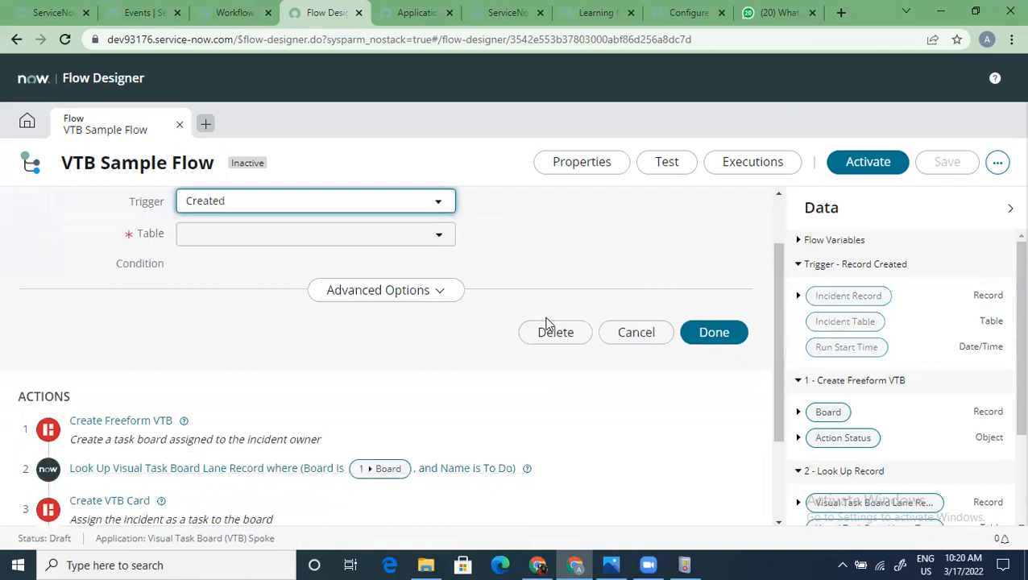
pyautogui.scroll(1, 545, 323)
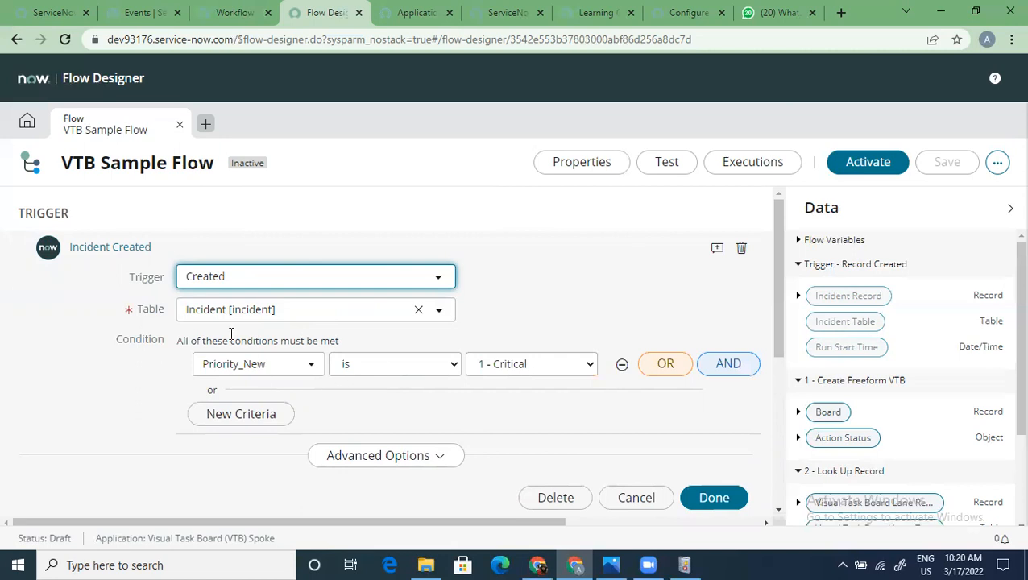
# Look through the available record, REST, date and application trigger types for the Incident Created trigger, then close the list without changing it
pyautogui.click(351, 279)
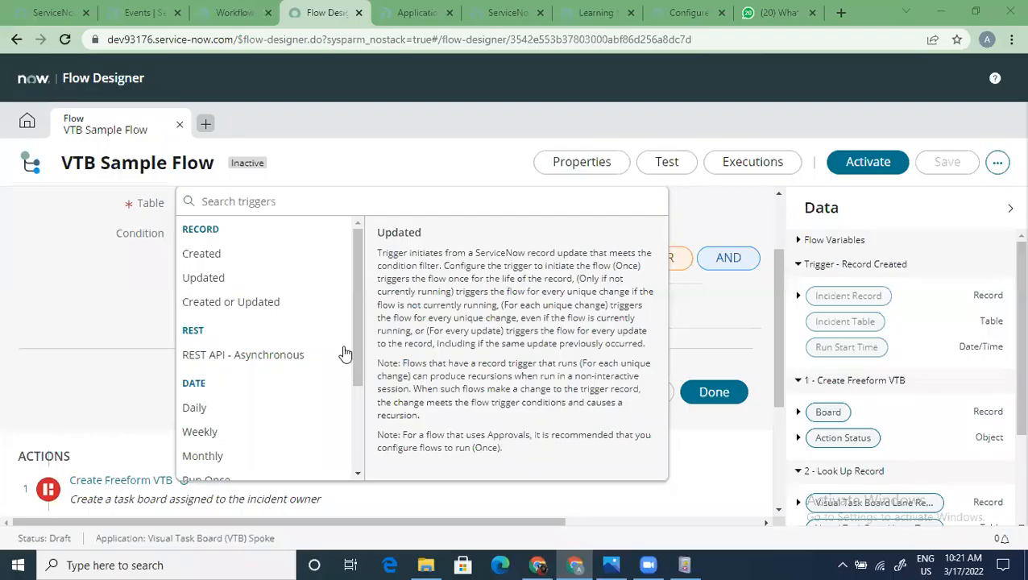
pyautogui.scroll(2, 243, 336)
pyautogui.scroll(-2, 243, 336)
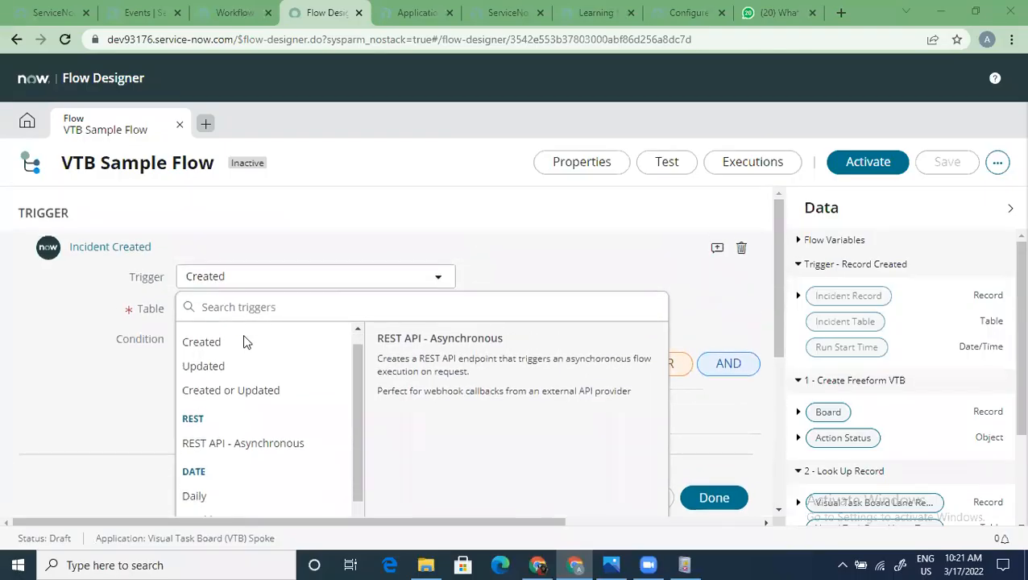
pyautogui.scroll(2, 243, 334)
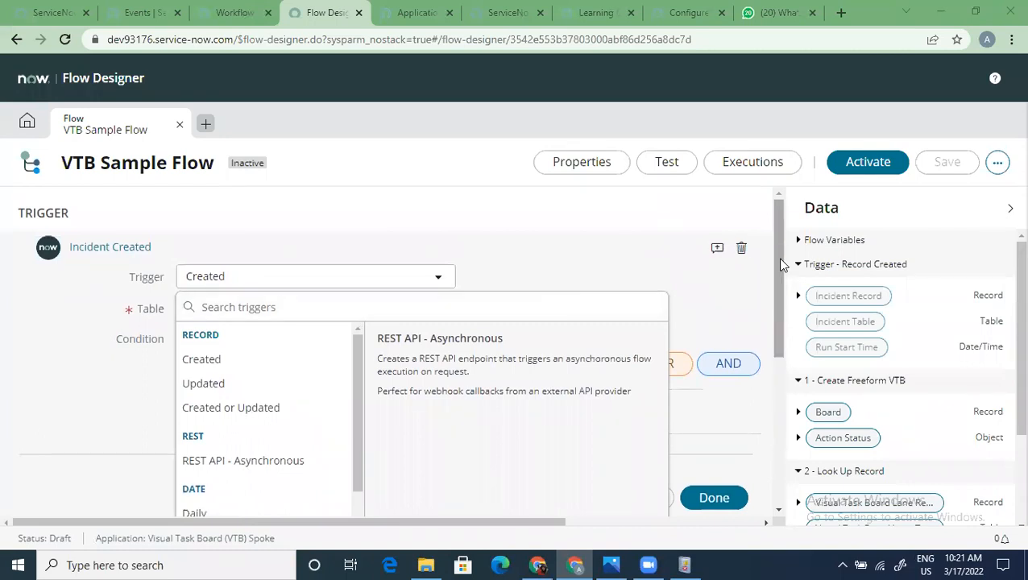
pyautogui.moveTo(780, 260); pyautogui.dragTo(765, 296)
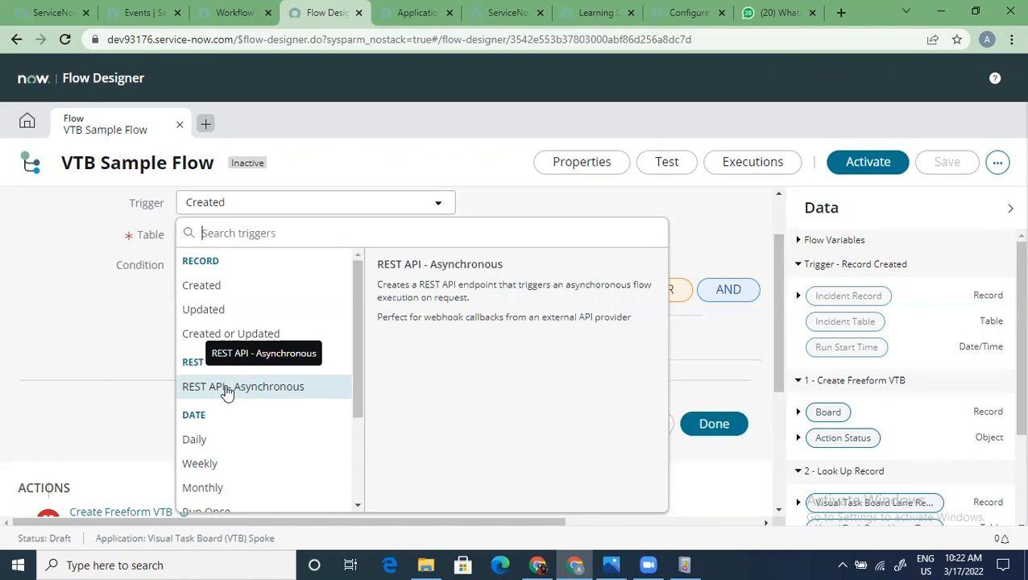
pyautogui.scroll(-3, 250, 419)
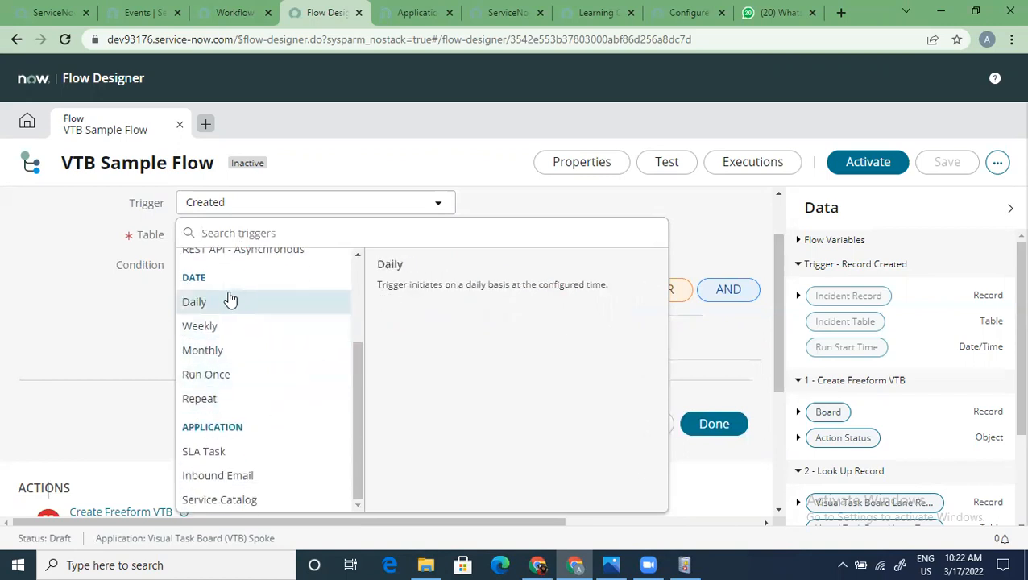
pyautogui.scroll(3, 225, 295)
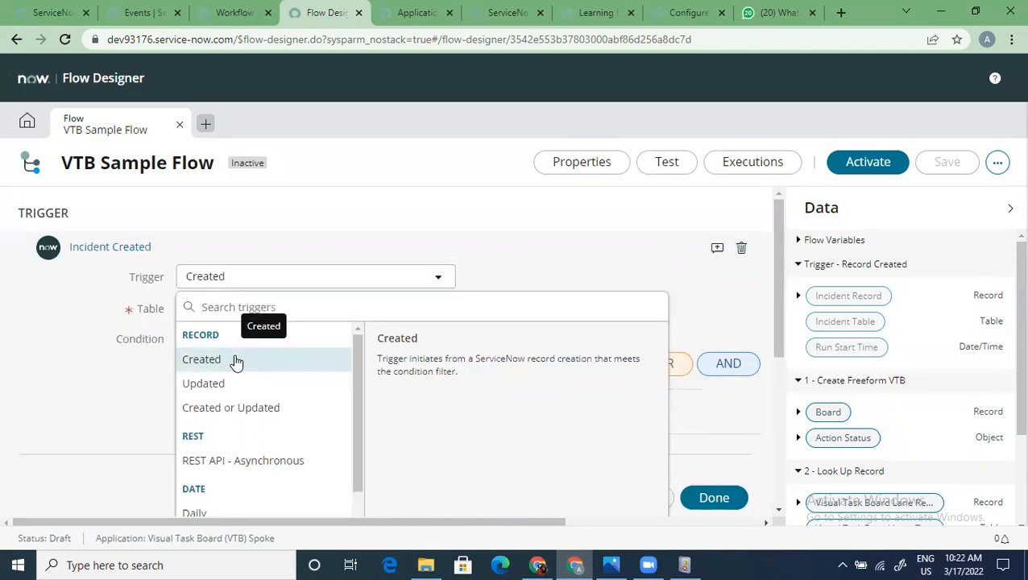
pyautogui.scroll(-2, 258, 390)
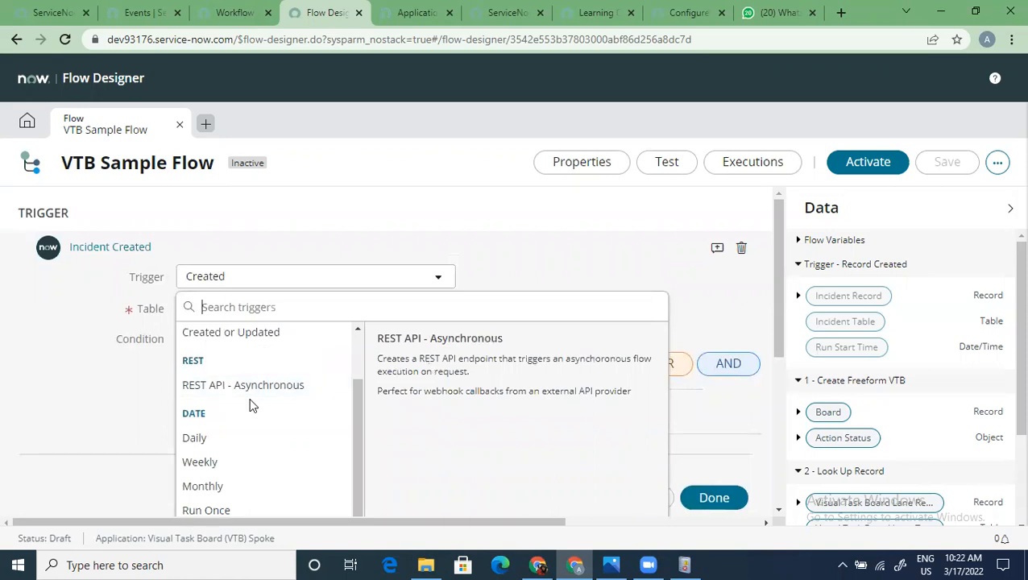
pyautogui.scroll(-1, 251, 406)
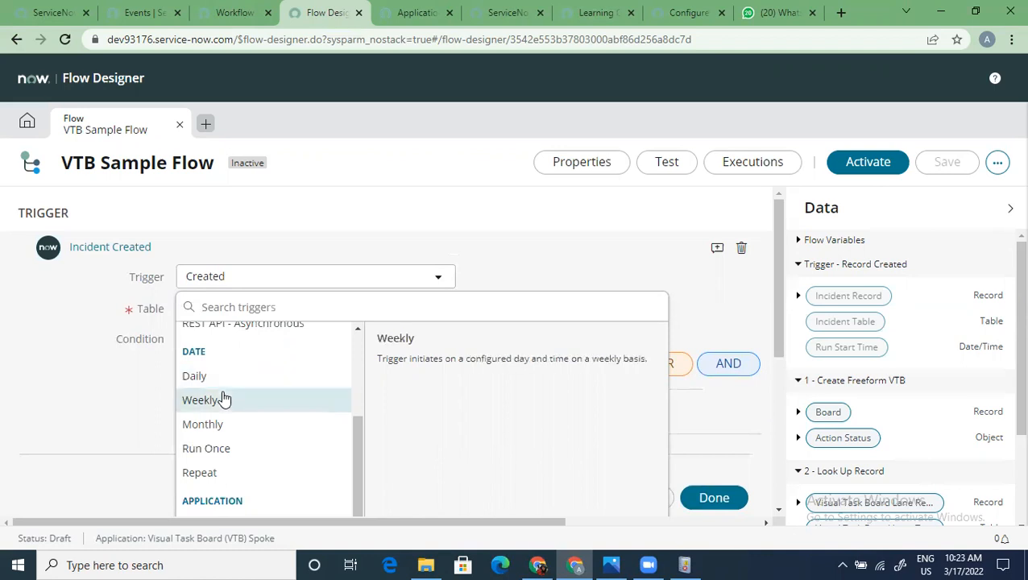
pyautogui.scroll(-2, 229, 387)
pyautogui.scroll(-1, 277, 379)
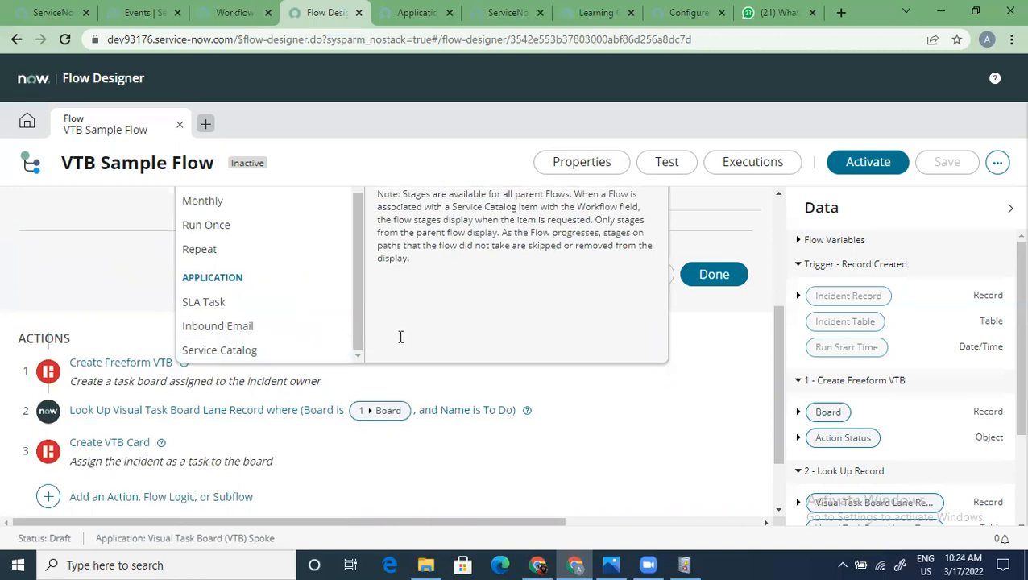
pyautogui.scroll(1, 401, 336)
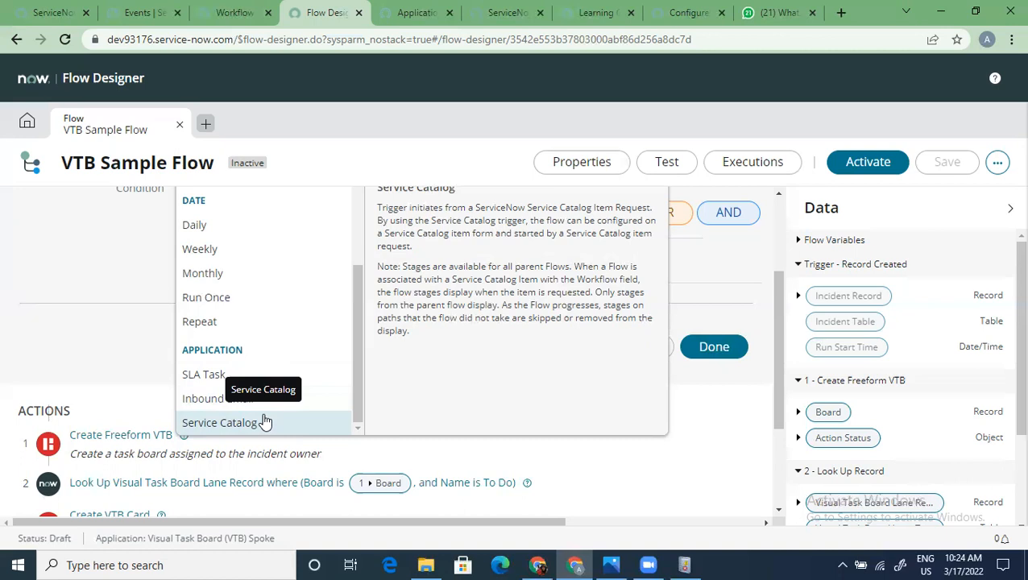
pyautogui.click(120, 373)
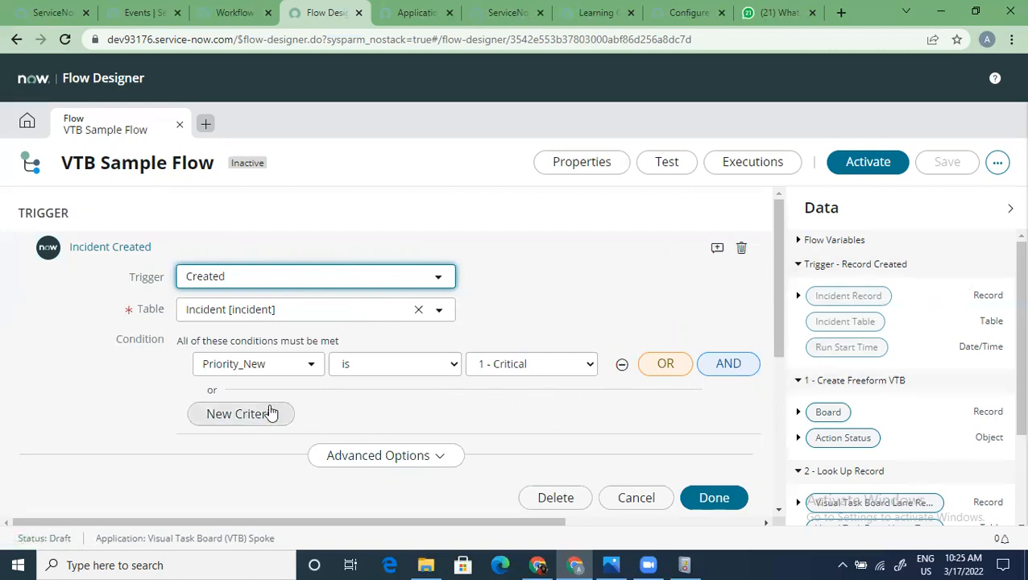
# Expand the trigger's advanced options, examine when and where the flow runs, including the background and foreground choices, and collapse them again
pyautogui.scroll(-2, 269, 411)
pyautogui.click(380, 319)
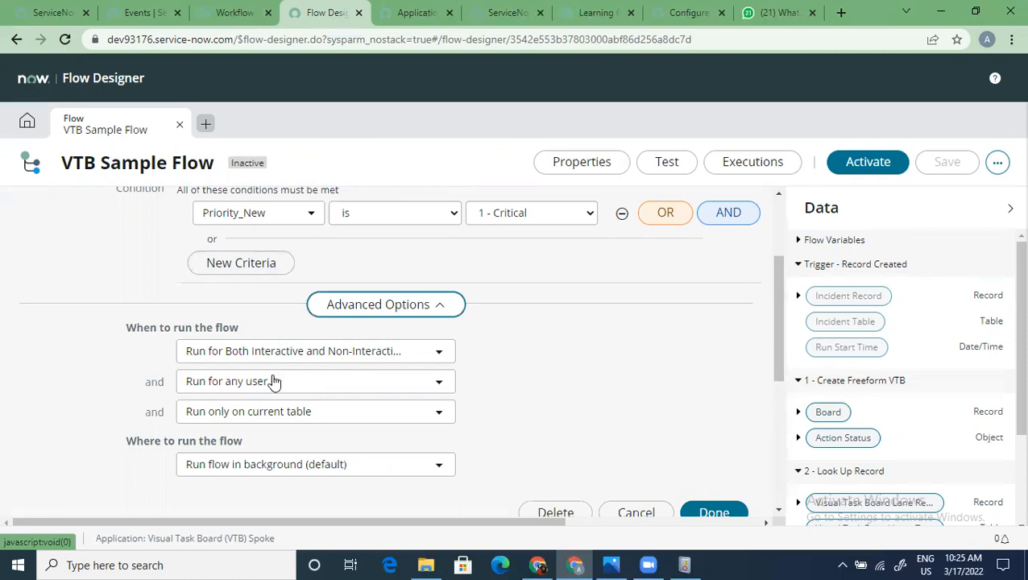
pyautogui.click(201, 466)
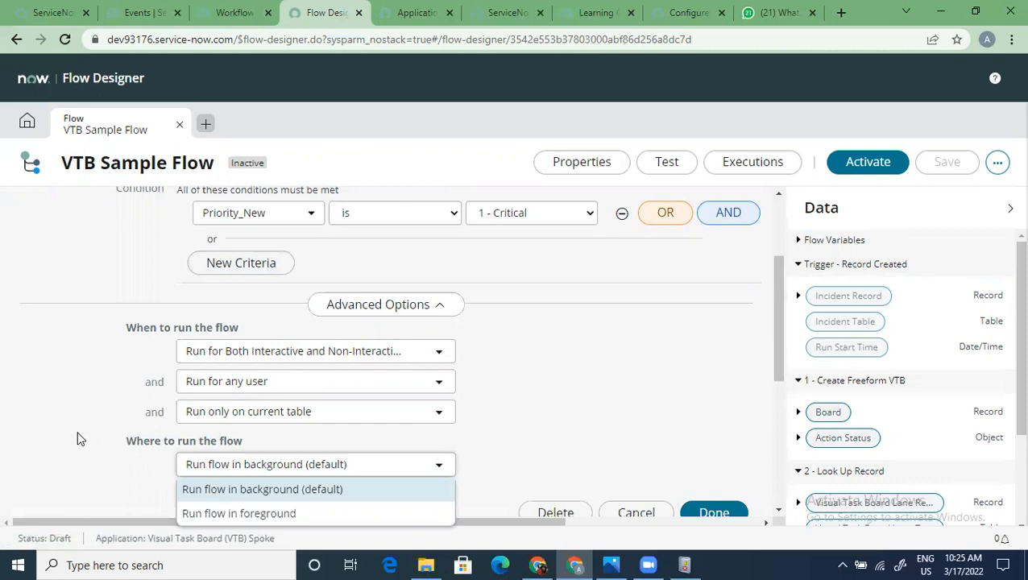
pyautogui.click(90, 395)
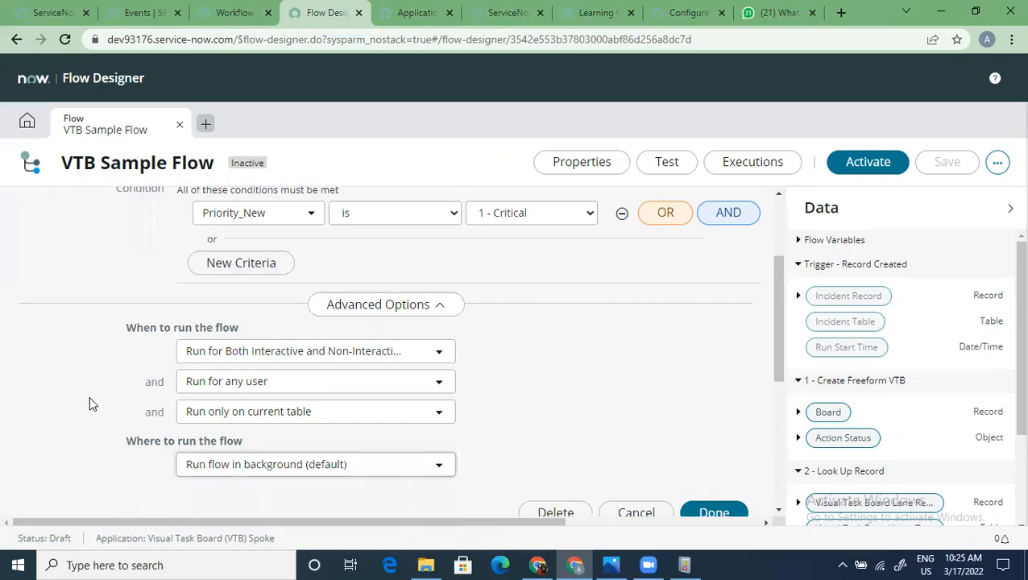
pyautogui.scroll(-1, 457, 413)
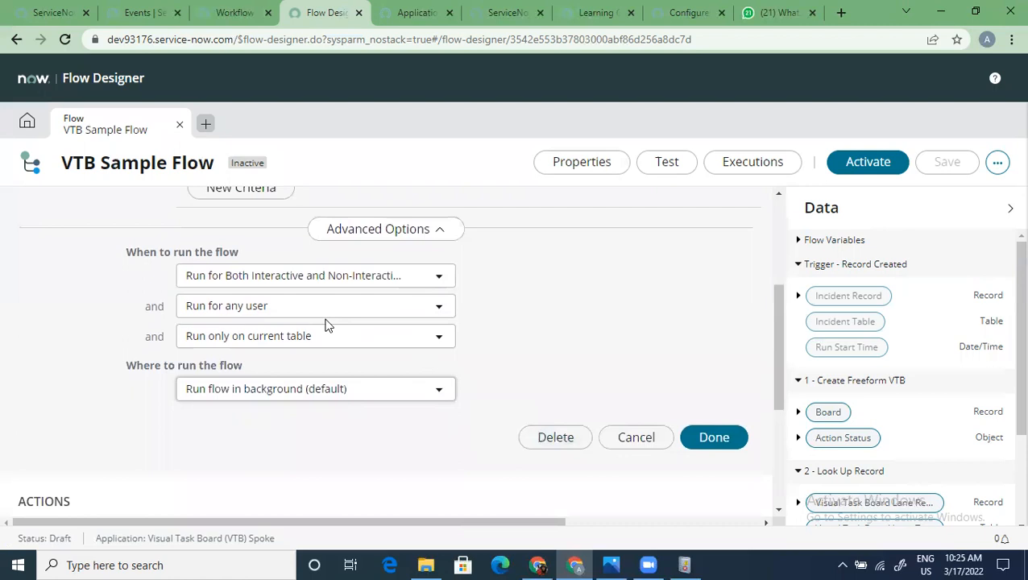
pyautogui.scroll(3, 255, 362)
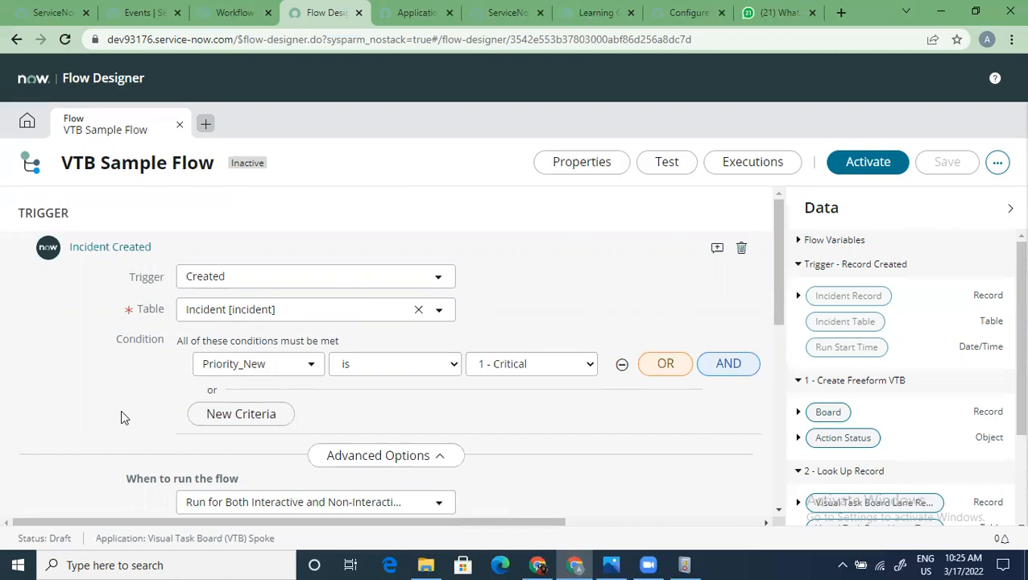
pyautogui.click(357, 455)
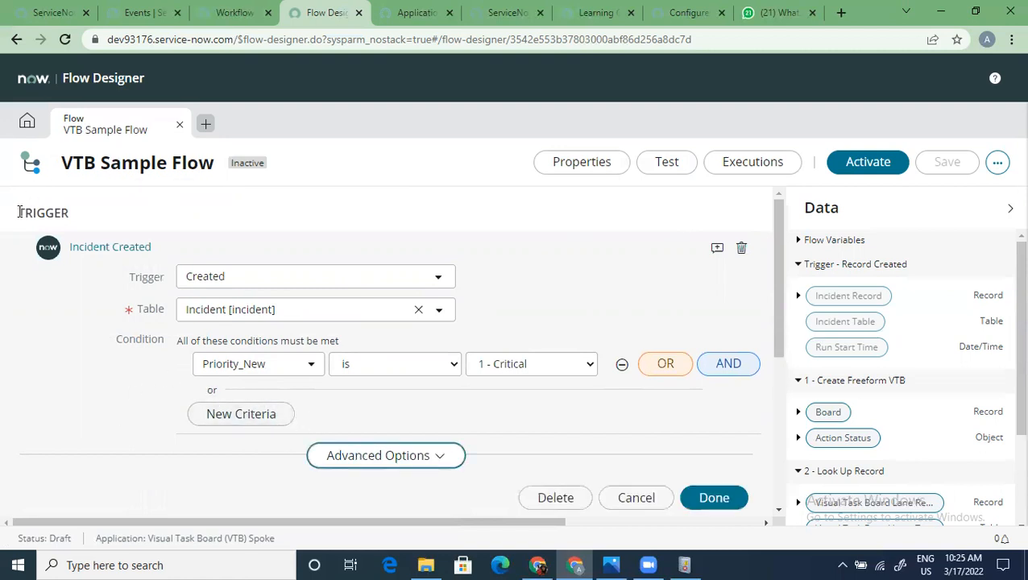
# Highlight the TRIGGER heading and review the trigger settings together with the flow's actions and error handler
pyautogui.moveTo(14, 213); pyautogui.dragTo(73, 214)
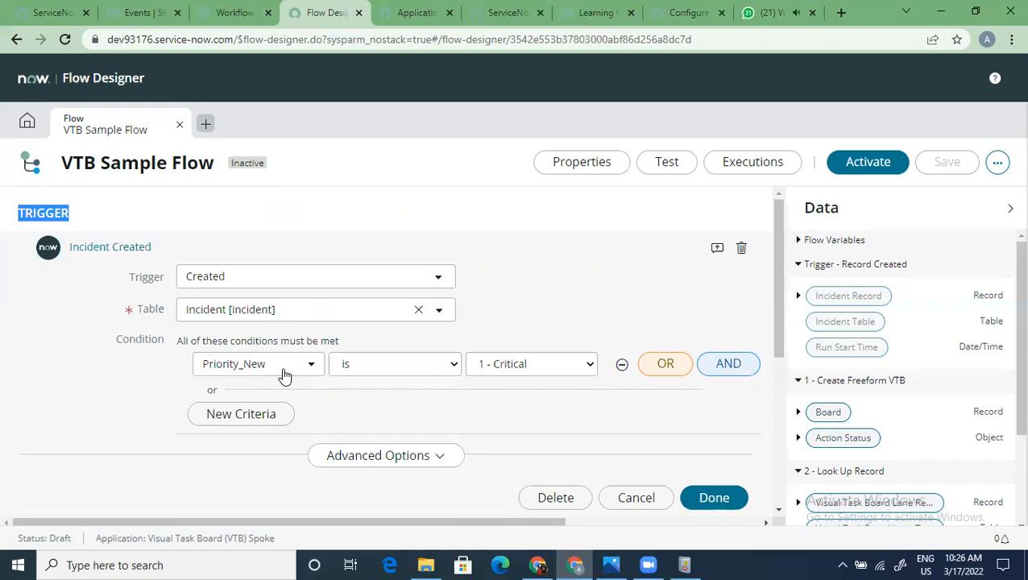
pyautogui.scroll(-3, 191, 409)
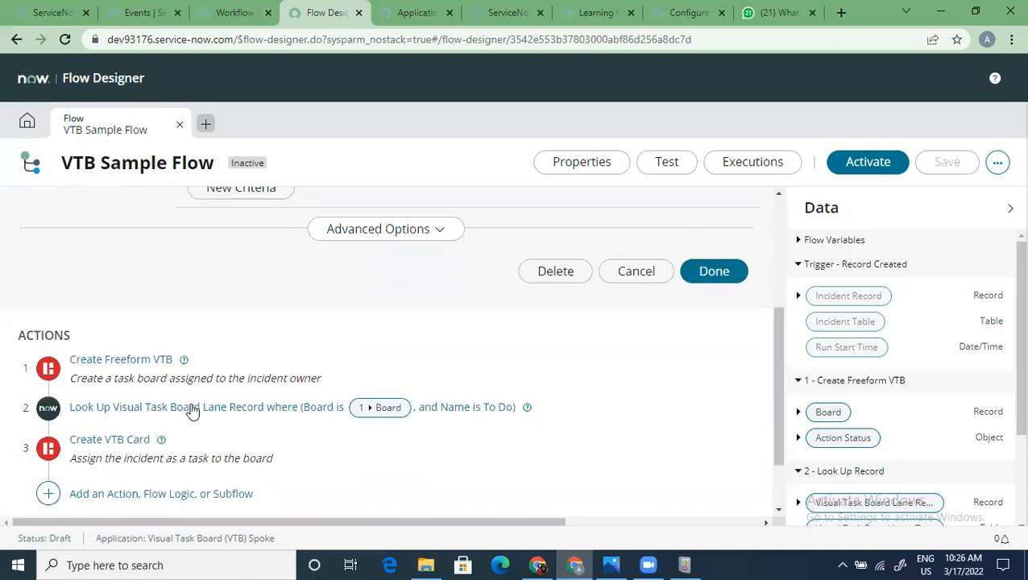
pyautogui.scroll(3, 191, 409)
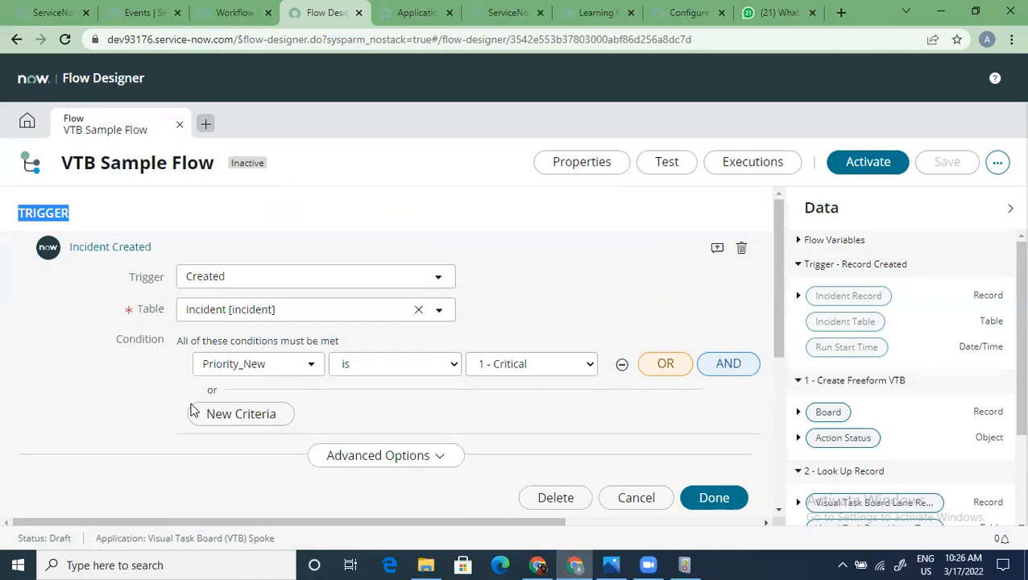
pyautogui.scroll(-4, 191, 411)
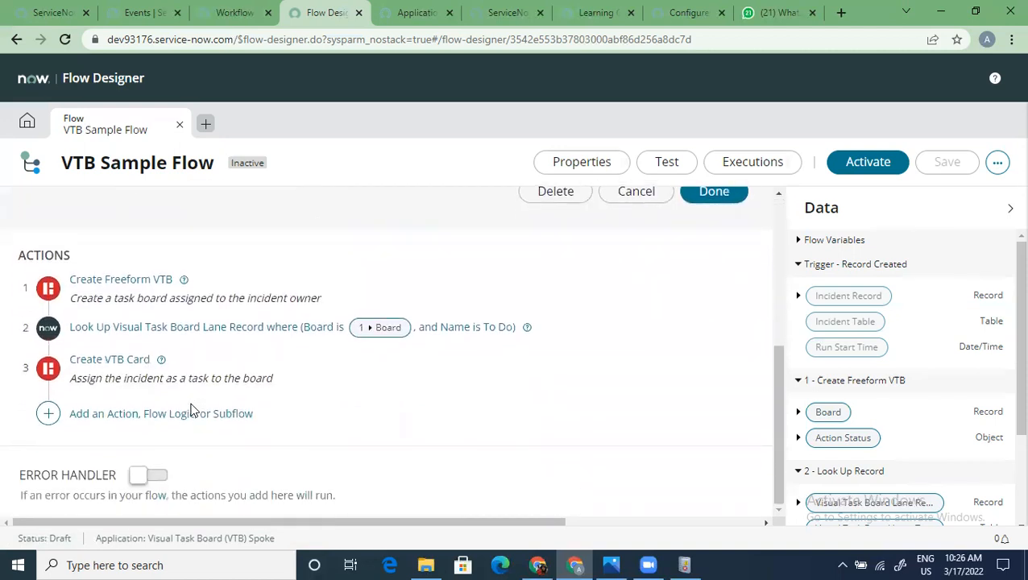
pyautogui.scroll(3, 191, 410)
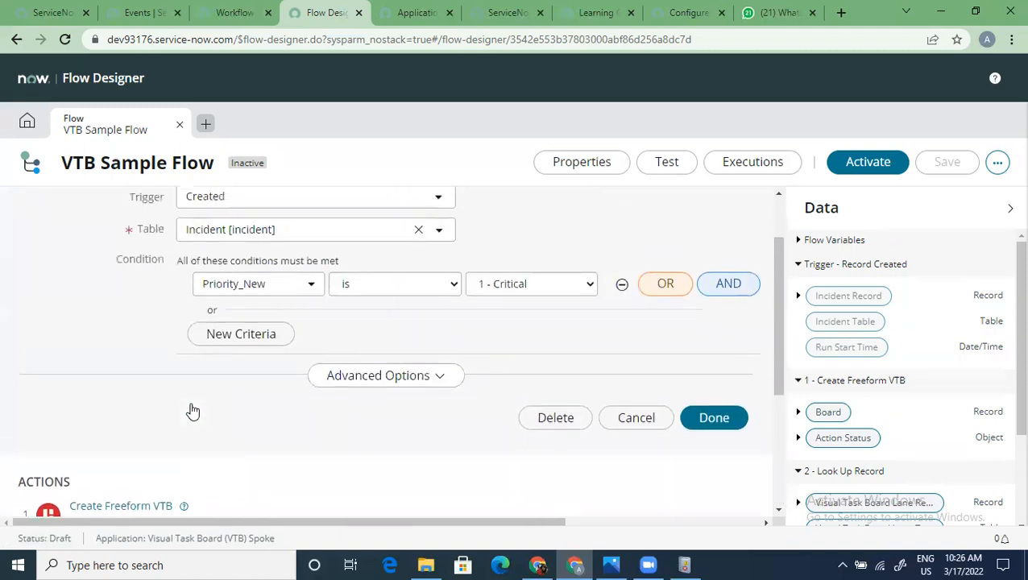
pyautogui.scroll(-3, 192, 412)
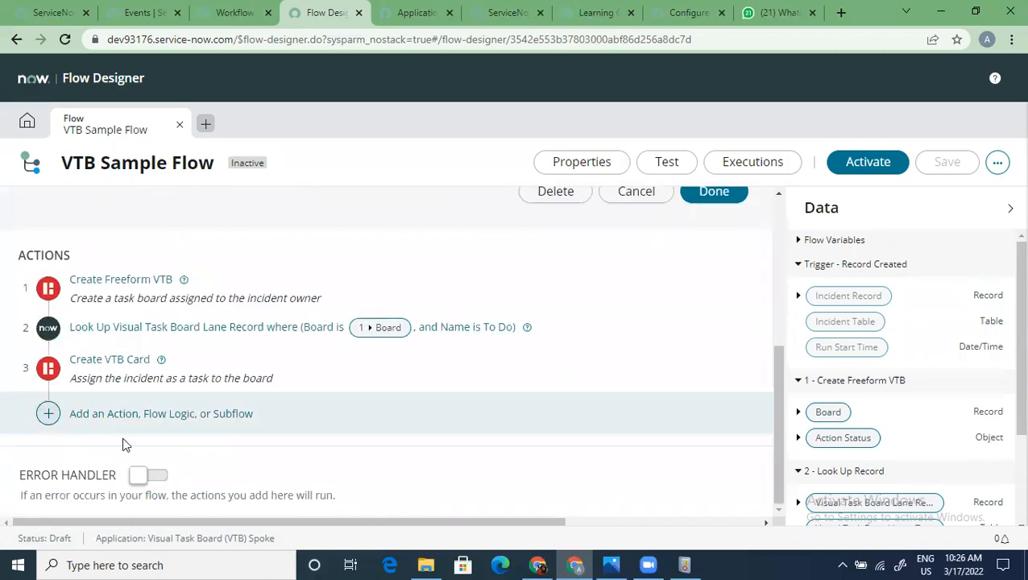
# Expand the Create Freeform VTB action and look through the most recent actions that can be chosen for it
pyautogui.click(125, 281)
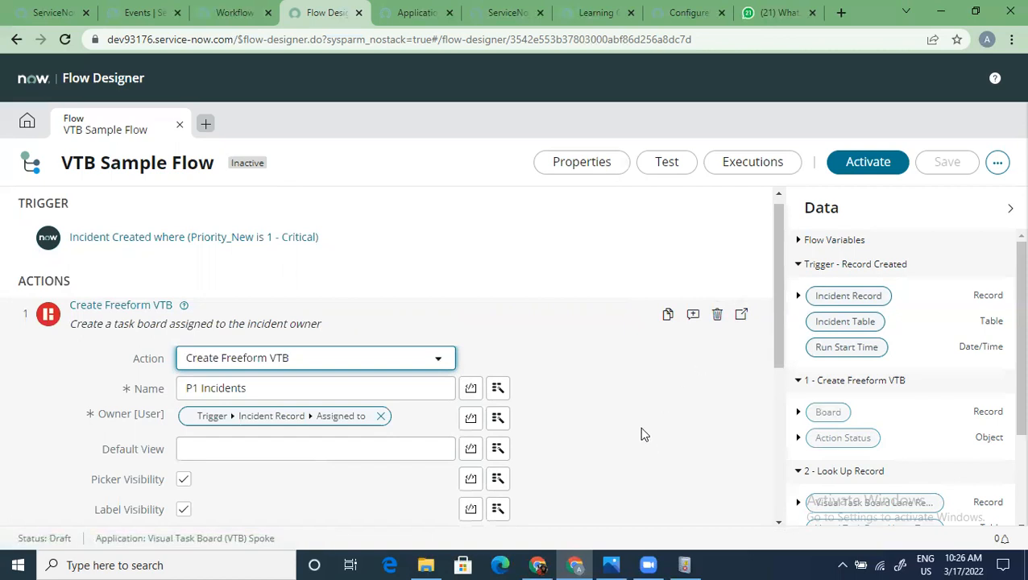
pyautogui.click(421, 362)
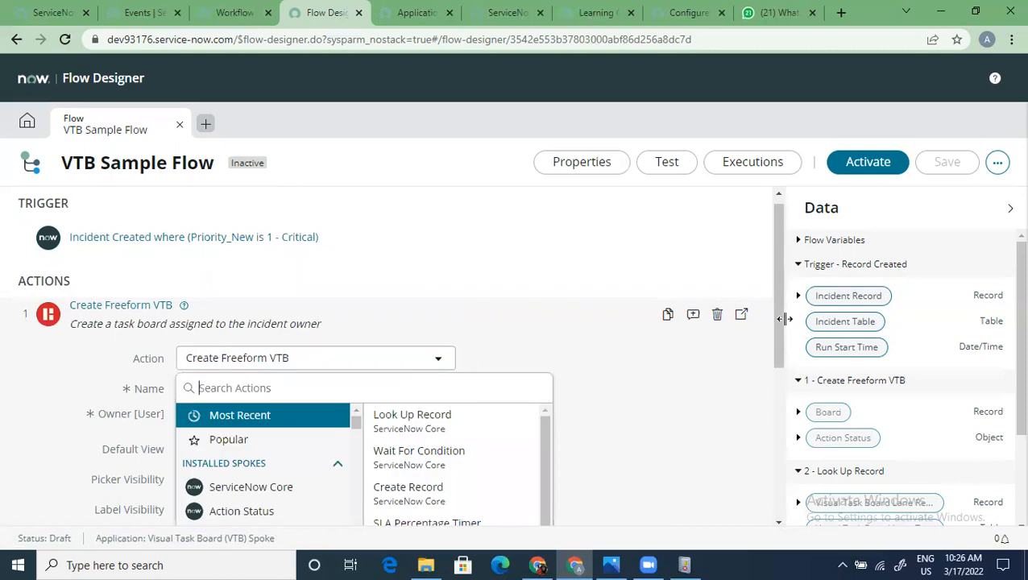
pyautogui.moveTo(777, 322); pyautogui.dragTo(778, 389)
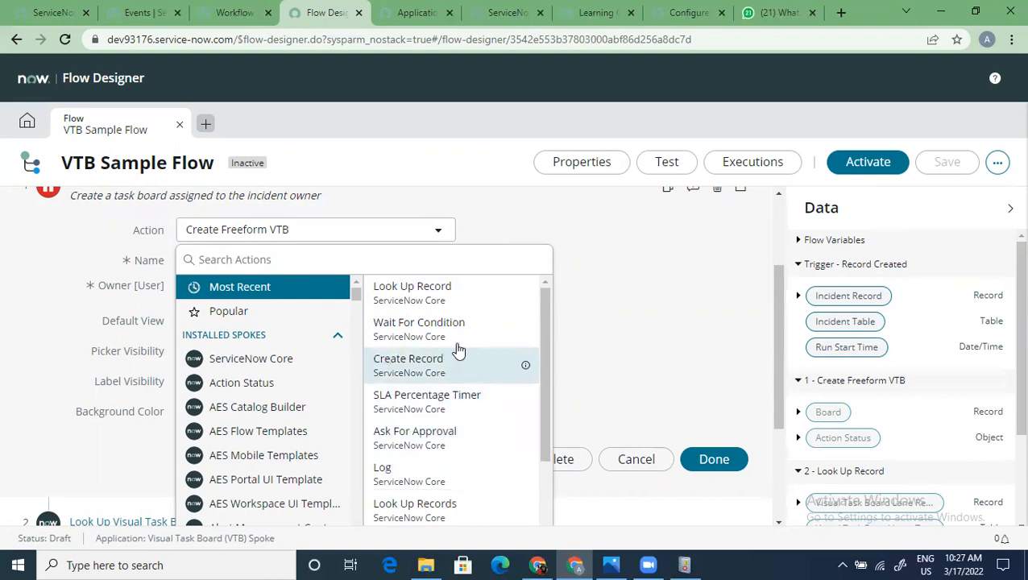
pyautogui.scroll(-2, 456, 411)
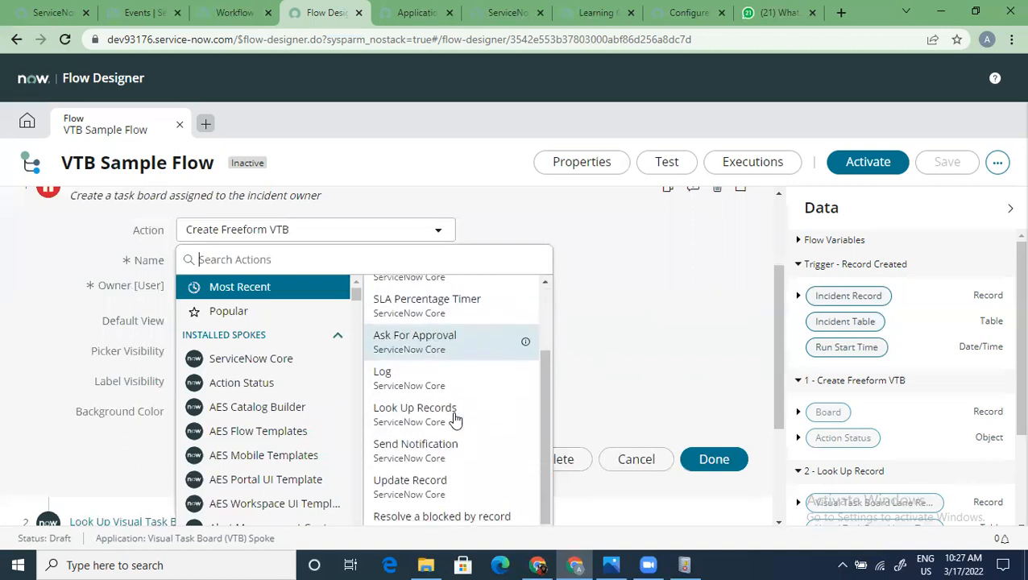
pyautogui.scroll(-2, 461, 454)
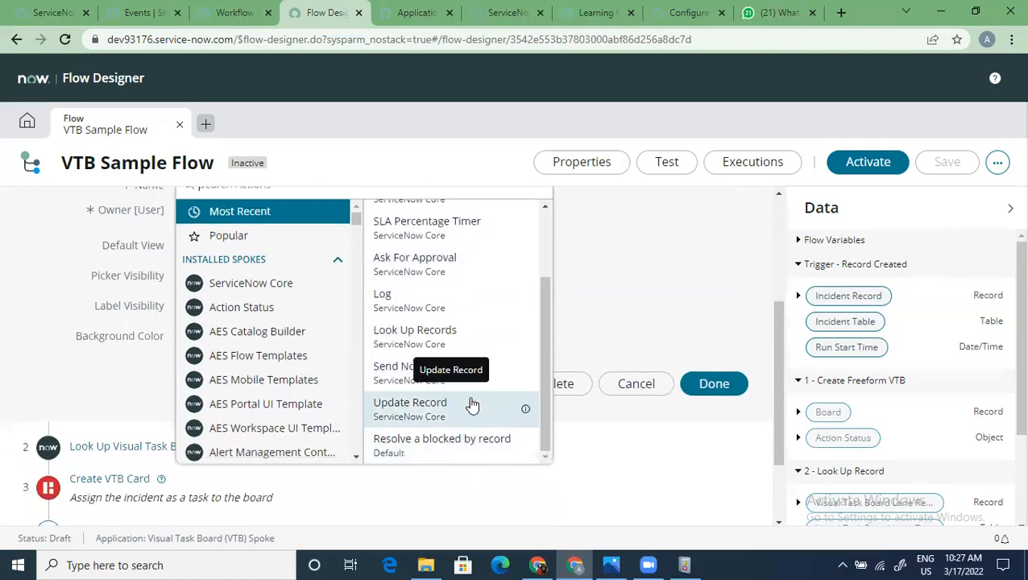
pyautogui.scroll(2, 470, 403)
pyautogui.scroll(3, 511, 357)
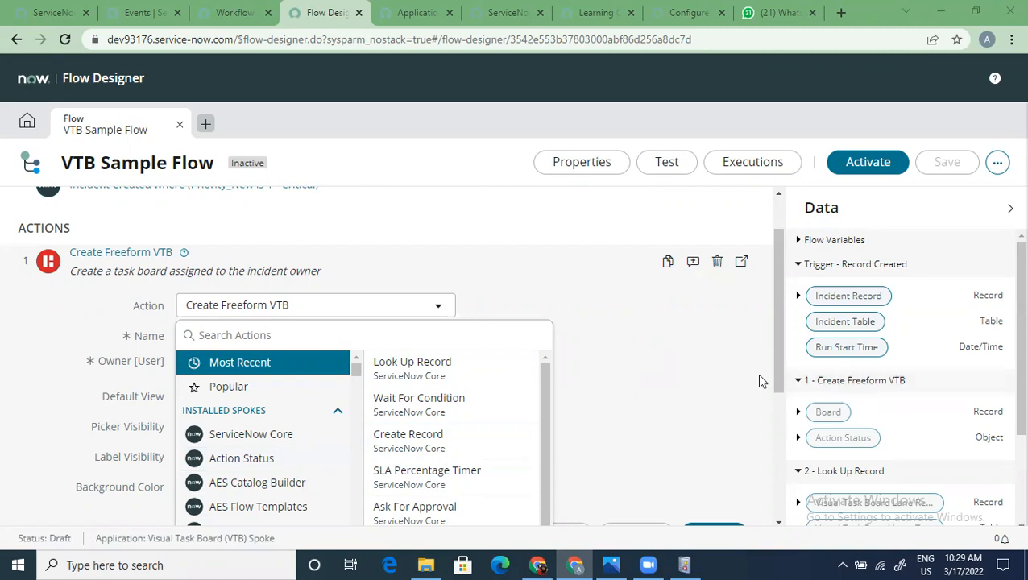
# Look through the installed spokes that offer actions for the Create Freeform VTB step, from ServiceNow Core down to Global
pyautogui.moveTo(772, 364); pyautogui.dragTo(774, 403)
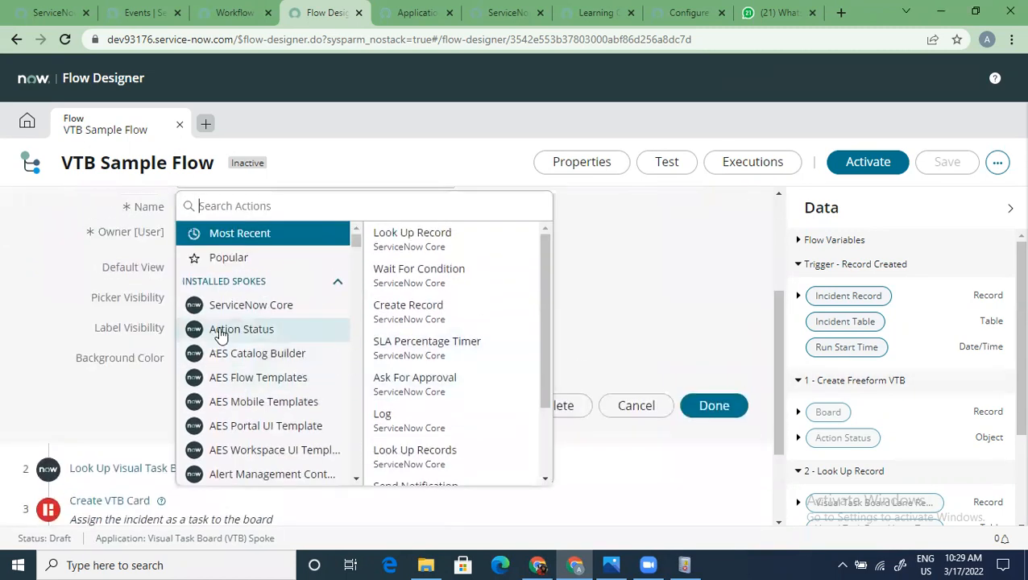
pyautogui.scroll(-2, 229, 360)
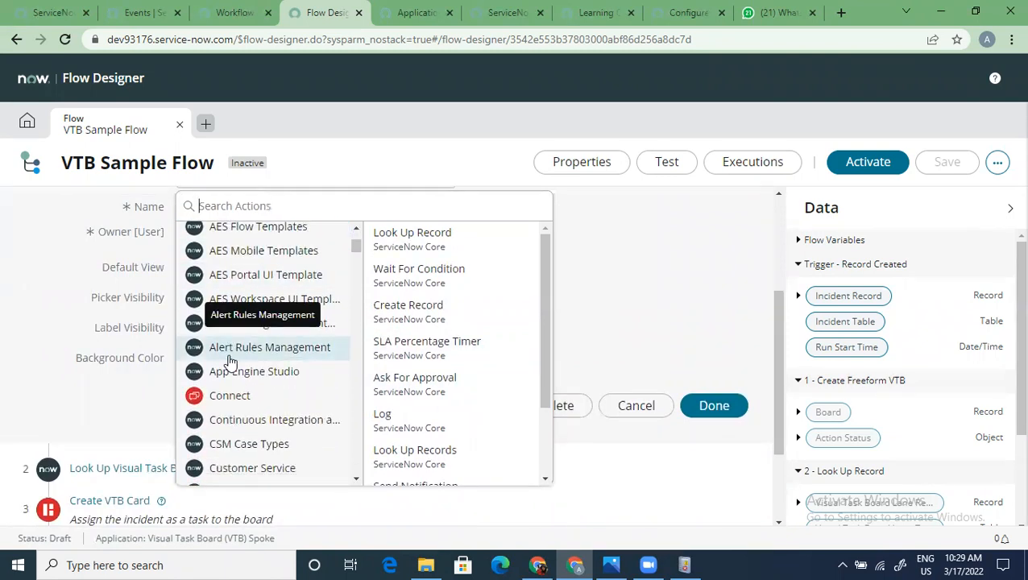
pyautogui.scroll(1, 244, 387)
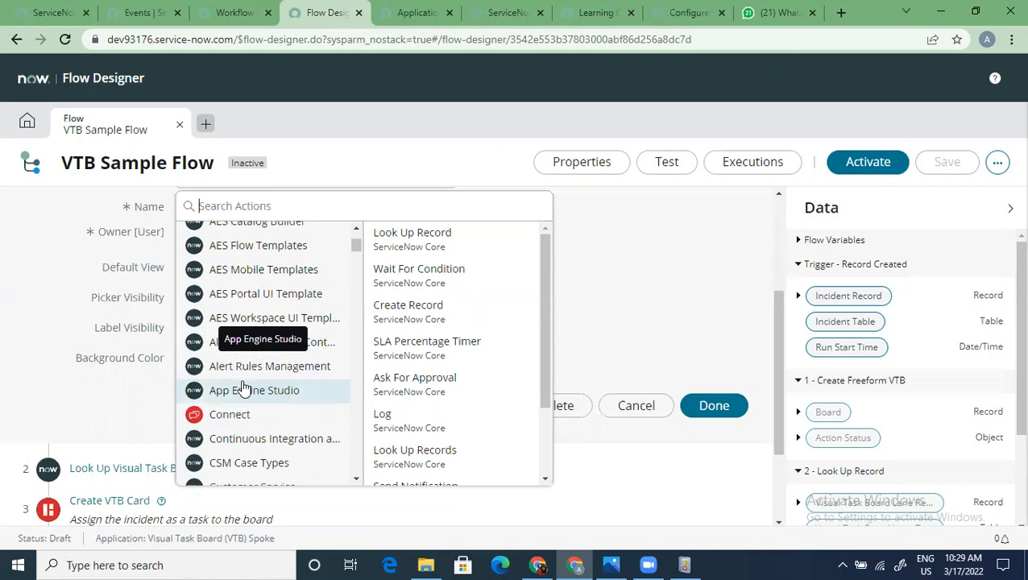
pyautogui.scroll(2, 234, 354)
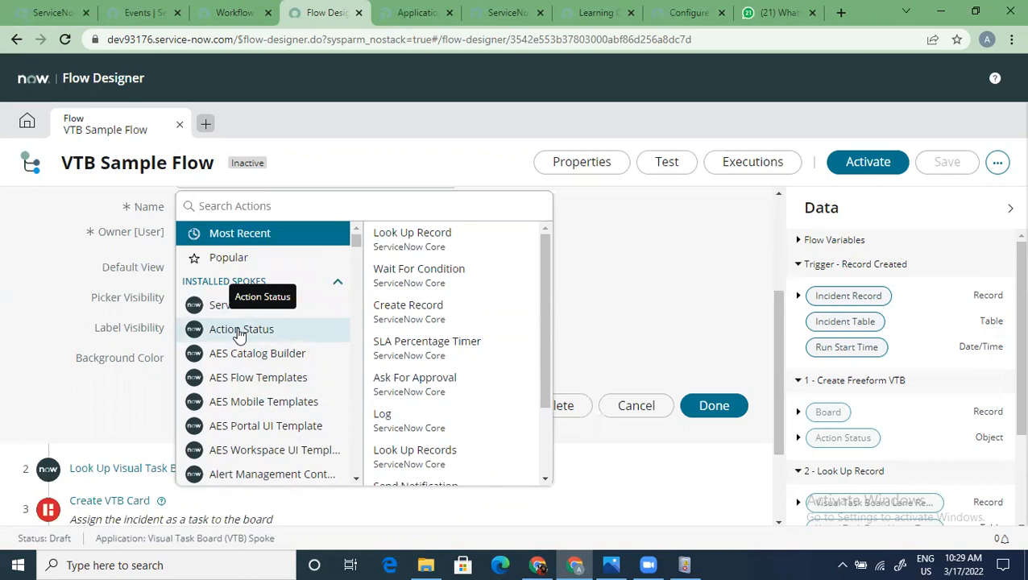
pyautogui.scroll(1, 239, 333)
pyautogui.scroll(-3, 278, 411)
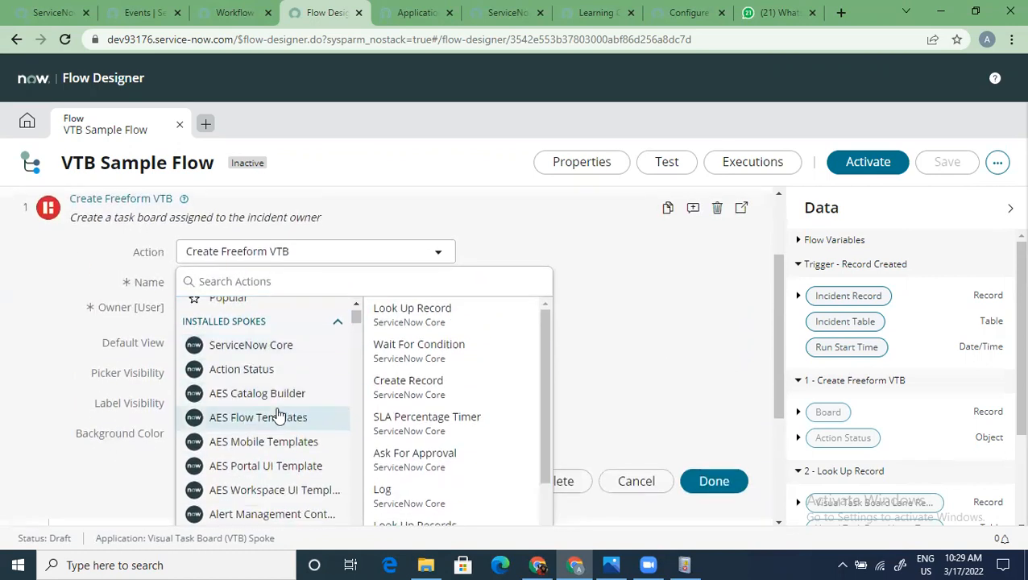
pyautogui.scroll(-2, 281, 405)
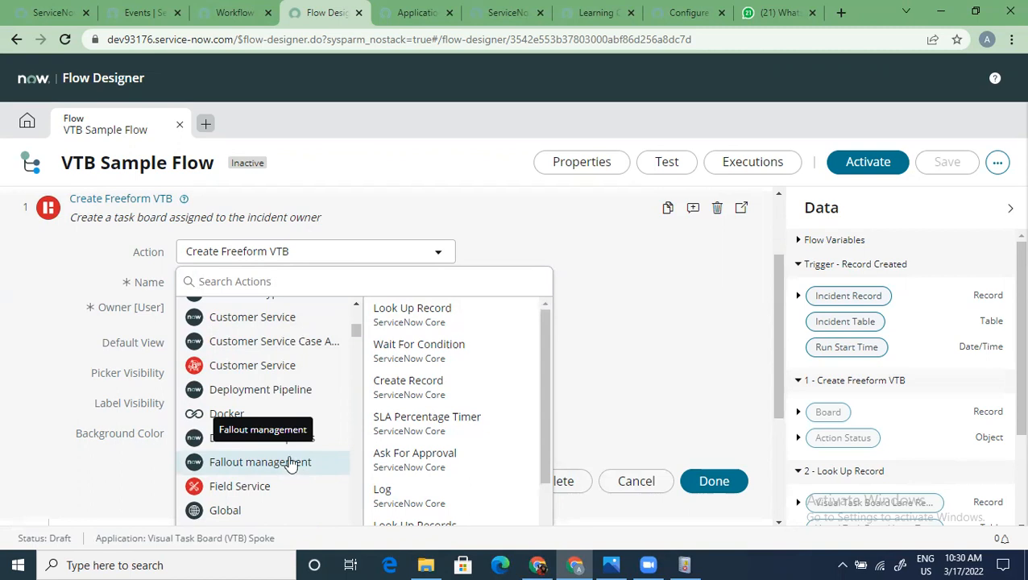
# Examine the actions offered by the CSM Case Types spoke and both Customer Service spokes
pyautogui.scroll(1, 273, 419)
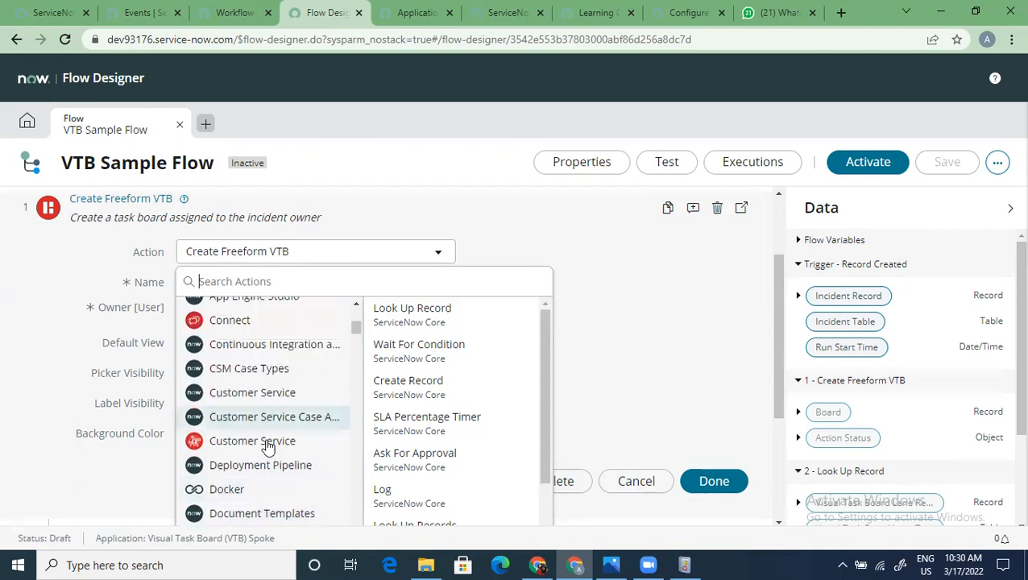
pyautogui.click(240, 371)
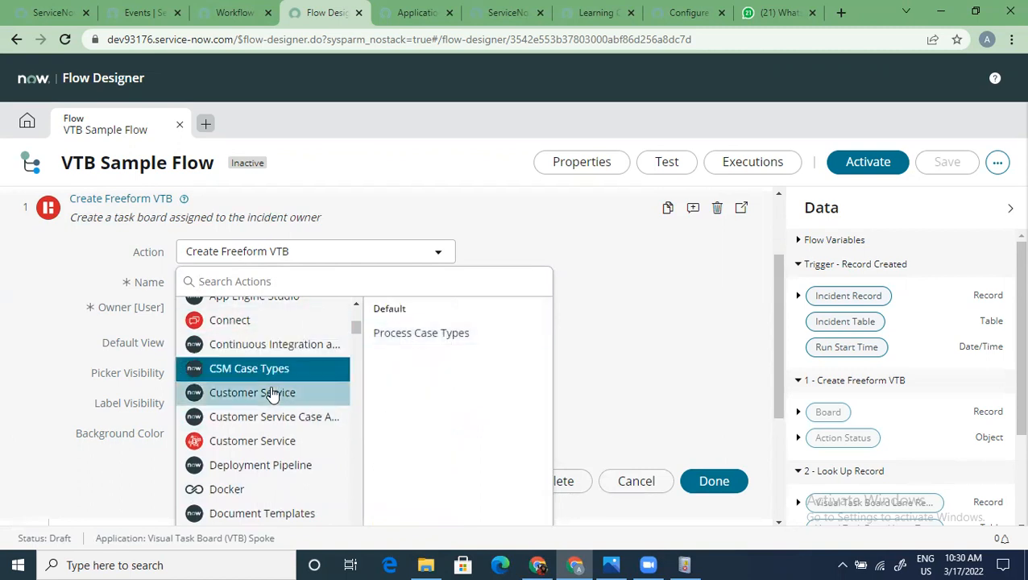
pyautogui.click(310, 395)
pyautogui.click(252, 441)
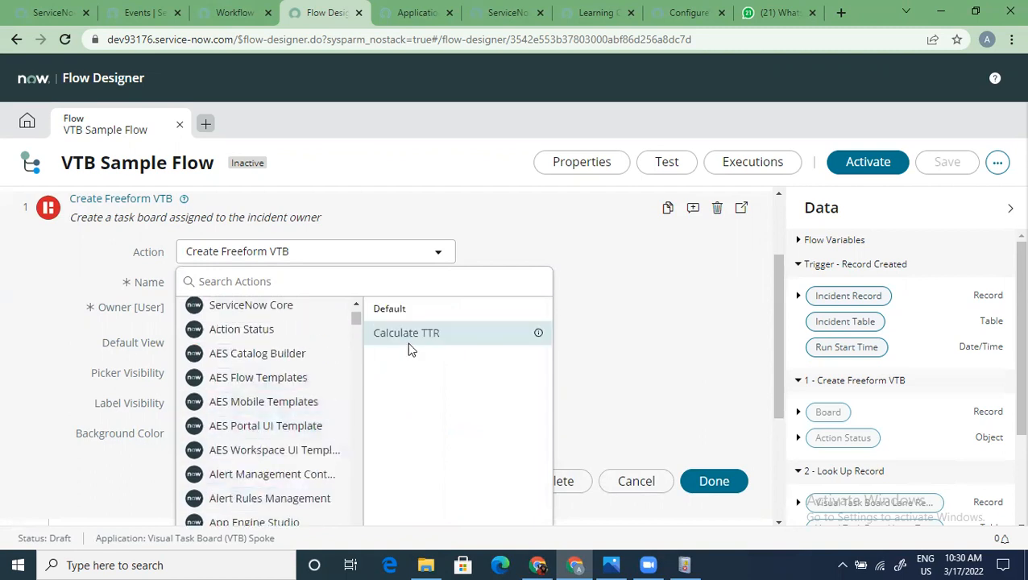
pyautogui.scroll(-3, 266, 387)
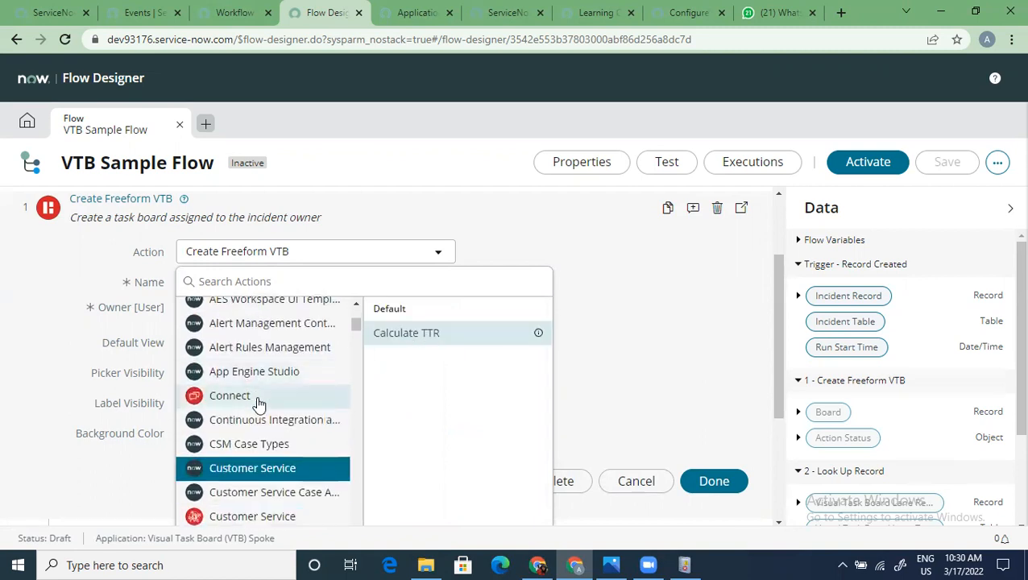
pyautogui.scroll(-2, 260, 404)
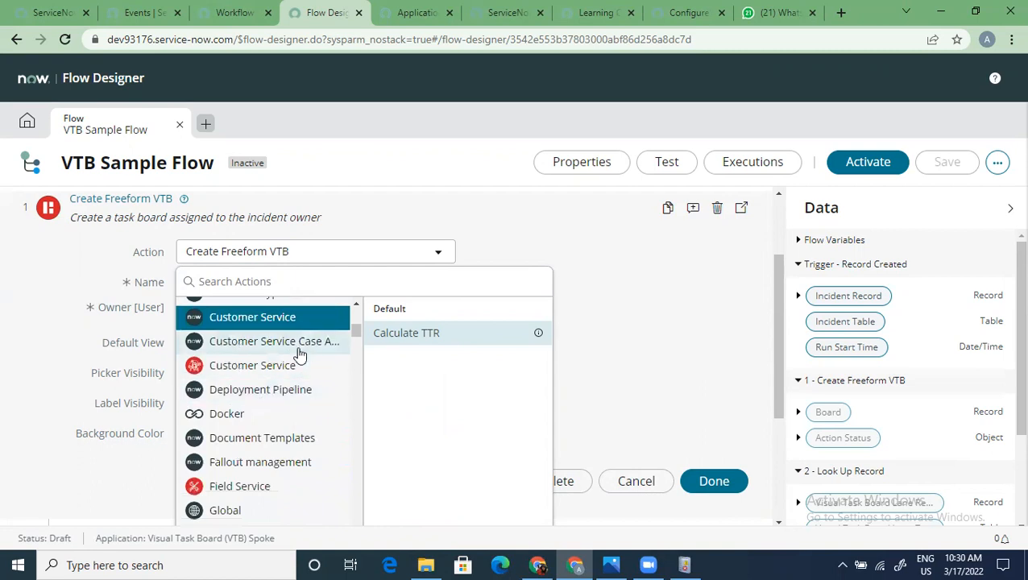
pyautogui.click(288, 368)
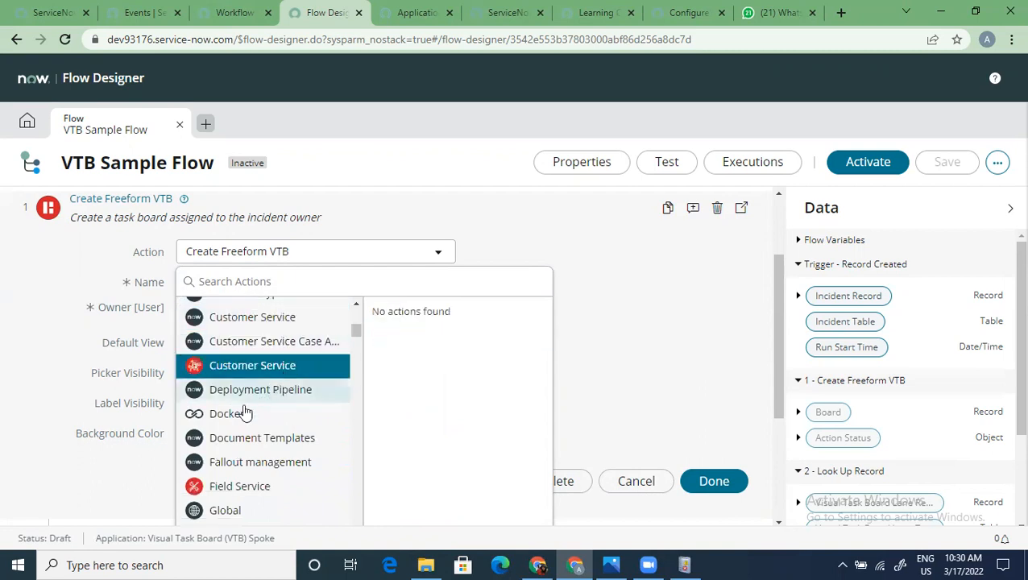
pyautogui.click(233, 417)
pyautogui.click(273, 367)
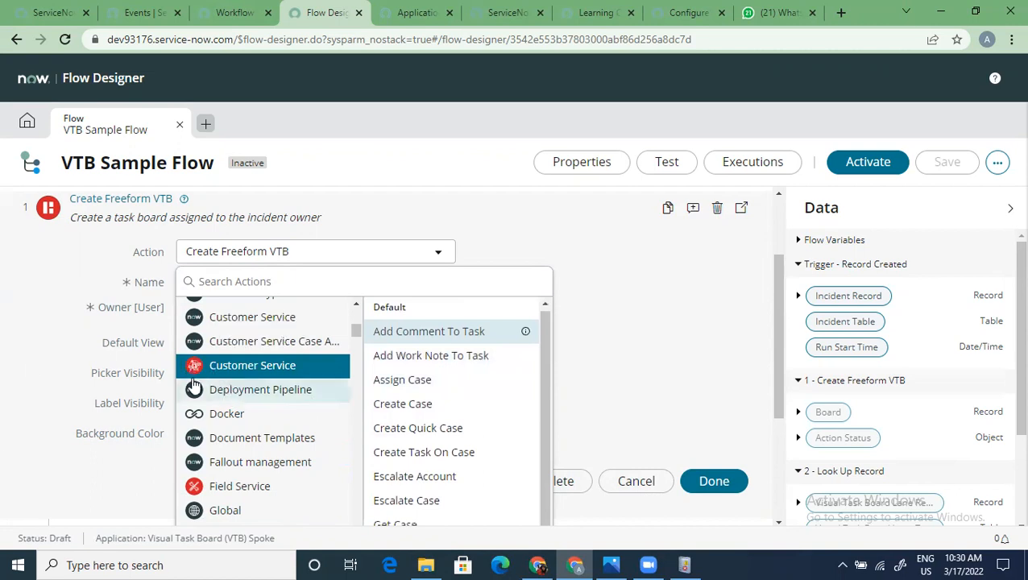
# Examine the Microsoft AD spoke's computer, group, object, password and user management actions
pyautogui.scroll(-3, 260, 451)
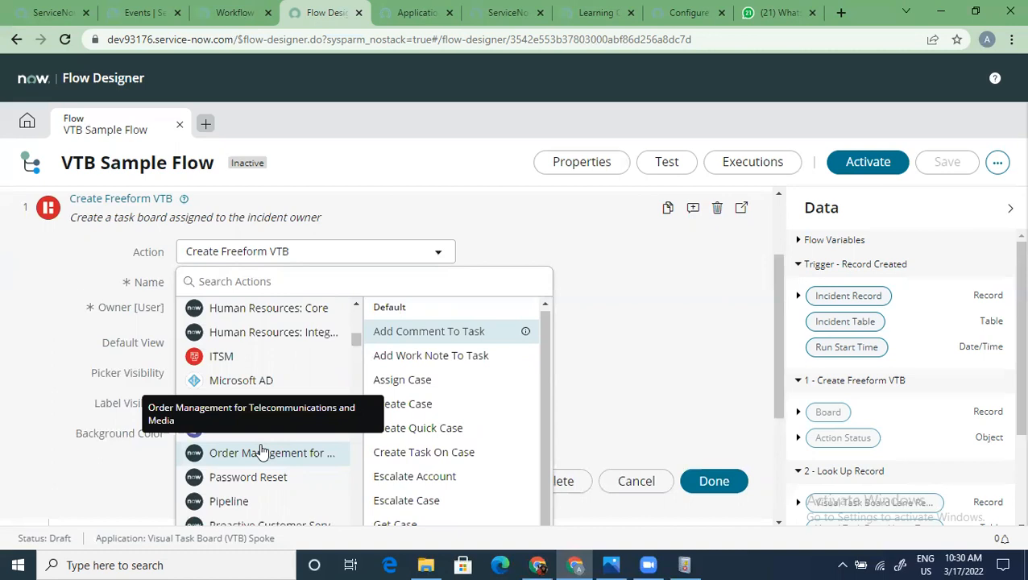
pyautogui.click(256, 380)
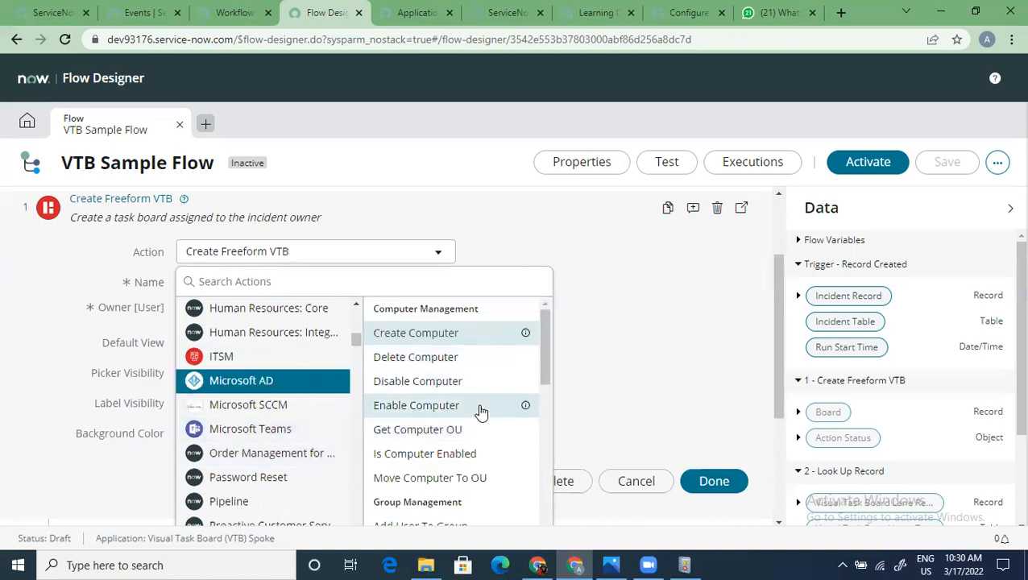
pyautogui.scroll(-3, 487, 441)
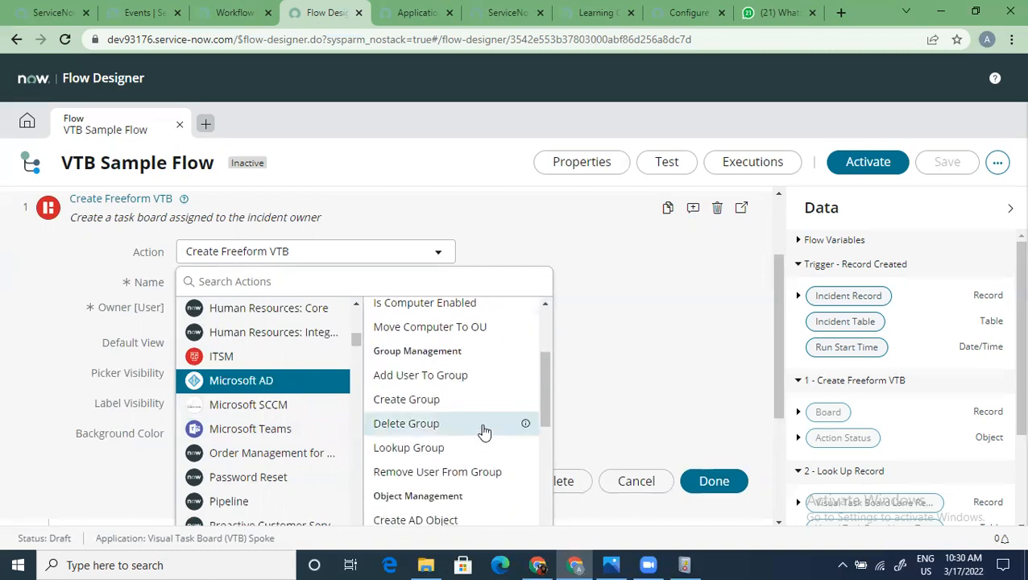
pyautogui.scroll(-2, 476, 407)
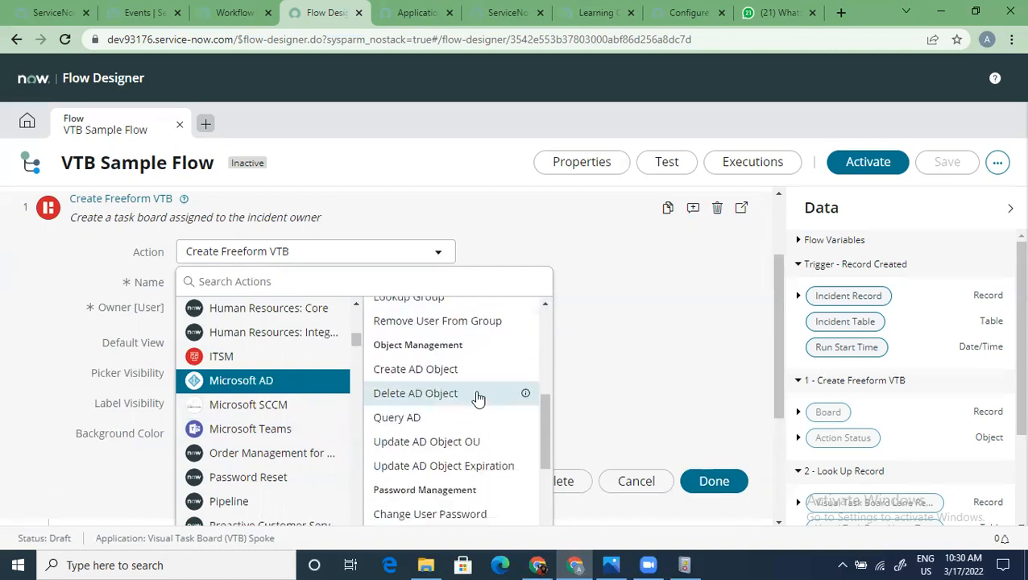
pyautogui.scroll(-4, 475, 396)
pyautogui.scroll(-2, 478, 396)
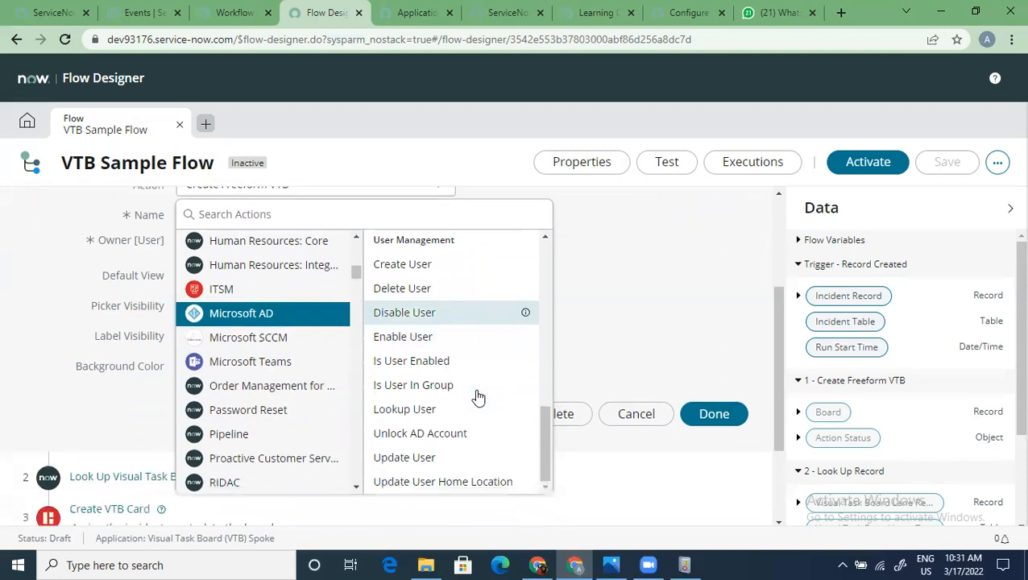
pyautogui.scroll(-2, 477, 397)
pyautogui.scroll(3, 484, 362)
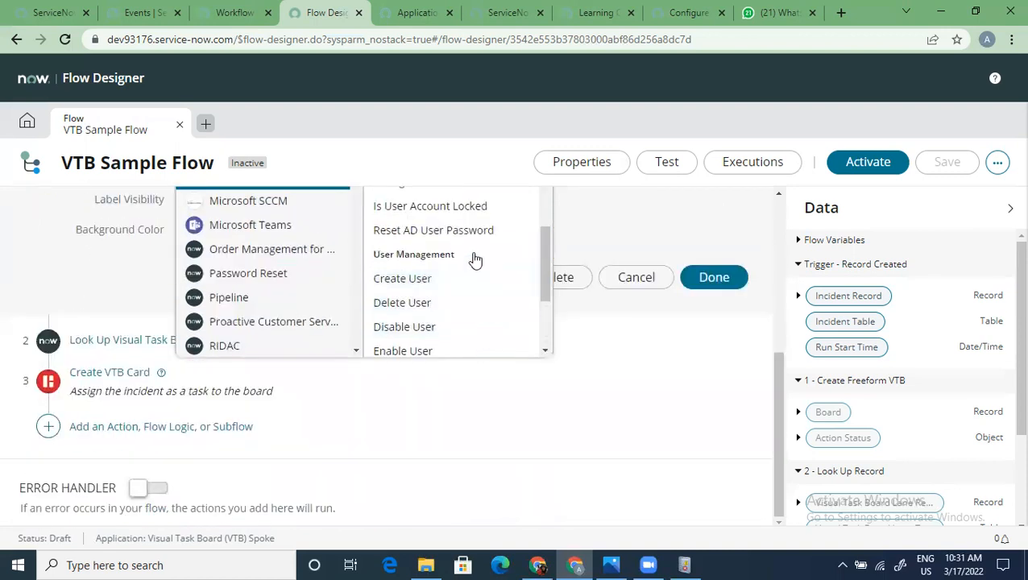
pyautogui.scroll(3, 487, 323)
pyautogui.scroll(-1, 515, 307)
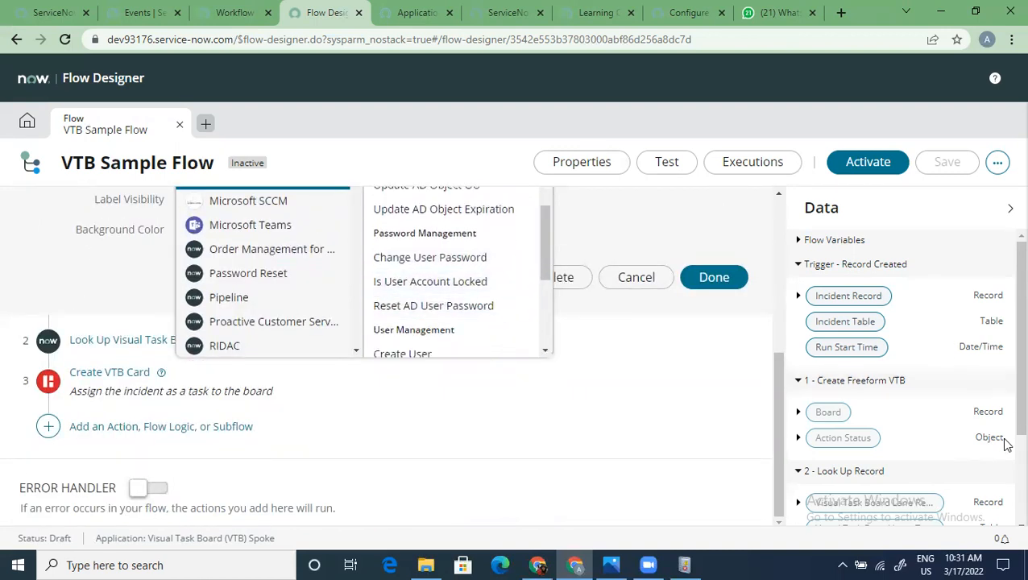
pyautogui.scroll(1, 494, 340)
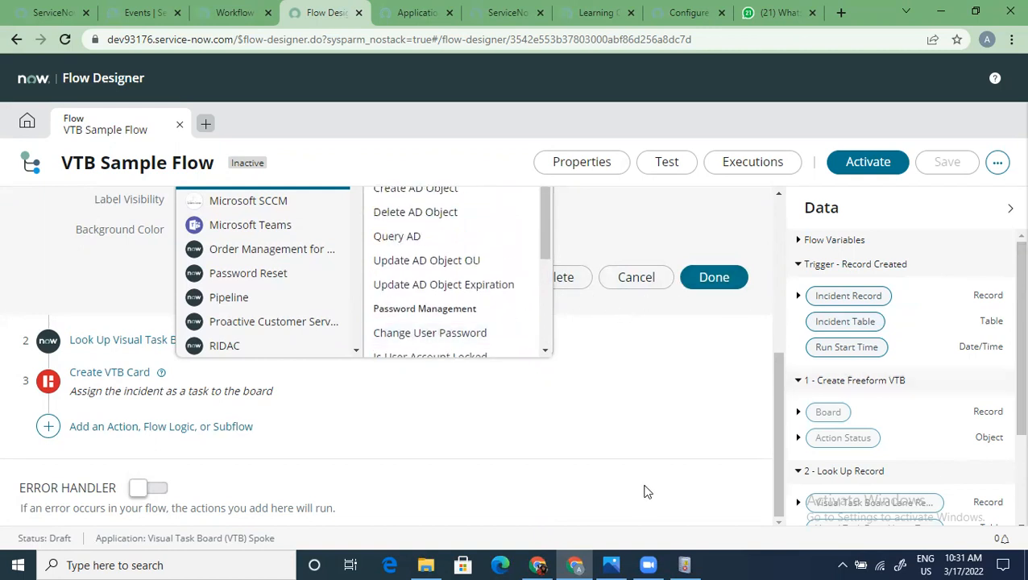
pyautogui.scroll(2, 645, 491)
pyautogui.moveTo(545, 391); pyautogui.dragTo(539, 413)
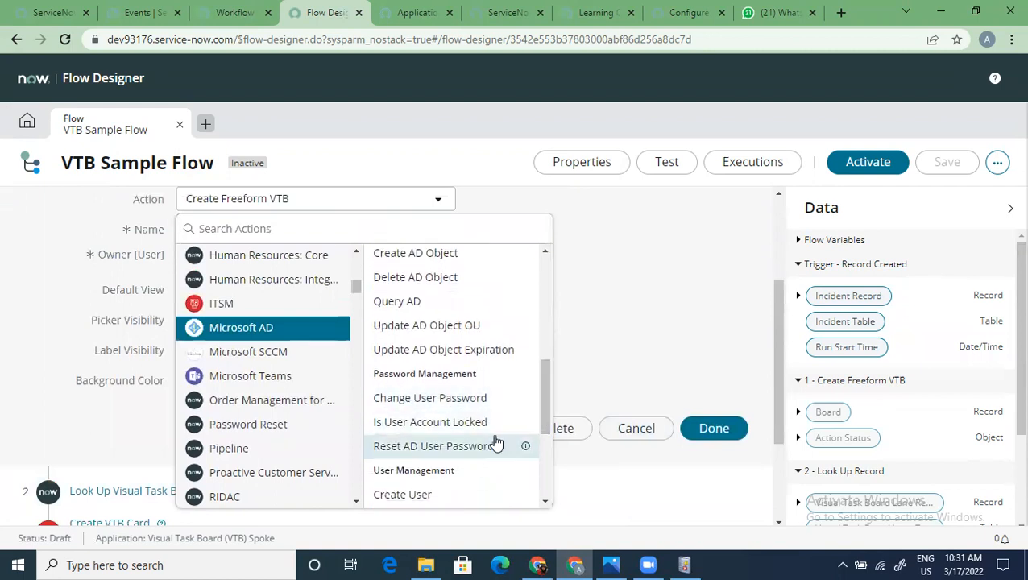
# Examine the Microsoft SCCM spoke's application, deployment, device collection and user collection actions
pyautogui.click(265, 356)
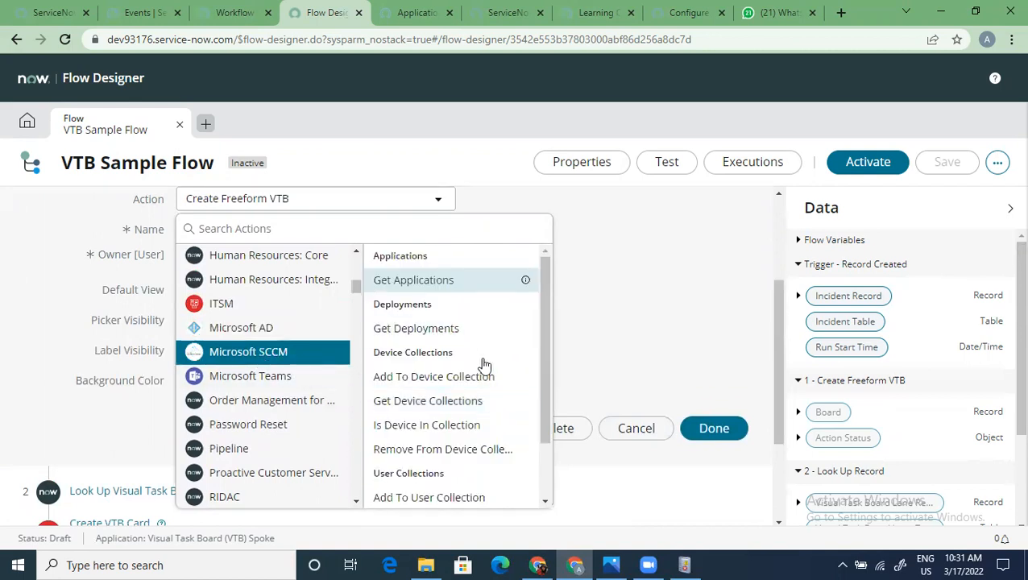
pyautogui.scroll(-1, 475, 355)
pyautogui.scroll(-1, 465, 359)
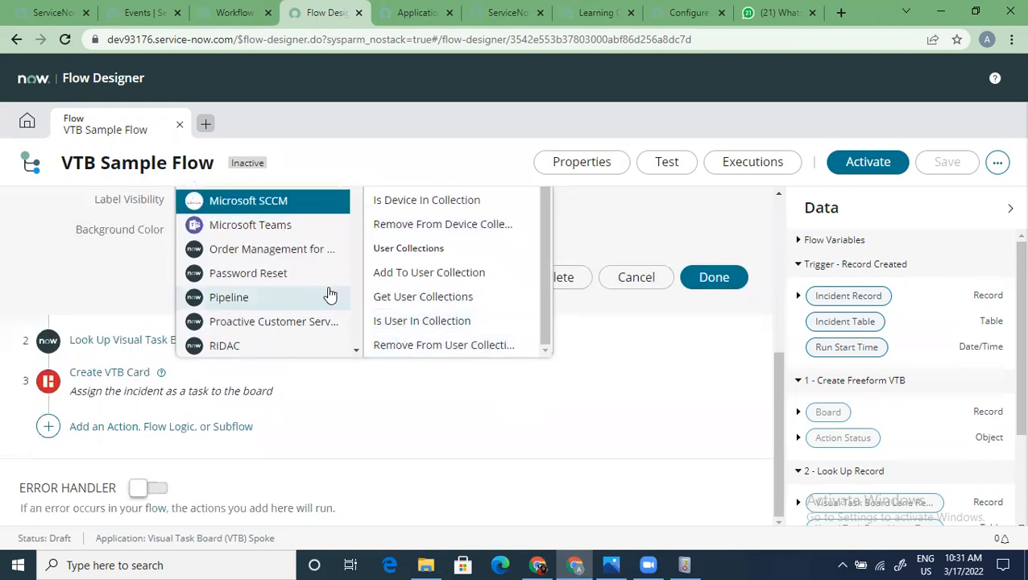
# Examine the Visual Task Board (VTB) spoke's actions, then close the action list without changing the selected action
pyautogui.scroll(-2, 292, 294)
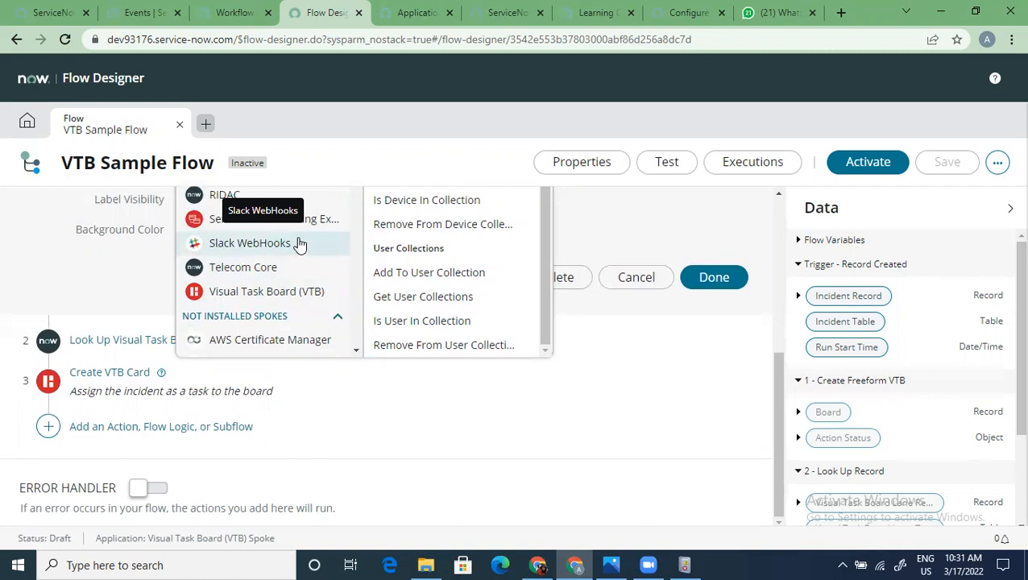
pyautogui.click(298, 292)
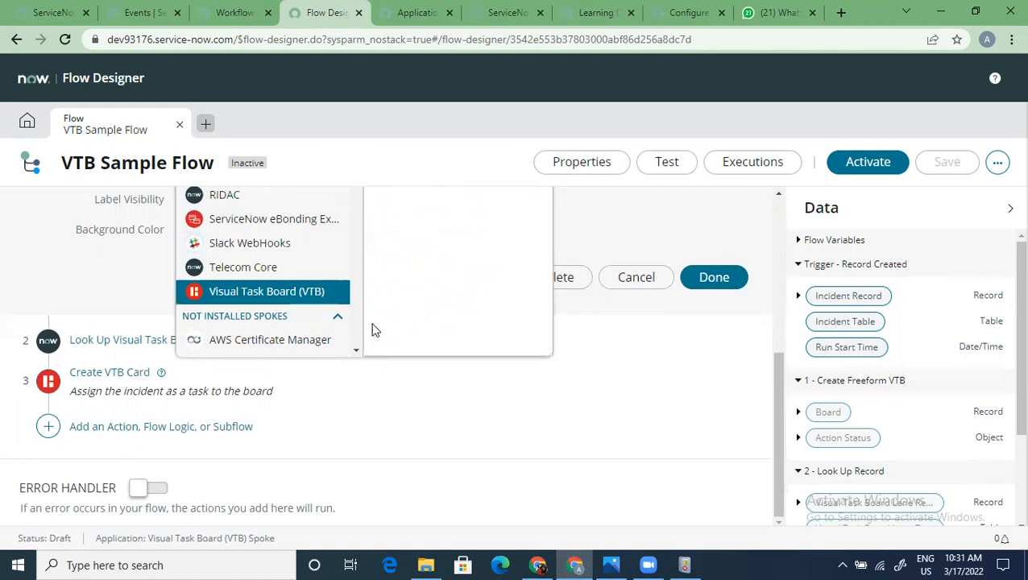
pyautogui.scroll(-5, 491, 463)
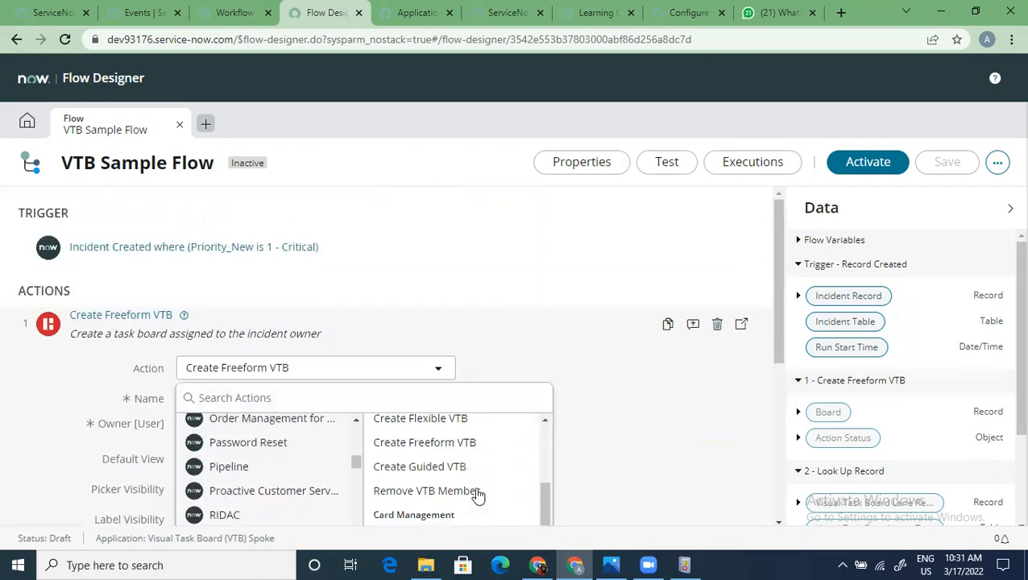
pyautogui.scroll(10, 278, 470)
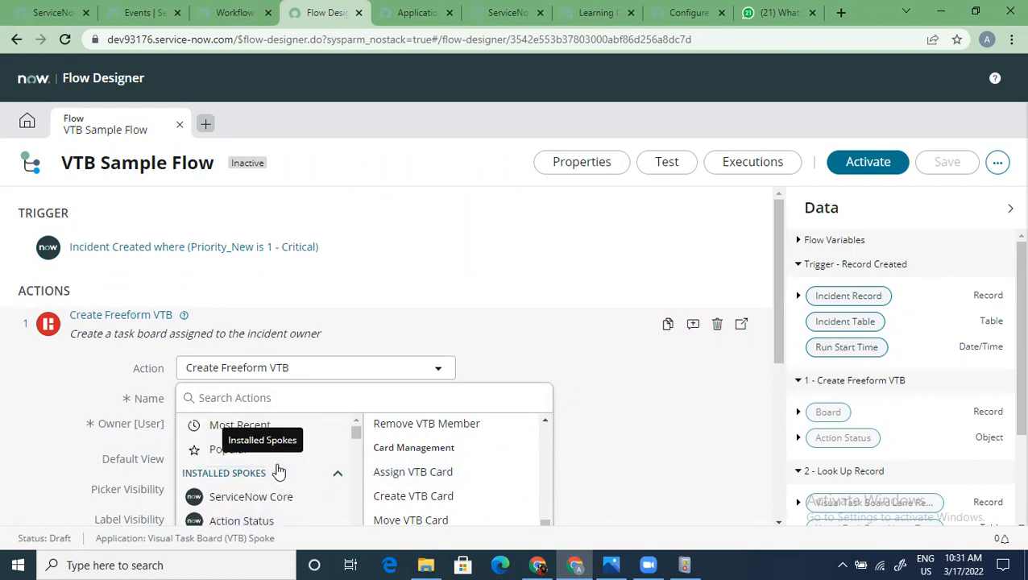
pyautogui.scroll(-3, 279, 470)
pyautogui.scroll(3, 279, 470)
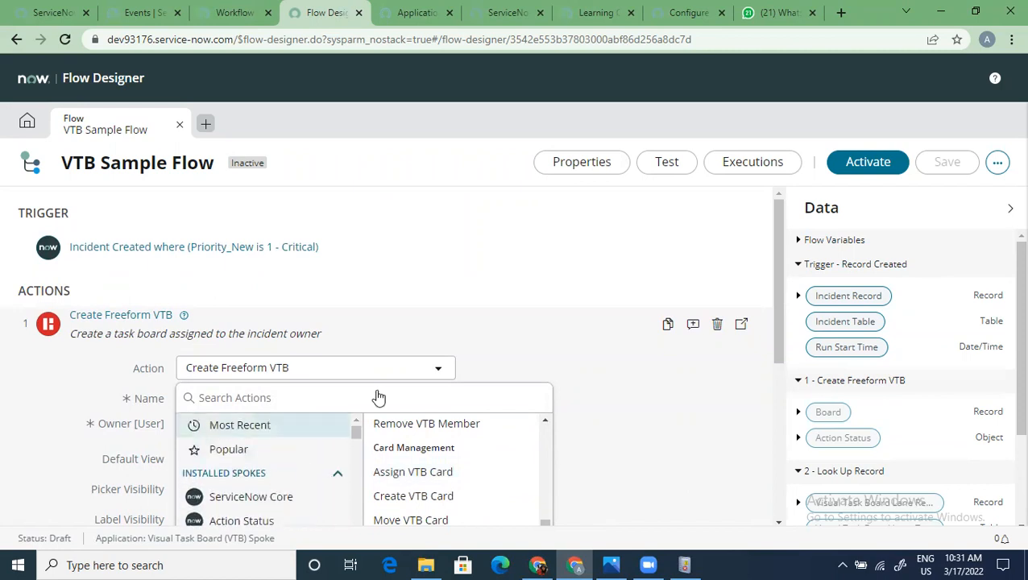
pyautogui.click(541, 305)
# Review the Create Freeform VTB action's name, owner, visibility and background color inputs, and collapse and reopen the flow's Data pane
pyautogui.scroll(-1, 561, 419)
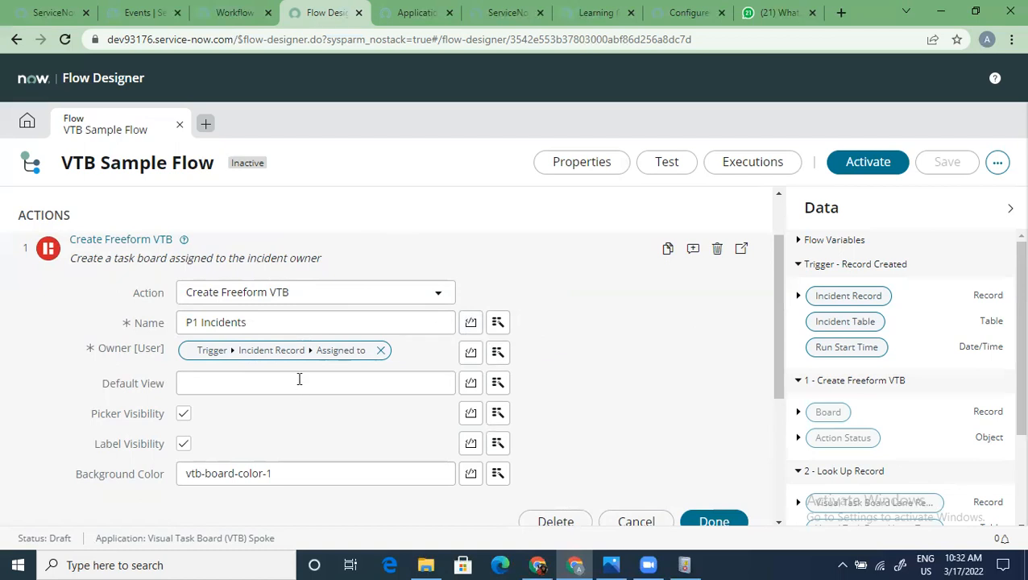
pyautogui.scroll(1, 299, 379)
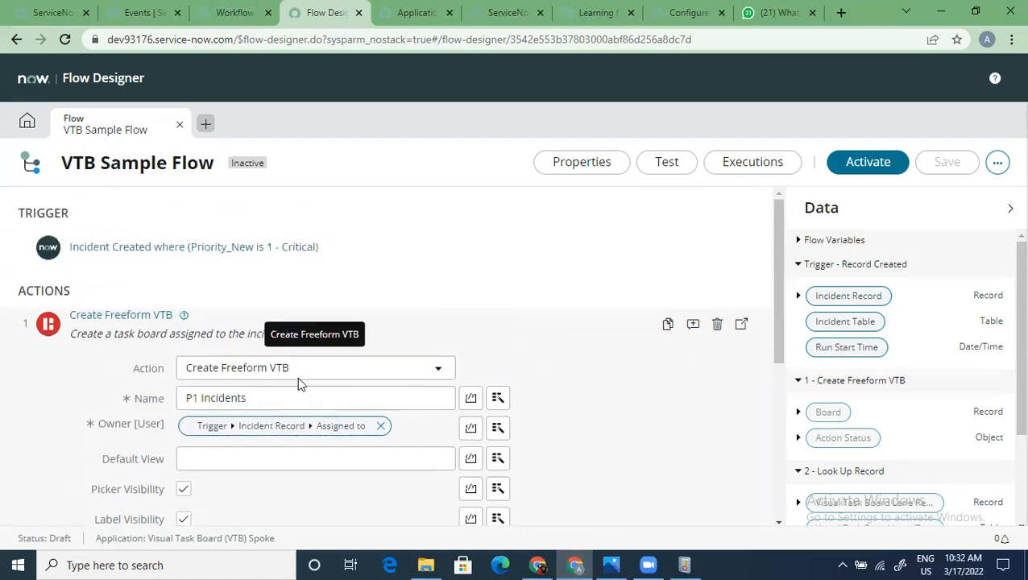
pyautogui.scroll(-1, 297, 384)
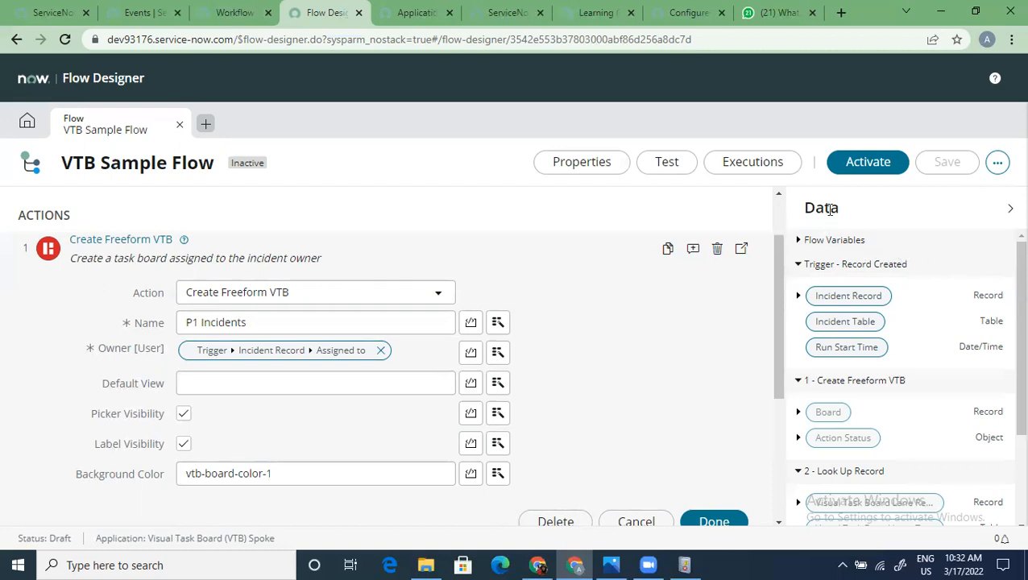
pyautogui.click(1008, 211)
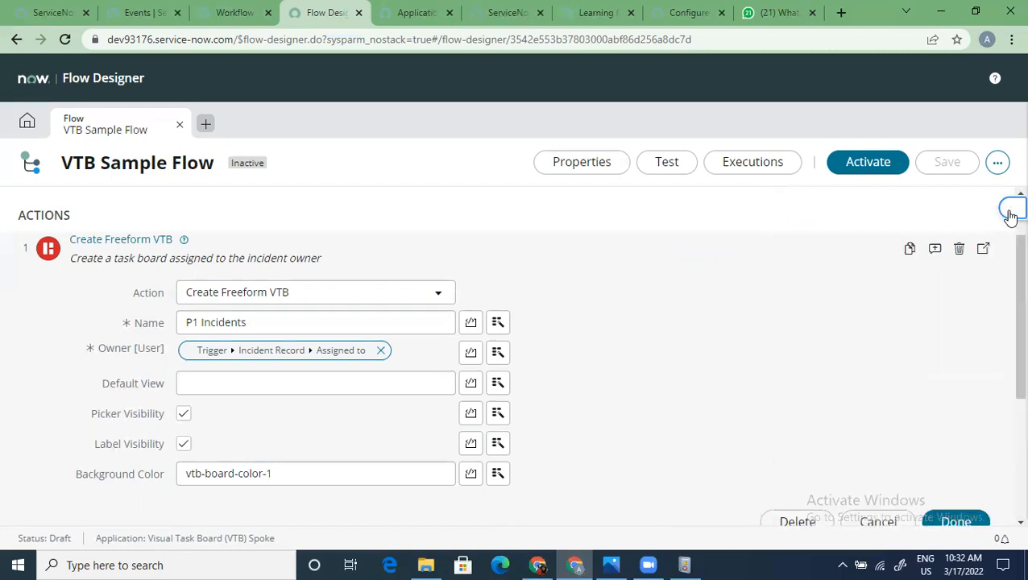
pyautogui.click(1007, 210)
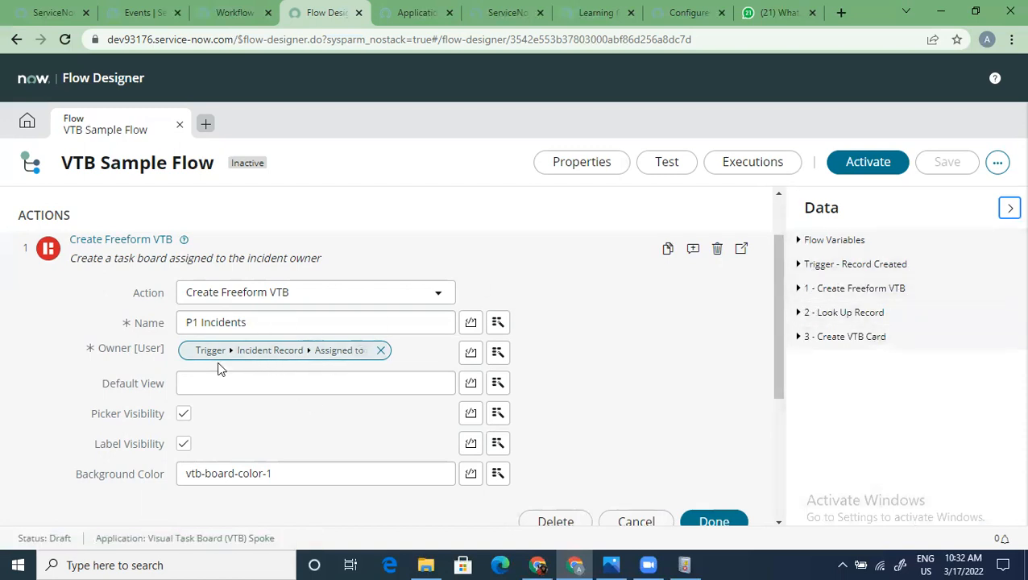
pyautogui.scroll(1, 314, 414)
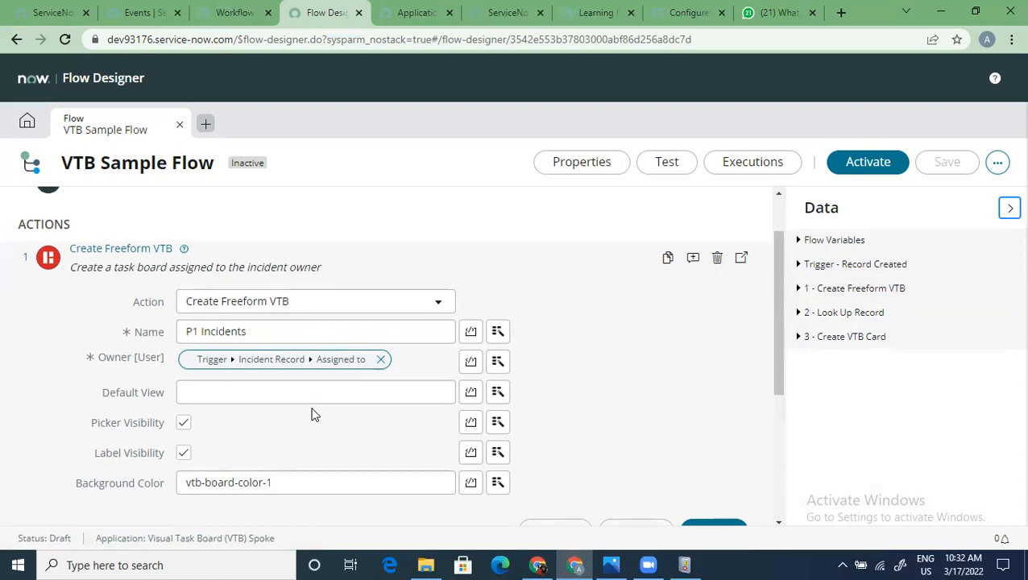
# Expand the flow variables and the Record Created trigger data, and examine the Incident Record's available fields
pyautogui.scroll(-2, 314, 414)
pyautogui.scroll(2, 314, 414)
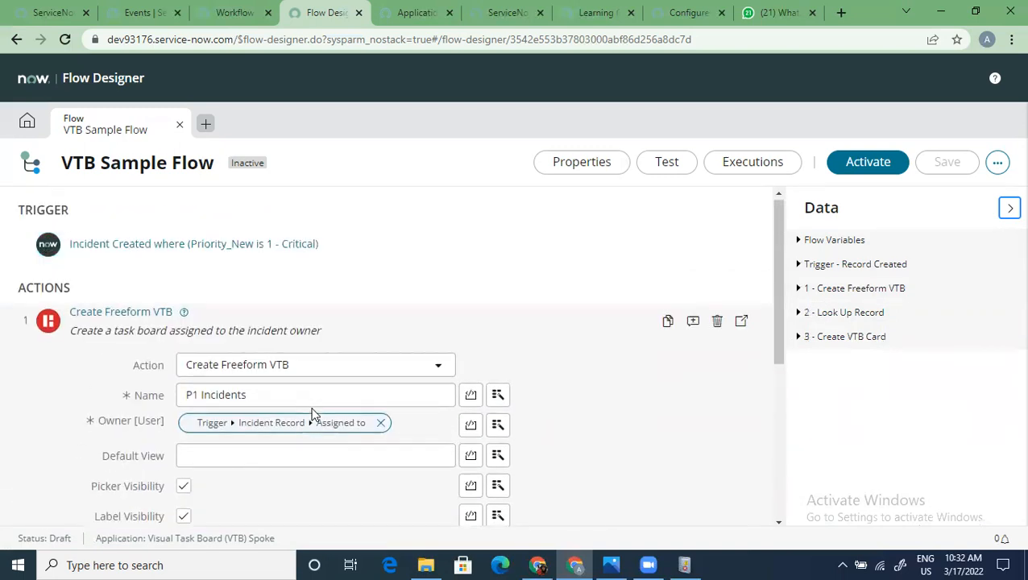
pyautogui.click(799, 241)
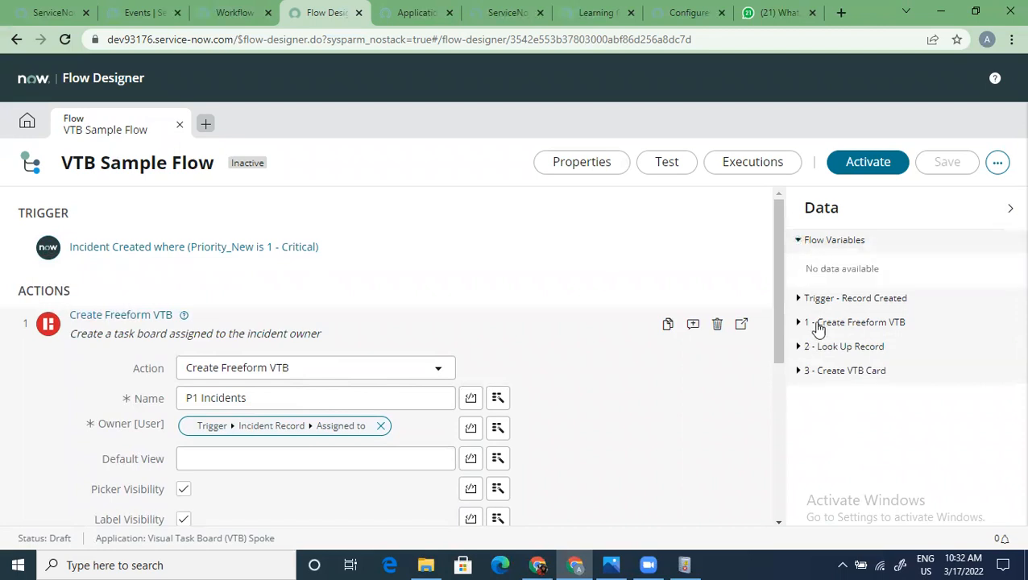
pyautogui.click(800, 299)
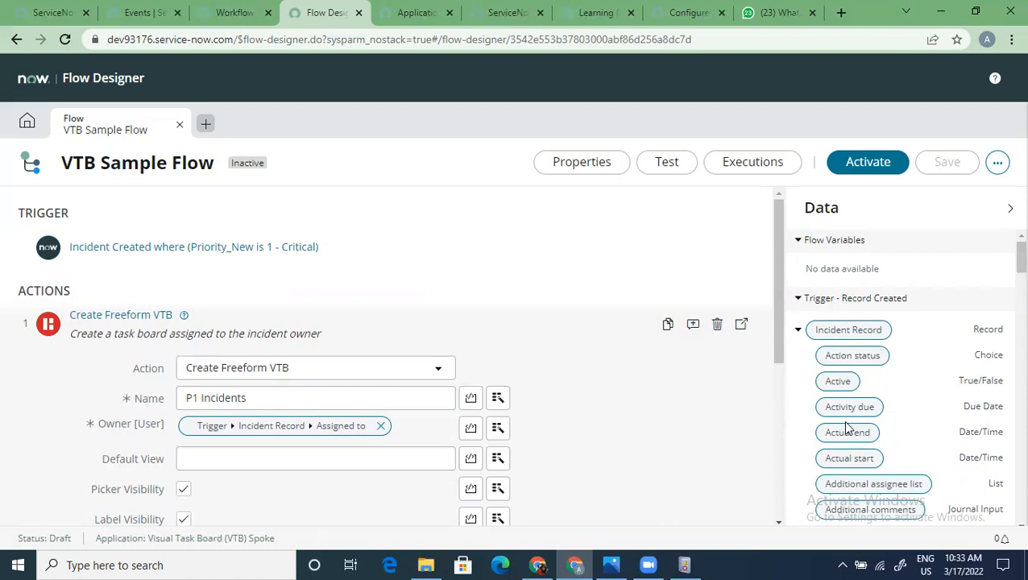
pyautogui.scroll(-4, 845, 427)
pyautogui.scroll(3, 845, 415)
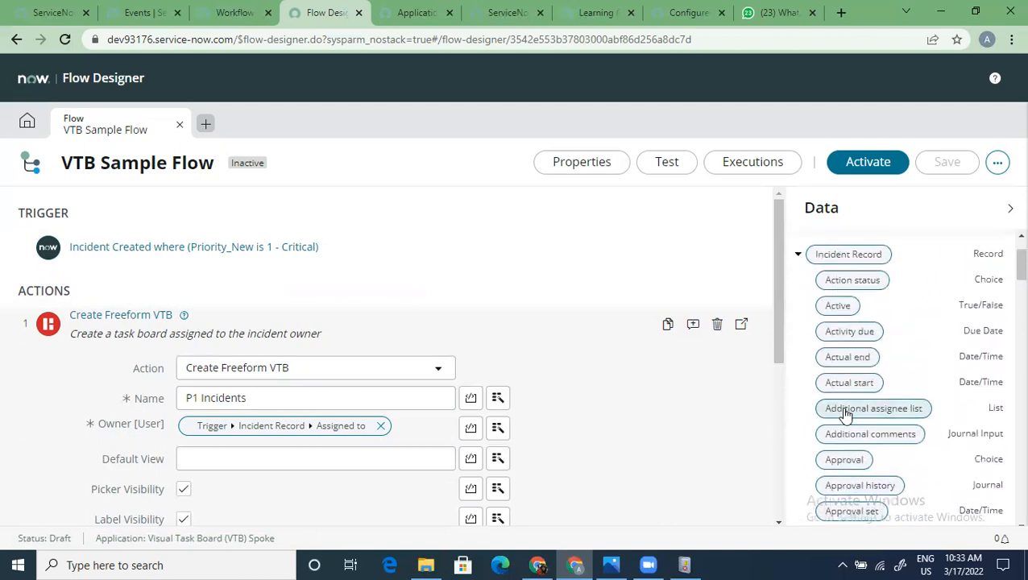
pyautogui.scroll(2, 846, 326)
pyautogui.scroll(-3, 842, 413)
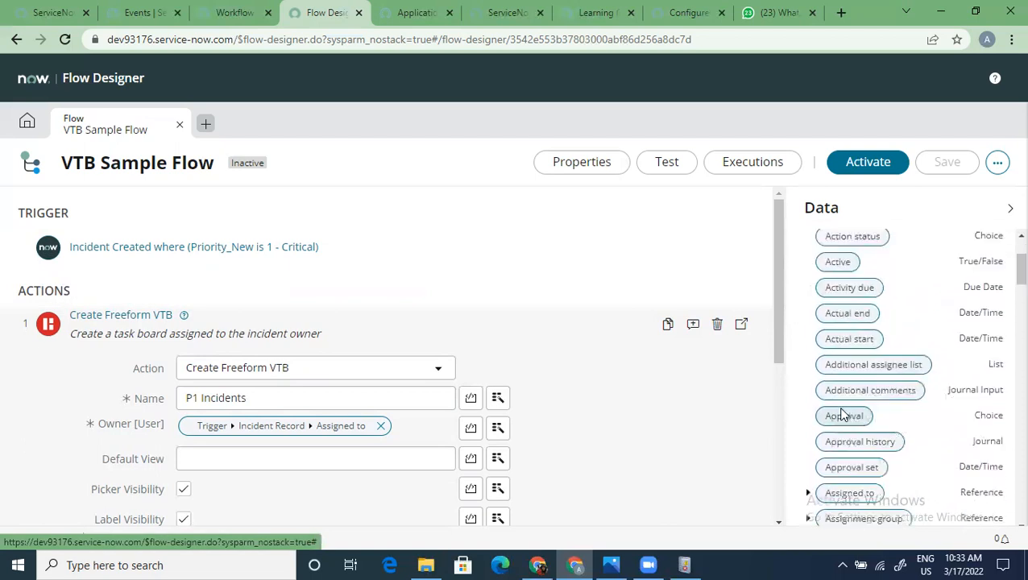
pyautogui.scroll(-1, 842, 413)
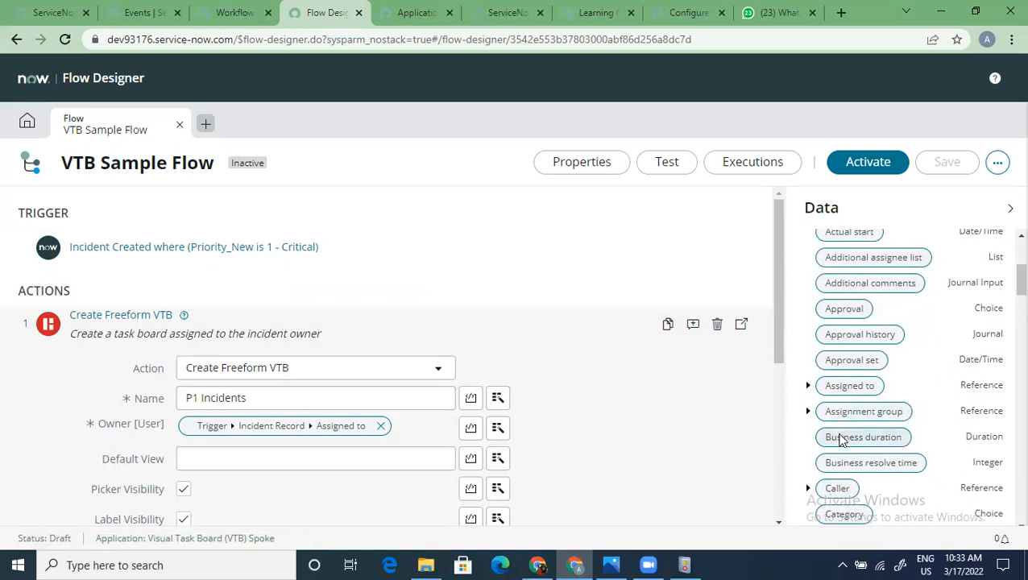
# Expand the Incident Record's Assigned to reference, examine its user fields such as Manager, and collapse the Incident Record
pyautogui.click(810, 390)
pyautogui.scroll(-2, 900, 468)
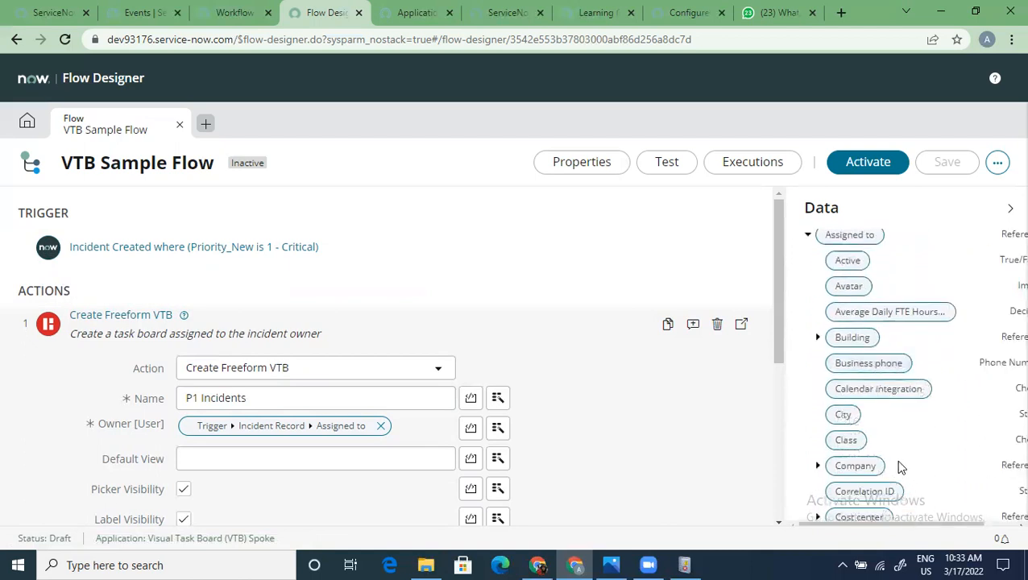
pyautogui.scroll(2, 898, 463)
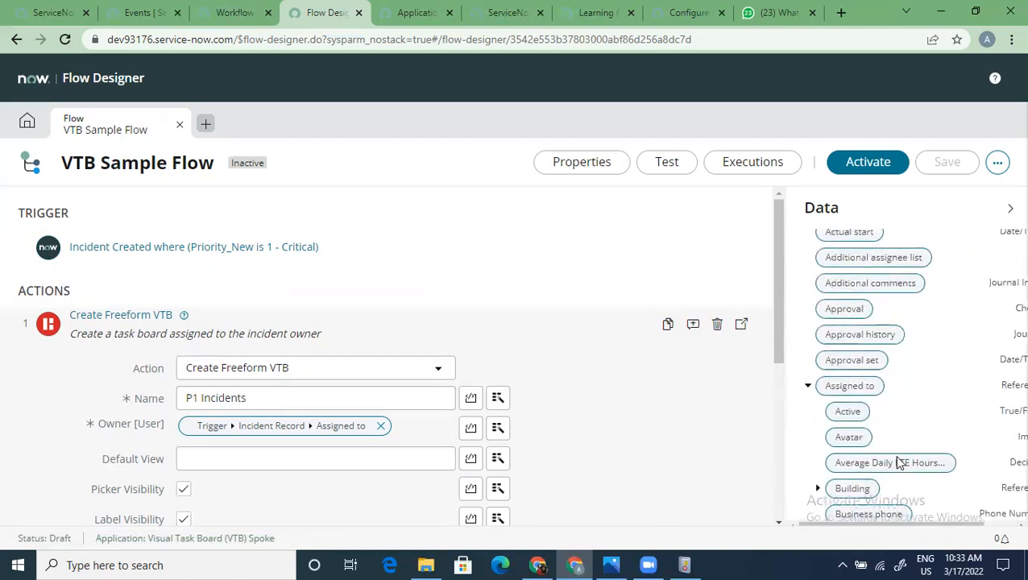
pyautogui.scroll(-3, 880, 456)
pyautogui.scroll(-5, 877, 456)
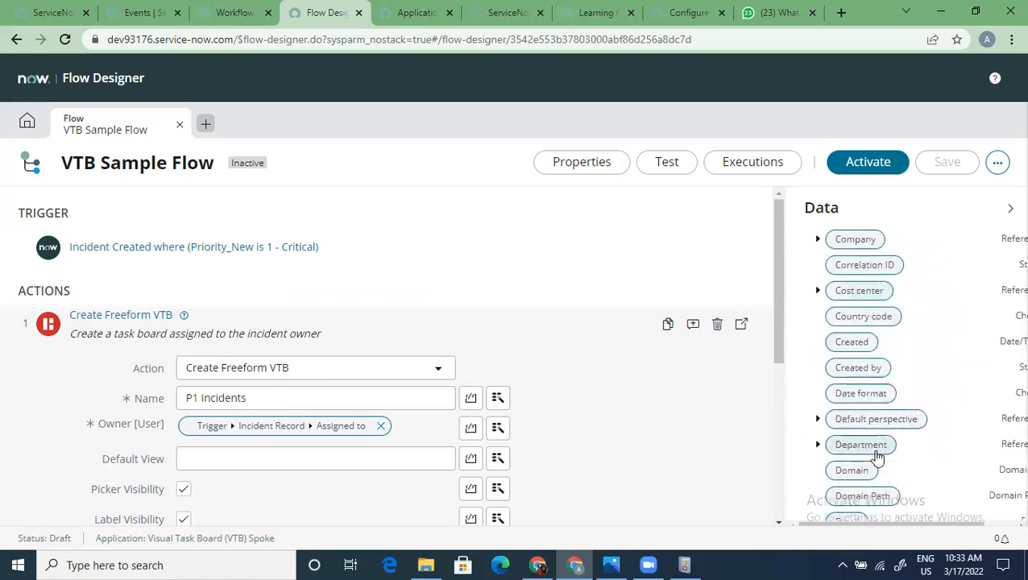
pyautogui.scroll(-6, 877, 456)
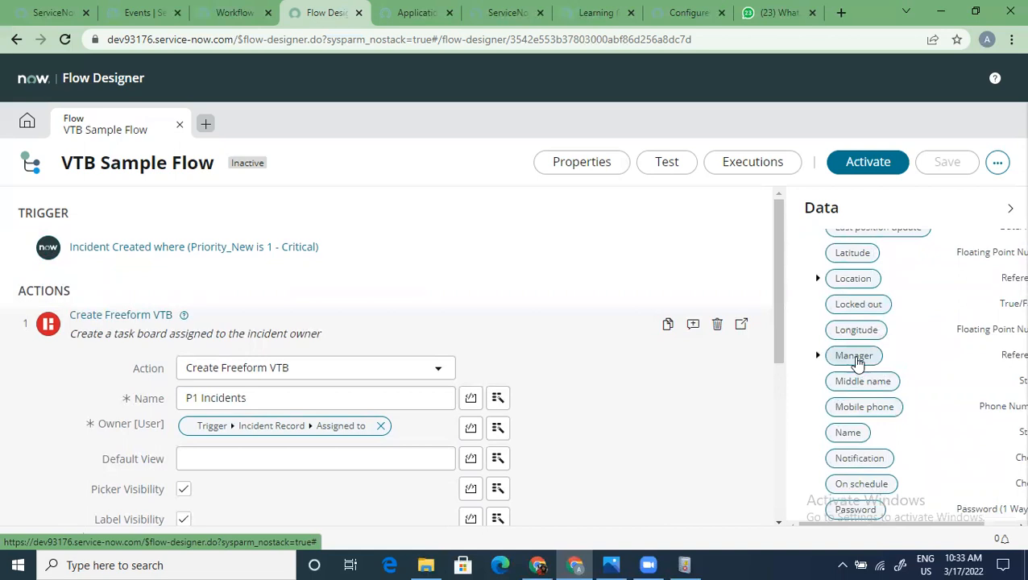
pyautogui.scroll(8, 823, 382)
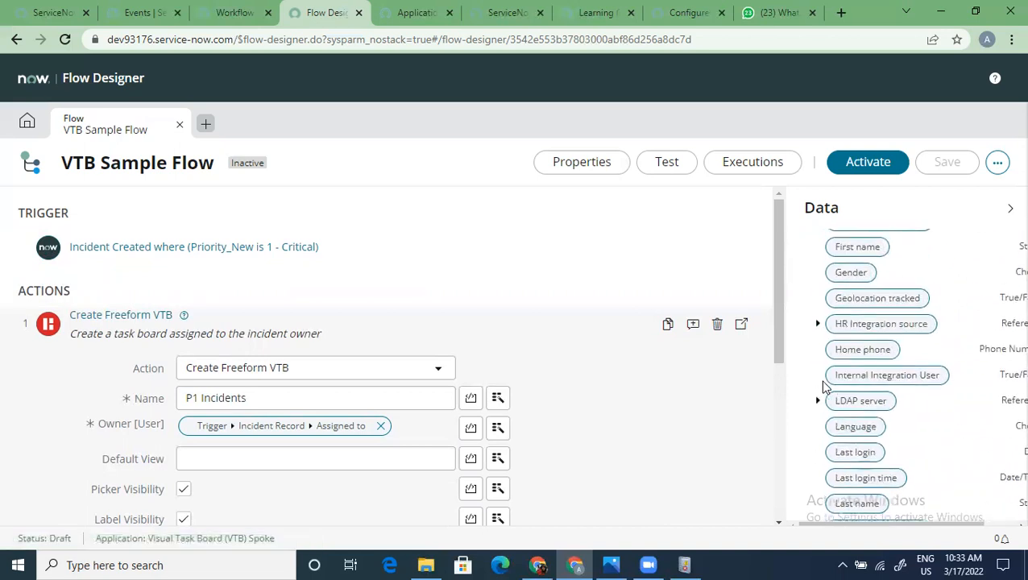
pyautogui.scroll(10, 822, 379)
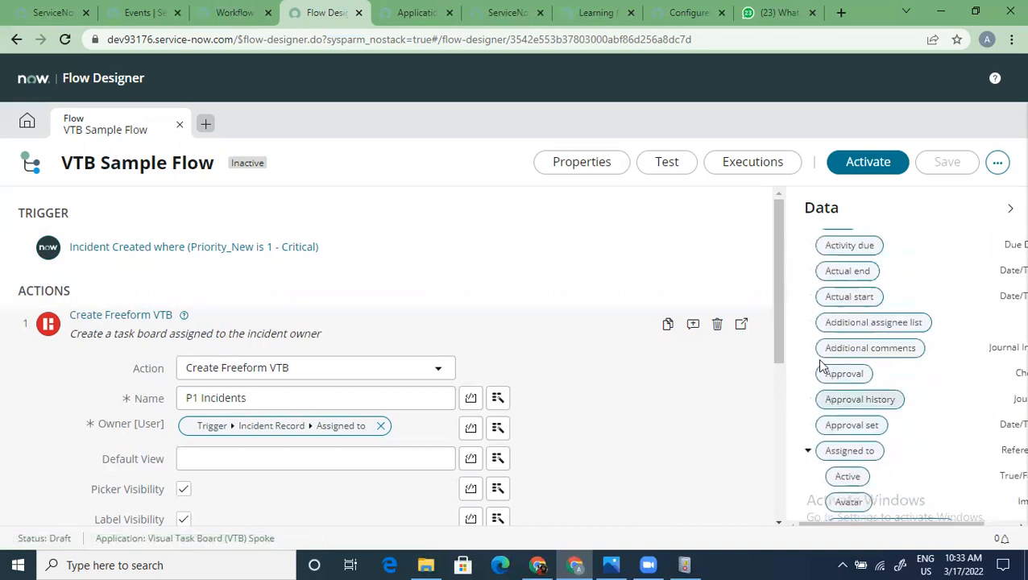
pyautogui.click(797, 329)
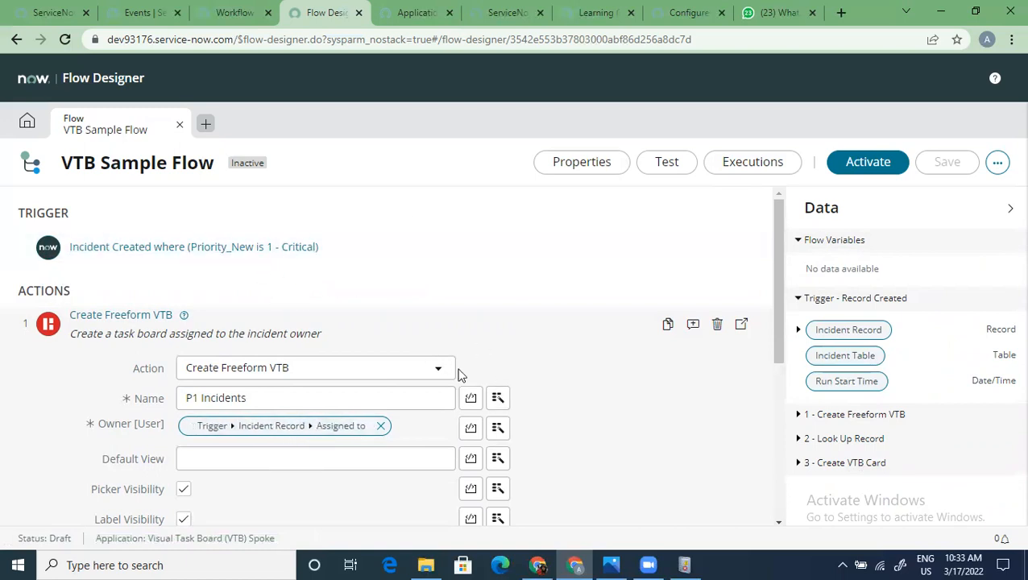
# Review the Create Freeform VTB action's inputs and expand that action's output data
pyautogui.scroll(-3, 466, 367)
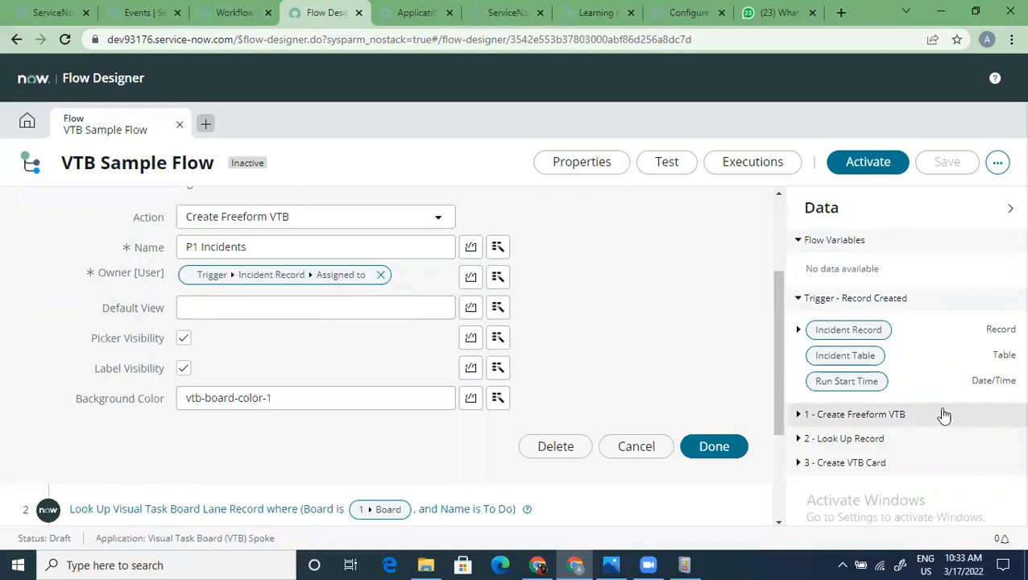
pyautogui.click(797, 414)
pyautogui.scroll(-1, 932, 471)
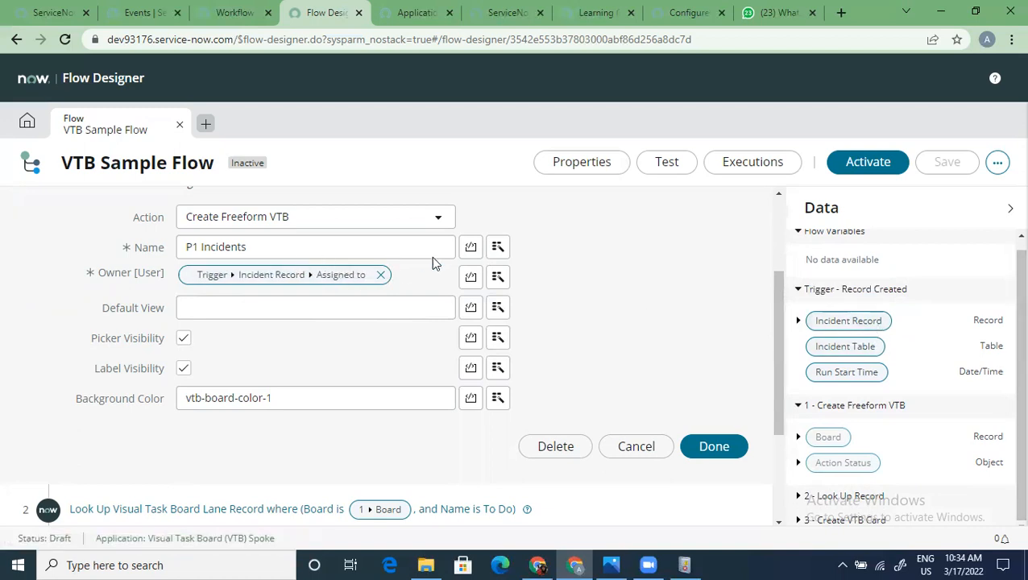
# Set the Create Freeform VTB action's Owner to the trigger's Incident Record with the data pill picker
pyautogui.click(497, 278)
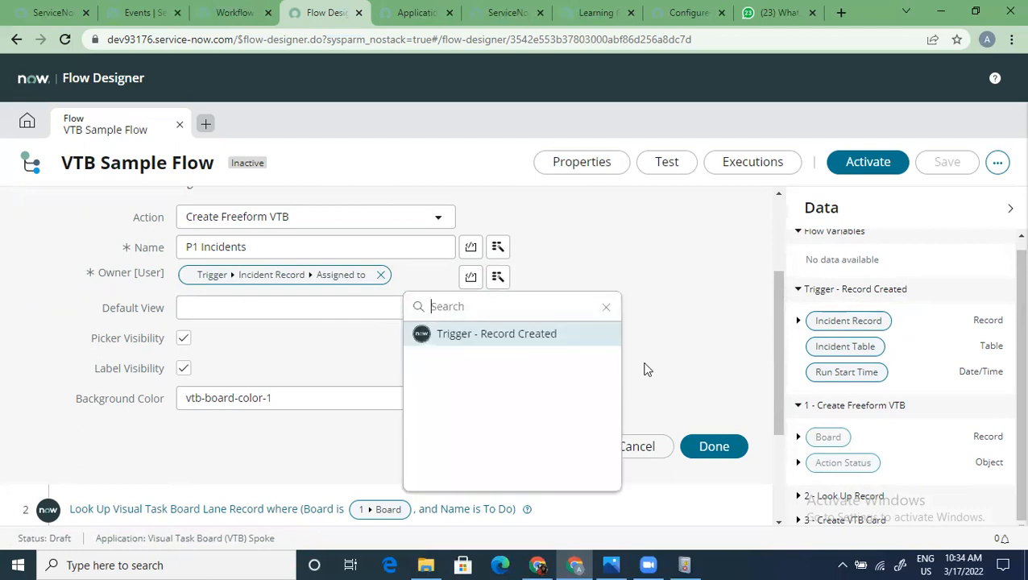
pyautogui.click(534, 340)
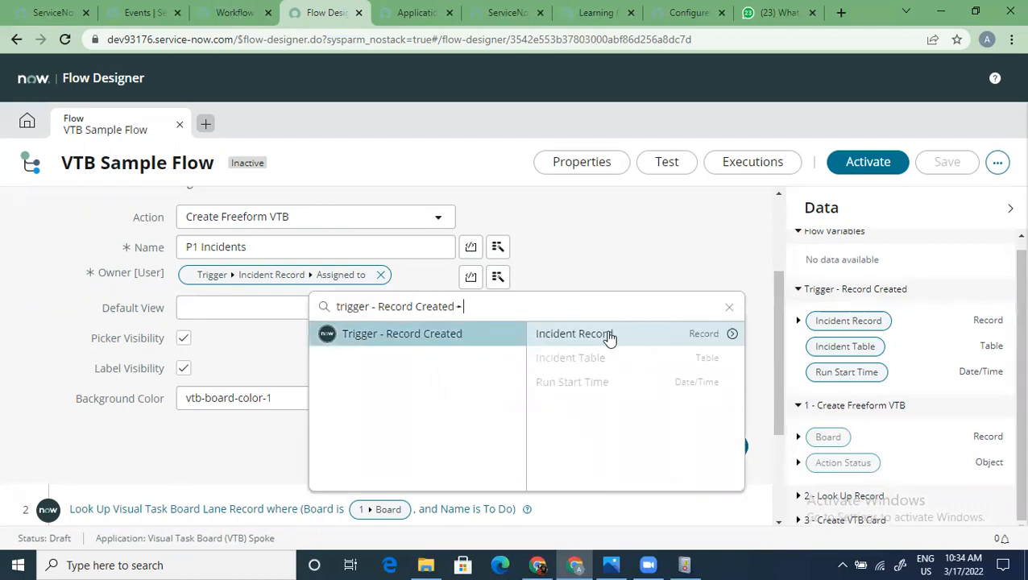
pyautogui.click(609, 337)
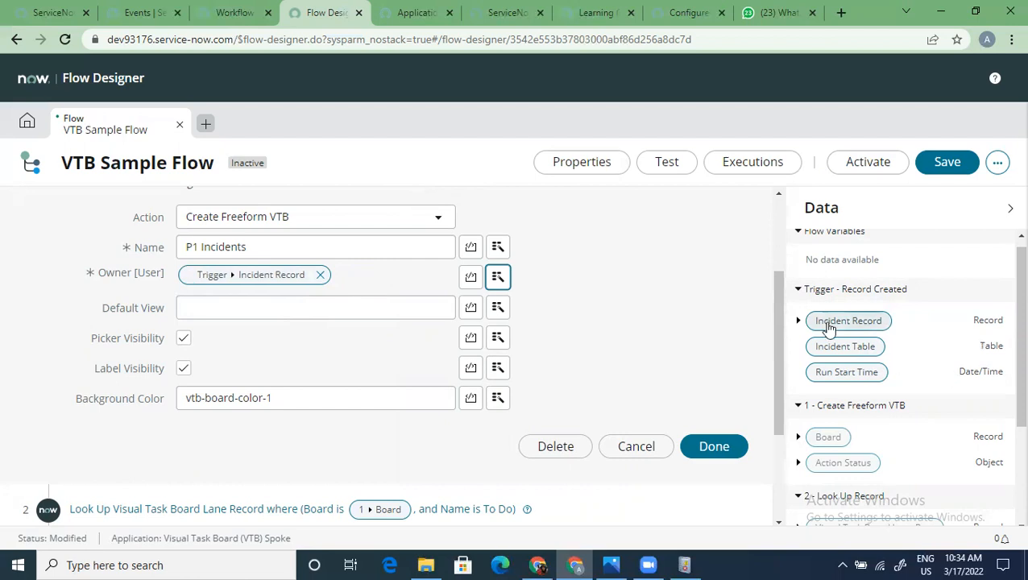
# Set the Create Freeform VTB action's Owner to the Assigned to data pill from the trigger's Incident Record
pyautogui.click(798, 322)
pyautogui.scroll(-3, 936, 421)
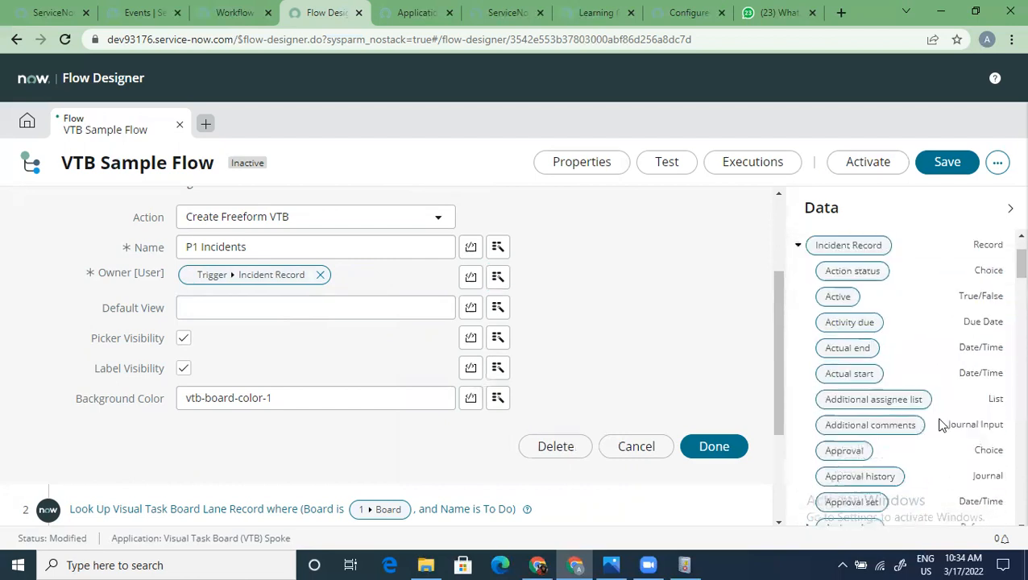
pyautogui.scroll(-1, 935, 420)
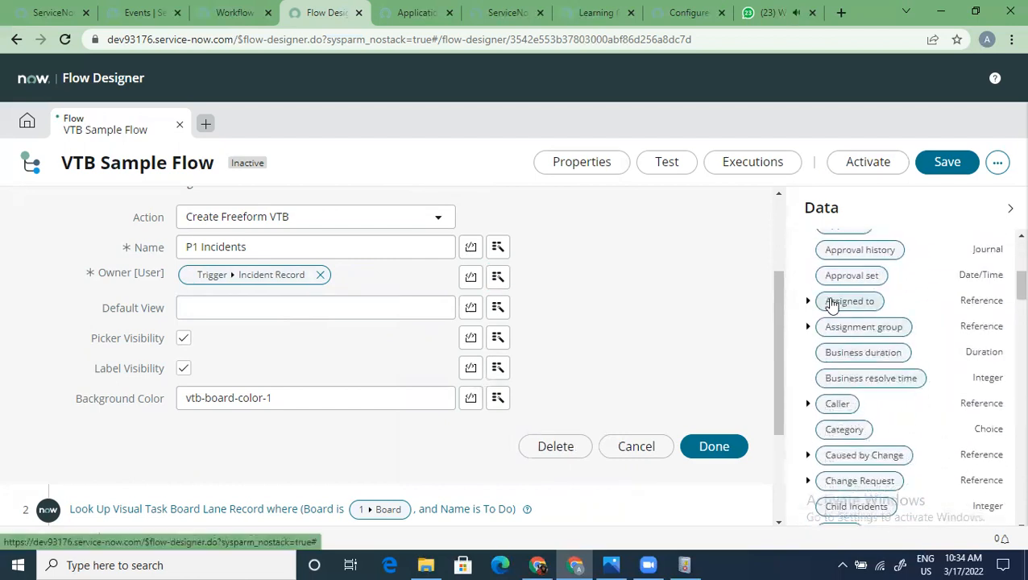
pyautogui.click(832, 305)
pyautogui.moveTo(841, 296); pyautogui.dragTo(355, 279)
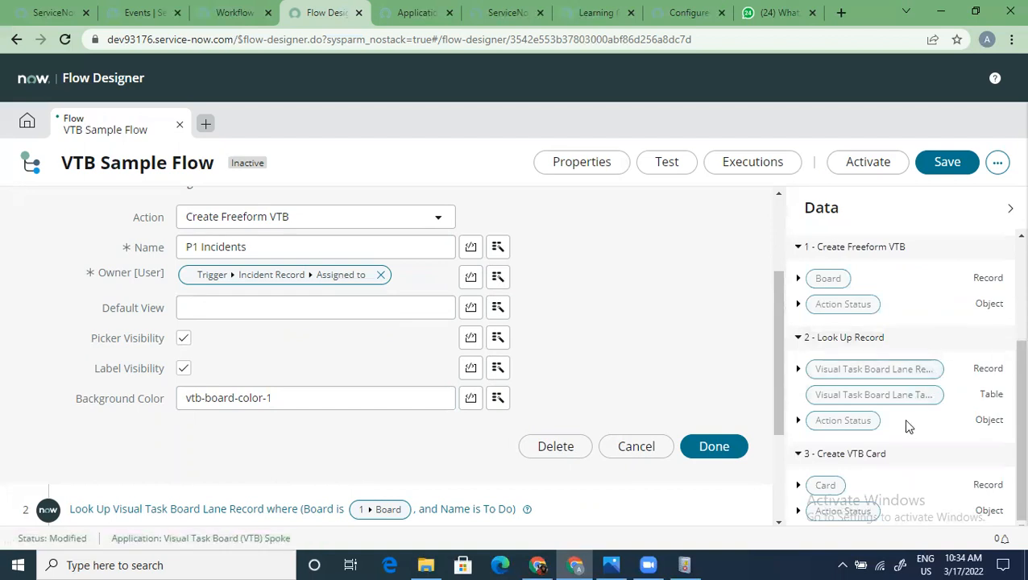
pyautogui.scroll(2, 907, 424)
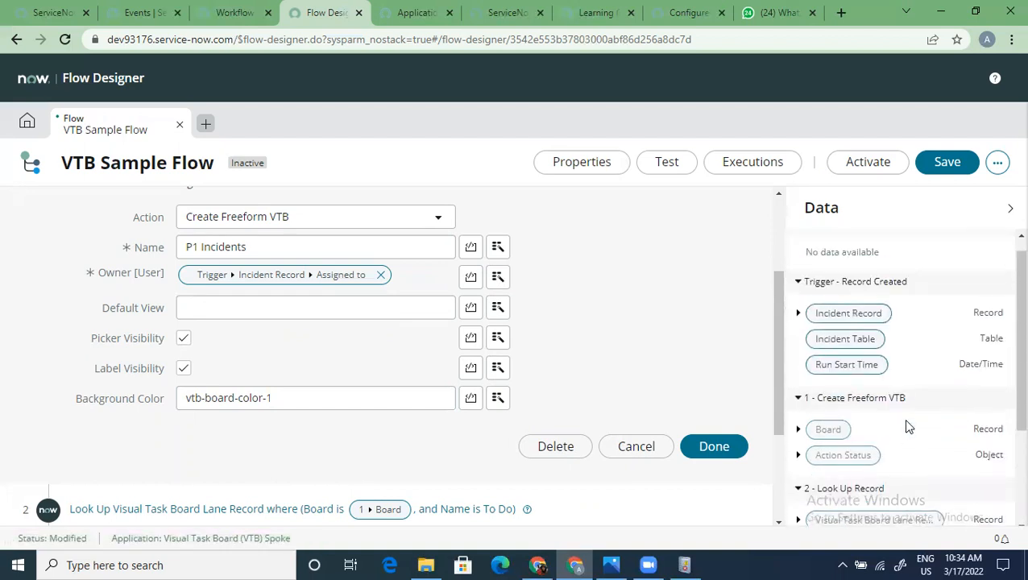
# Reload the VTB Sample Flow page and discard the unsaved changes
pyautogui.click(363, 45)
pyautogui.press('Return')
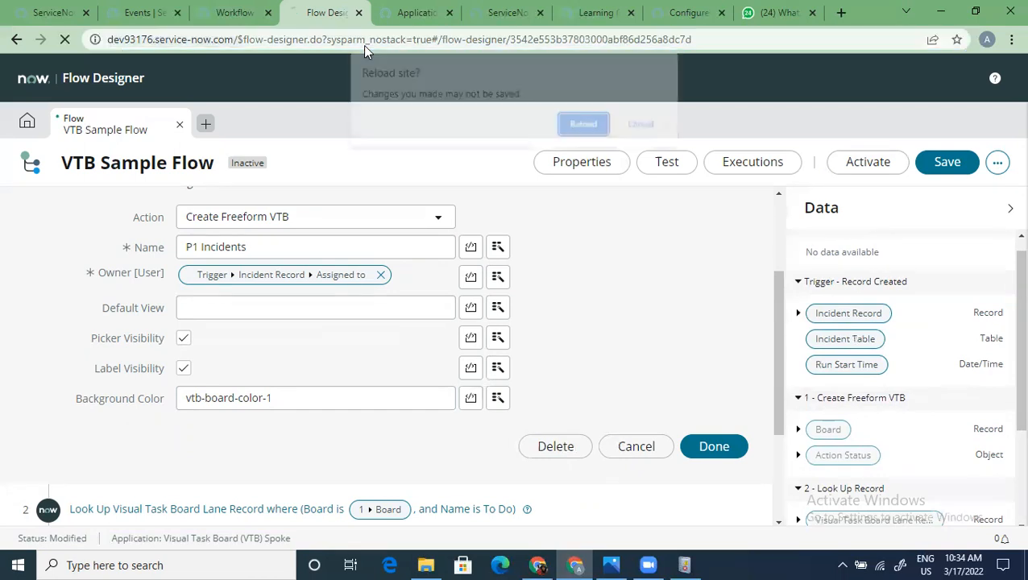
pyautogui.click(591, 127)
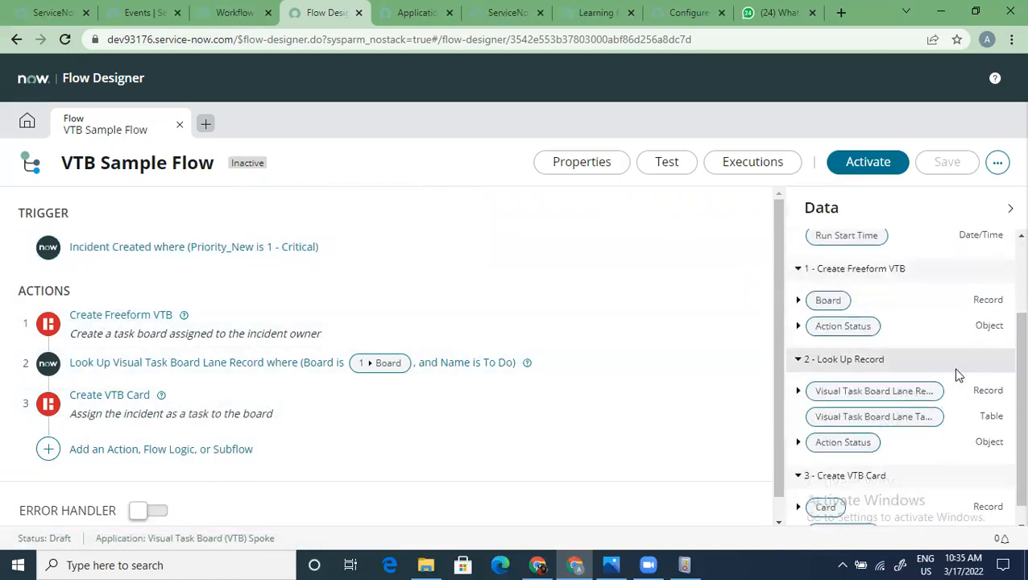
# Review the data pills provided by the trigger and the flow's three actions
pyautogui.scroll(-3, 966, 369)
pyautogui.scroll(2, 904, 366)
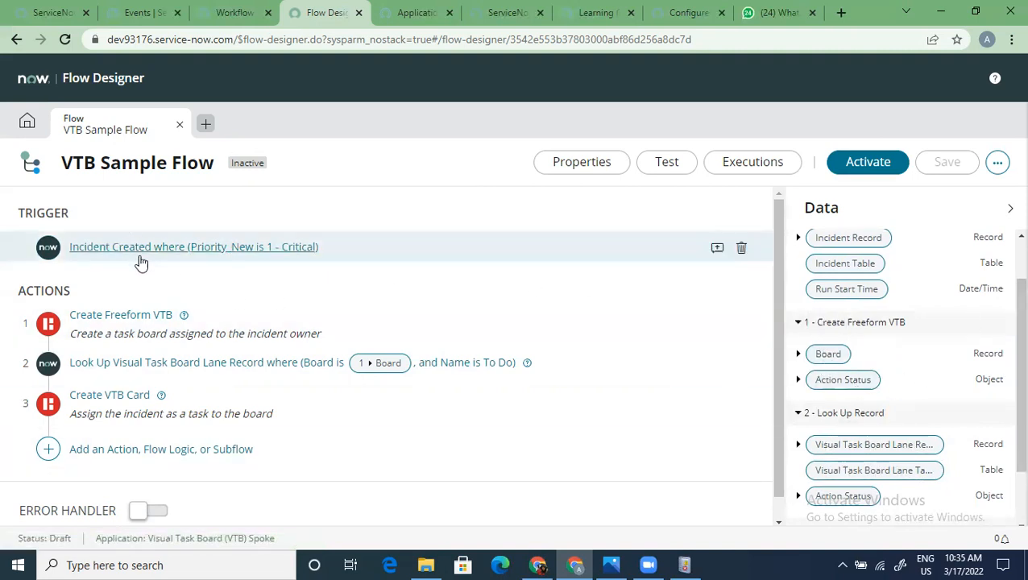
pyautogui.scroll(2, 838, 290)
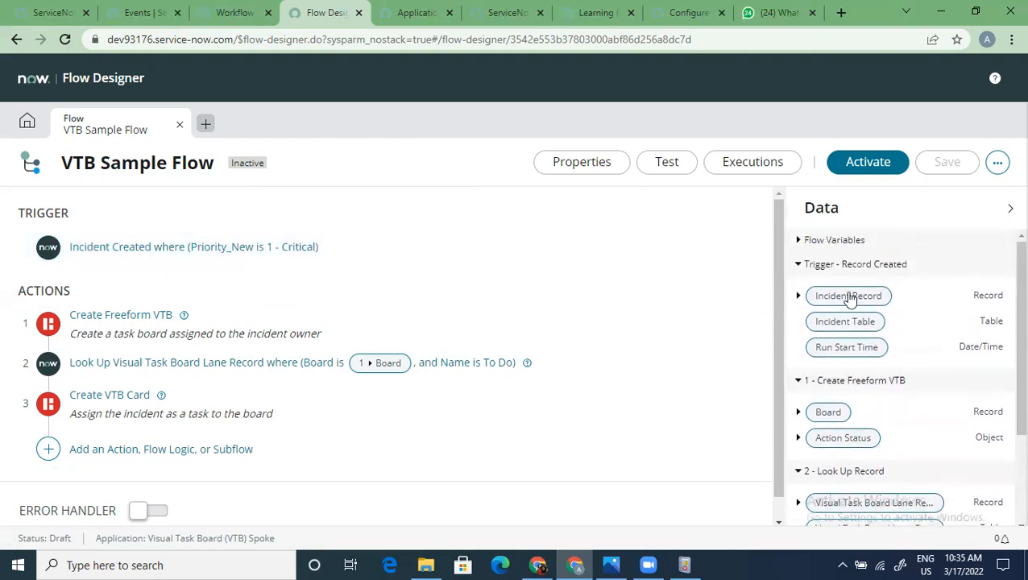
pyautogui.scroll(-2, 854, 354)
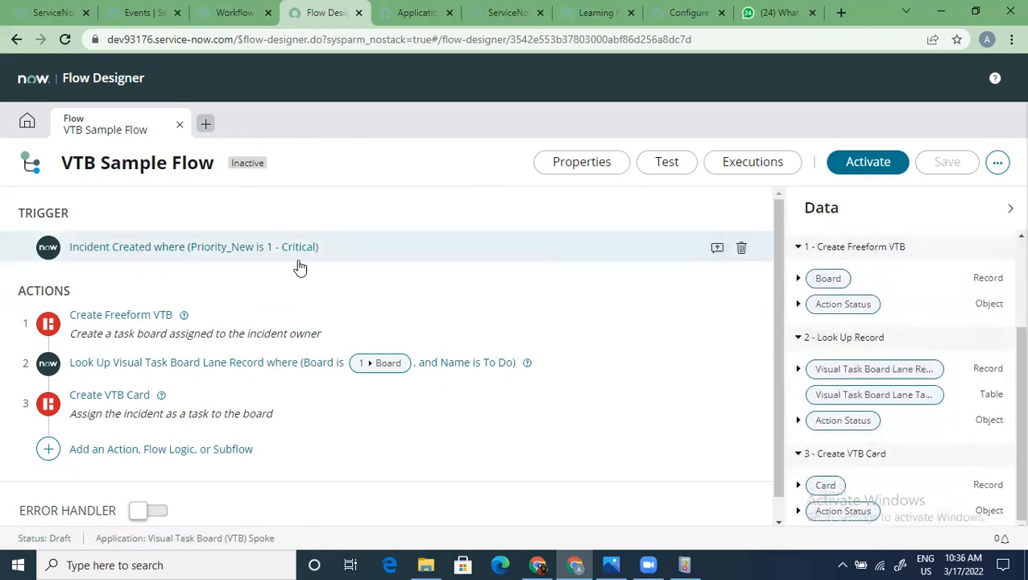
# Open the Create Freeform VTB action and compare its inputs with its Board and Action Status outputs
pyautogui.click(105, 322)
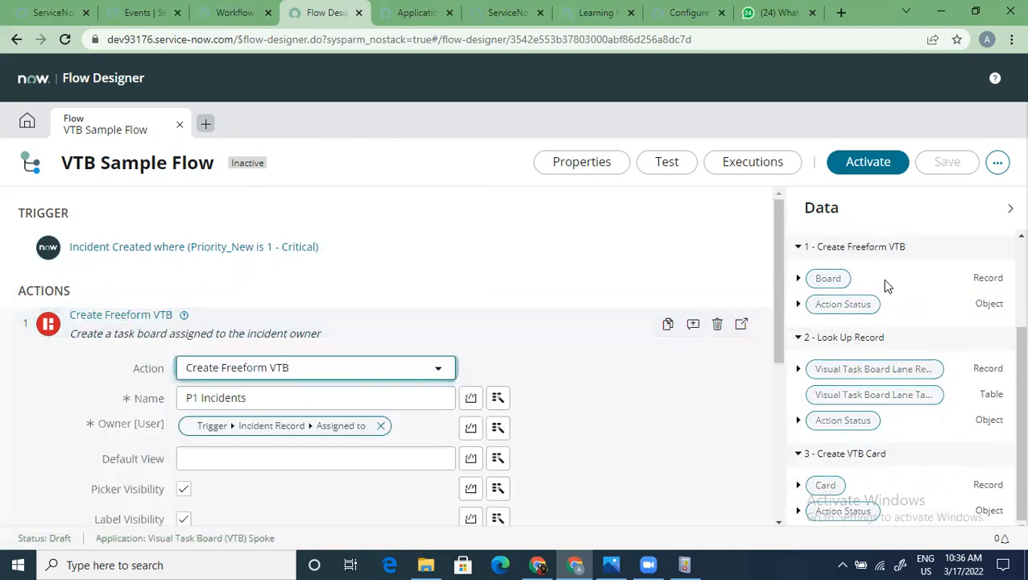
pyautogui.scroll(-2, 563, 436)
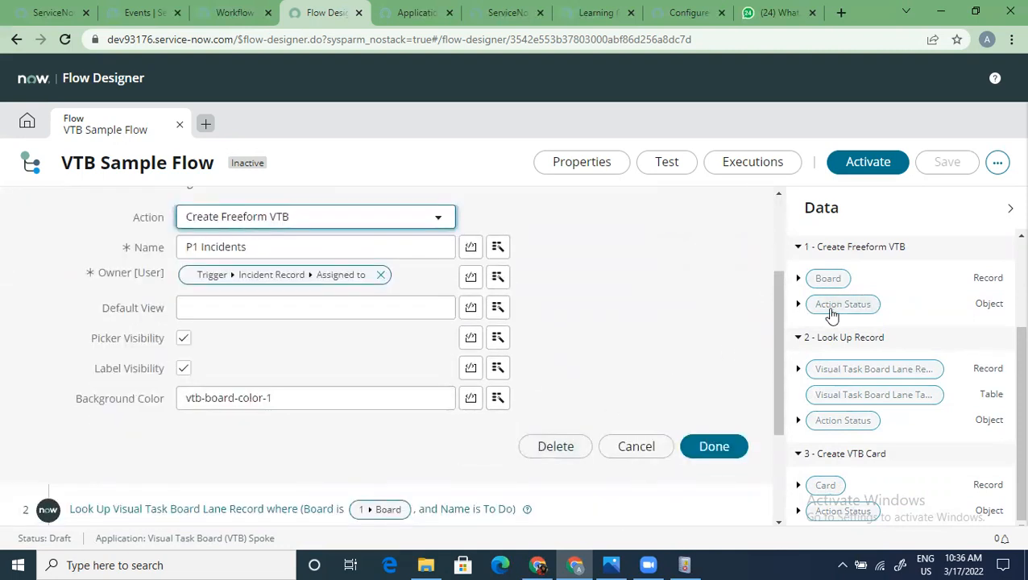
pyautogui.scroll(-2, 628, 399)
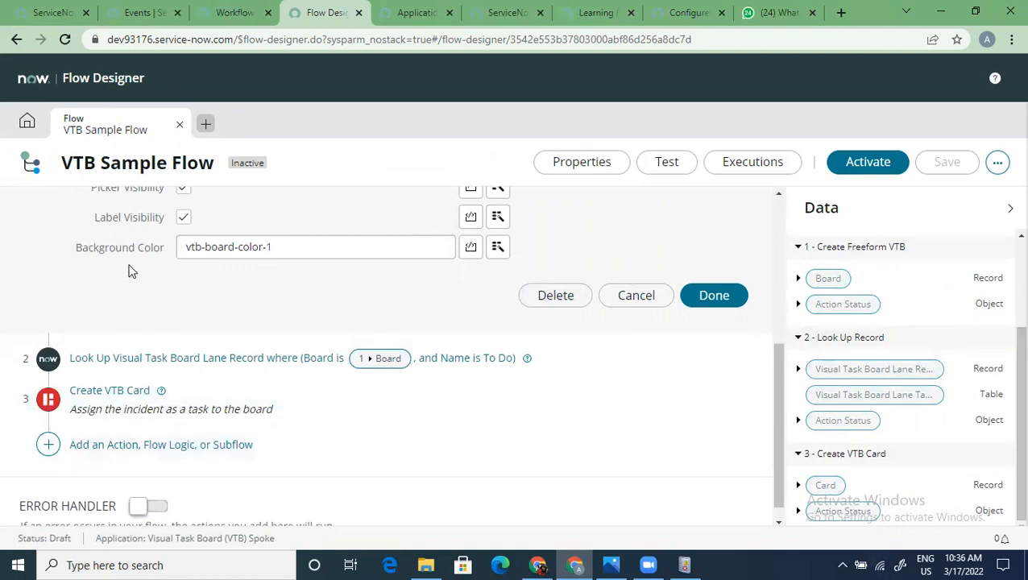
pyautogui.scroll(1, 135, 288)
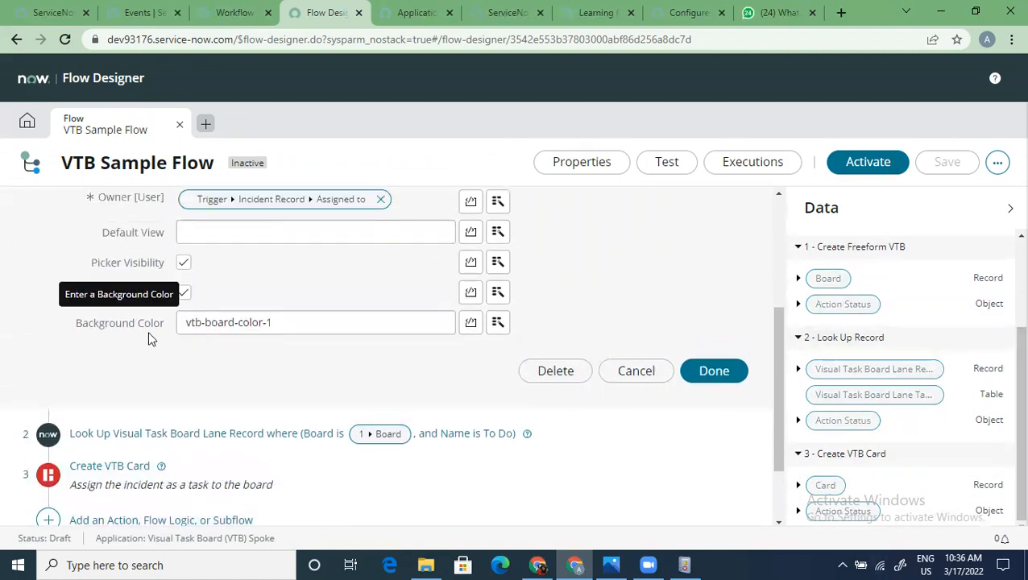
pyautogui.scroll(-1, 73, 411)
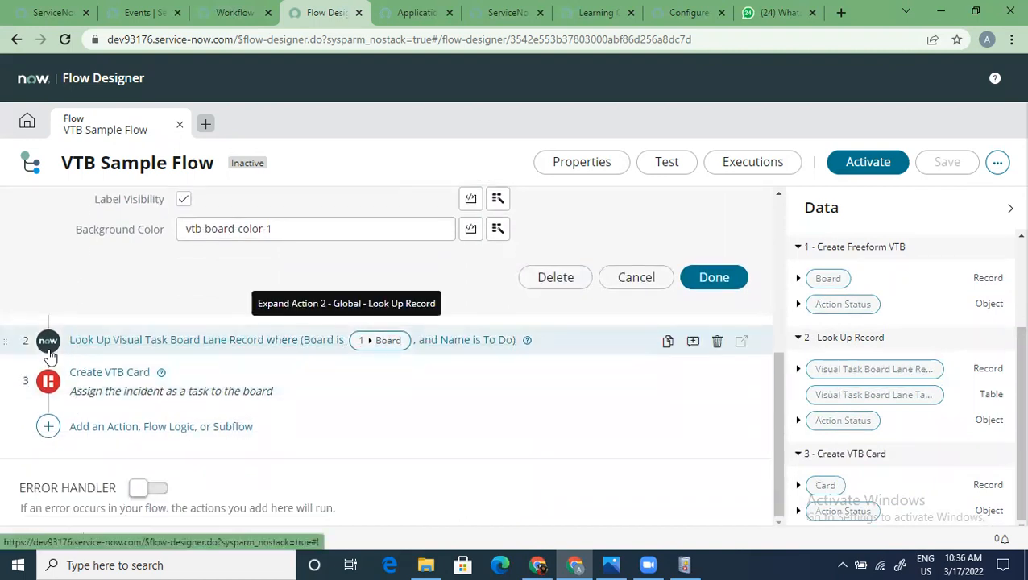
# Open the Look Up Visual Task Board Lane Record action, view its list of available actions, and collapse it without changing anything
pyautogui.click(178, 345)
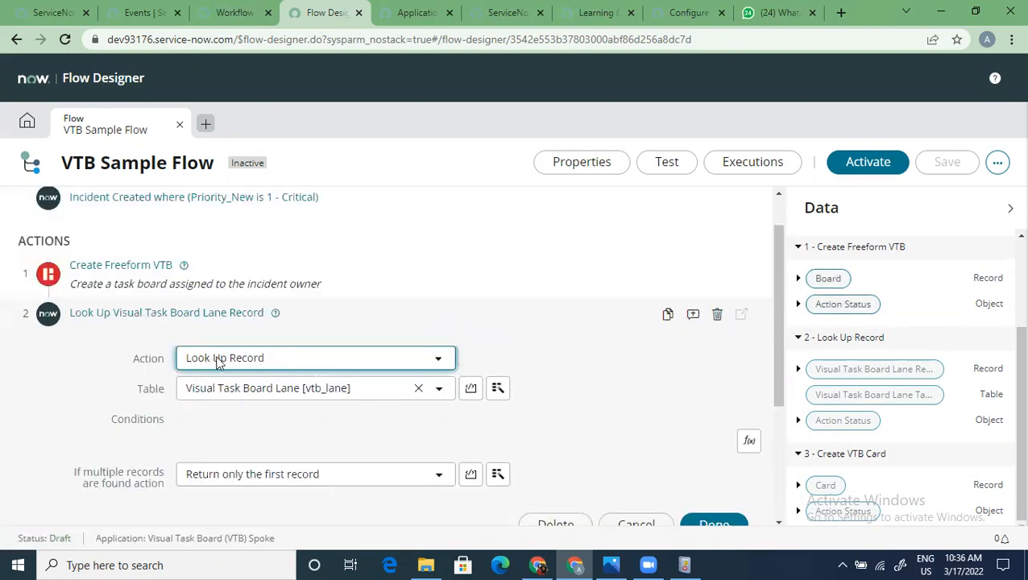
pyautogui.click(318, 363)
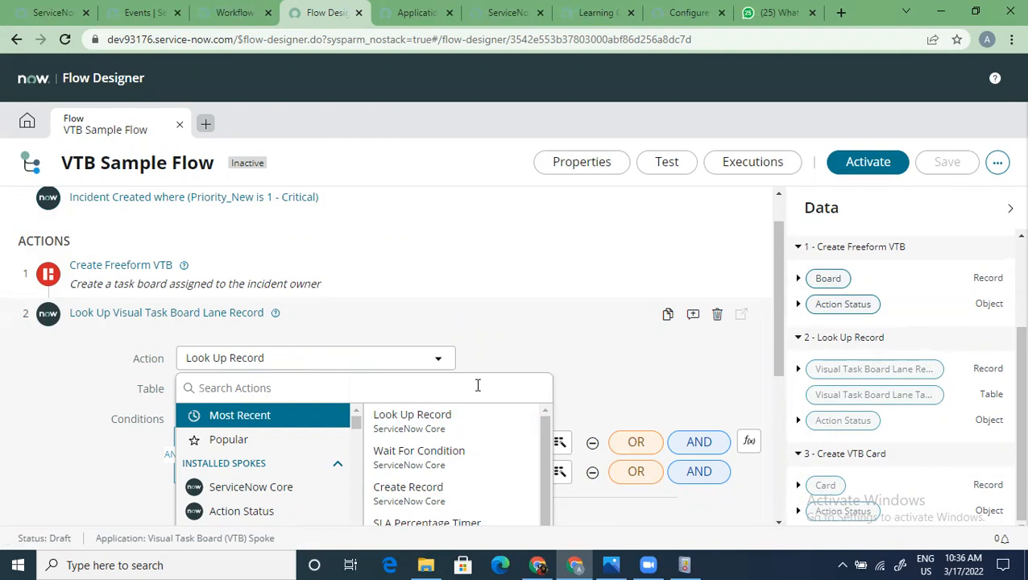
pyautogui.click(509, 334)
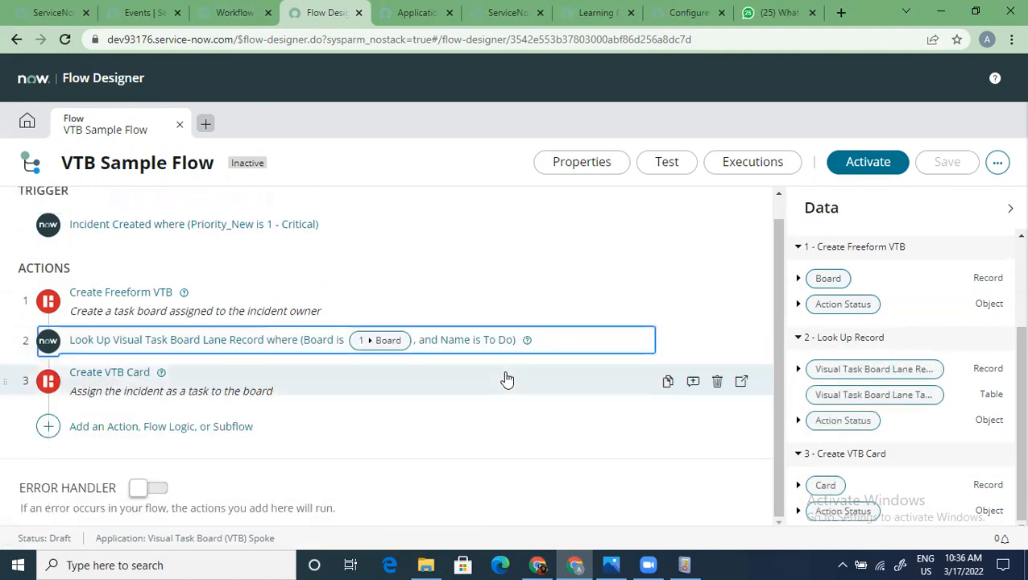
# Expand the Look Up Visual Task Board Lane Record action and its lane record data pill, and examine the action's table and its Board and Name conditions
pyautogui.click(176, 348)
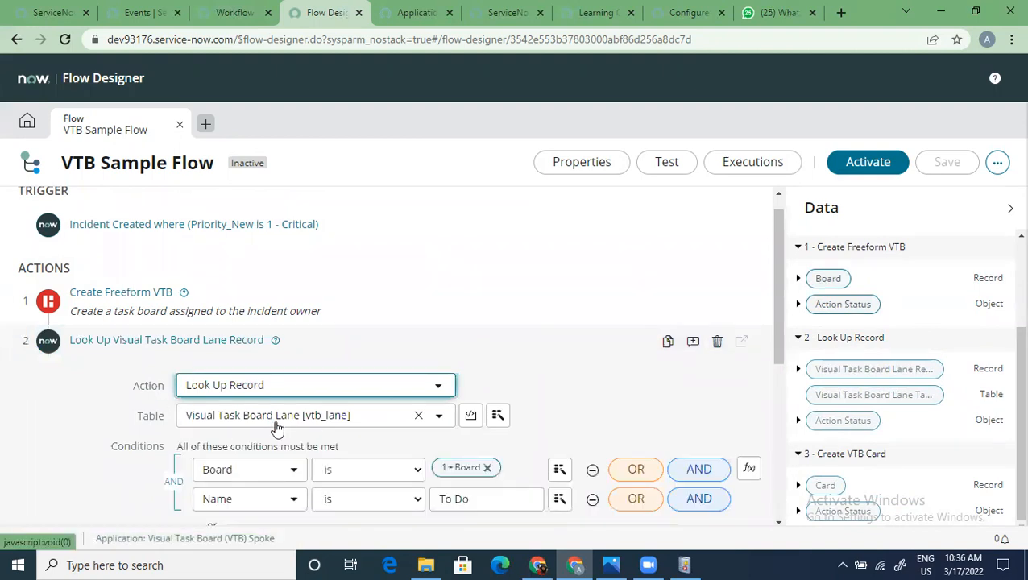
pyautogui.scroll(-1, 619, 395)
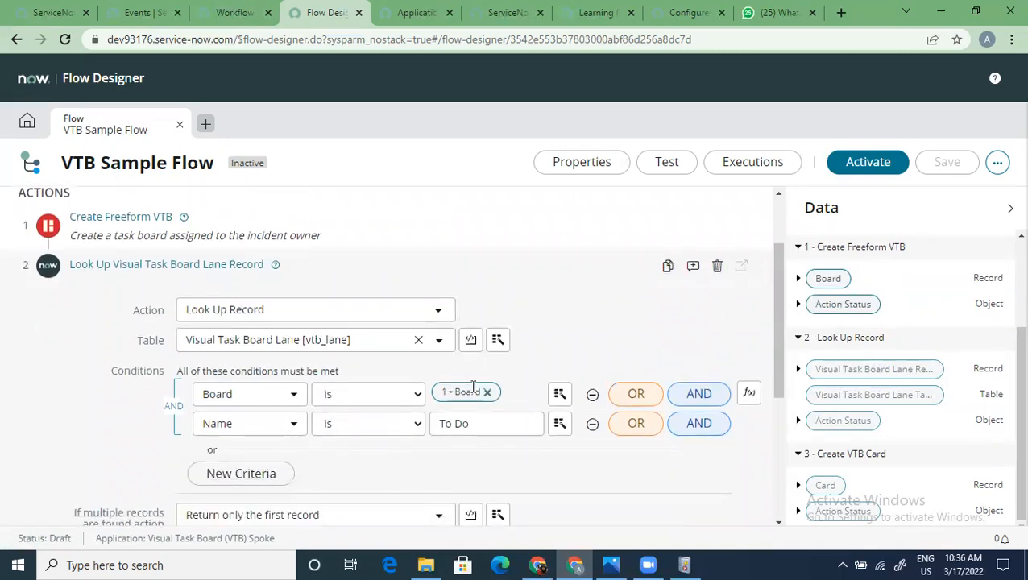
pyautogui.click(798, 369)
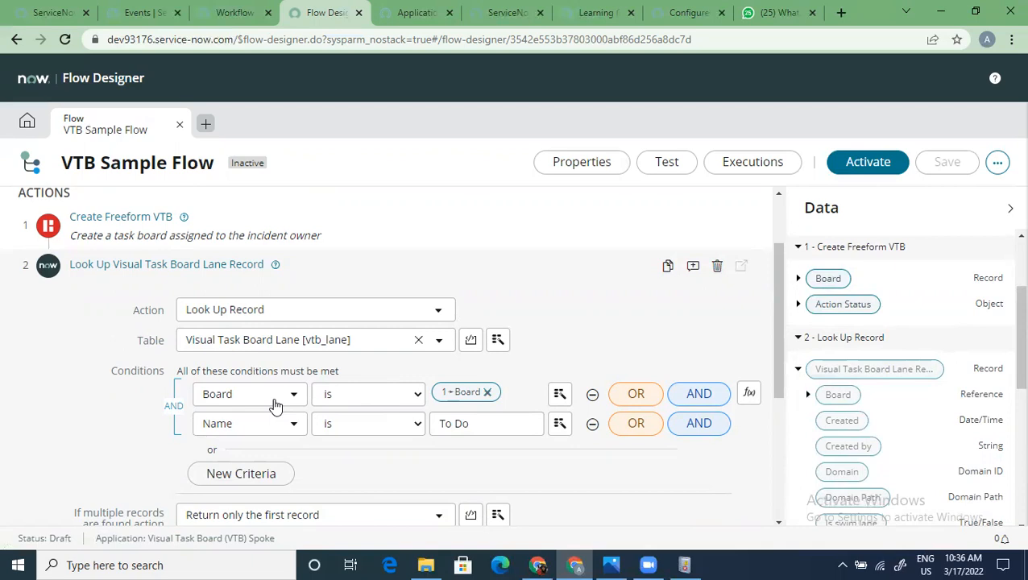
pyautogui.scroll(2, 274, 404)
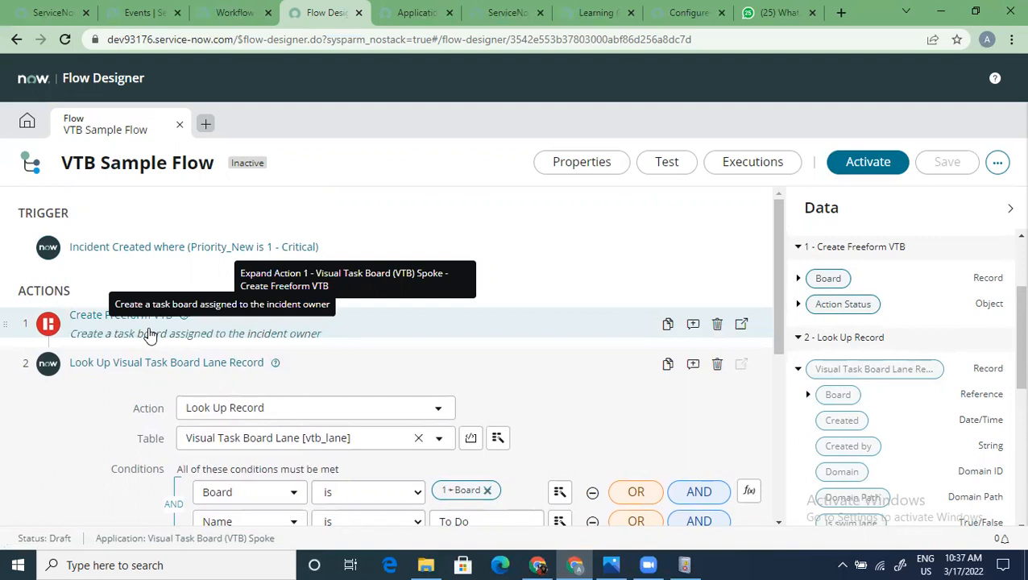
pyautogui.scroll(-2, 562, 427)
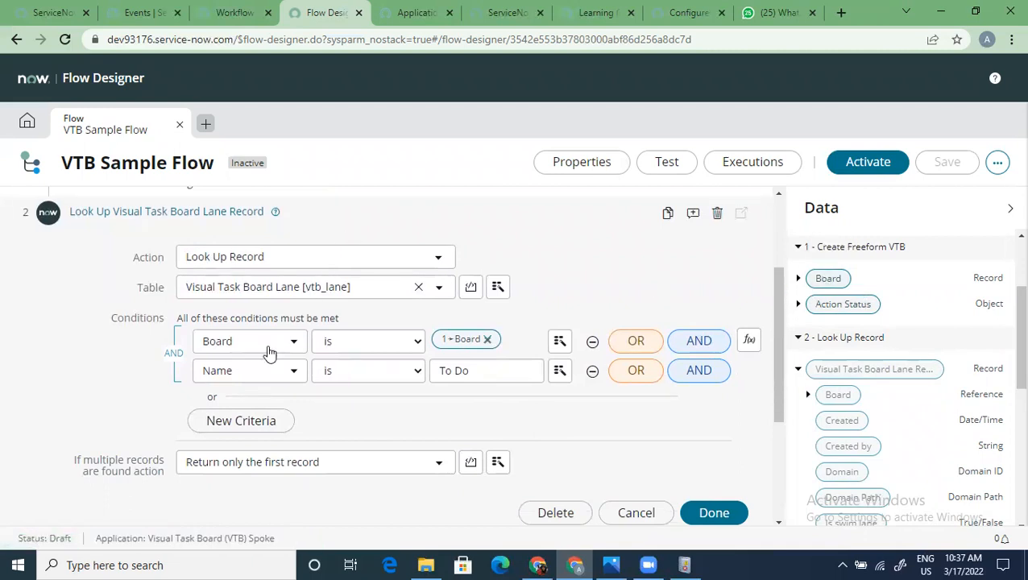
pyautogui.scroll(1, 270, 352)
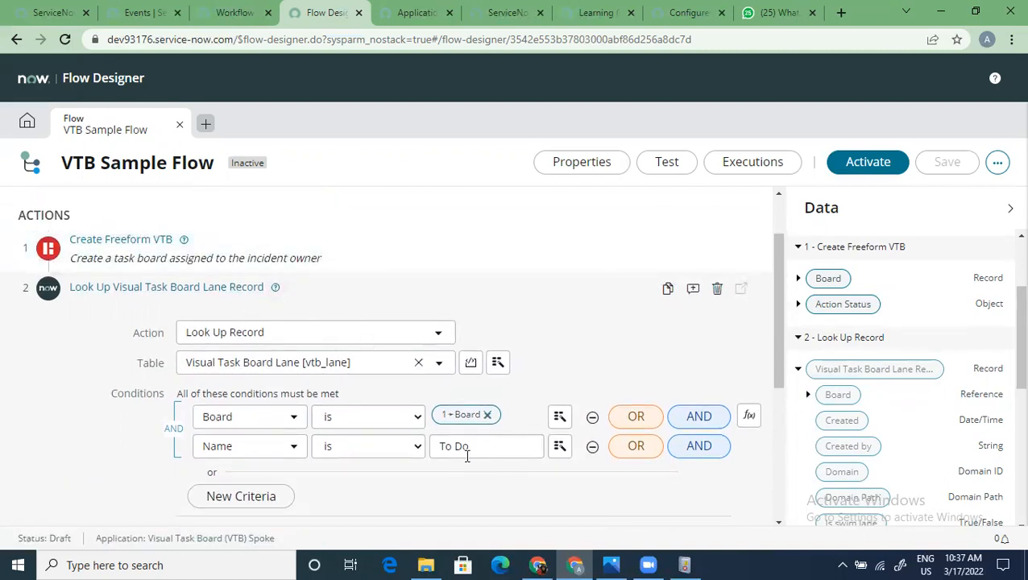
pyautogui.scroll(-1, 460, 419)
pyautogui.scroll(-1, 460, 428)
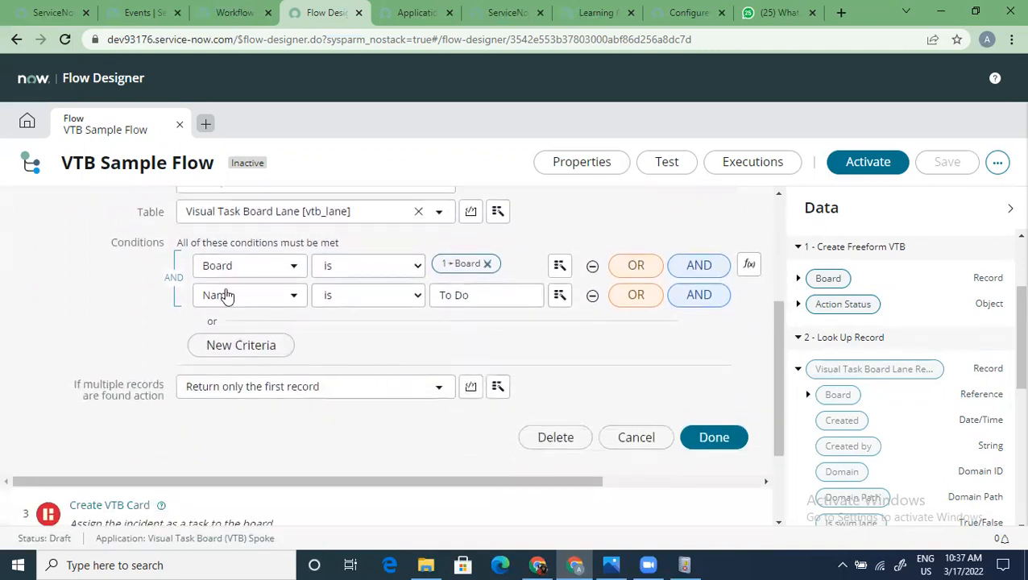
pyautogui.scroll(1, 255, 324)
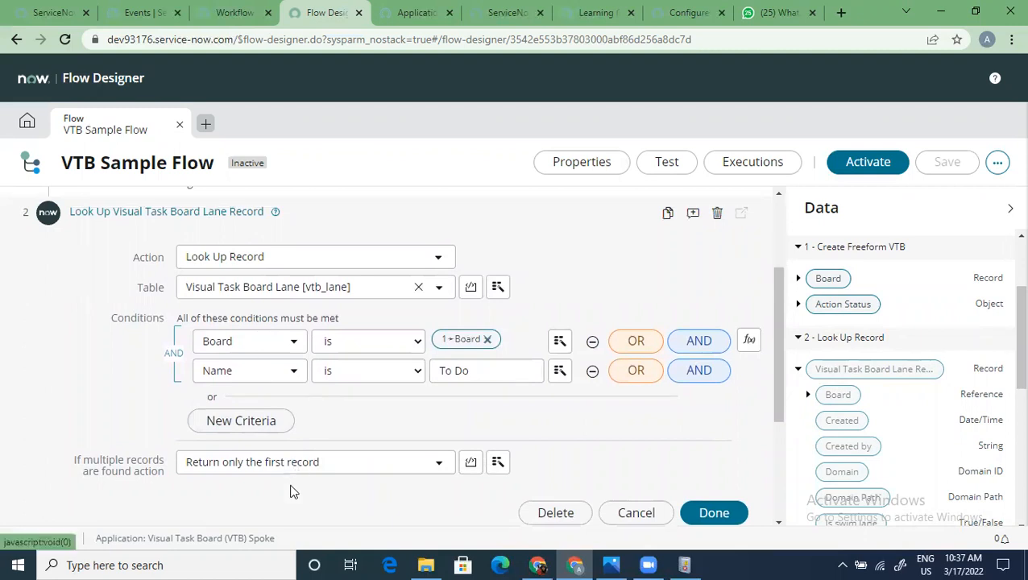
pyautogui.scroll(-1, 279, 474)
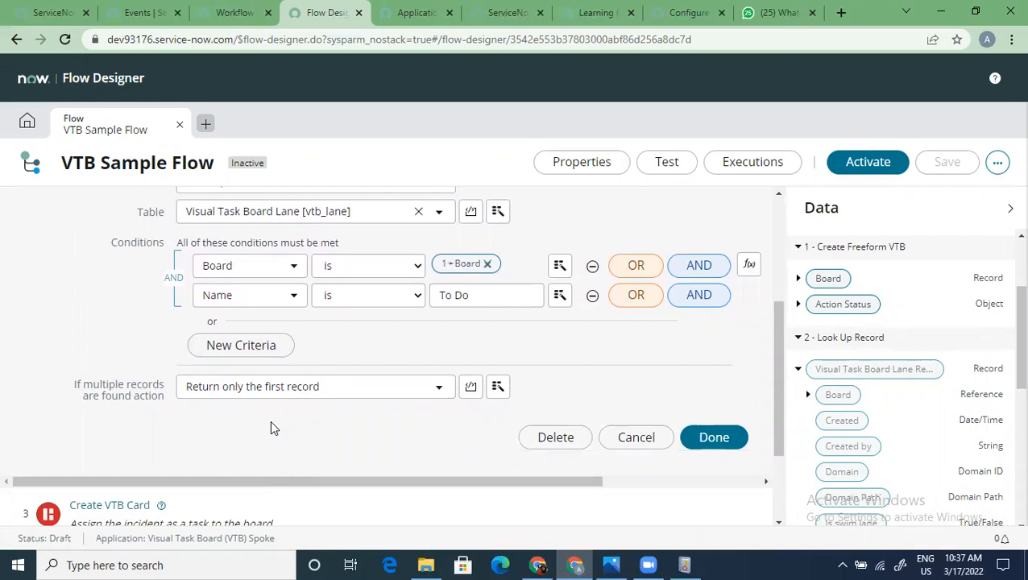
# View the choices for handling multiple found records in the Look Up Record action and close the list
pyautogui.click(303, 390)
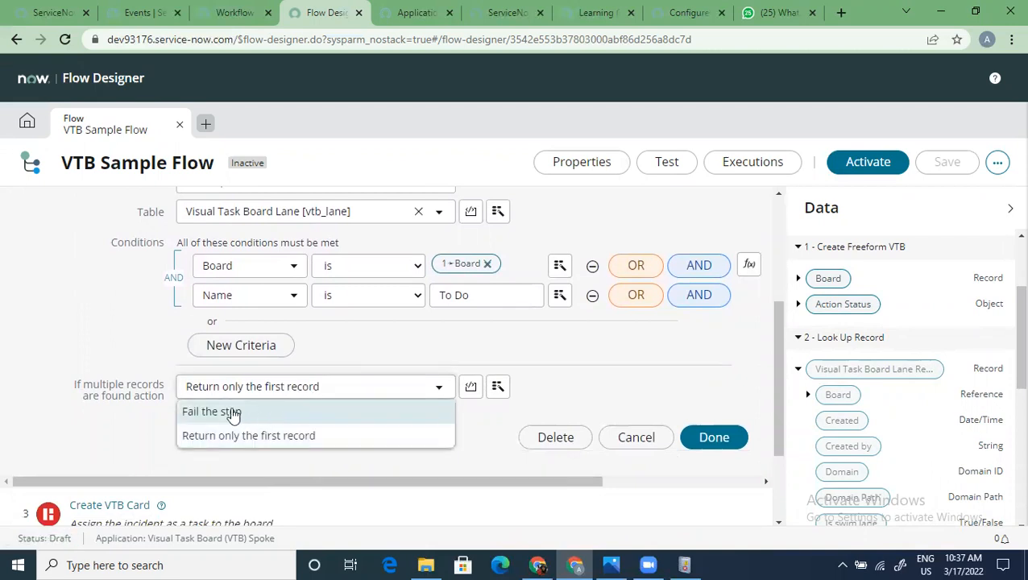
pyautogui.click(129, 429)
pyautogui.scroll(-2, 128, 429)
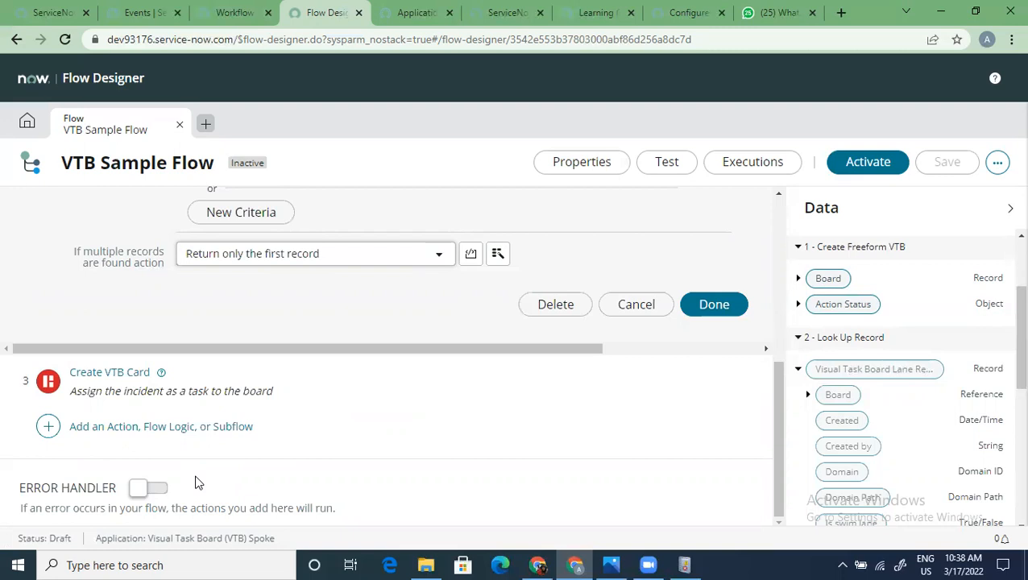
# Review the Look Up Record action's table, conditions and multiple-records setting alongside the trigger and the Create Freeform VTB action
pyautogui.scroll(2, 277, 294)
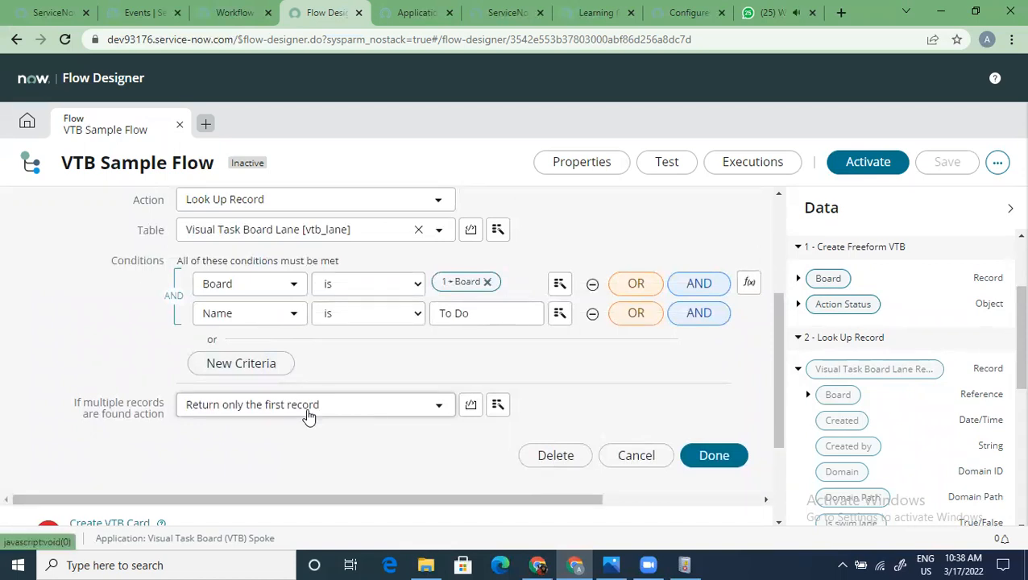
pyautogui.scroll(2, 309, 416)
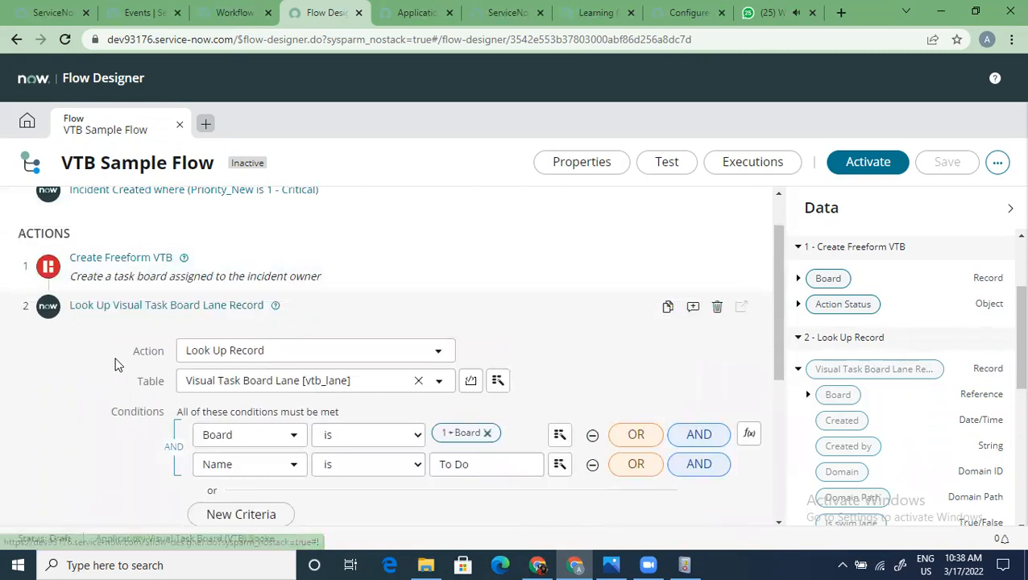
pyautogui.scroll(1, 133, 335)
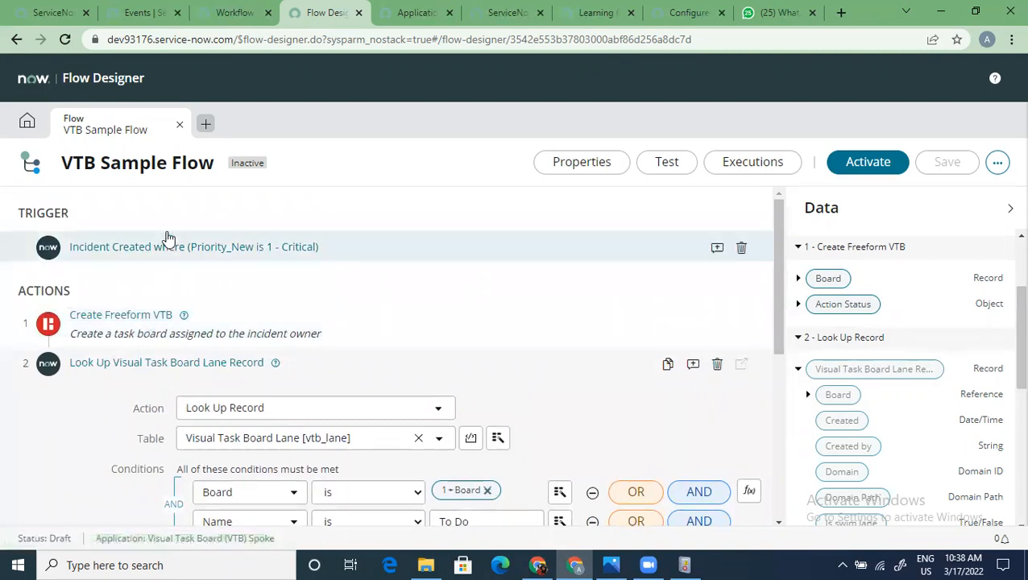
pyautogui.scroll(-1, 149, 402)
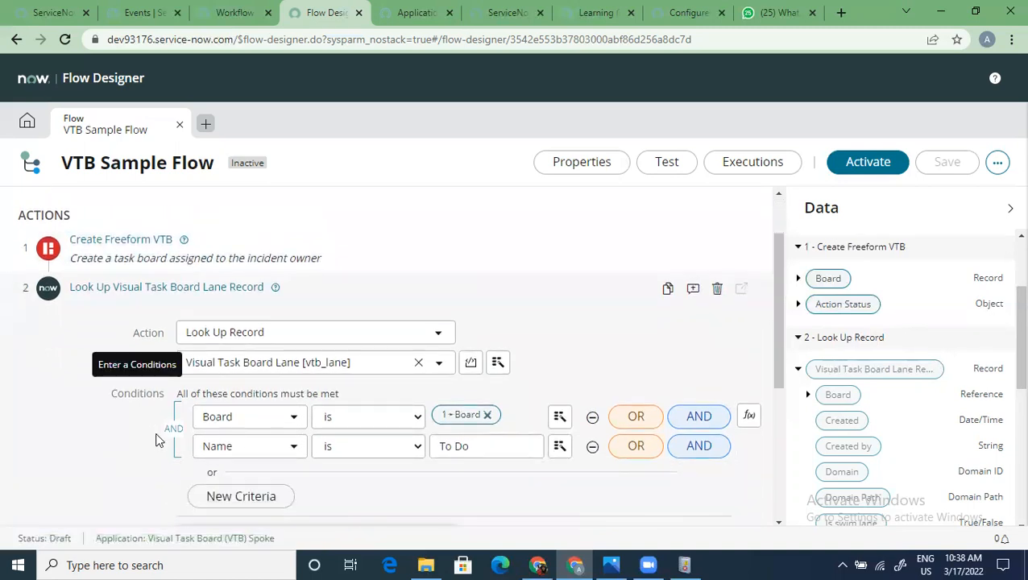
pyautogui.scroll(-1, 161, 441)
pyautogui.scroll(-3, 302, 483)
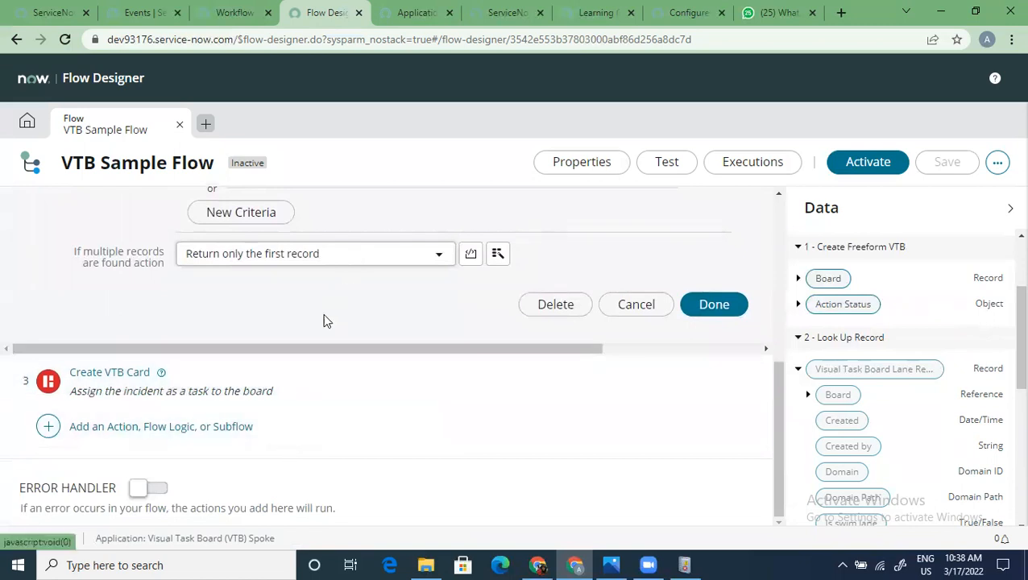
pyautogui.scroll(1, 285, 368)
pyautogui.scroll(-1, 255, 398)
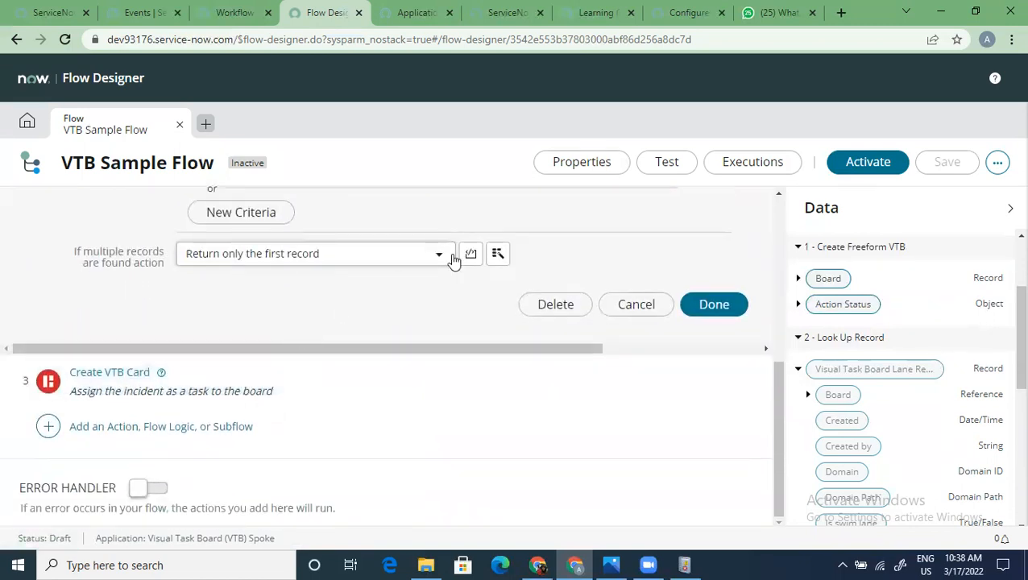
pyautogui.scroll(2, 513, 280)
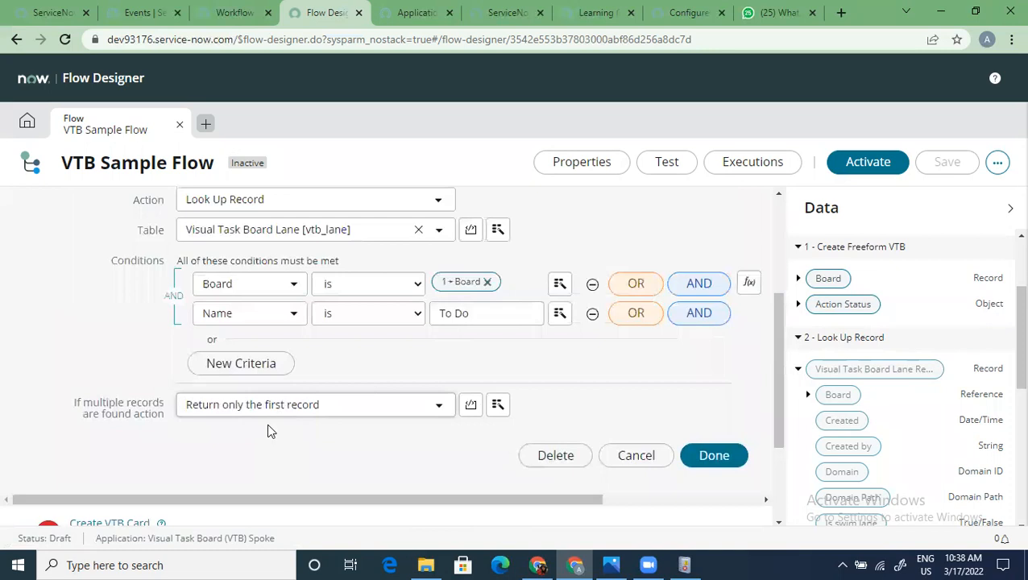
pyautogui.scroll(-2, 298, 403)
# Open the Create VTB Card action, view its list of available actions, and collapse it without choosing another
pyautogui.click(105, 373)
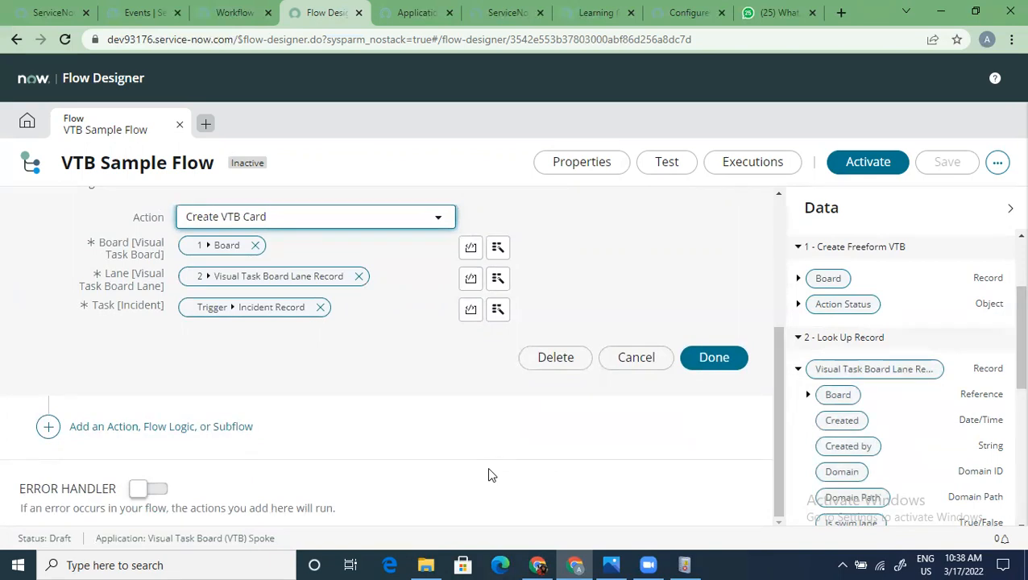
pyautogui.scroll(1, 383, 371)
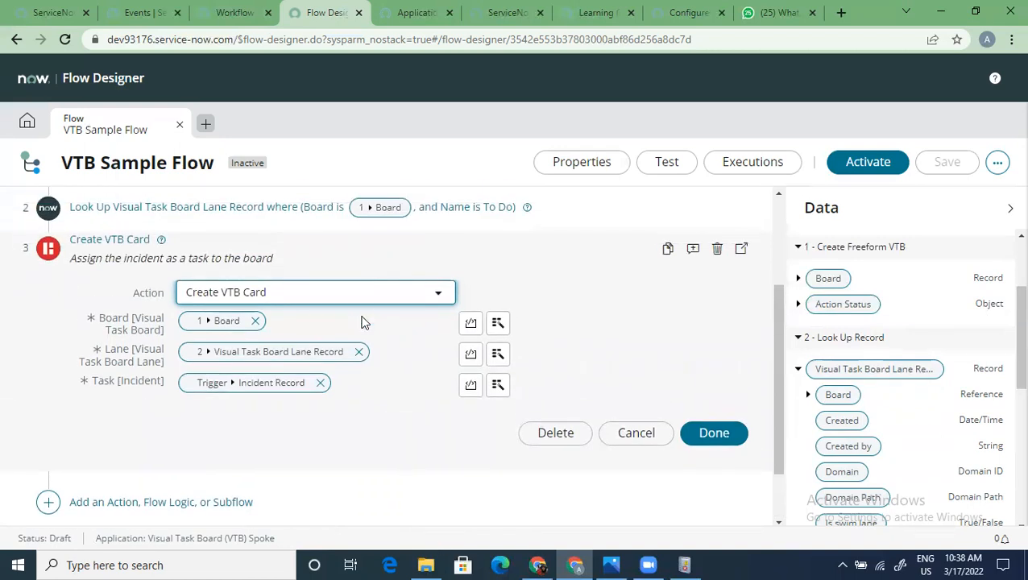
pyautogui.click(361, 298)
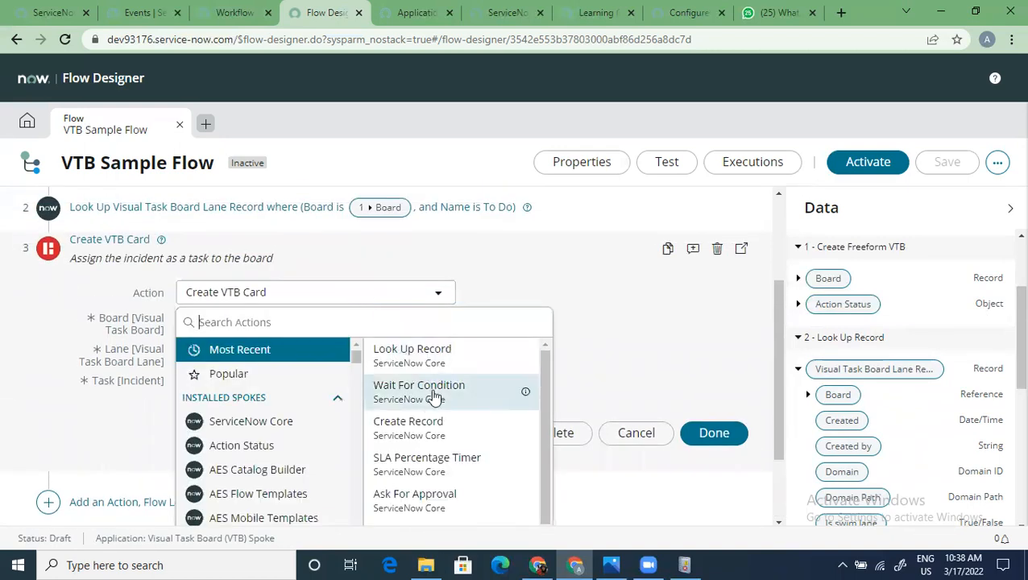
pyautogui.click(486, 265)
pyautogui.scroll(1, 344, 347)
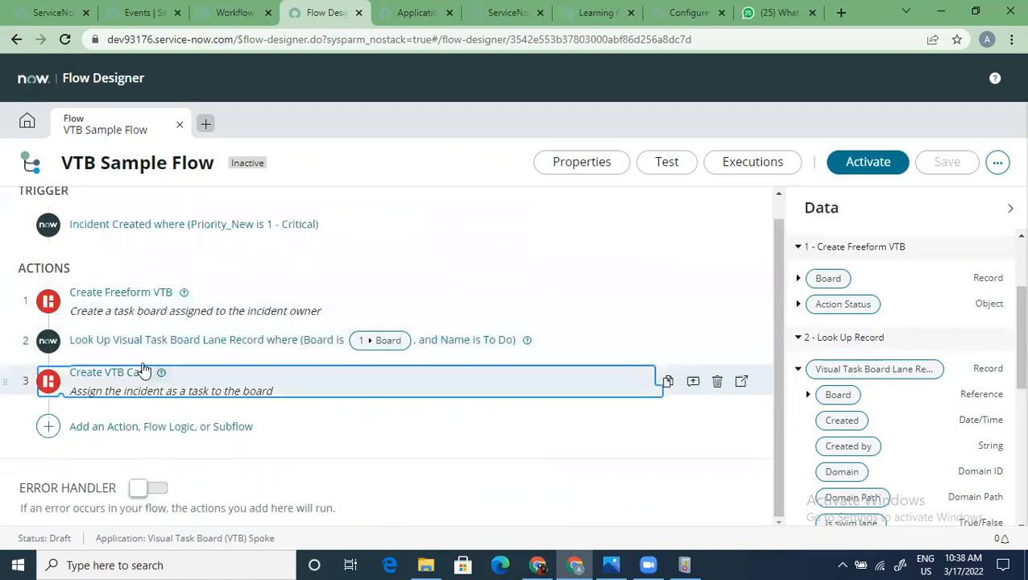
# Reopen the Create VTB Card action and trace its Board, Lane and Task inputs back to the trigger and earlier actions
pyautogui.click(119, 372)
pyautogui.scroll(-4, 377, 471)
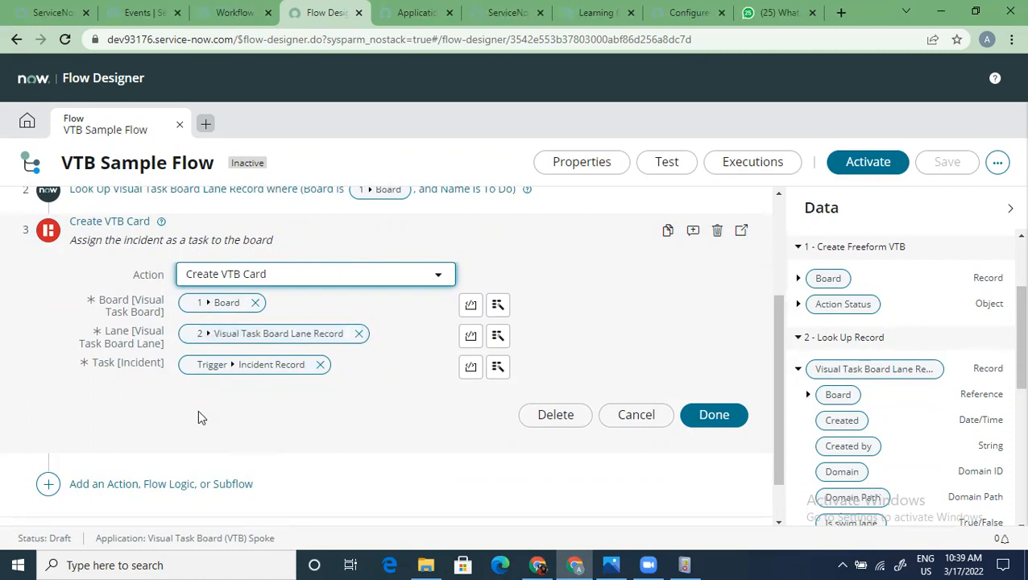
pyautogui.scroll(2, 197, 409)
pyautogui.scroll(-1, 240, 348)
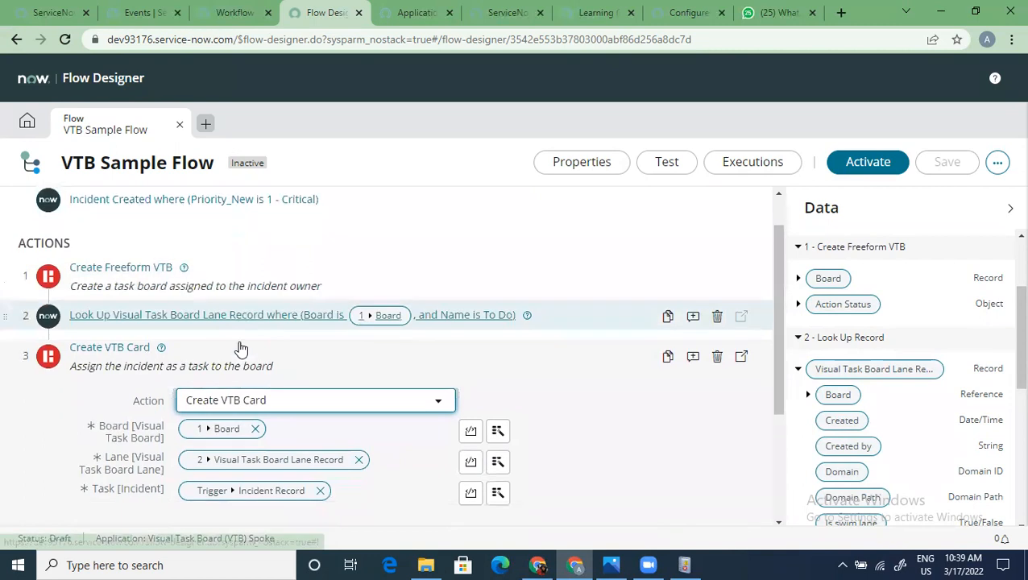
pyautogui.scroll(-2, 240, 348)
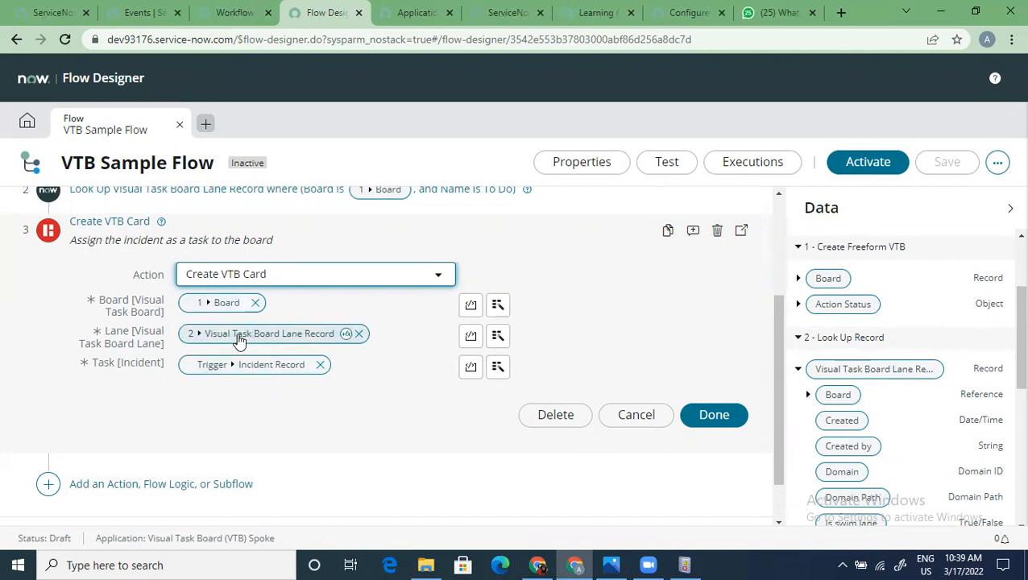
pyautogui.scroll(2, 240, 340)
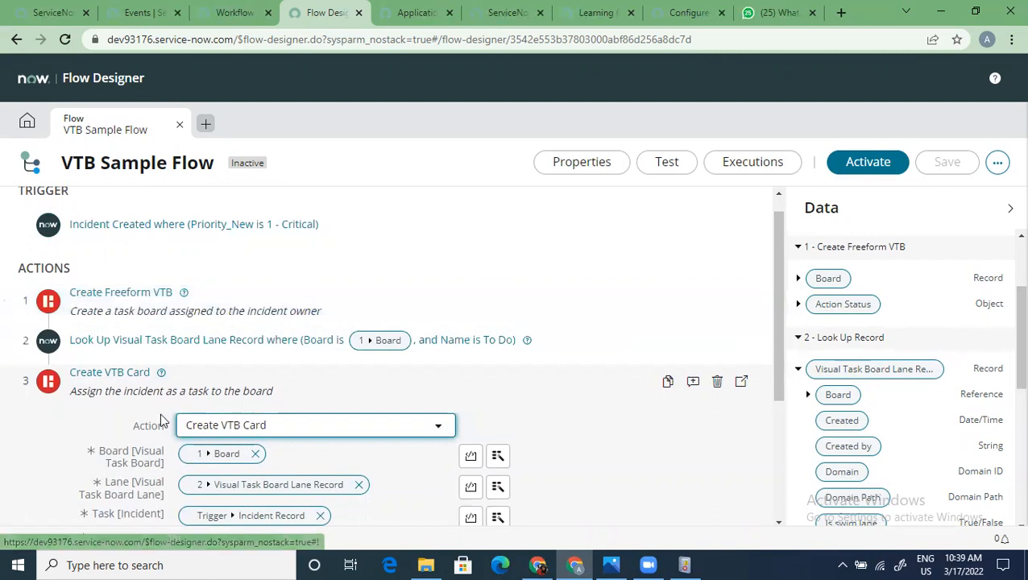
pyautogui.scroll(-1, 205, 376)
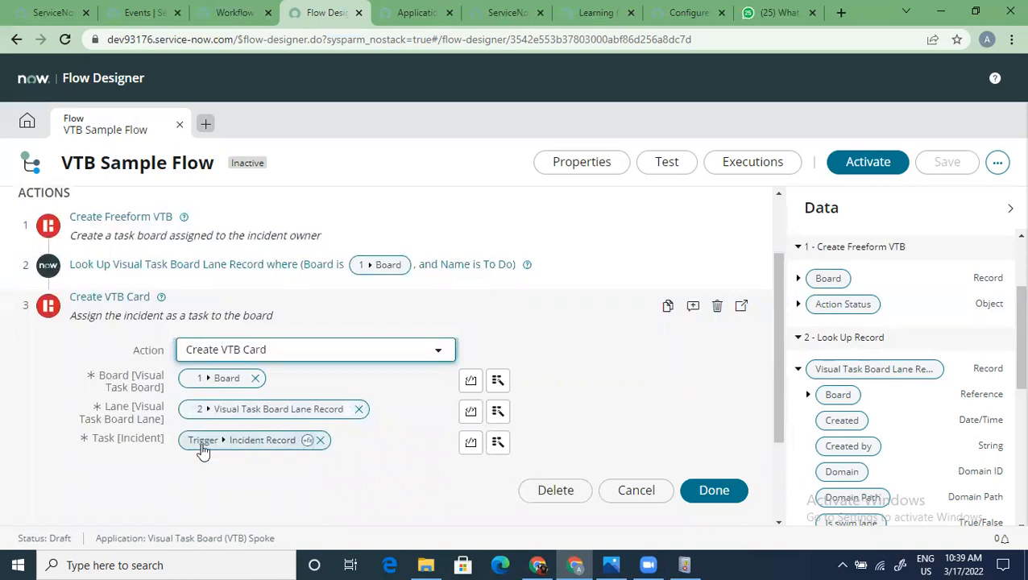
pyautogui.scroll(3, 266, 447)
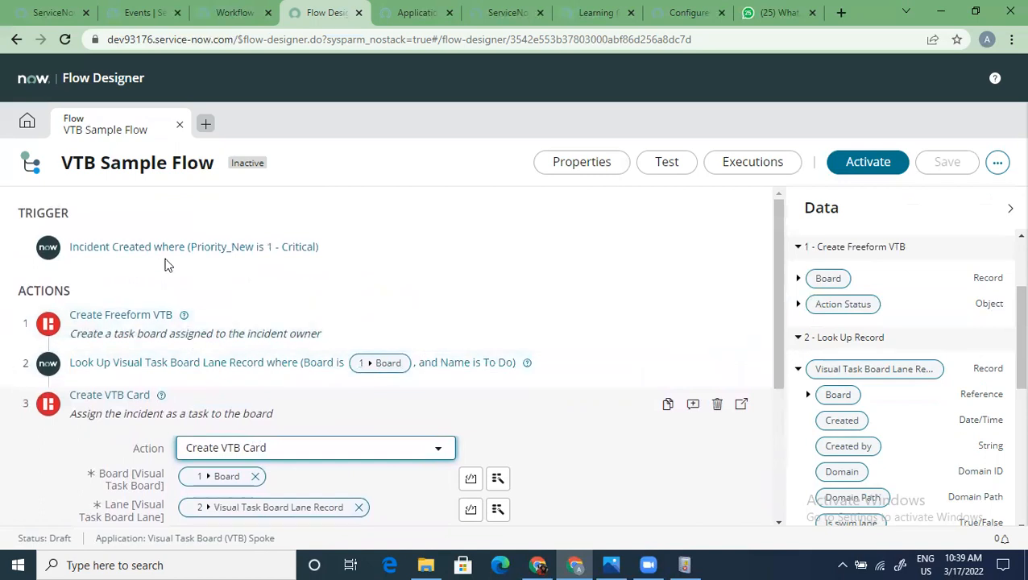
pyautogui.scroll(-3, 201, 339)
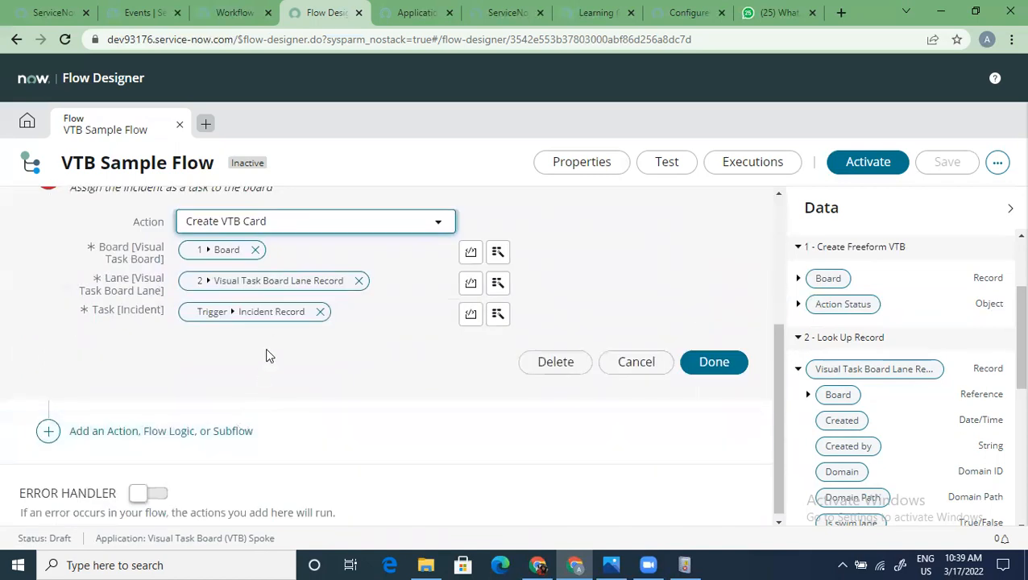
pyautogui.scroll(2, 270, 336)
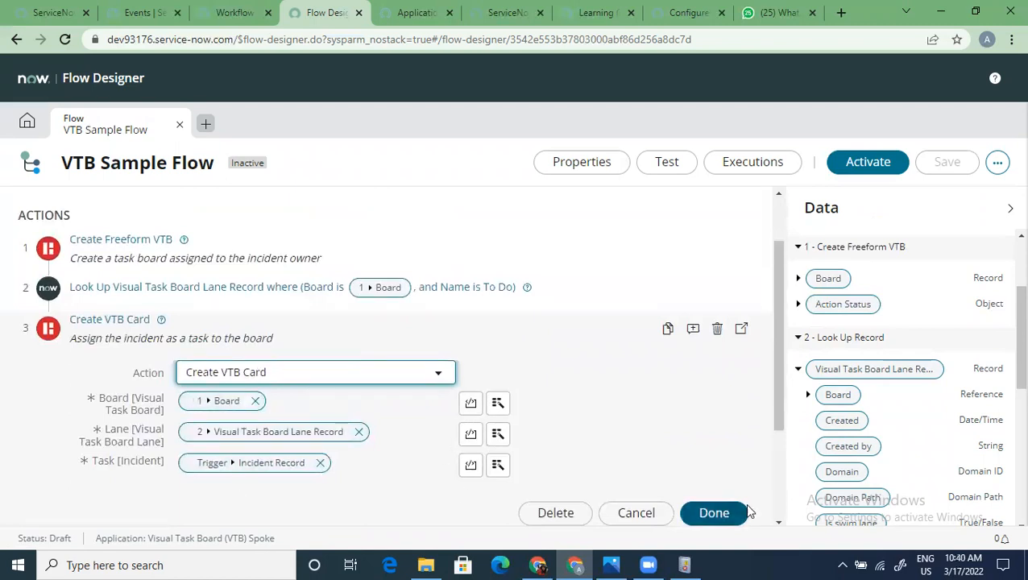
# Collapse the lane record data pill and review the whole flow from the trigger down to the Create VTB Card inputs
pyautogui.click(800, 373)
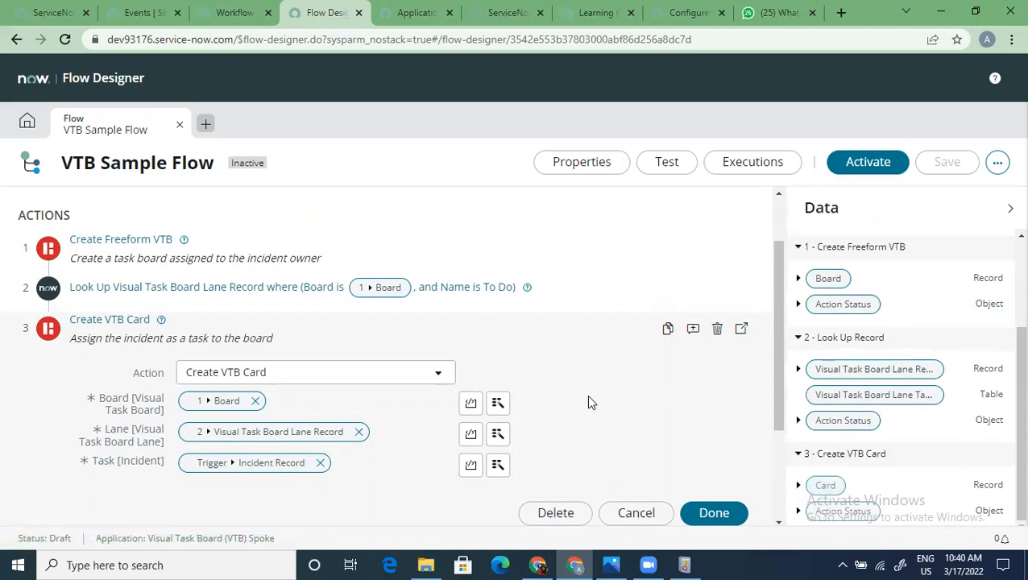
pyautogui.scroll(2, 588, 400)
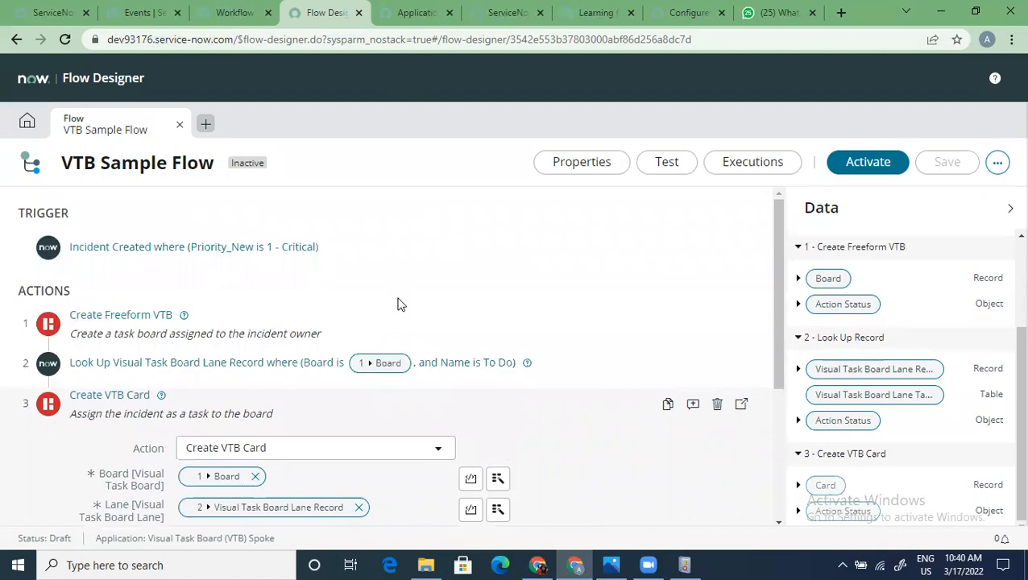
pyautogui.scroll(-2, 397, 303)
pyautogui.scroll(-1, 398, 303)
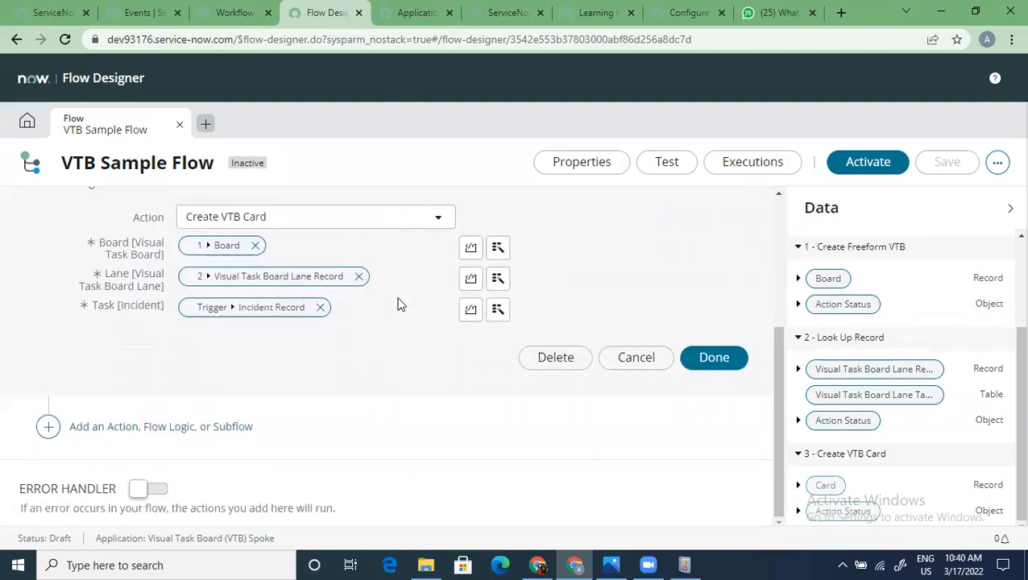
pyautogui.scroll(3, 397, 304)
pyautogui.scroll(-3, 397, 304)
# Start adding an element after the Create VTB Card action and look through all available flow logic options
pyautogui.click(50, 426)
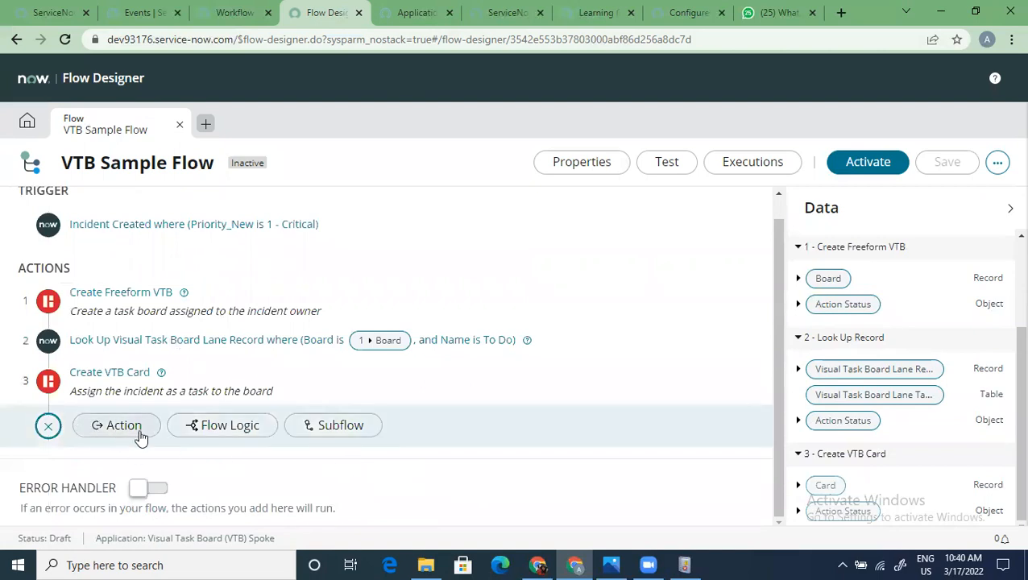
pyautogui.click(224, 427)
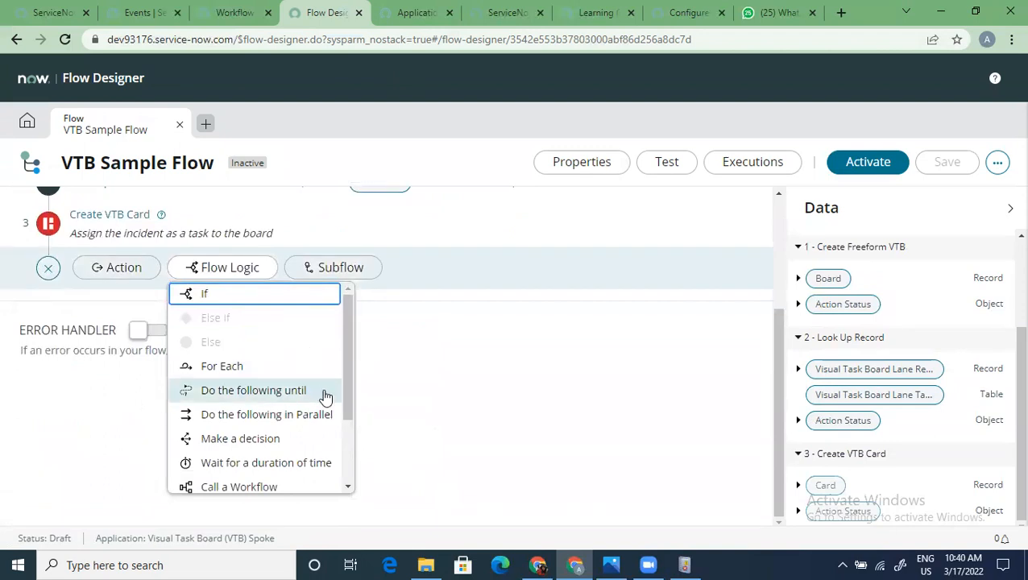
pyautogui.scroll(-2, 308, 419)
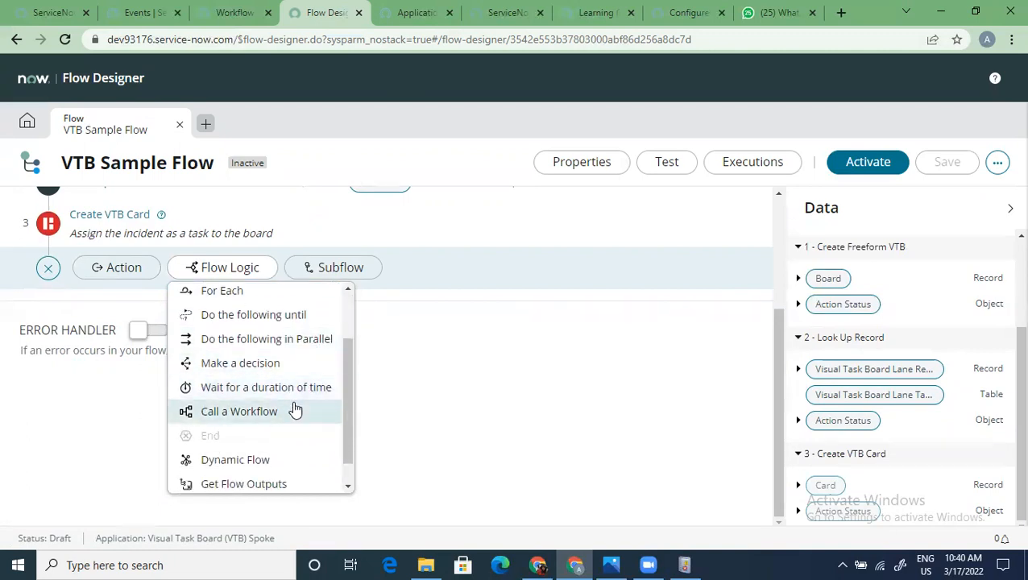
pyautogui.scroll(-1, 294, 447)
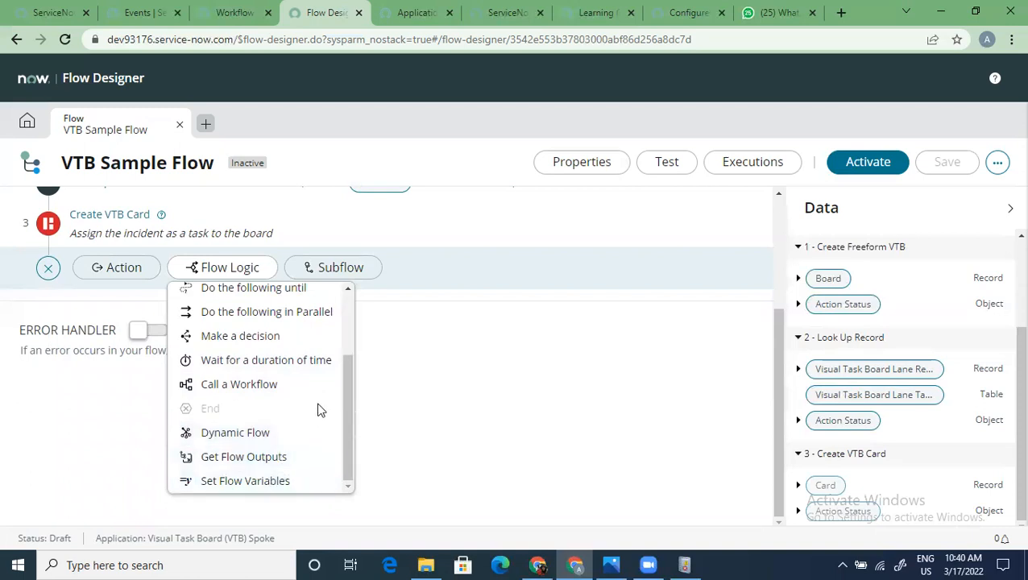
pyautogui.scroll(3, 319, 409)
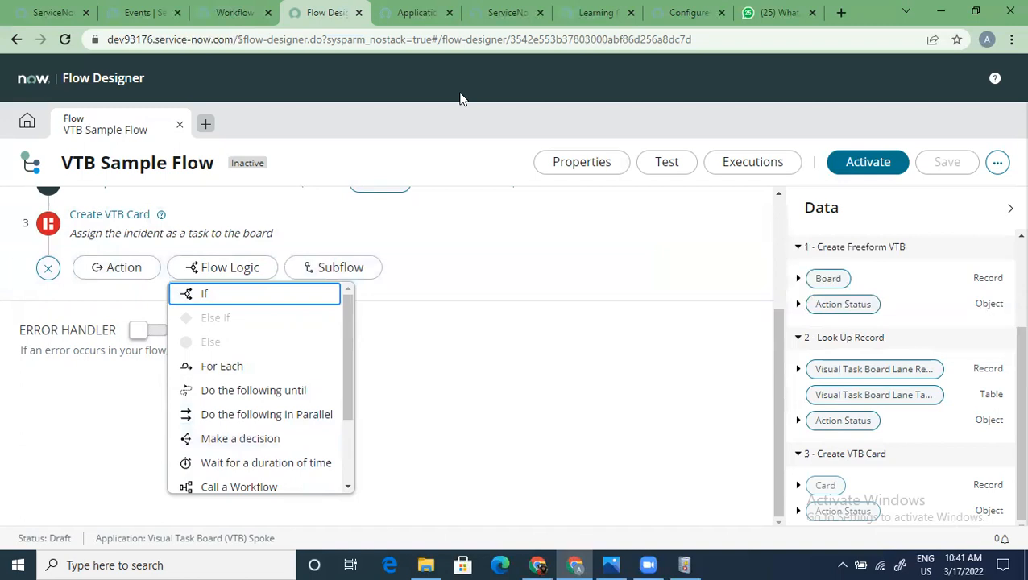
# Add the Resolve a Blocked By record subflow from the Action Status group after the Create VTB Card action
pyautogui.click(354, 268)
pyautogui.scroll(1, 288, 425)
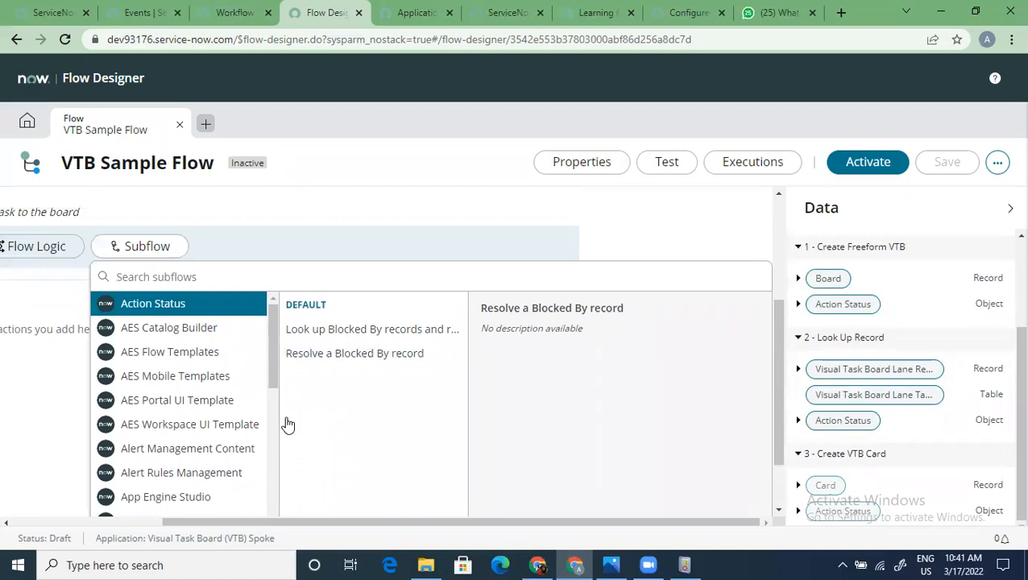
pyautogui.click(336, 332)
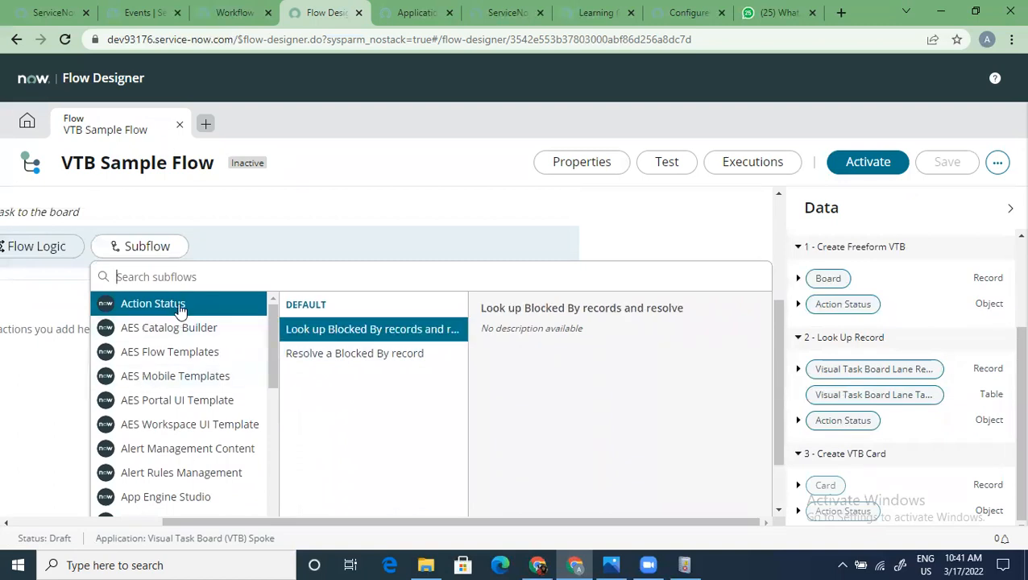
pyautogui.click(384, 361)
pyautogui.click(384, 360)
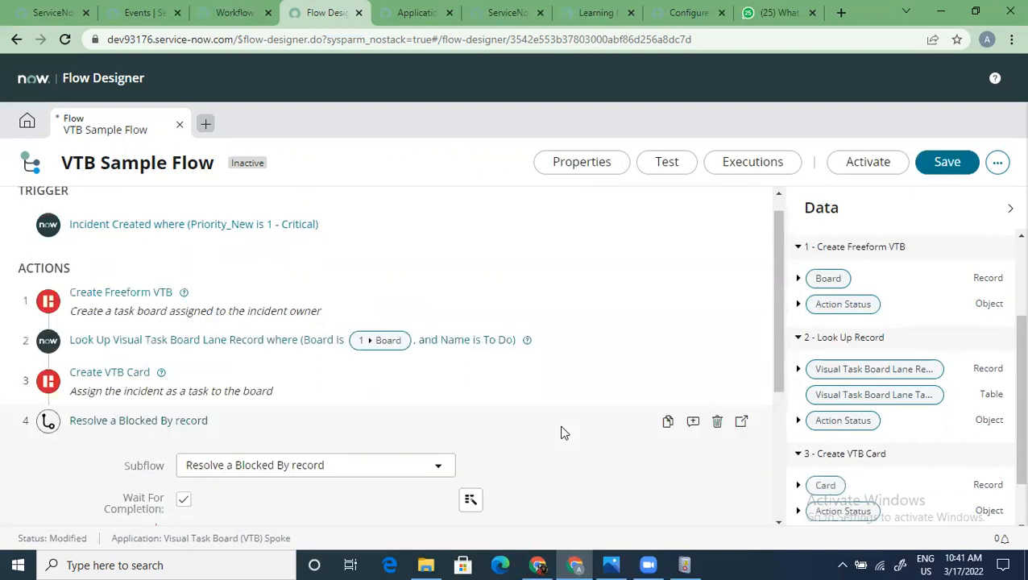
# Examine the added subflow step's Subflow, Wait For Completion and blocked_by settings together with the flow's preceding actions
pyautogui.scroll(-1, 552, 435)
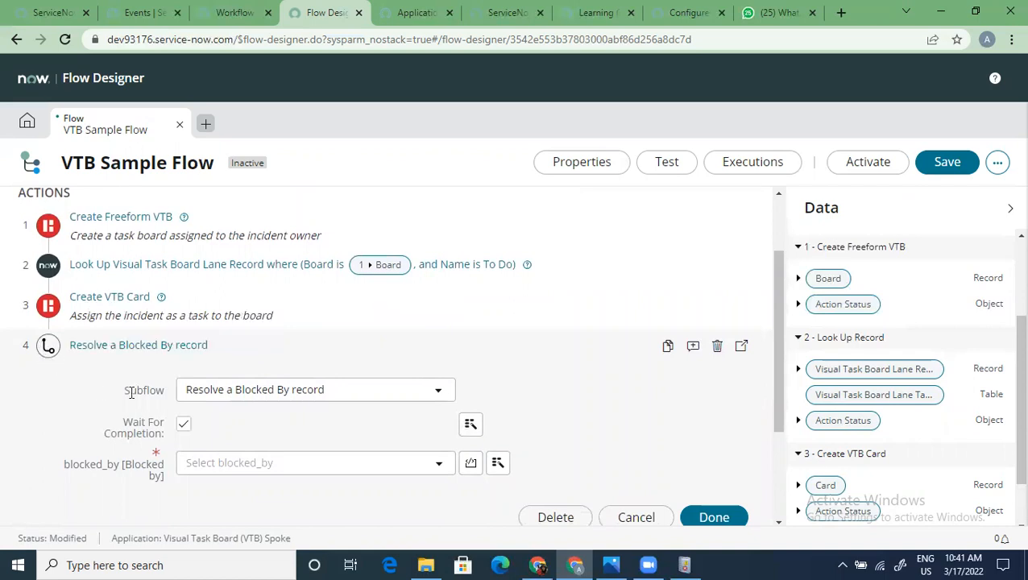
pyautogui.scroll(1, 146, 425)
pyautogui.scroll(1, 147, 424)
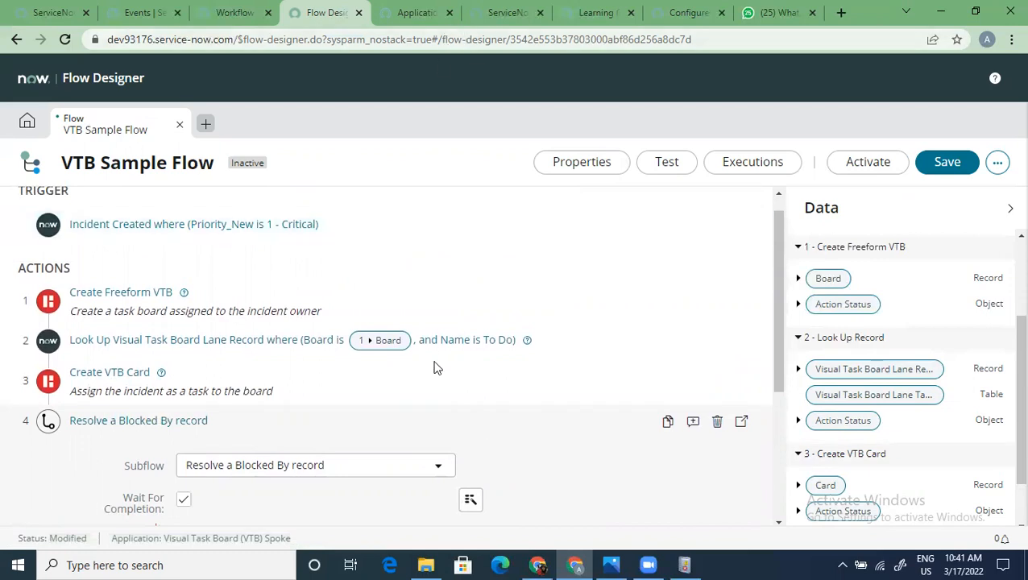
pyautogui.scroll(-3, 438, 376)
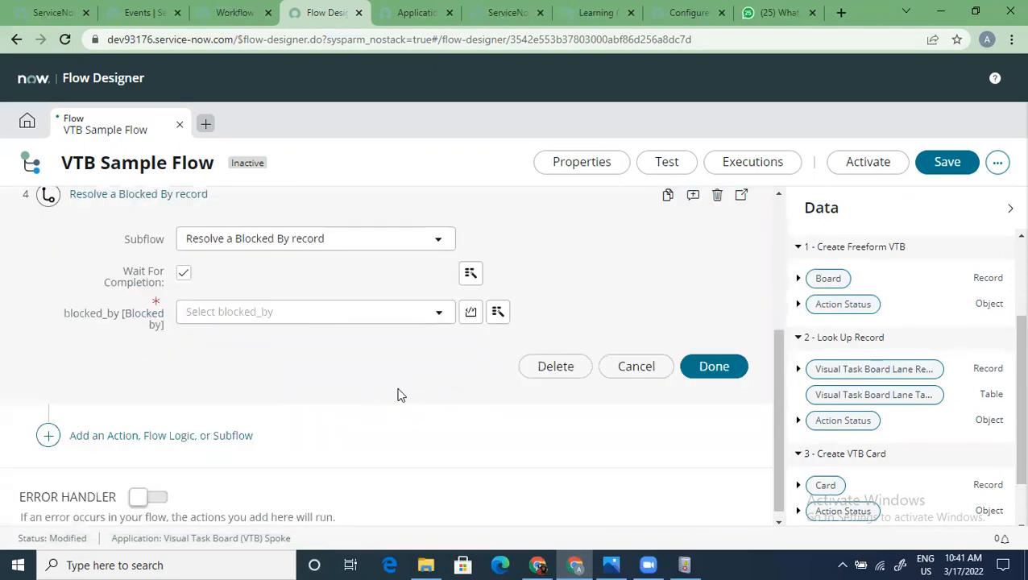
pyautogui.scroll(1, 272, 380)
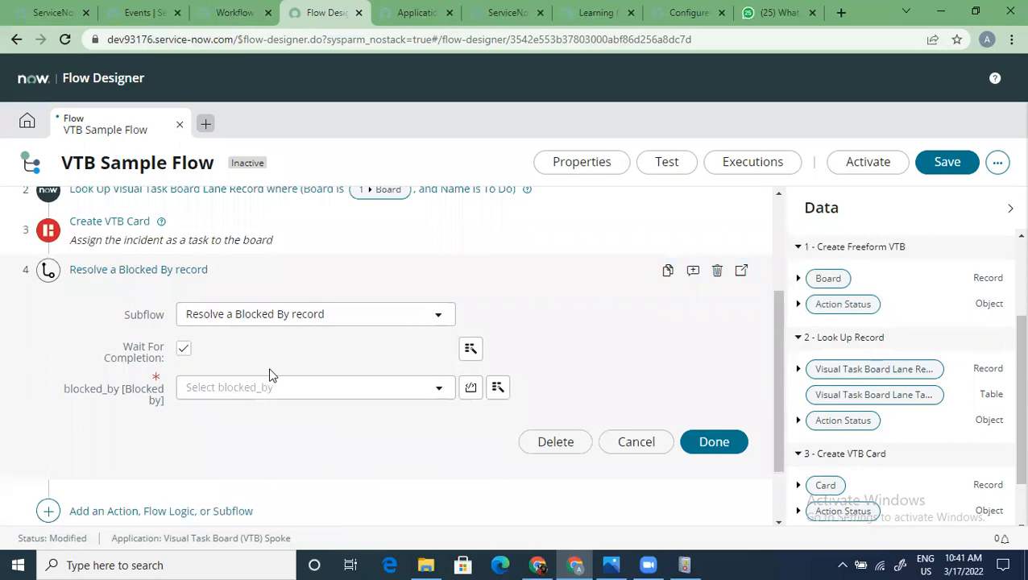
pyautogui.scroll(-1, 272, 375)
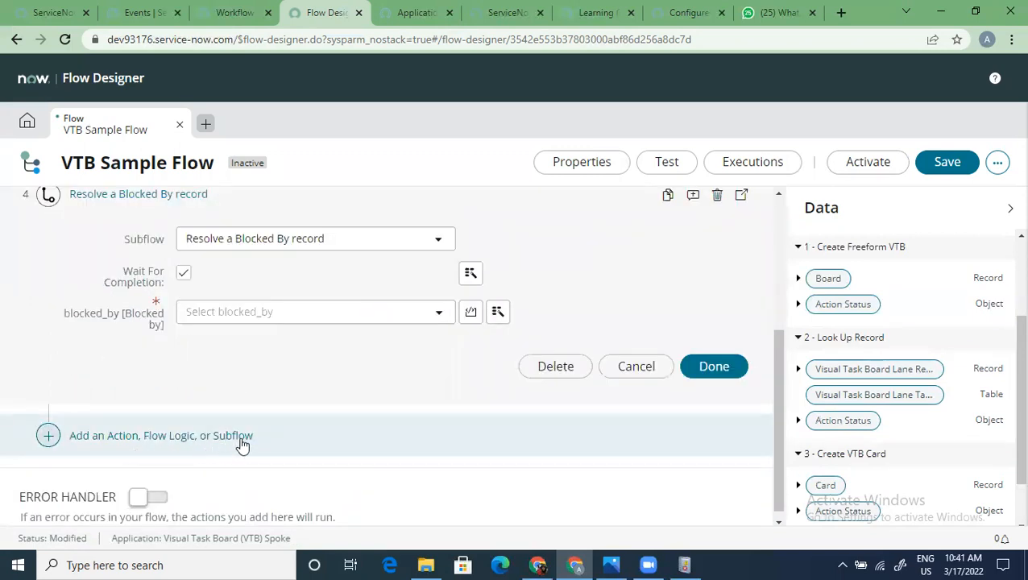
pyautogui.scroll(2, 242, 444)
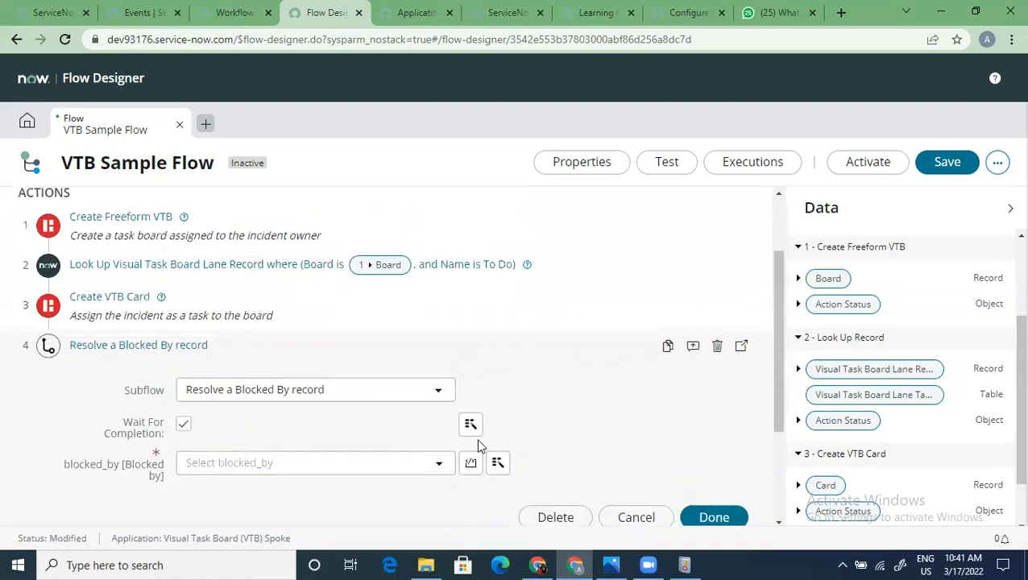
# Open the Resolve a Blocked By record subflow definition, review its inputs, outputs and actions, and close it
pyautogui.click(740, 347)
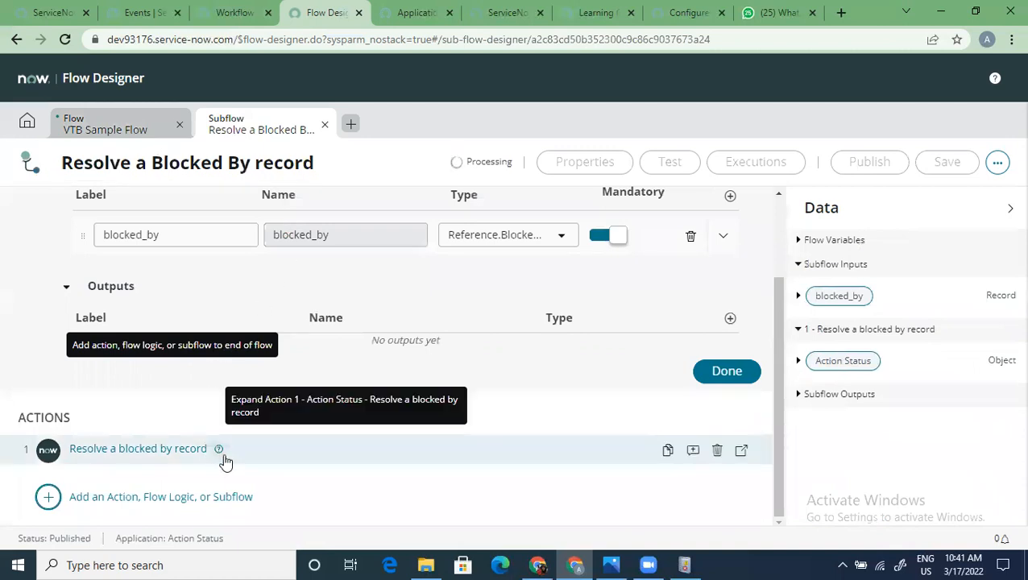
pyautogui.scroll(3, 238, 423)
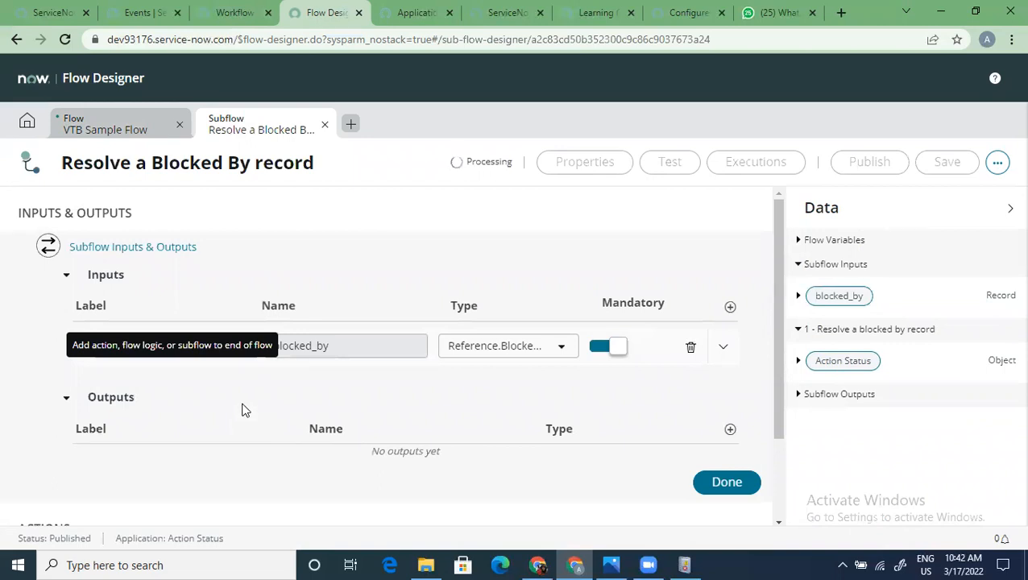
pyautogui.scroll(-2, 244, 409)
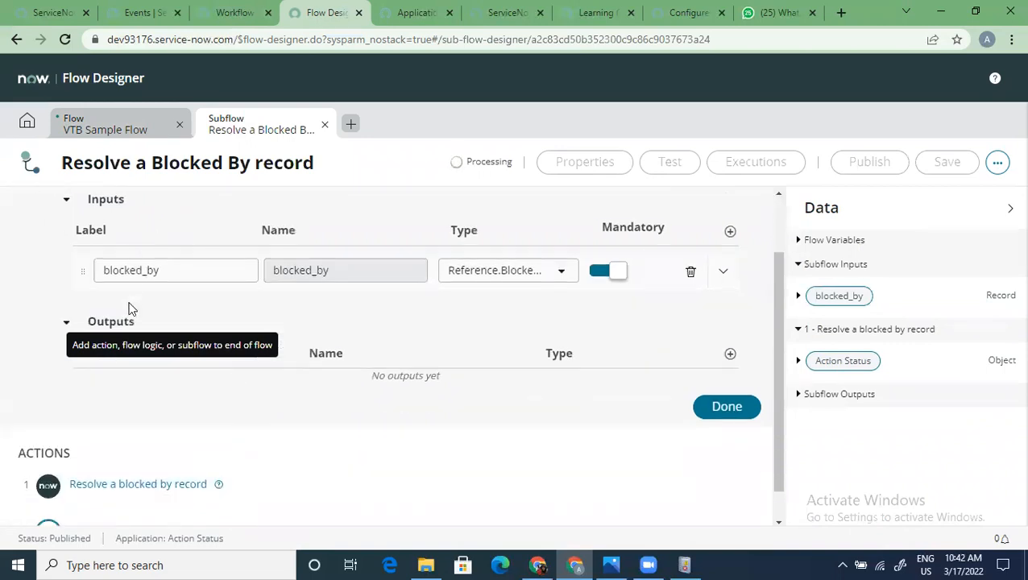
pyautogui.scroll(-1, 185, 426)
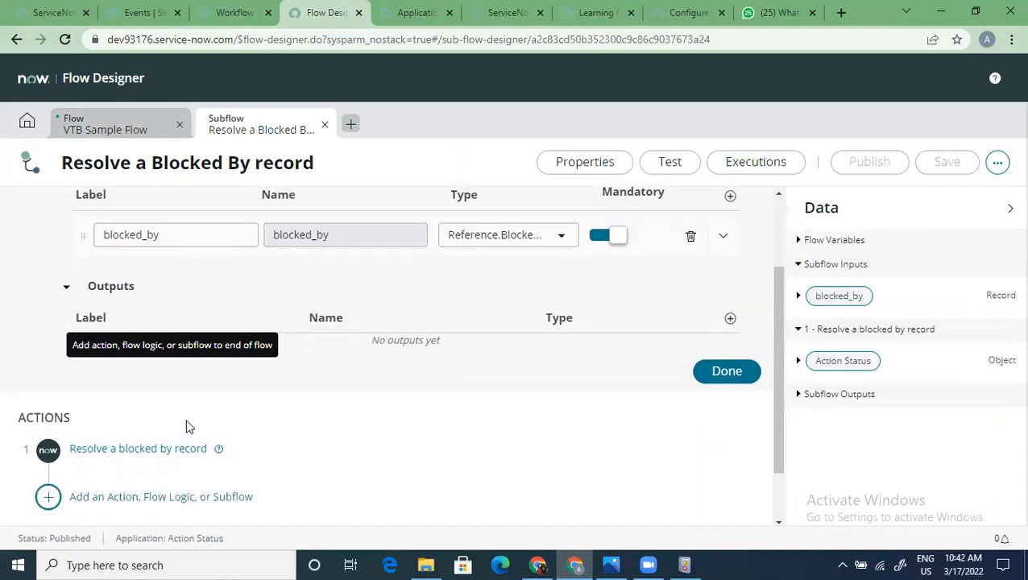
pyautogui.scroll(3, 185, 426)
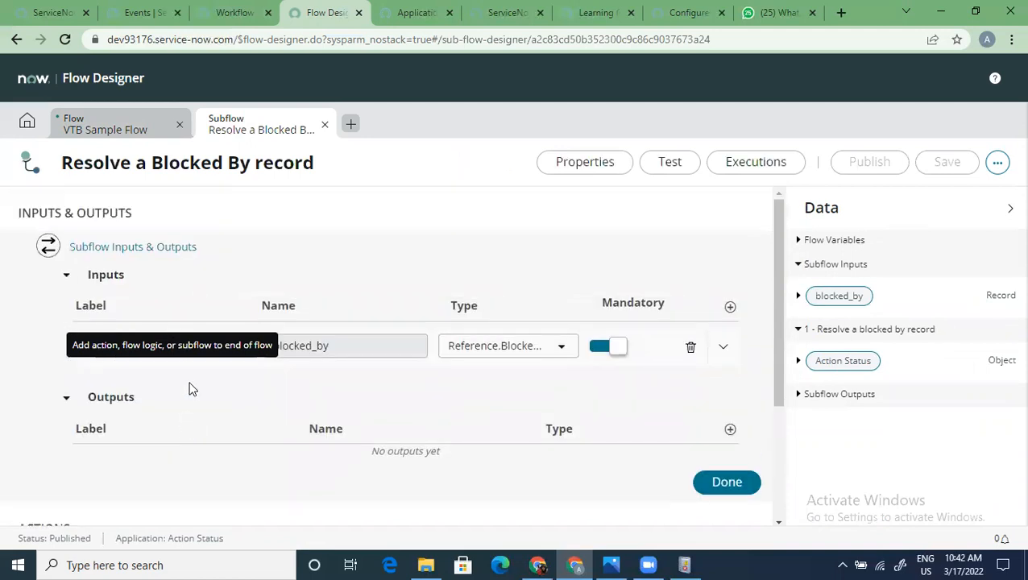
pyautogui.click(327, 125)
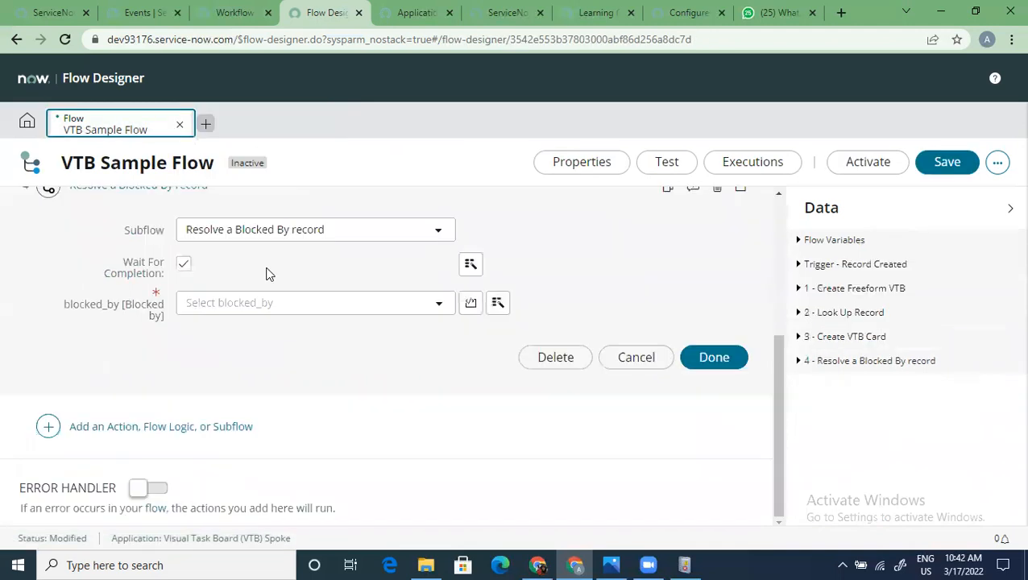
# Reload the VTB Sample Flow page to discard the unsaved Resolve a Blocked By record subflow step
pyautogui.scroll(4, 244, 266)
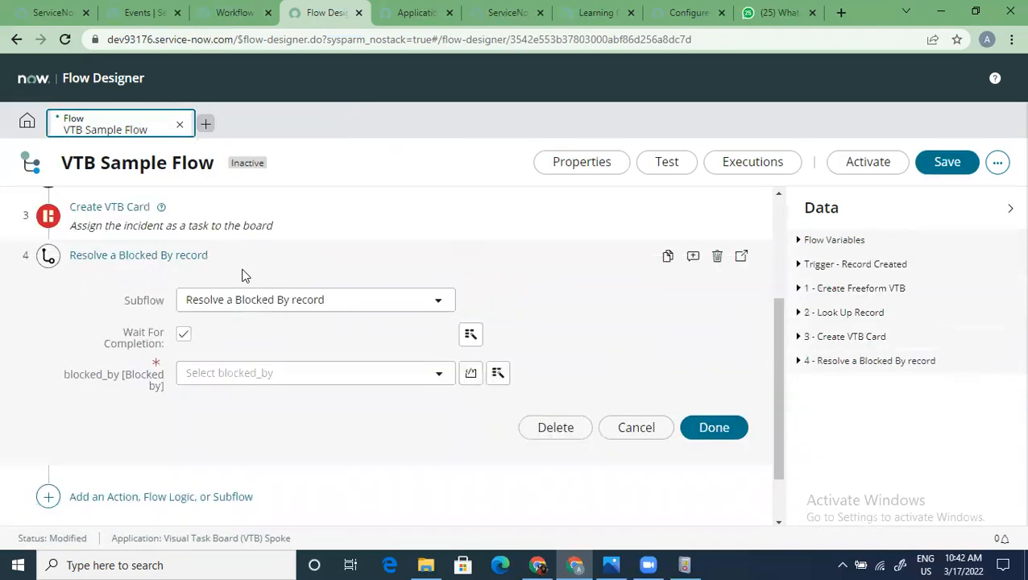
pyautogui.click(425, 39)
pyautogui.press('Return')
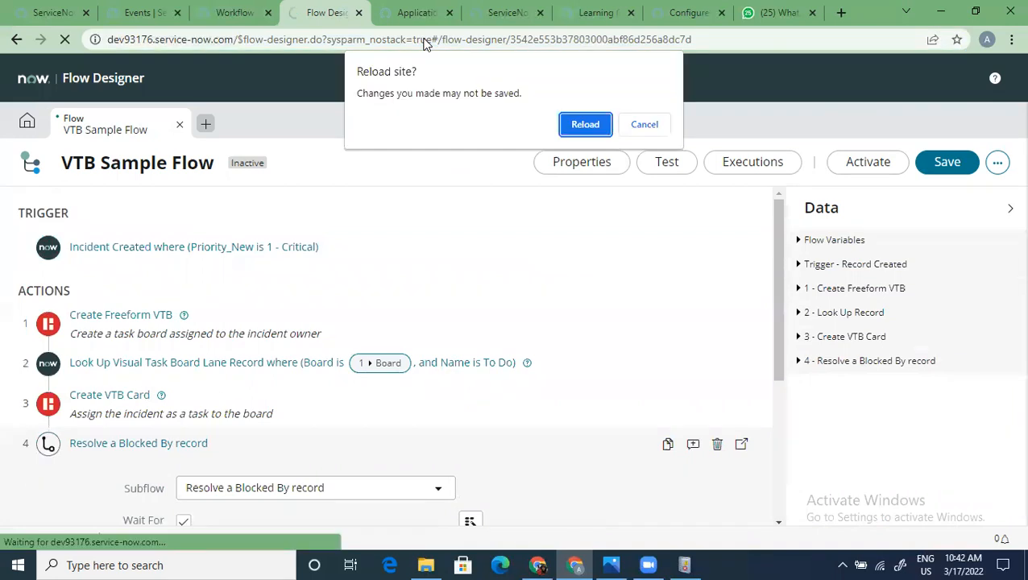
pyautogui.click(580, 124)
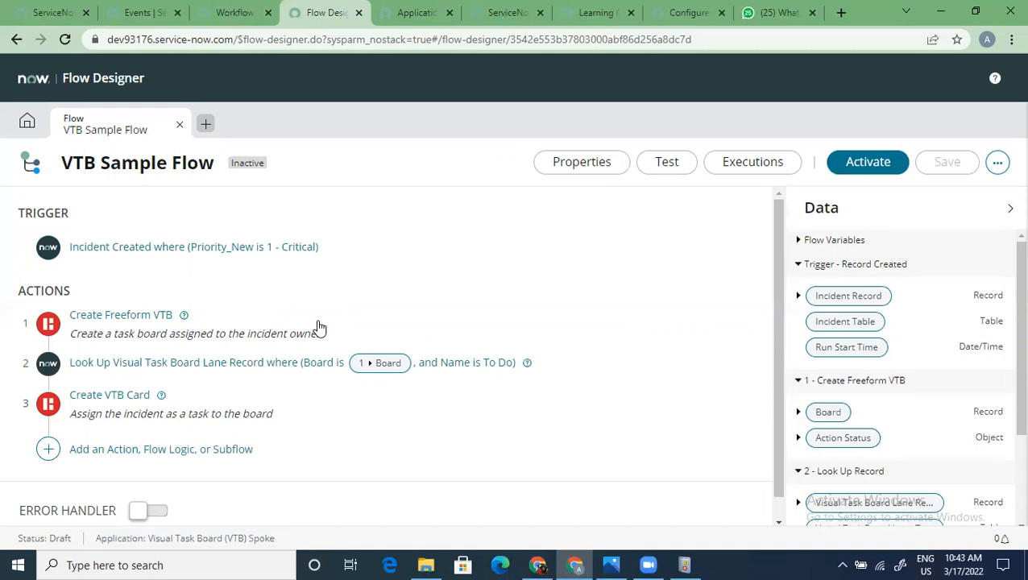
# Review the flow's properties, browse the Application choices without picking another, and cancel without updating
pyautogui.click(568, 167)
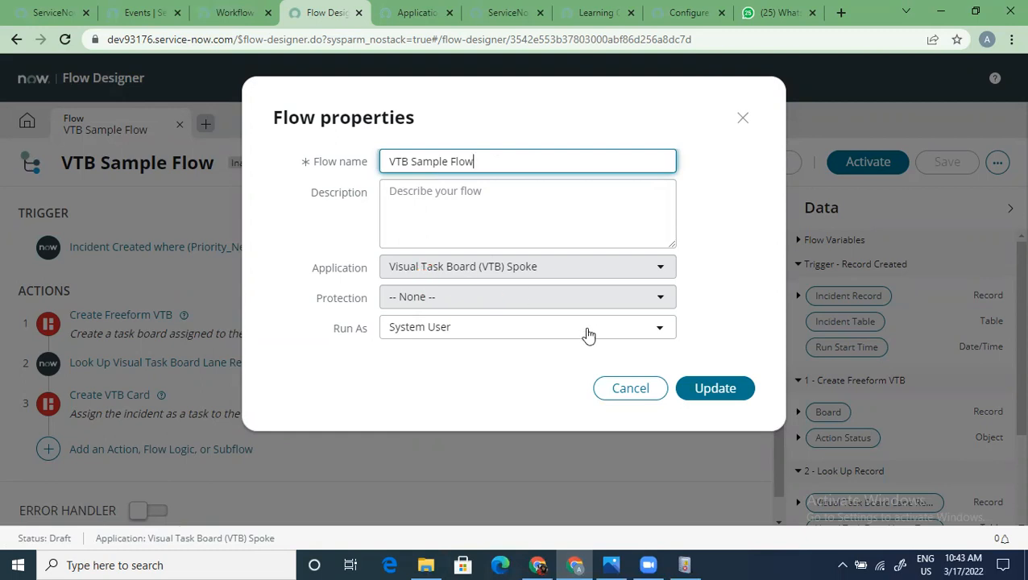
pyautogui.click(594, 264)
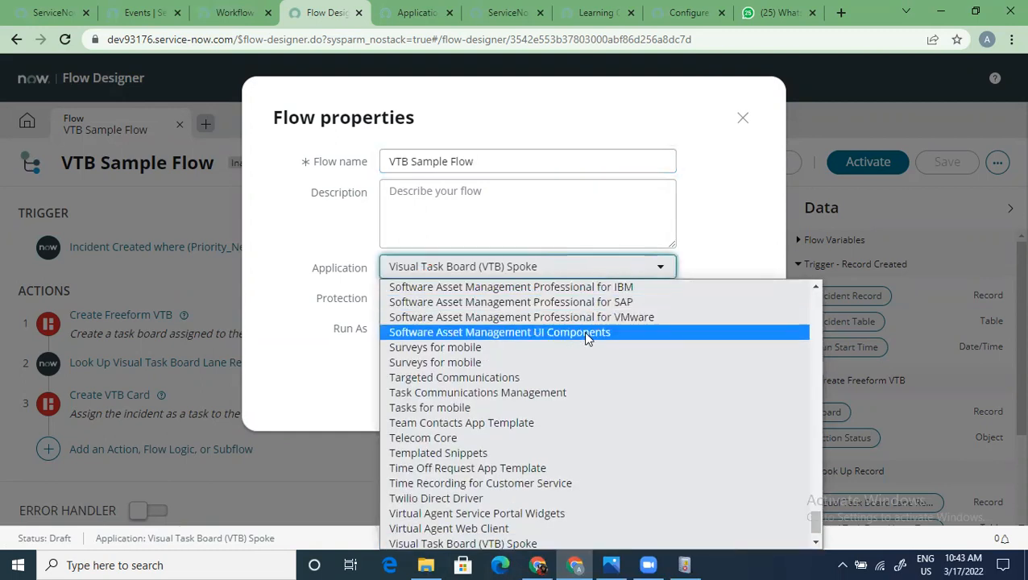
pyautogui.scroll(5, 584, 331)
pyautogui.scroll(15, 584, 331)
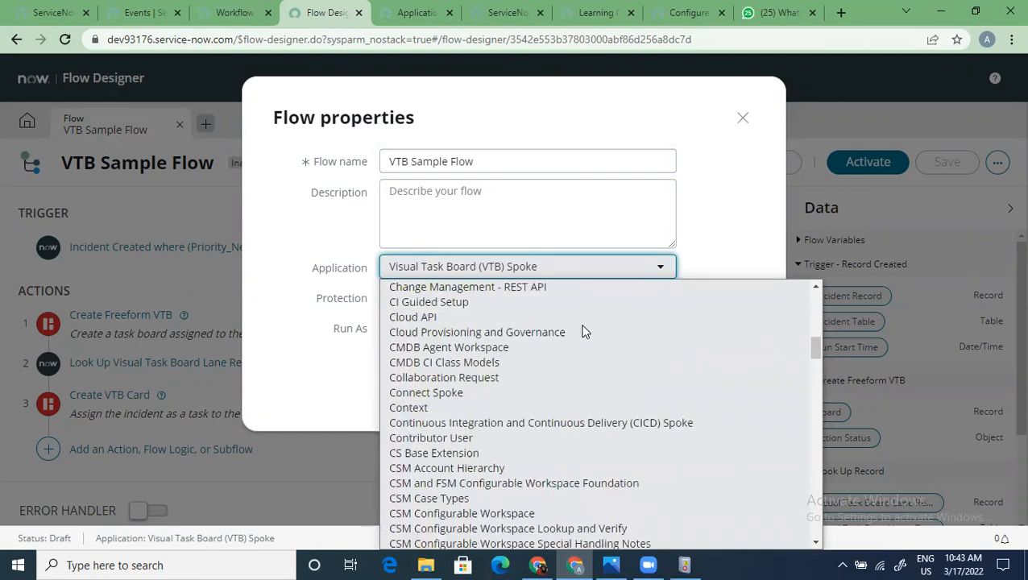
pyautogui.scroll(5, 584, 331)
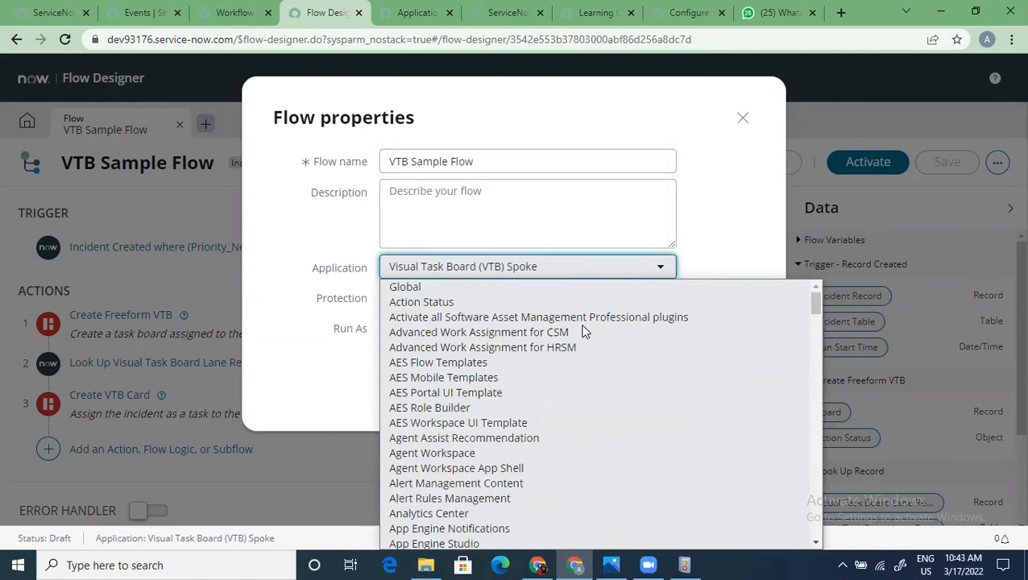
pyautogui.scroll(-20, 584, 331)
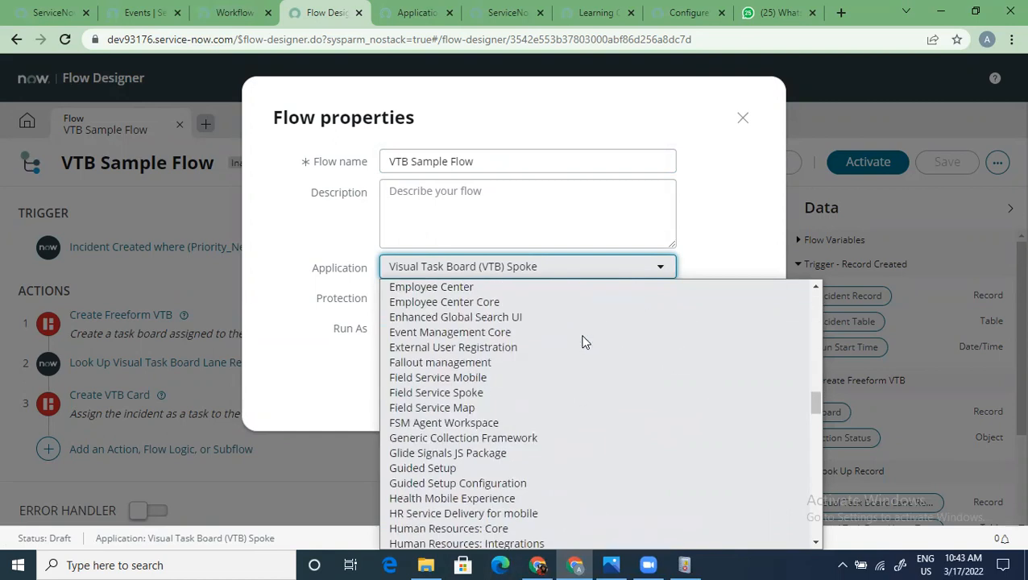
pyautogui.click(745, 222)
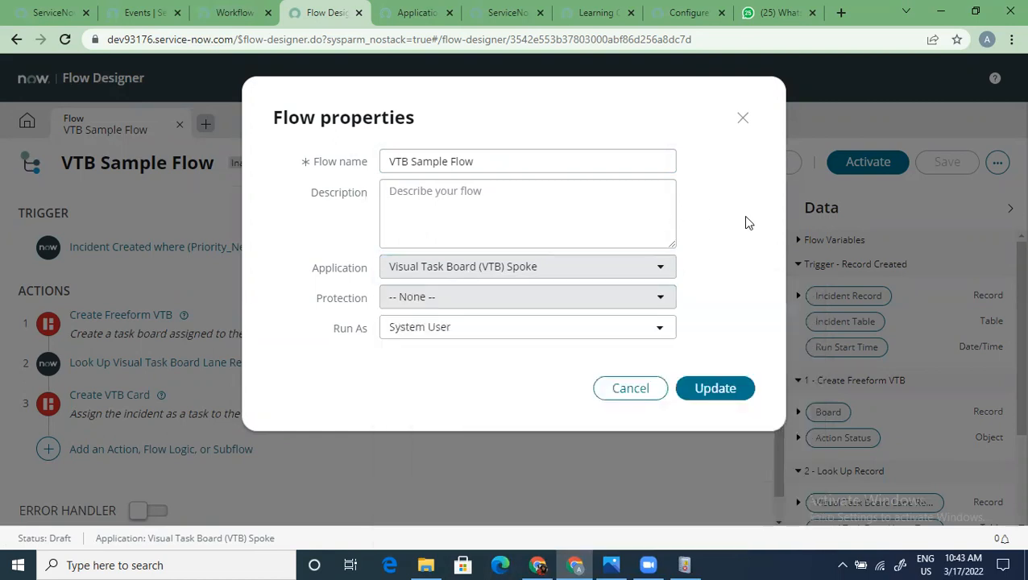
pyautogui.click(654, 387)
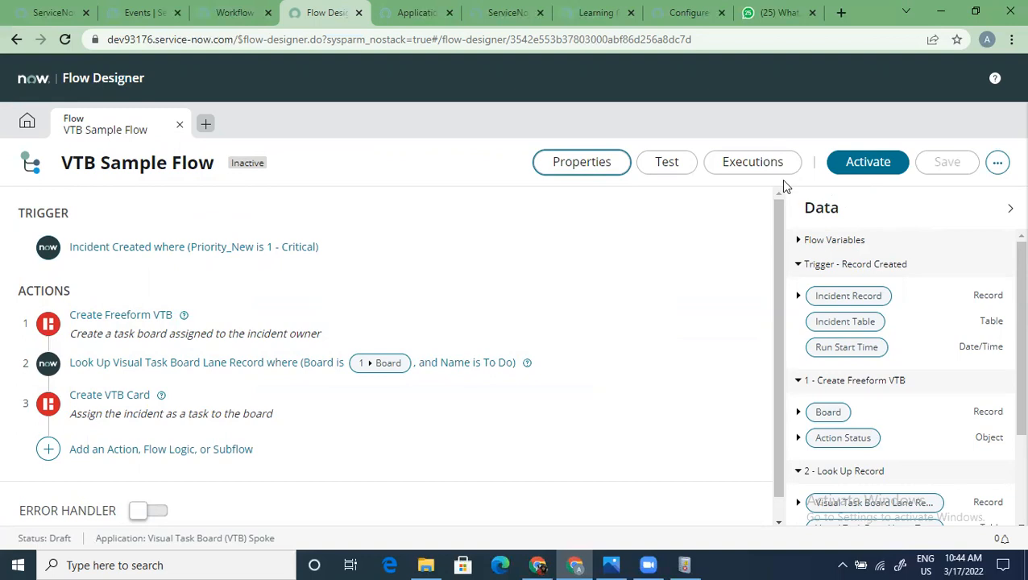
# Set up a flow test with incident record INC0000046, preview that incident's details, and close the preview
pyautogui.click(657, 176)
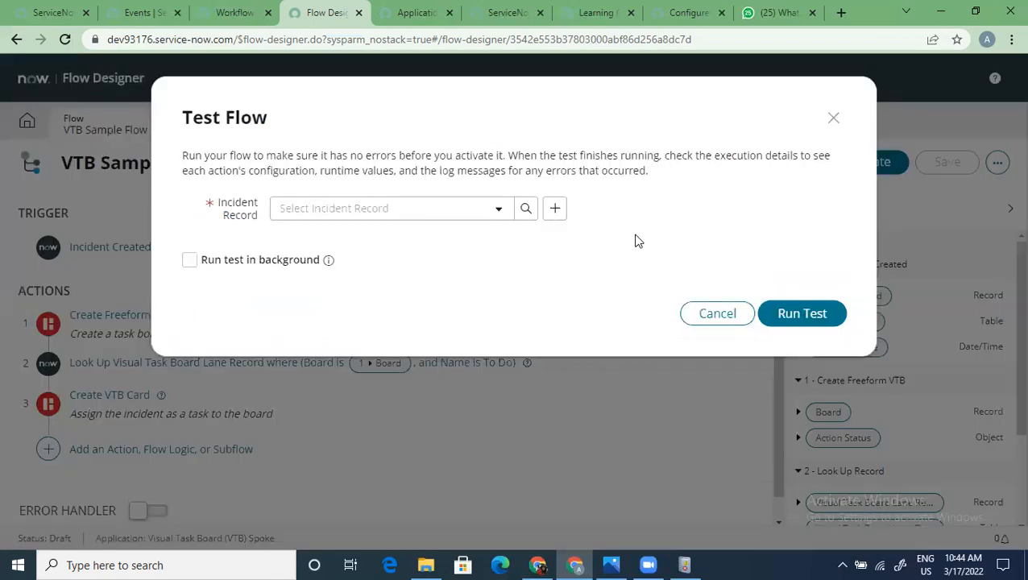
pyautogui.click(496, 211)
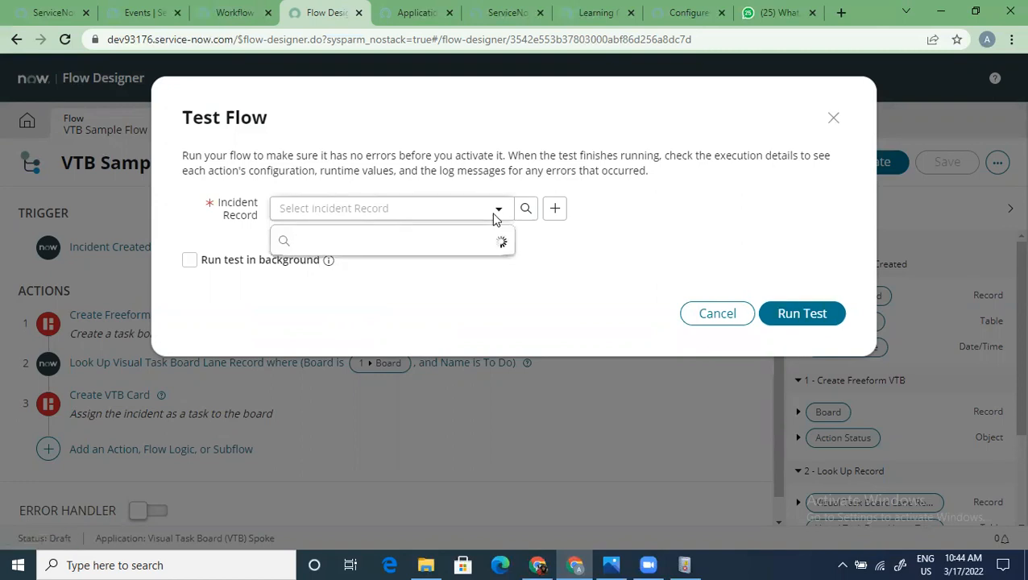
pyautogui.click(342, 363)
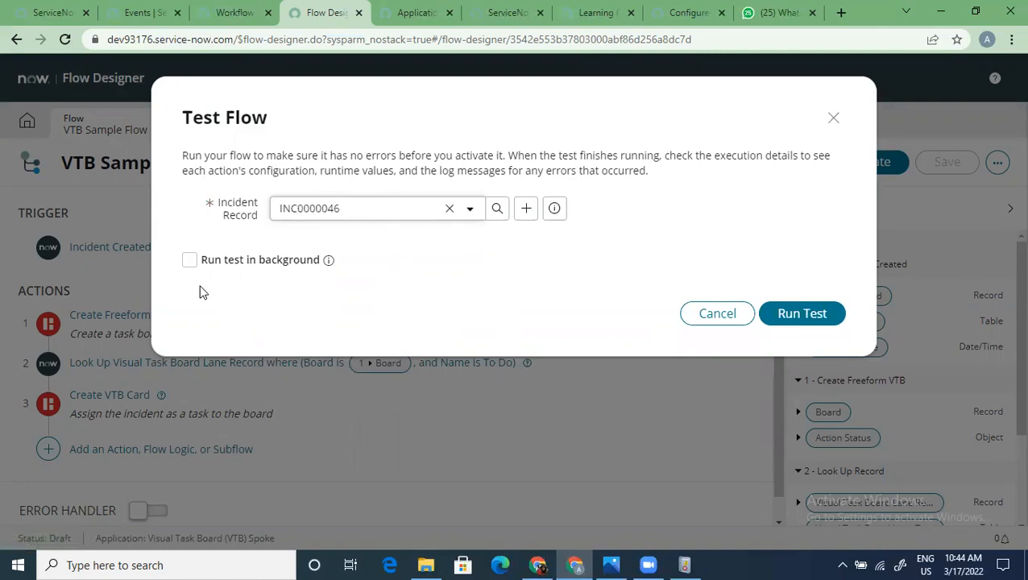
pyautogui.click(555, 210)
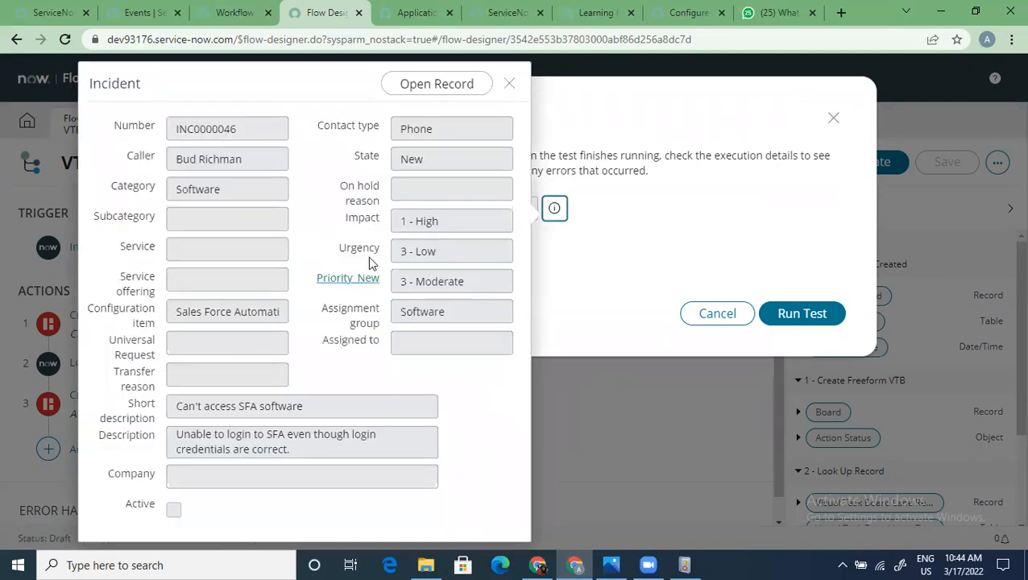
pyautogui.click(509, 84)
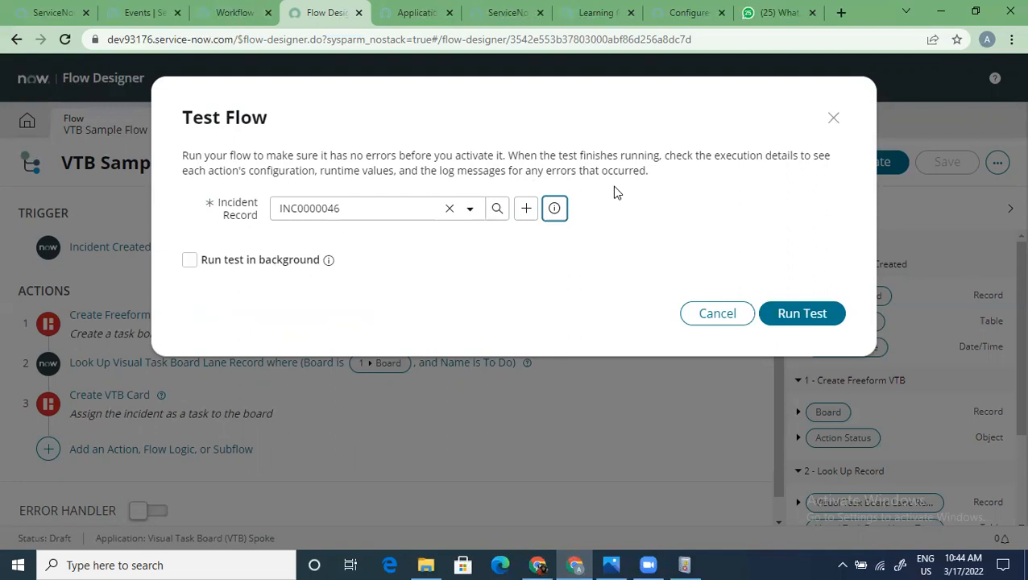
# Run the flow test on incident INC0000046 and open its execution details
pyautogui.click(815, 317)
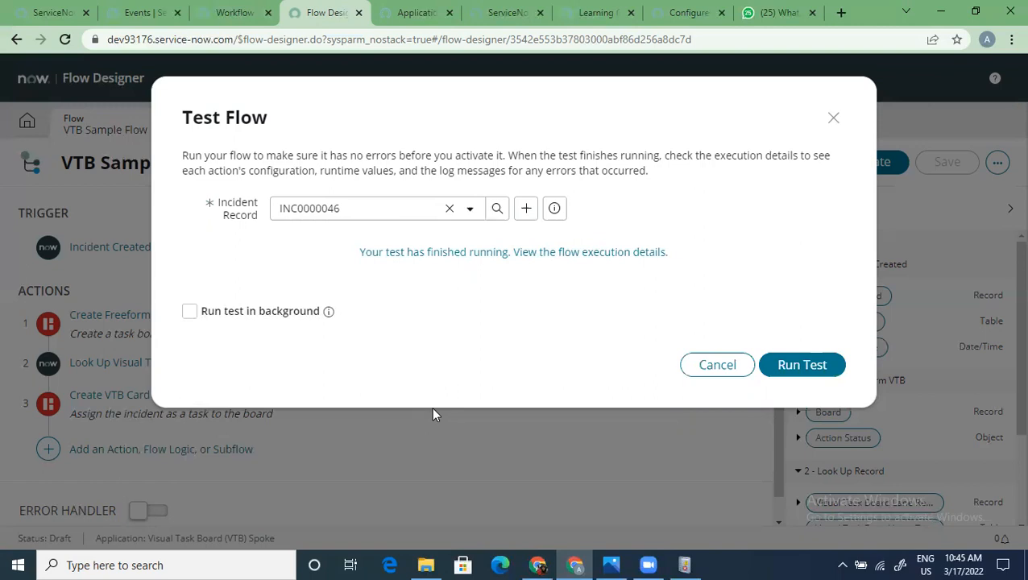
pyautogui.click(540, 254)
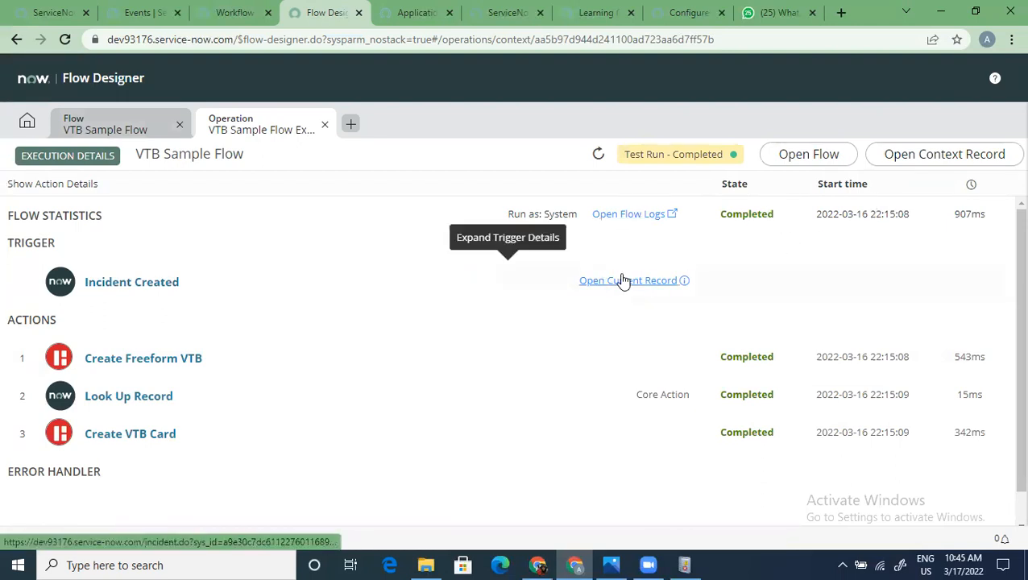
# Preview the current incident record from the Incident Created trigger, close the preview, and look over the executed actions
pyautogui.click(684, 283)
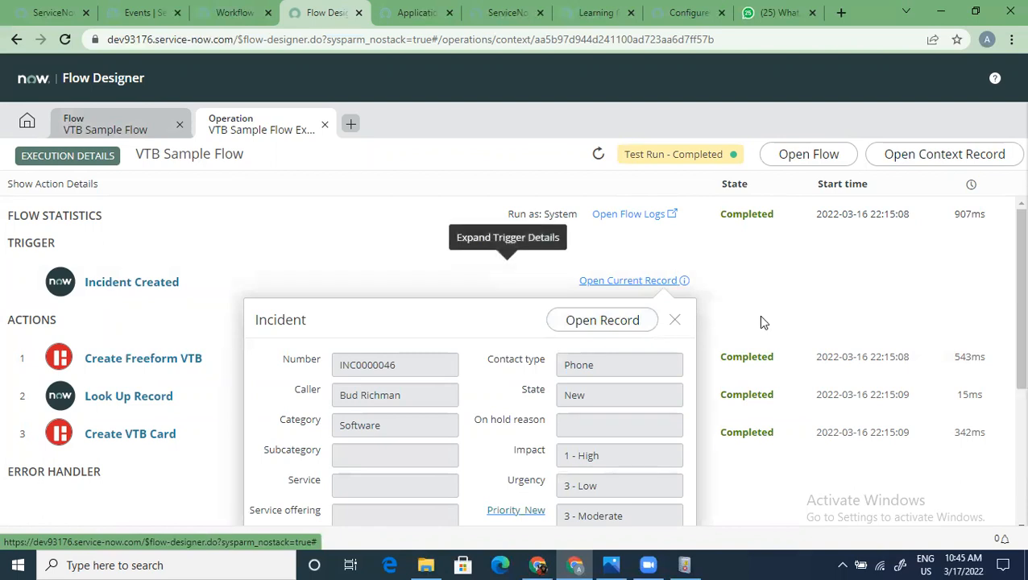
pyautogui.click(792, 493)
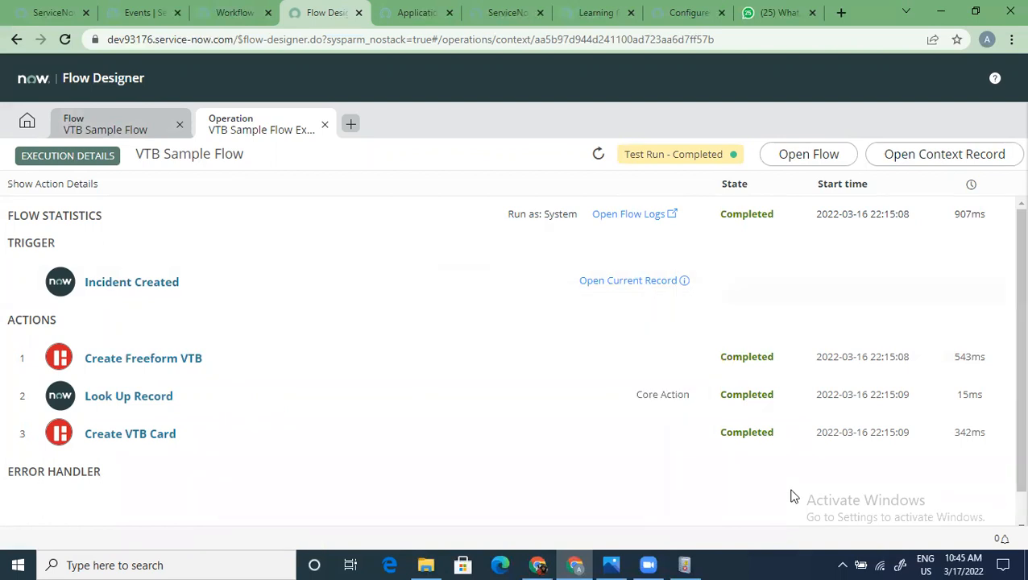
pyautogui.click(639, 286)
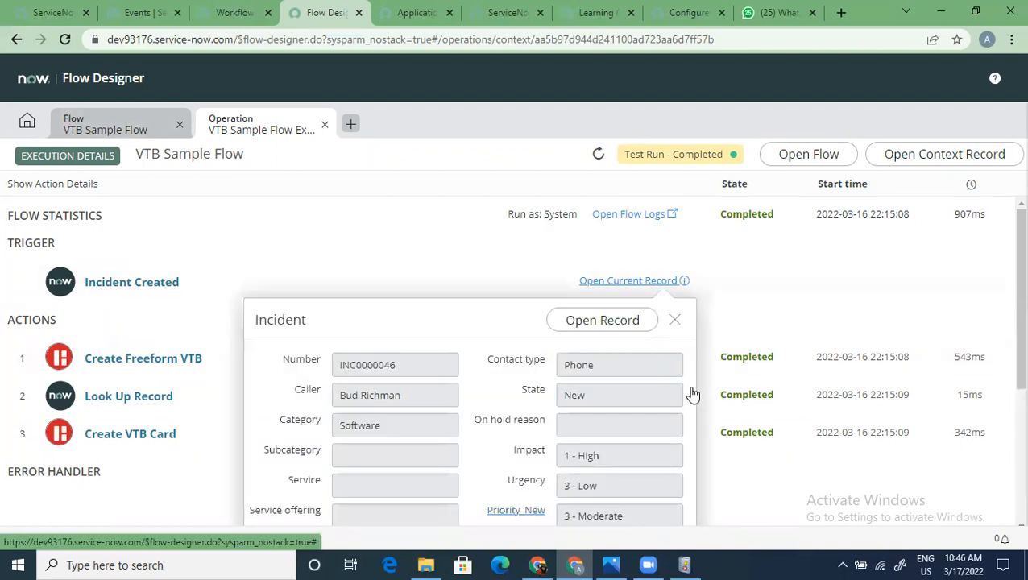
pyautogui.click(798, 509)
pyautogui.scroll(-1, 787, 371)
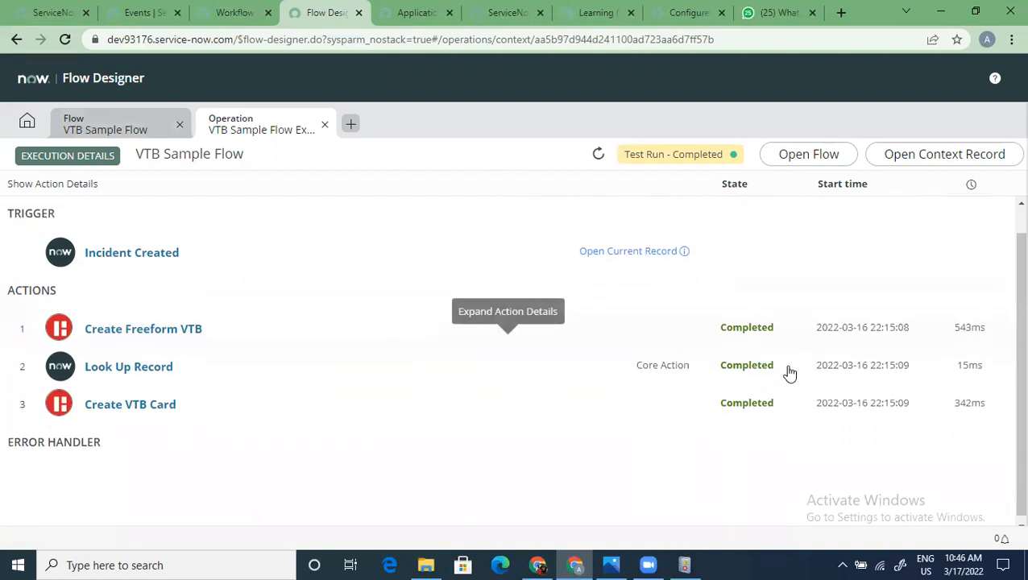
pyautogui.scroll(1, 561, 344)
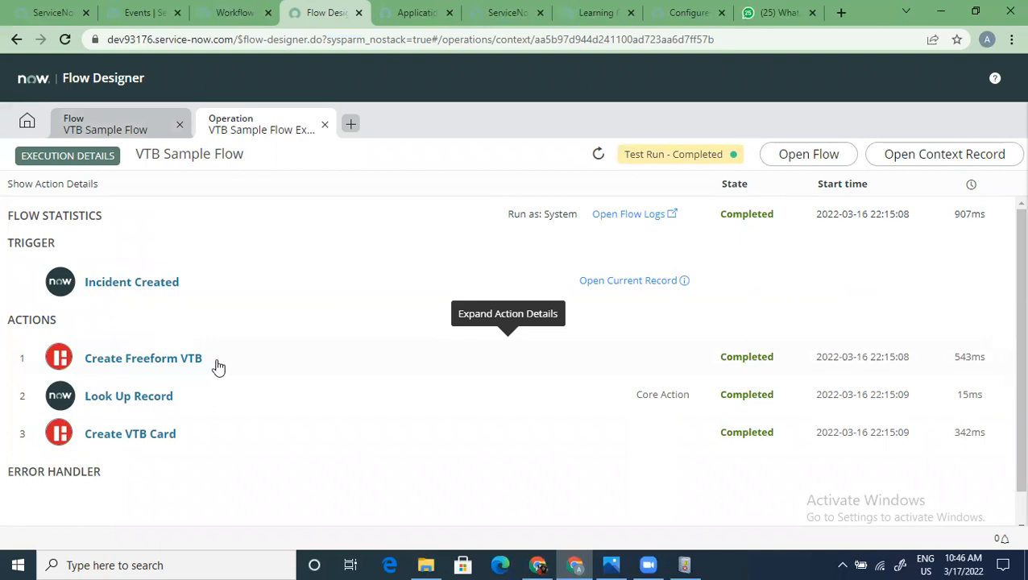
# Review the Create Freeform VTB action's configuration and output data, and open its P1 Incidents board record in a new browser tab
pyautogui.click(501, 355)
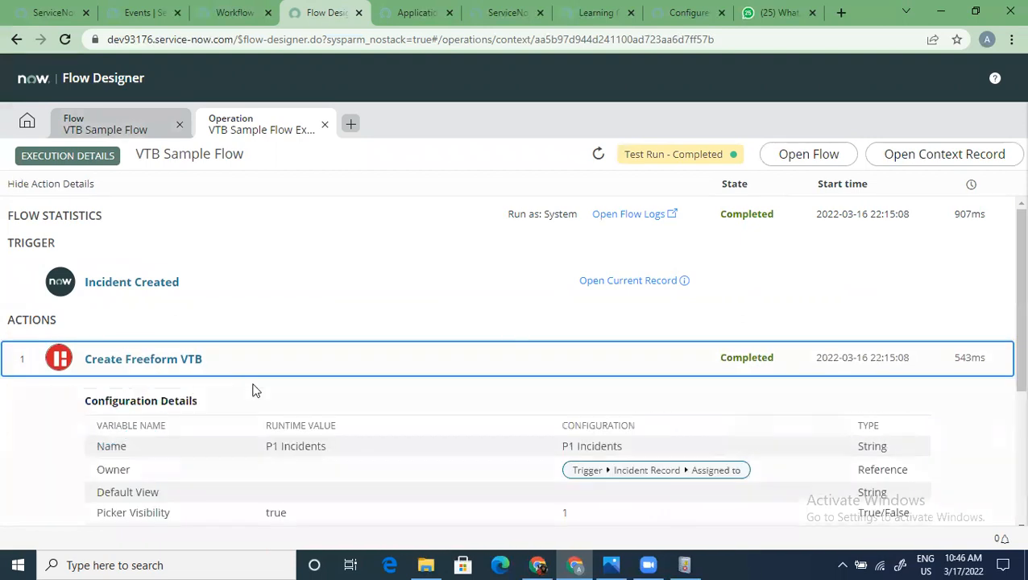
pyautogui.scroll(-1, 418, 448)
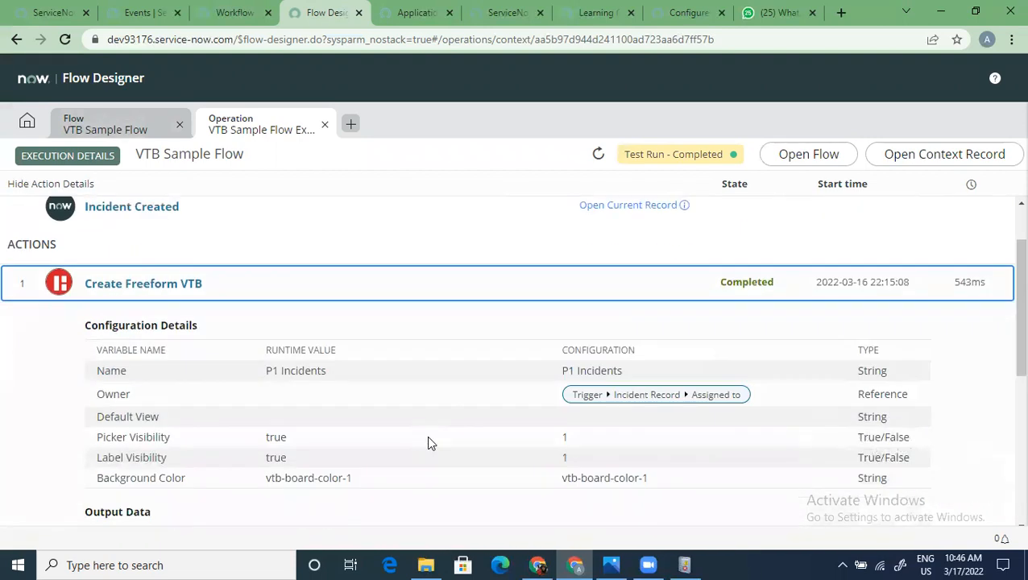
pyautogui.scroll(-1, 428, 442)
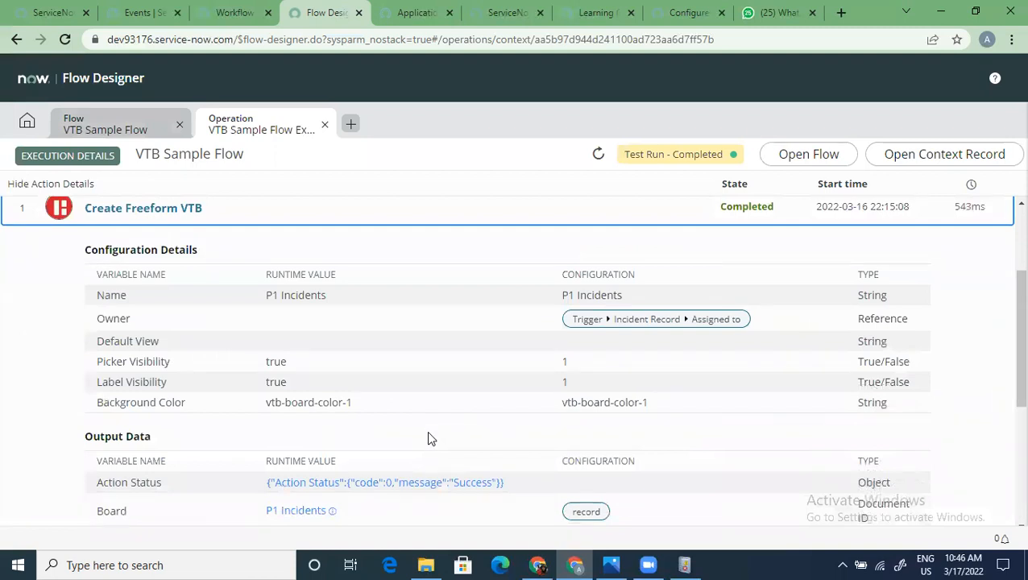
pyautogui.scroll(-1, 428, 438)
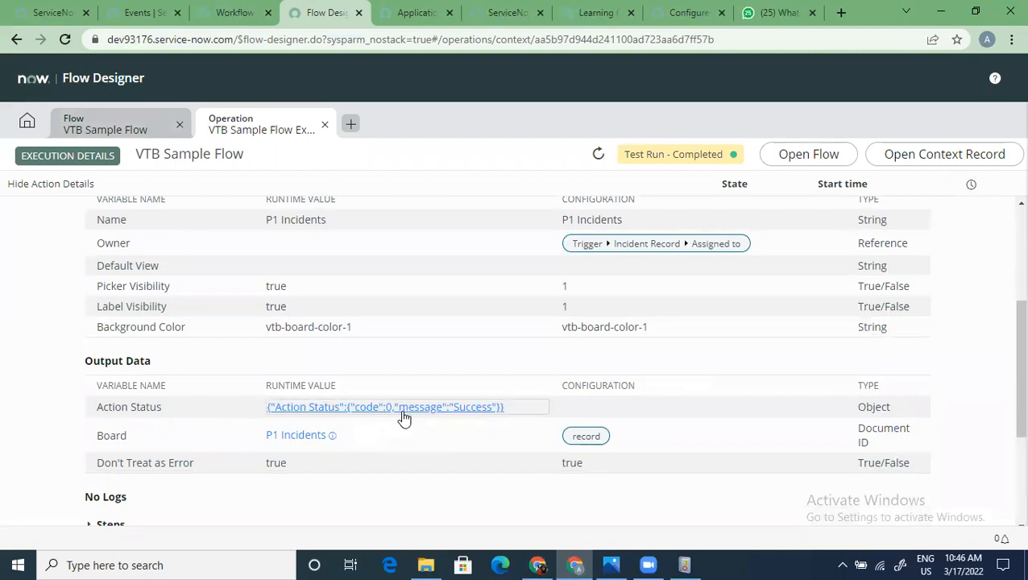
pyautogui.rightClick(293, 443)
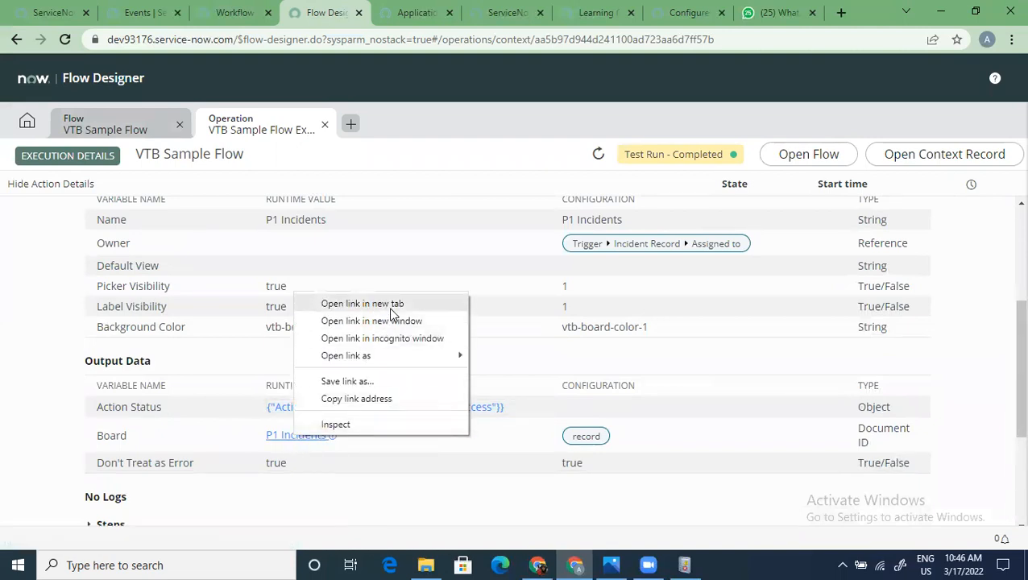
pyautogui.click(392, 313)
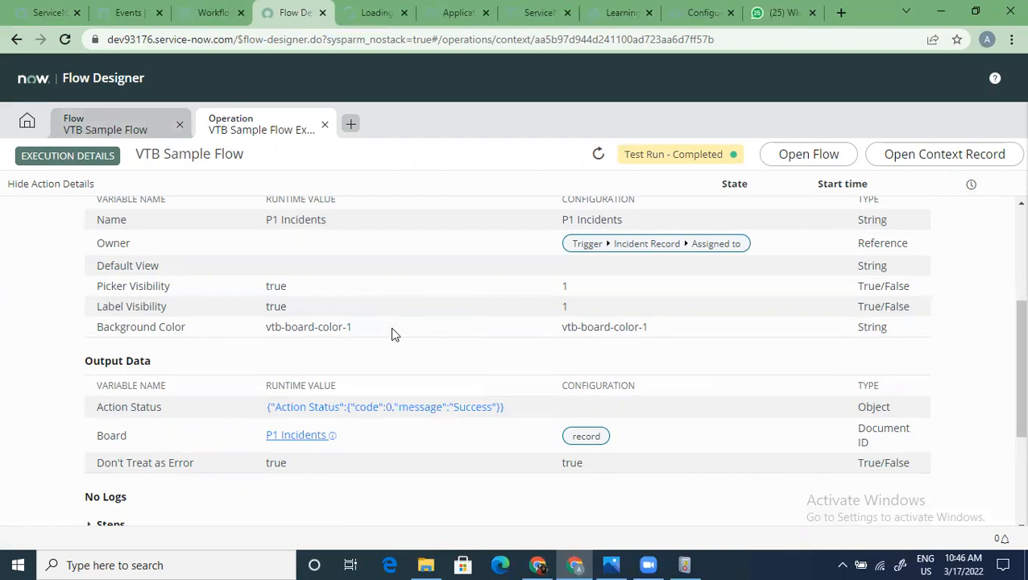
# Expand the Incident Created trigger details and examine its session information, configuration and trigger output alongside the first action's details
pyautogui.scroll(-3, 392, 346)
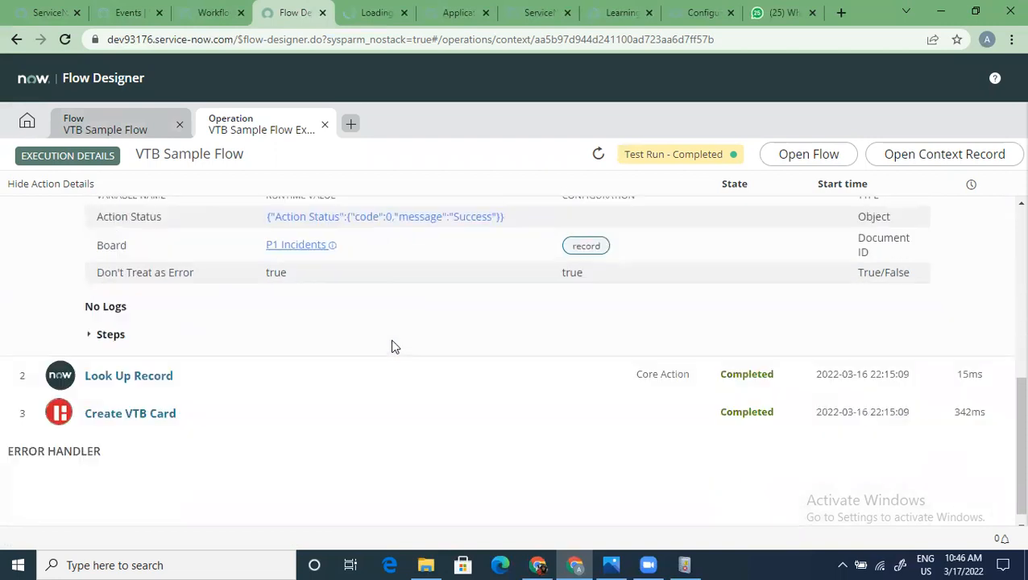
pyautogui.scroll(2, 211, 402)
pyautogui.scroll(3, 211, 403)
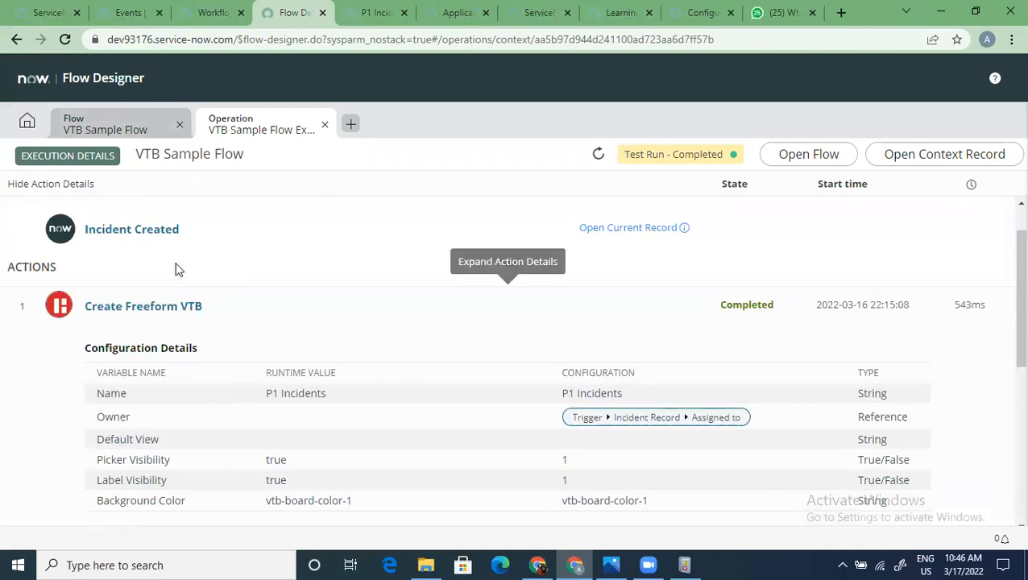
pyautogui.click(149, 230)
pyautogui.scroll(-2, 259, 388)
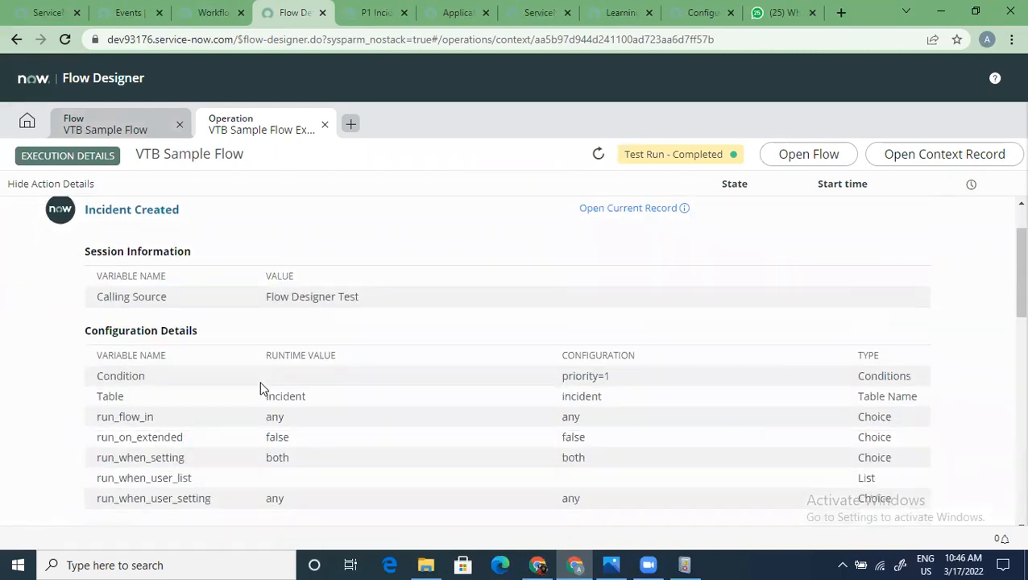
pyautogui.scroll(-1, 260, 387)
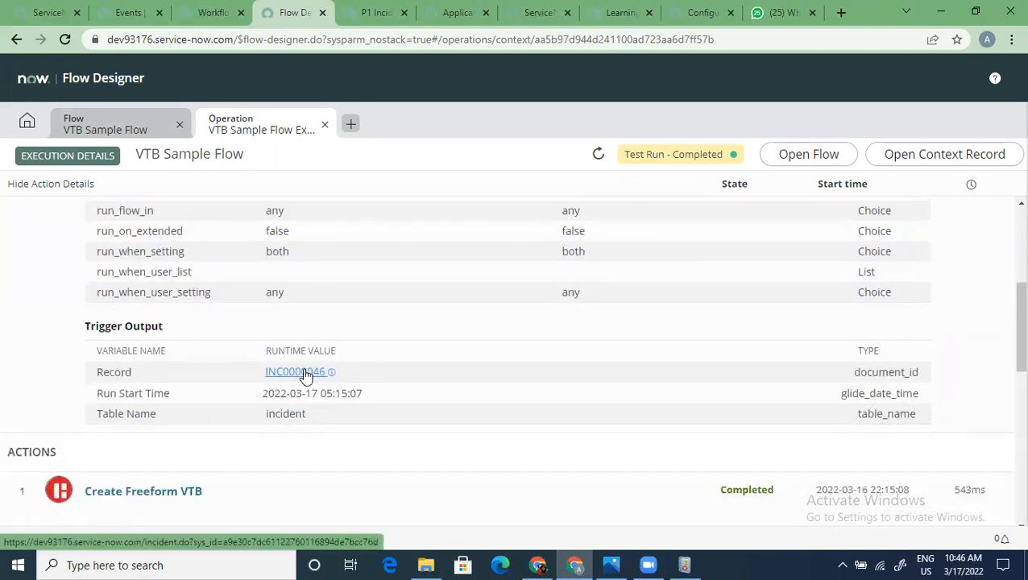
pyautogui.scroll(-5, 305, 376)
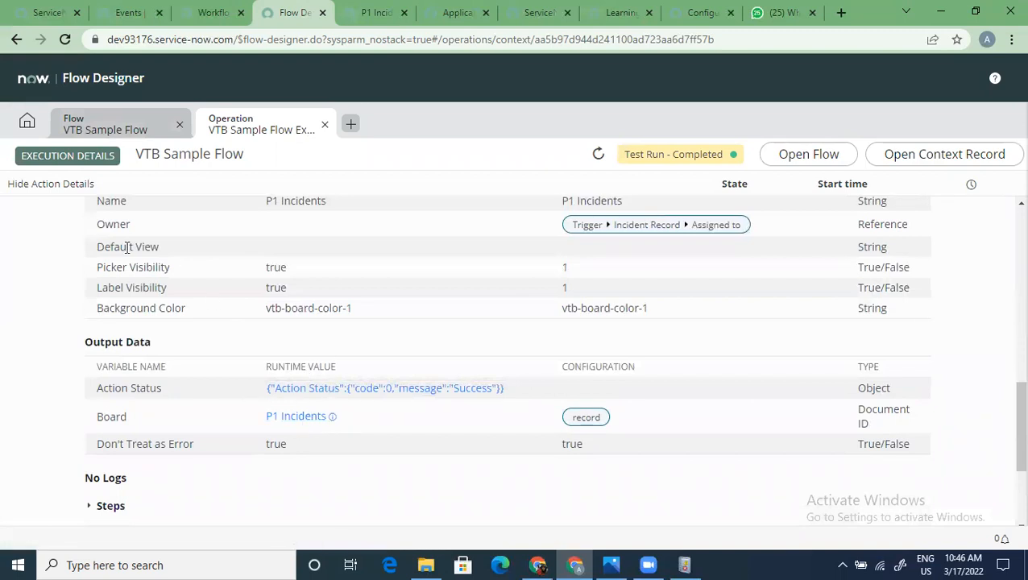
pyautogui.scroll(2, 113, 273)
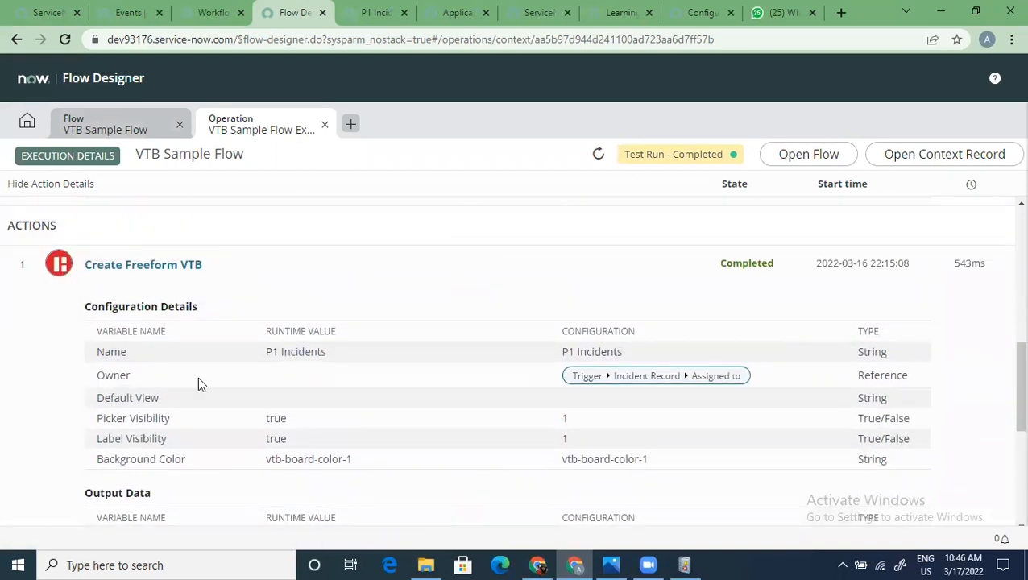
pyautogui.scroll(-5, 197, 376)
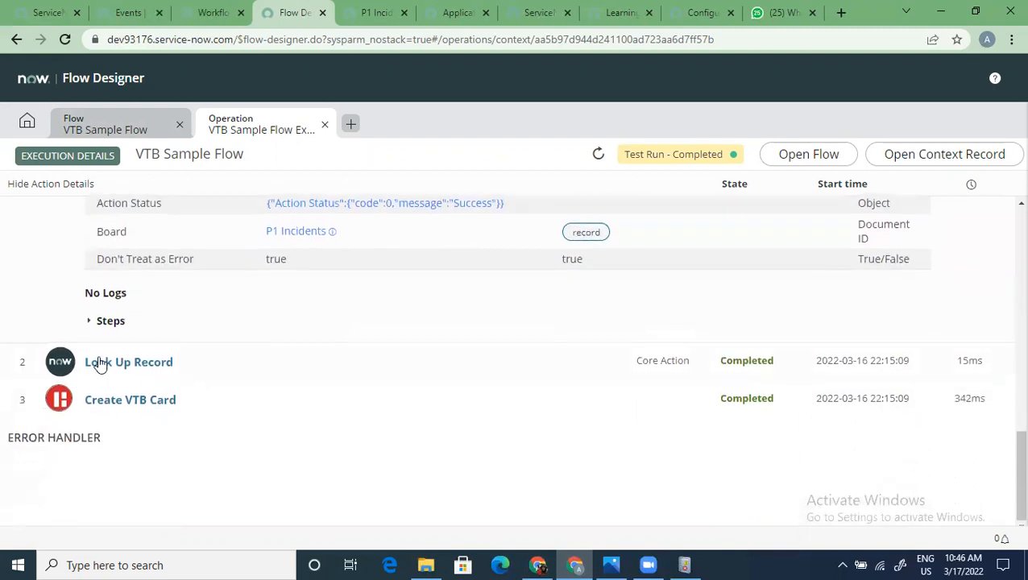
# Review the Look Up Record action's configuration and output data, and open its To Do lane record in a new browser tab
pyautogui.click(99, 364)
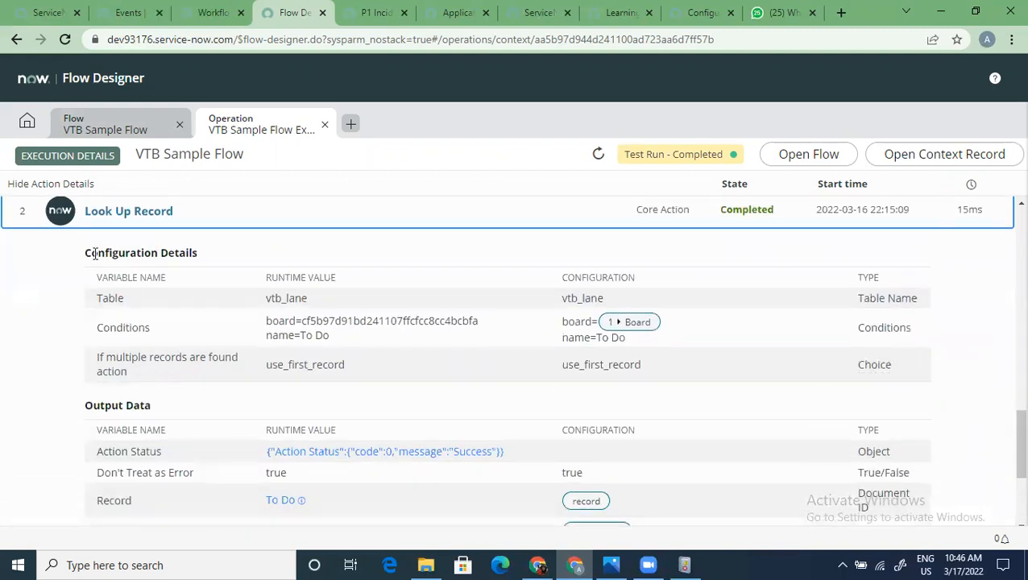
pyautogui.scroll(-2, 258, 364)
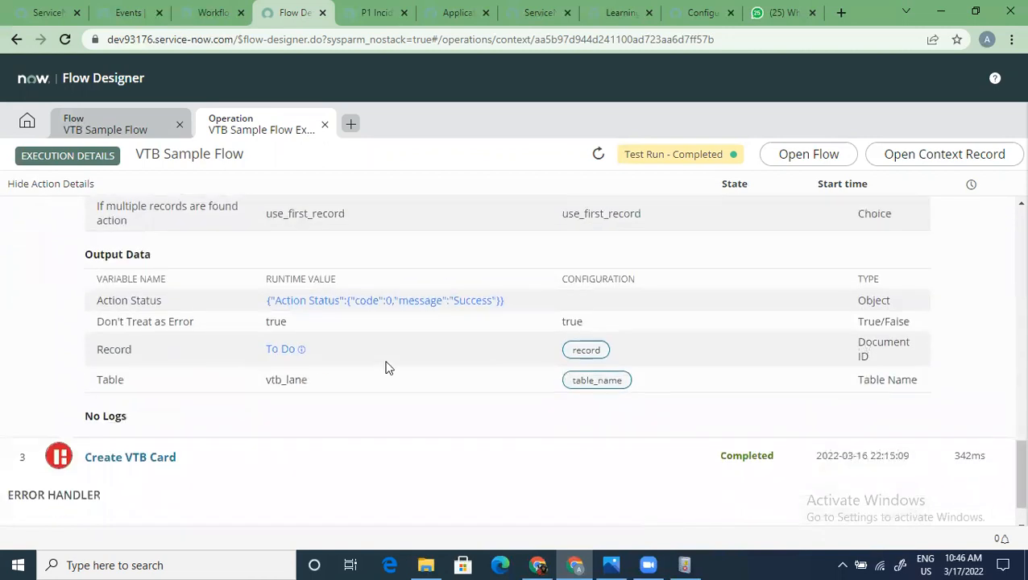
pyautogui.rightClick(282, 353)
pyautogui.click(316, 360)
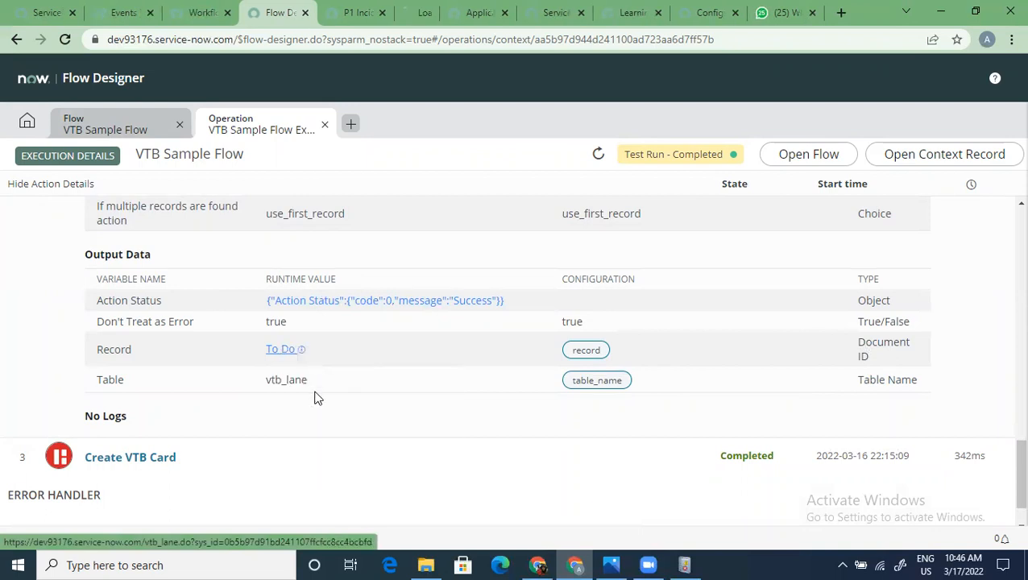
# Expand the Create VTB Card action and review its board, lane and task configuration and its output data
pyautogui.scroll(-1, 242, 451)
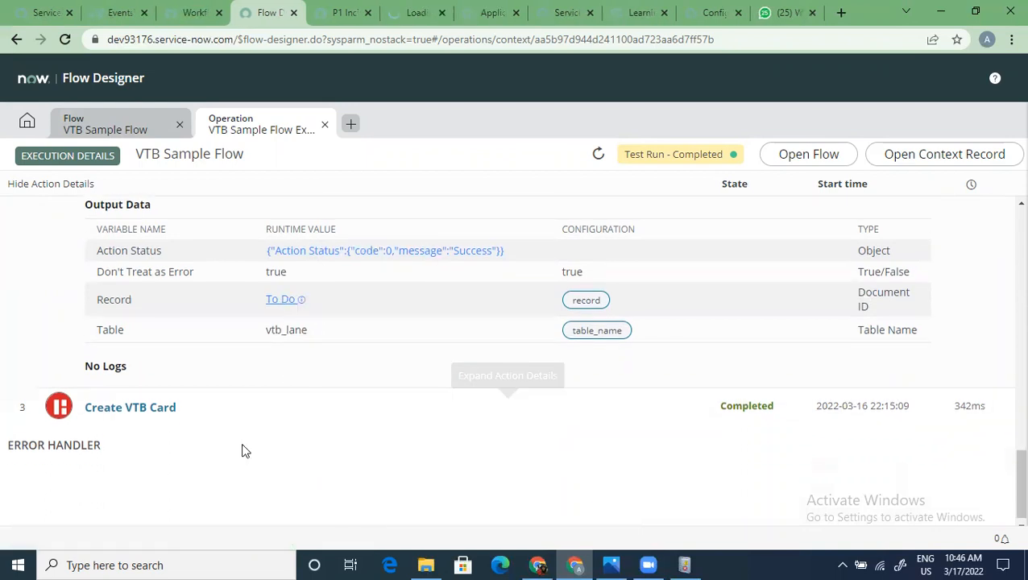
pyautogui.click(129, 403)
pyautogui.scroll(-3, 542, 473)
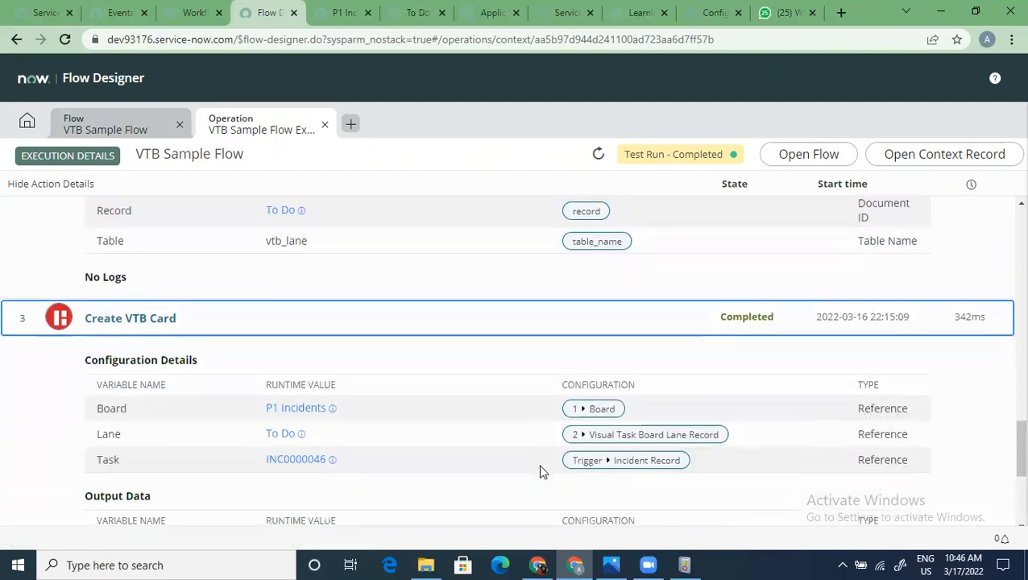
pyautogui.scroll(-3, 541, 473)
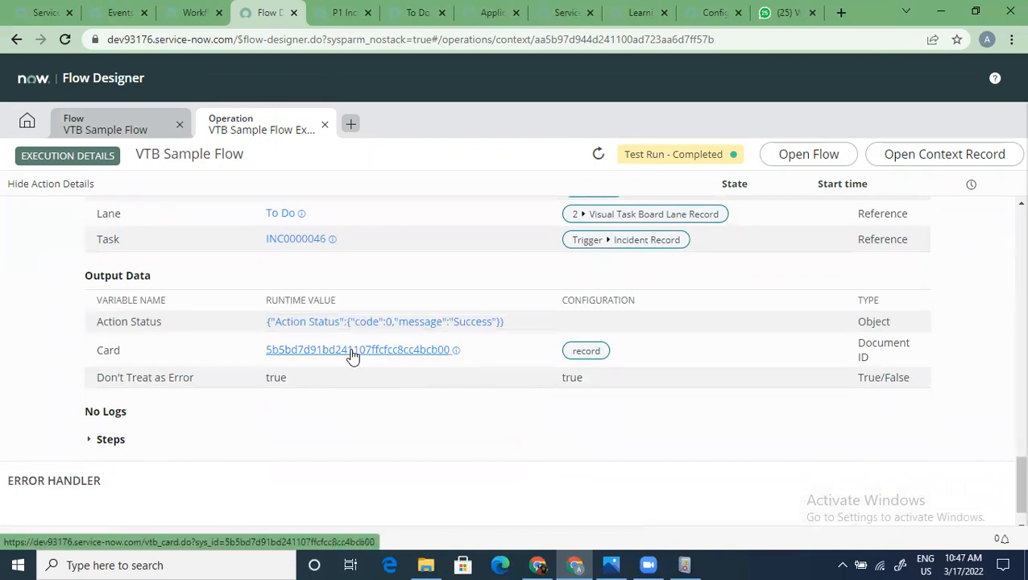
pyautogui.scroll(-1, 633, 444)
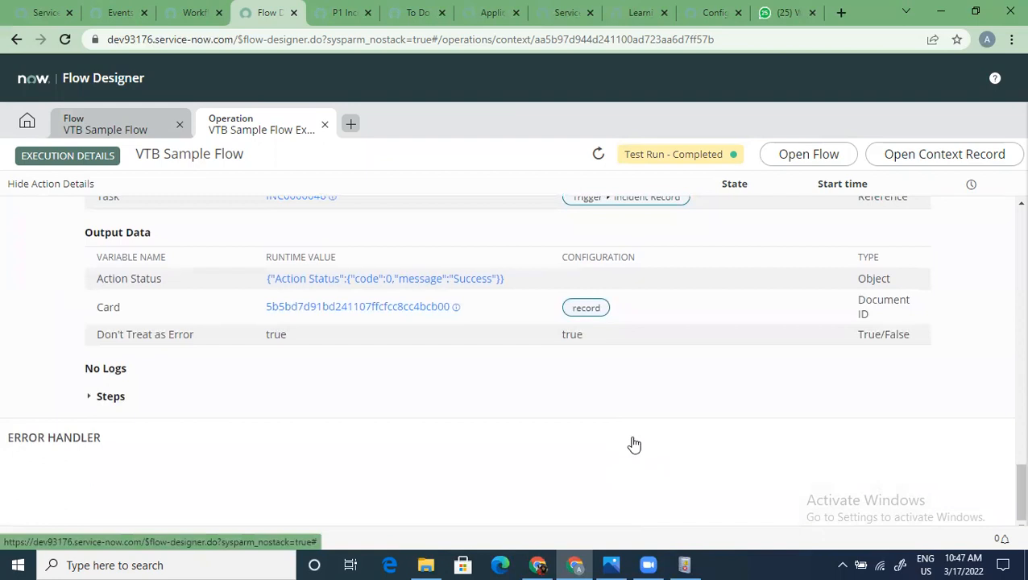
pyautogui.scroll(15, 634, 443)
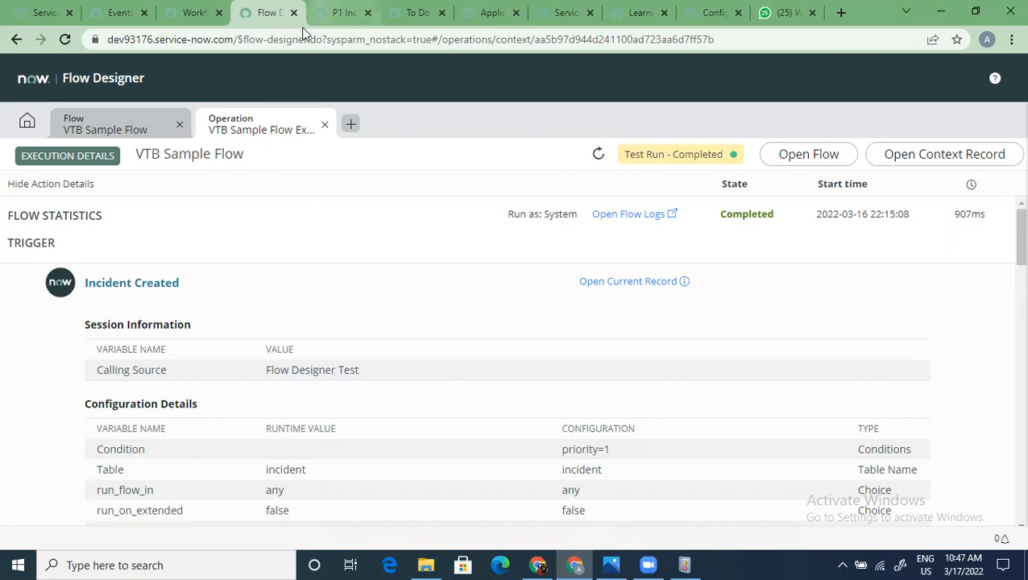
# Switch to the P1 Incidents board record, load its related lists, and show the visual task board in a restored-down browser window
pyautogui.click(337, 13)
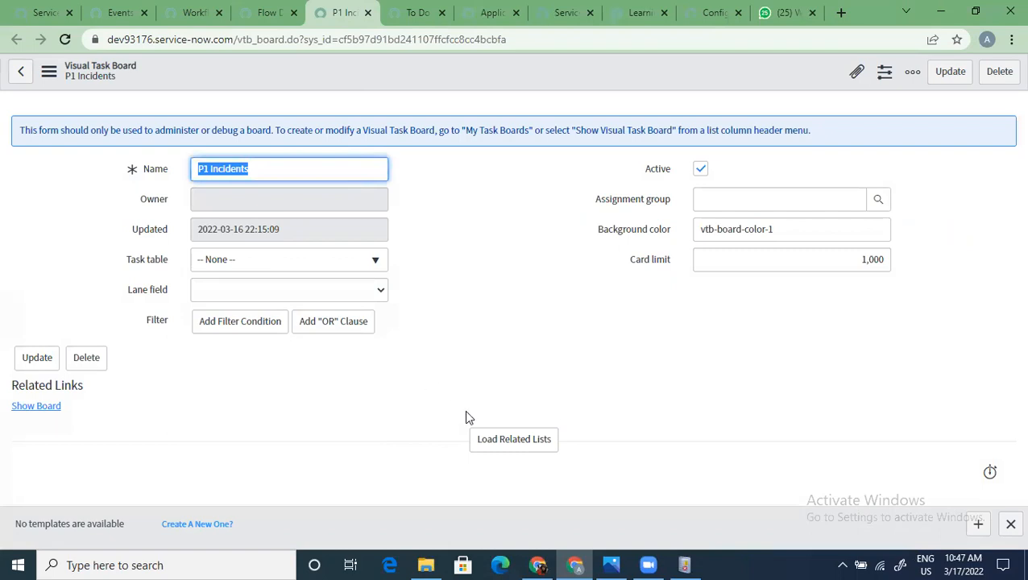
pyautogui.click(514, 439)
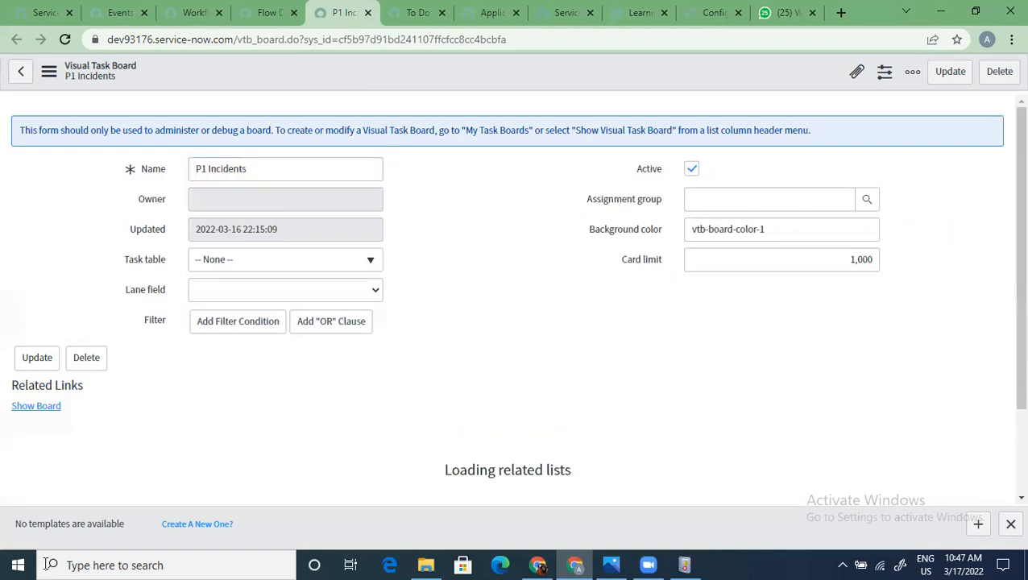
pyautogui.click(42, 408)
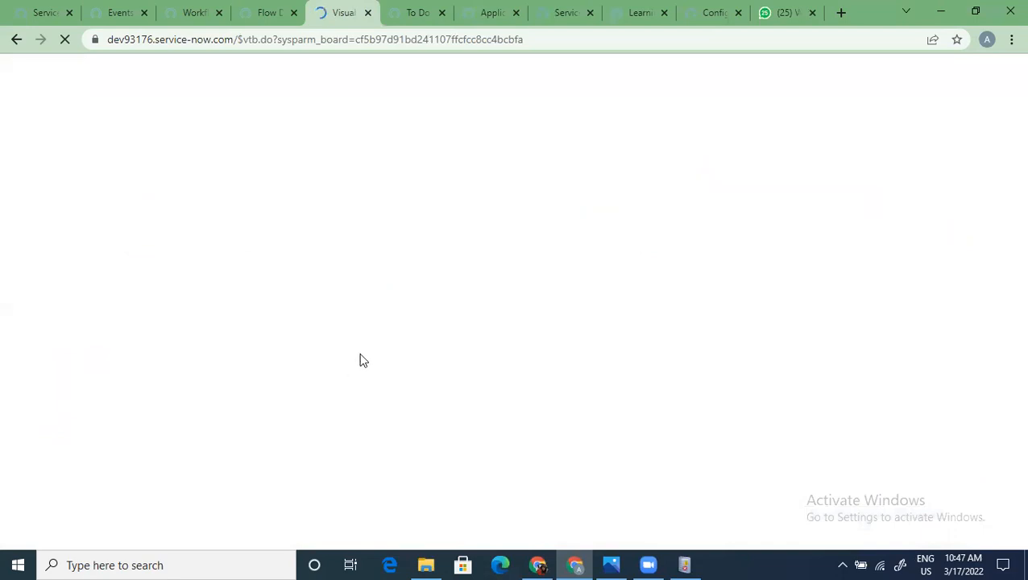
pyautogui.click(974, 17)
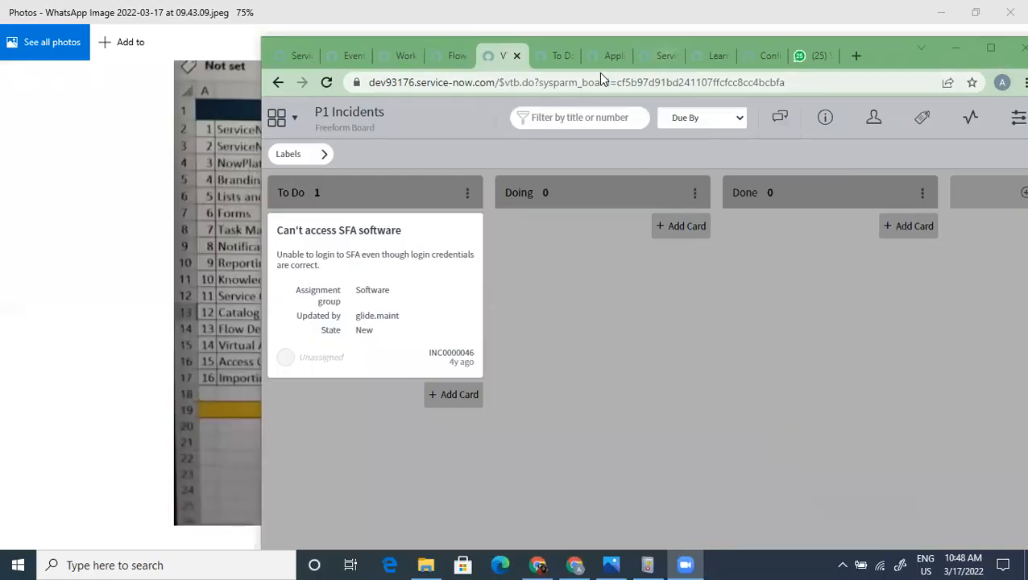
# Switch to the To Do lane record and load its related lists to review the lane's Visual Task Board Cards
pyautogui.click(561, 56)
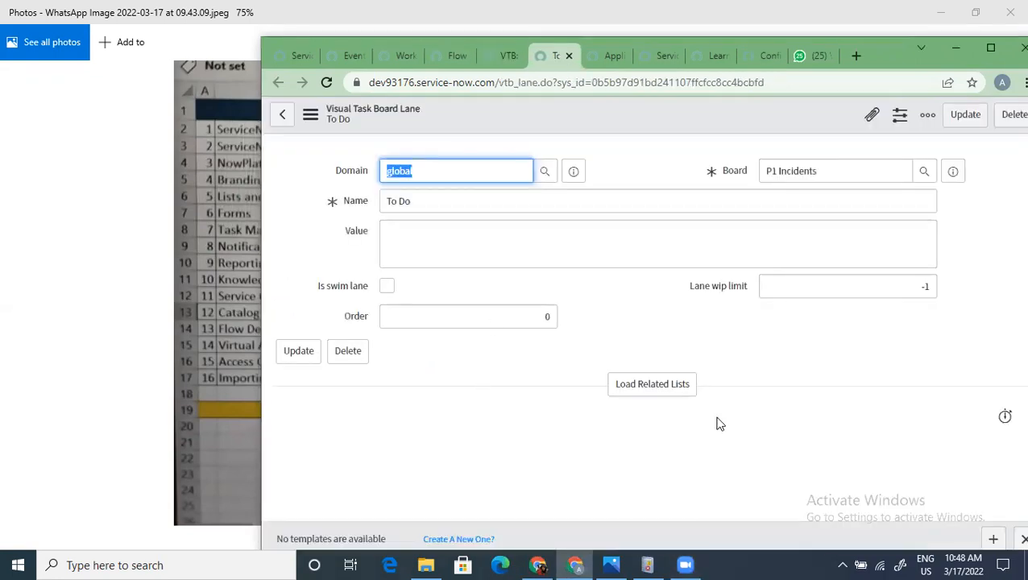
pyautogui.click(655, 387)
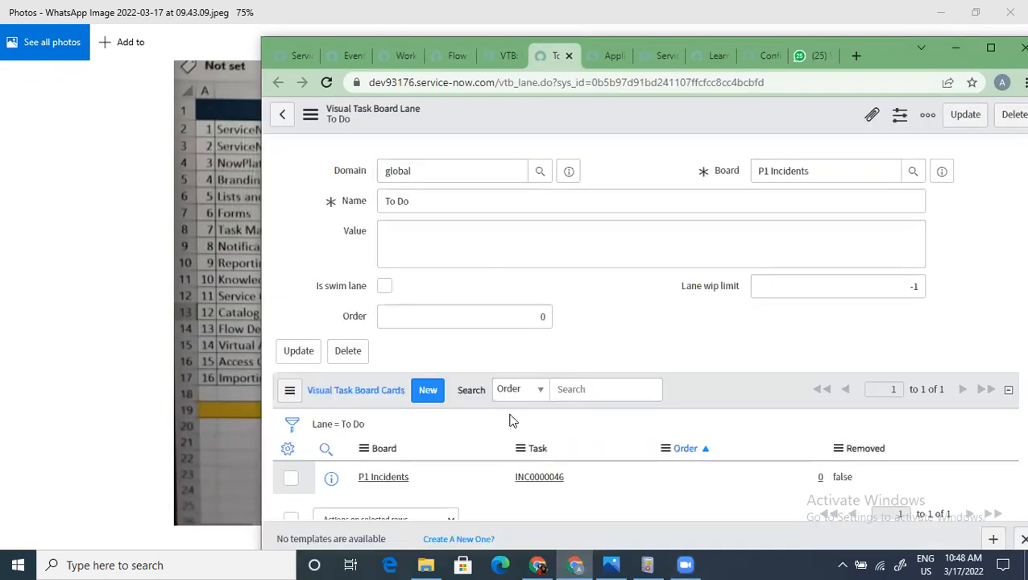
pyautogui.scroll(-1, 492, 435)
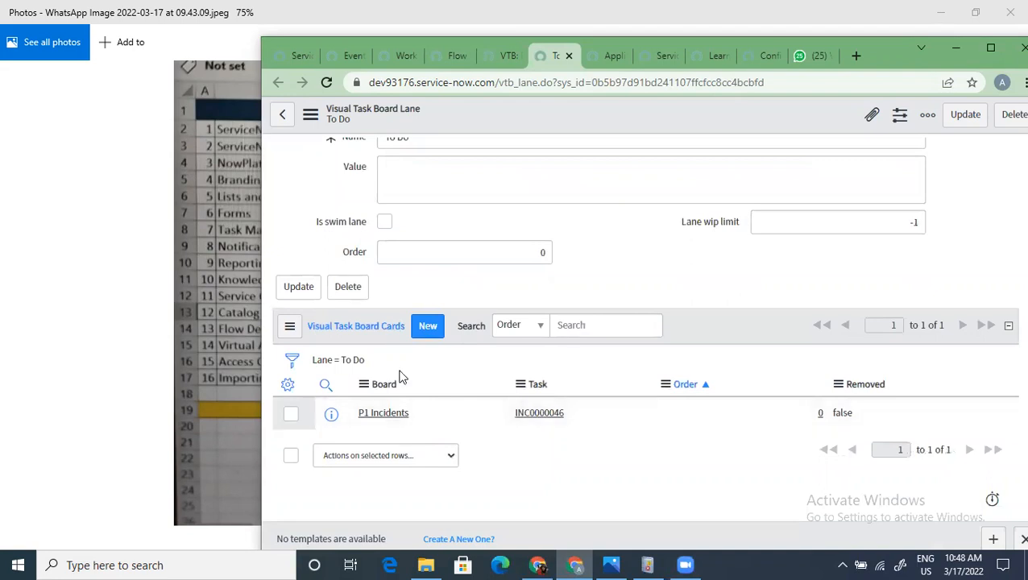
# Return to the VTB Sample Flow execution details, maximize the browser window, and open the flow logs
pyautogui.click(501, 55)
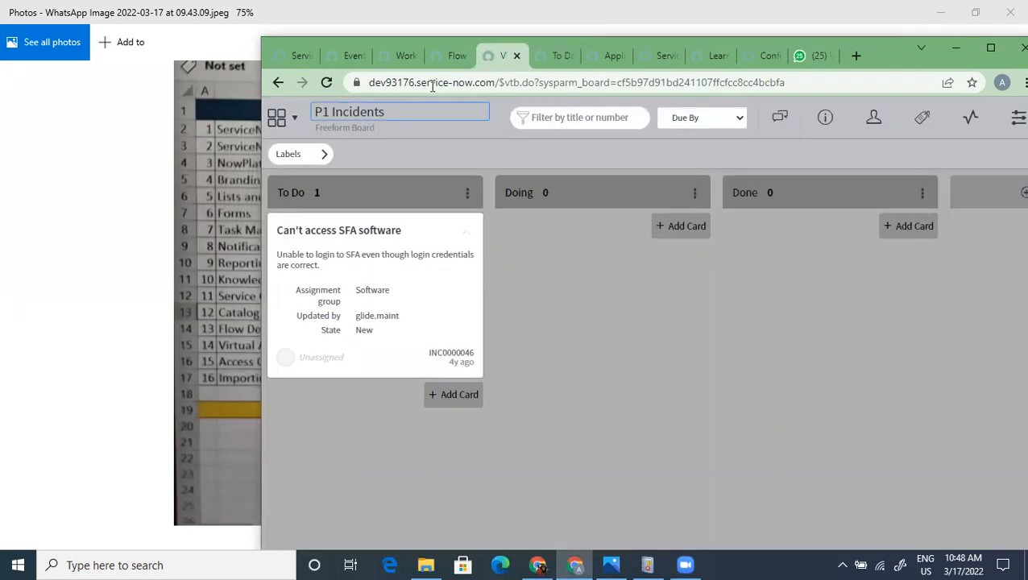
pyautogui.click(451, 55)
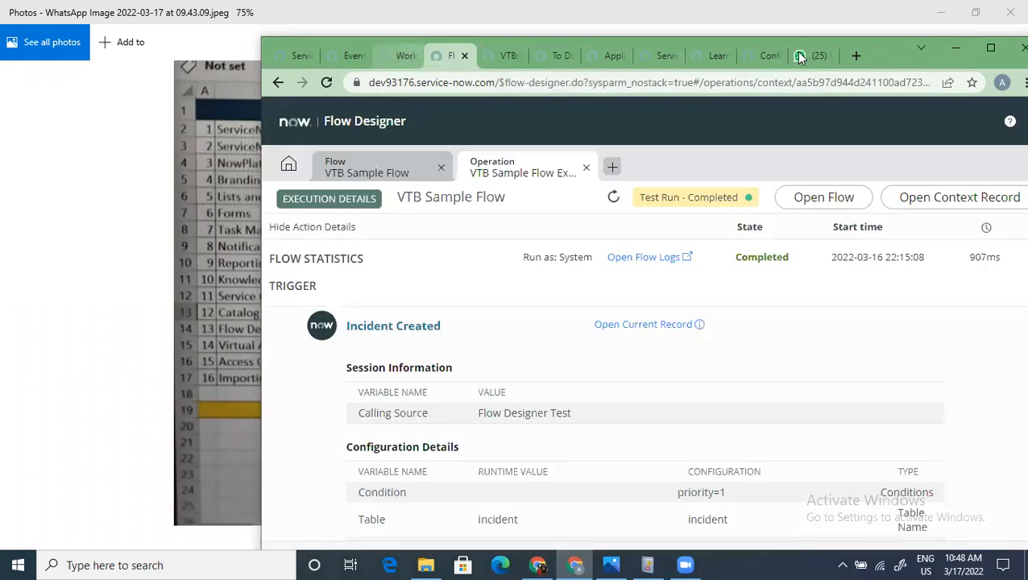
pyautogui.click(990, 51)
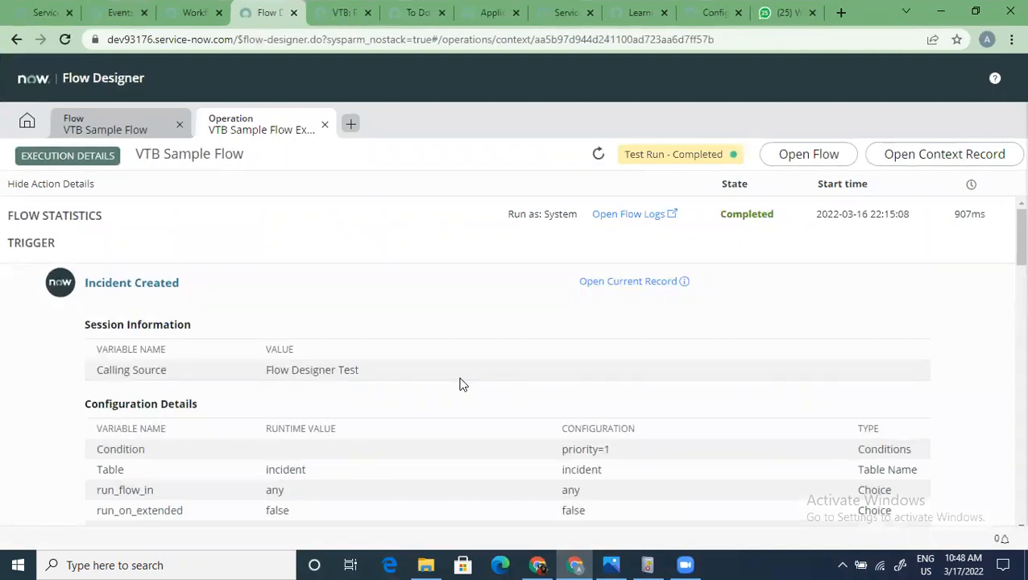
pyautogui.click(647, 215)
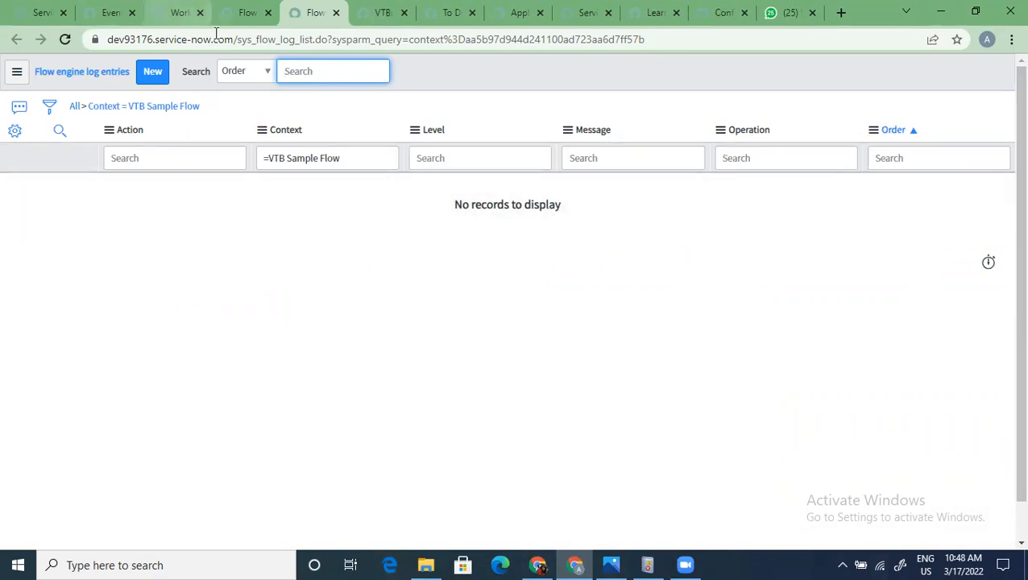
# Go back to the VTB Sample Flow, dismiss the Test Flow dialog, and open the flow's list of executions
pyautogui.click(242, 12)
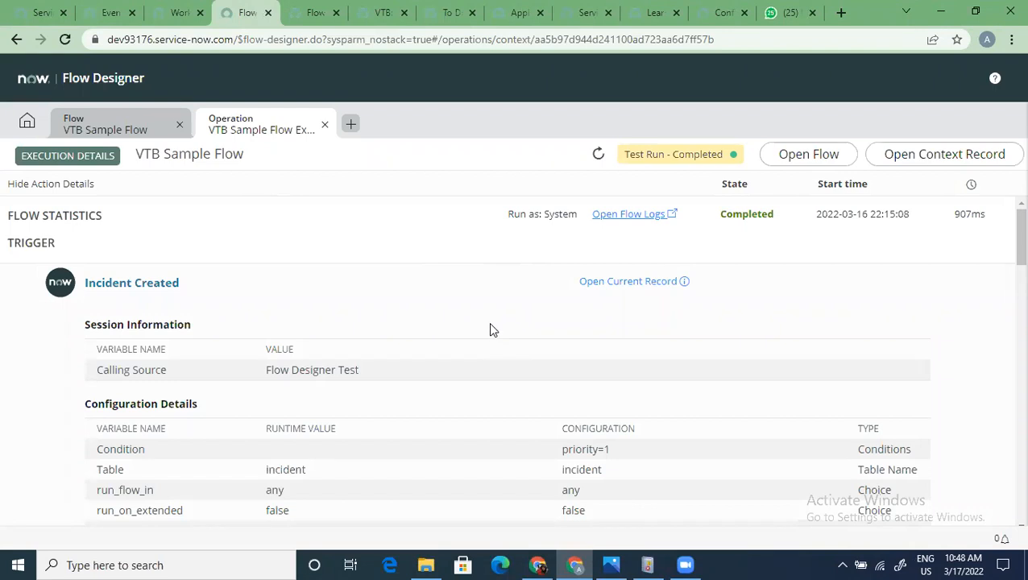
pyautogui.click(117, 135)
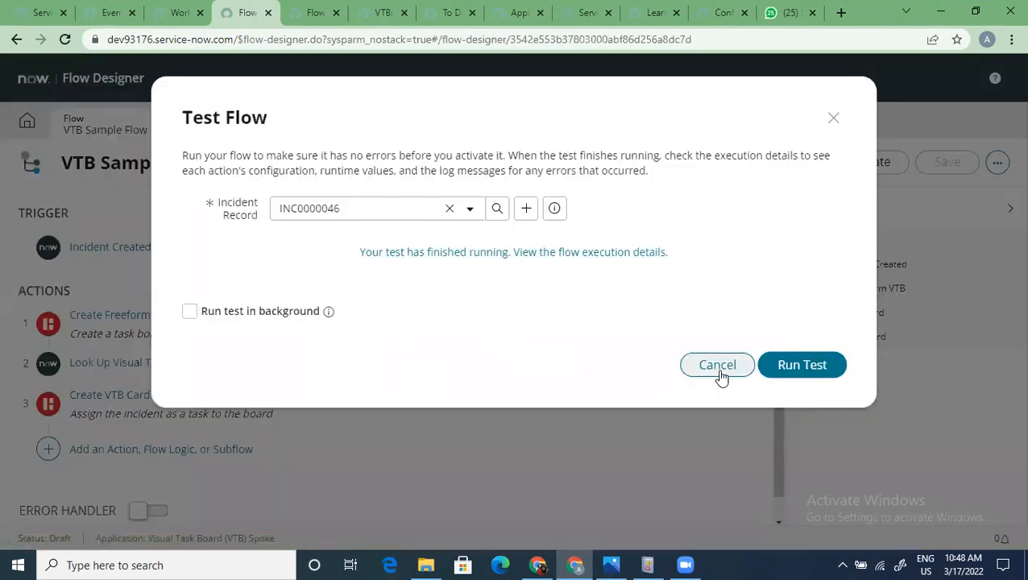
pyautogui.click(719, 370)
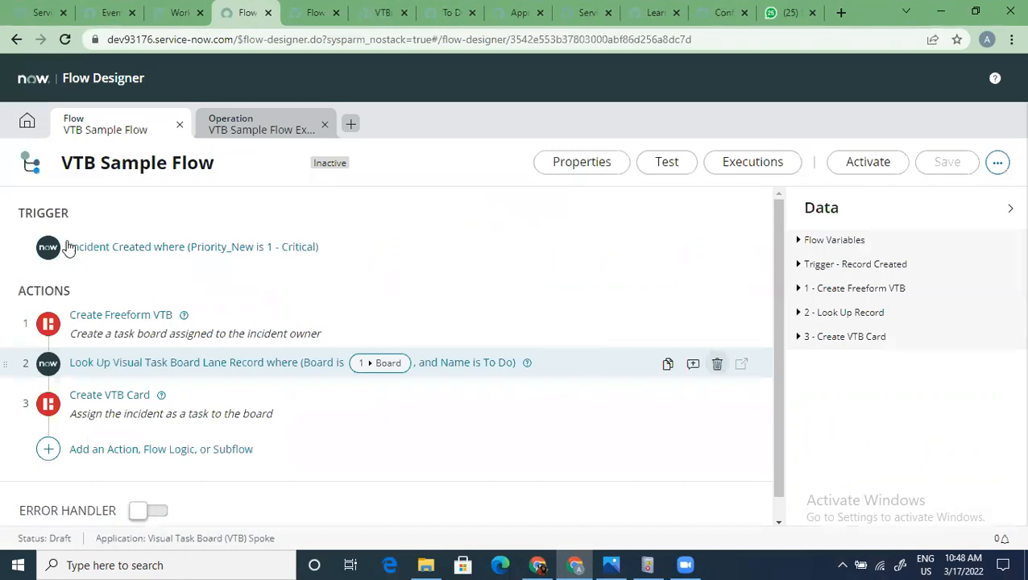
pyautogui.click(725, 162)
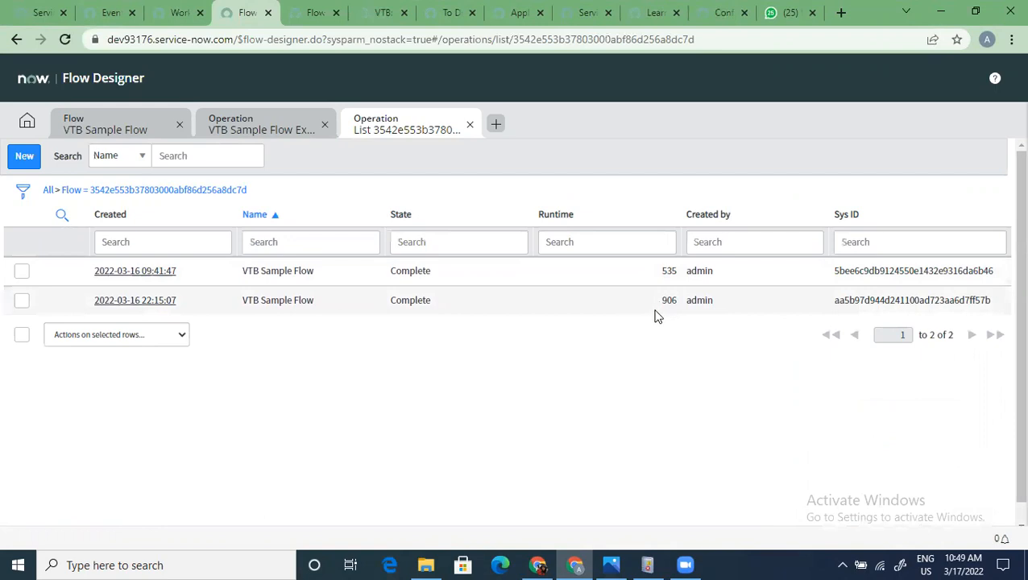
# Review the VTB Sample Flow's trigger and action data pills, and enable its Error Handler
pyautogui.click(131, 125)
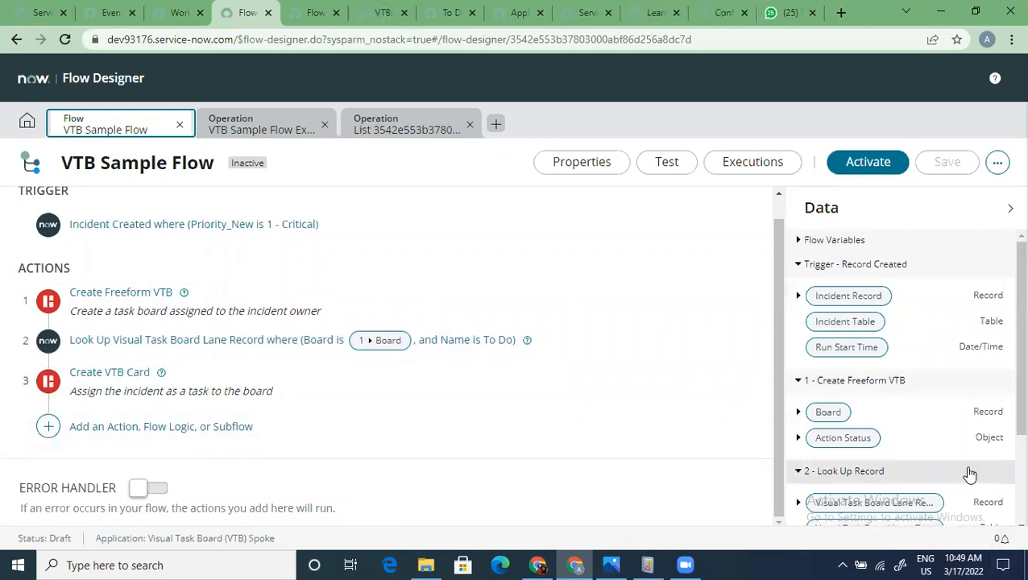
pyautogui.scroll(-2, 969, 474)
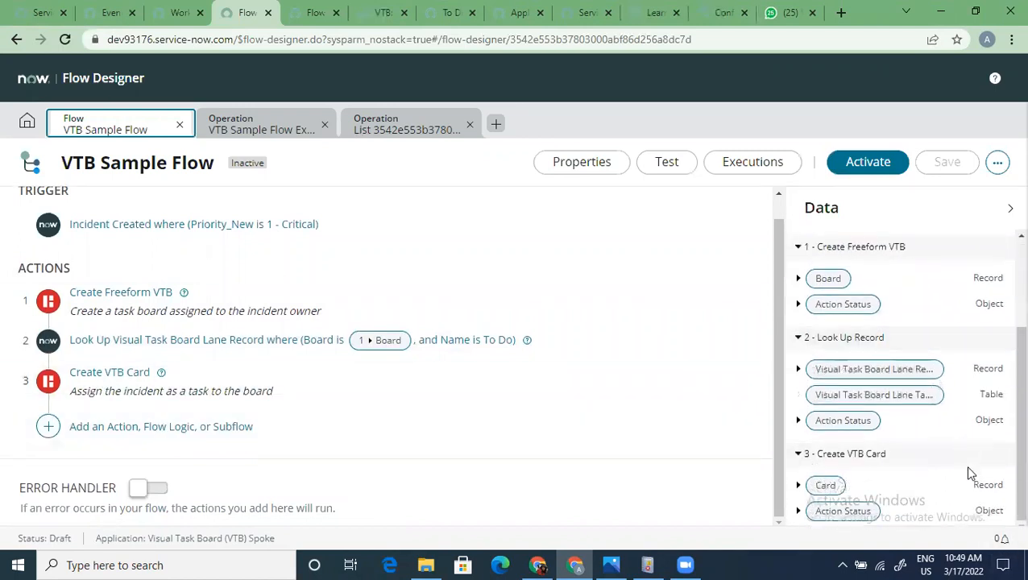
pyautogui.scroll(3, 965, 467)
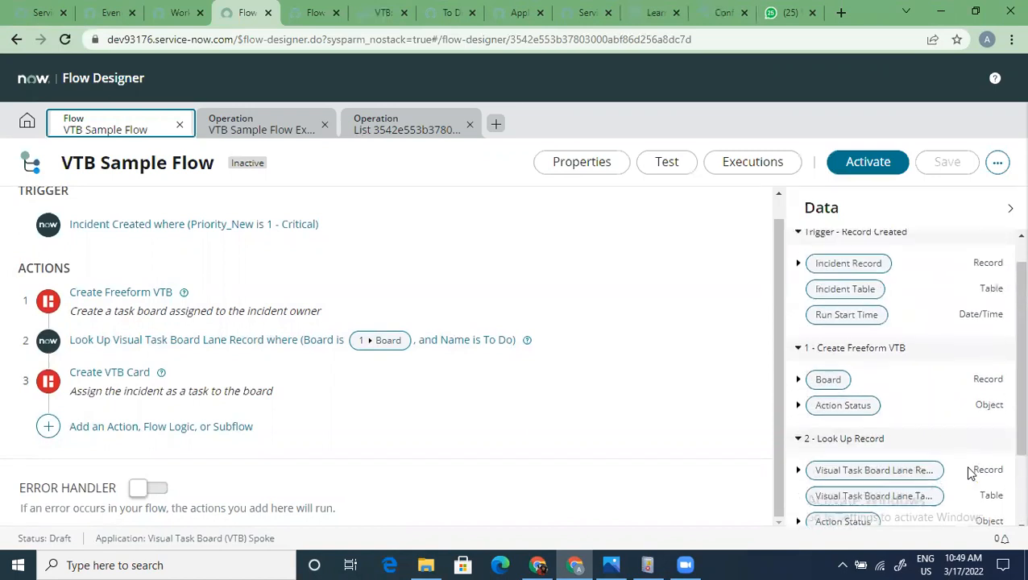
pyautogui.click(150, 488)
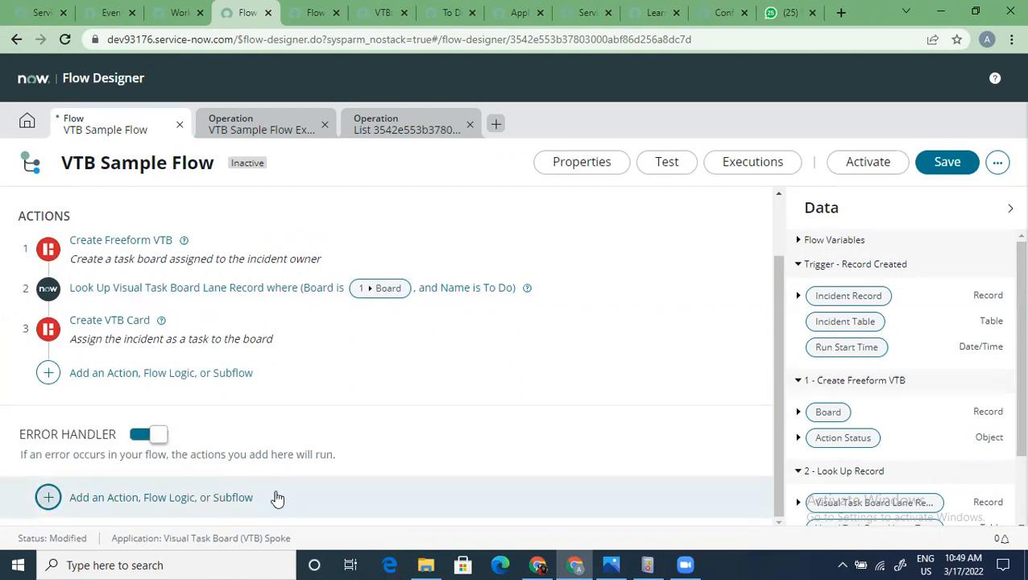
# Expand the Create Freeform VTB action, browse the ServiceNow Core actions available for it, and close the list without changing the selection
pyautogui.scroll(1, 277, 500)
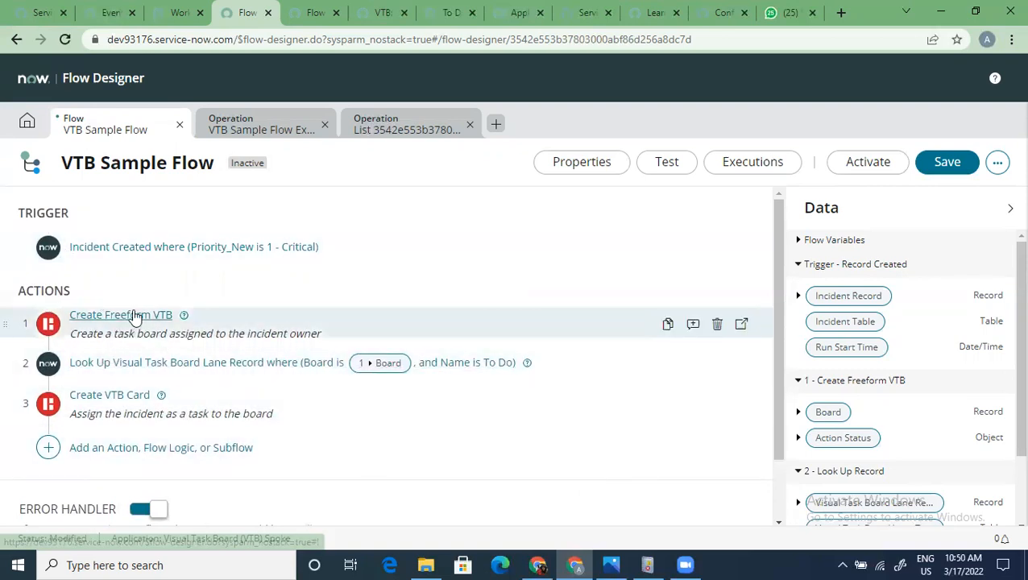
pyautogui.click(130, 319)
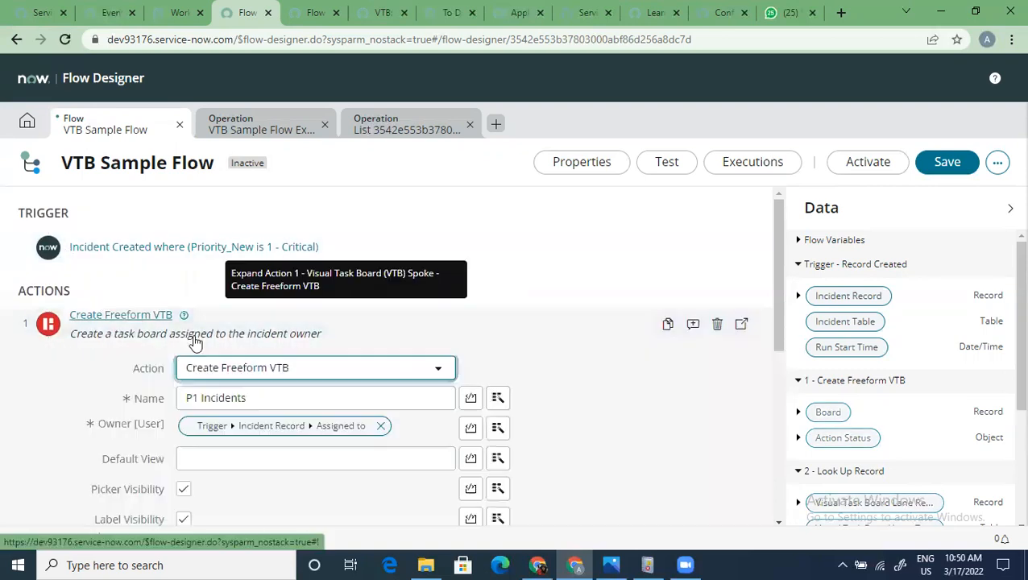
pyautogui.click(388, 364)
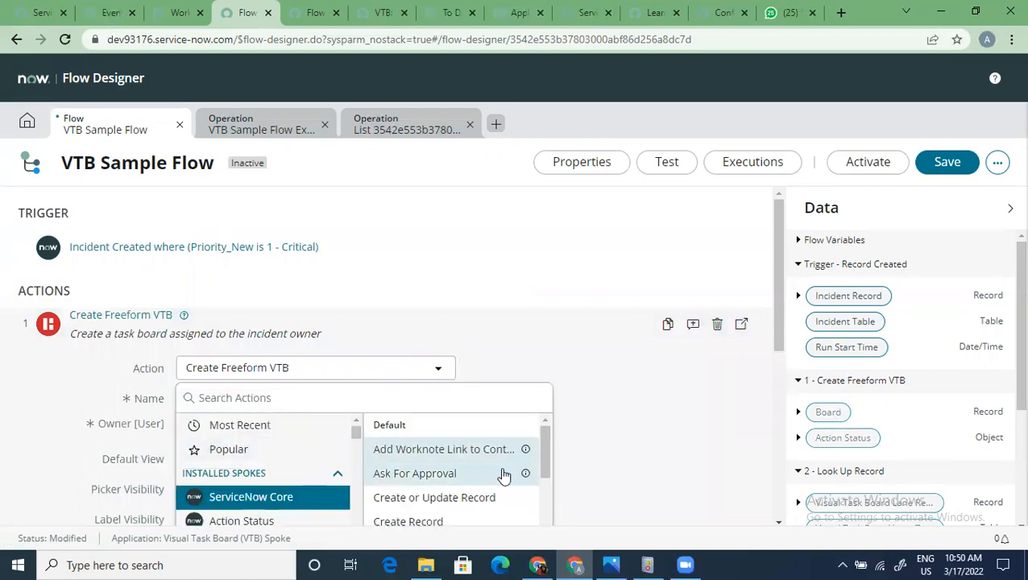
pyautogui.moveTo(773, 311); pyautogui.dragTo(661, 400)
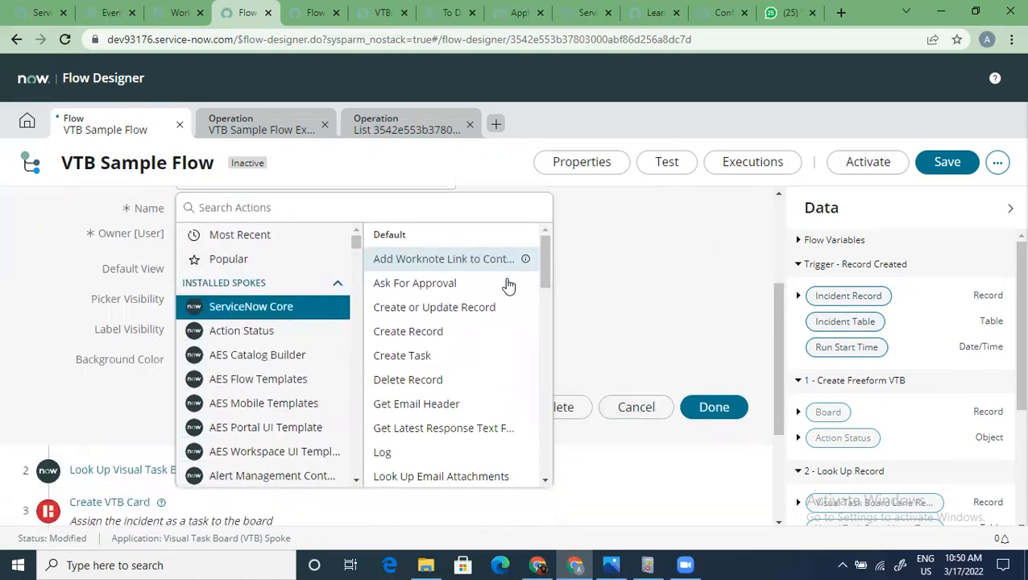
pyautogui.moveTo(542, 267); pyautogui.dragTo(546, 468)
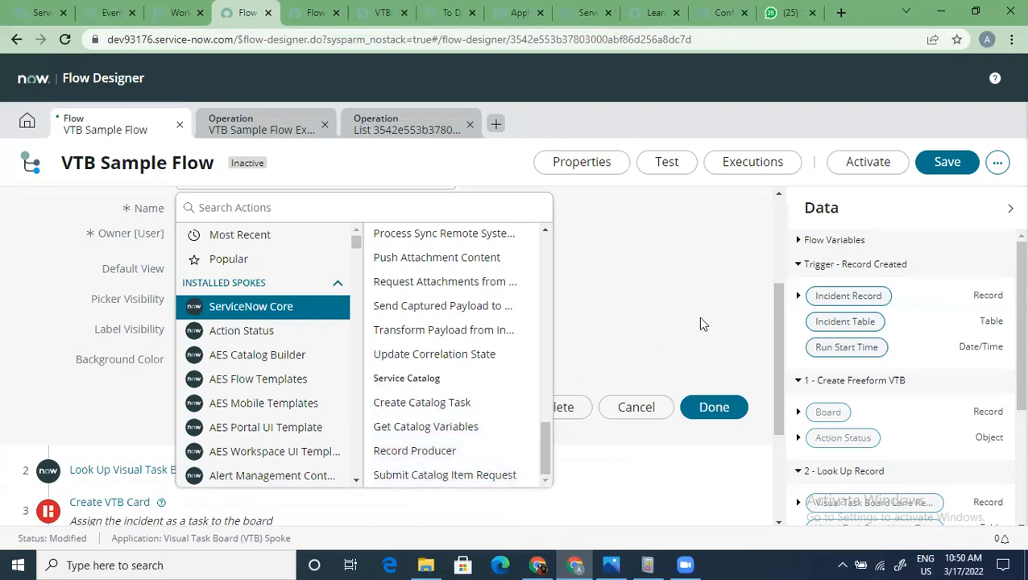
pyautogui.moveTo(545, 447); pyautogui.dragTo(564, 252)
pyautogui.scroll(3, 635, 300)
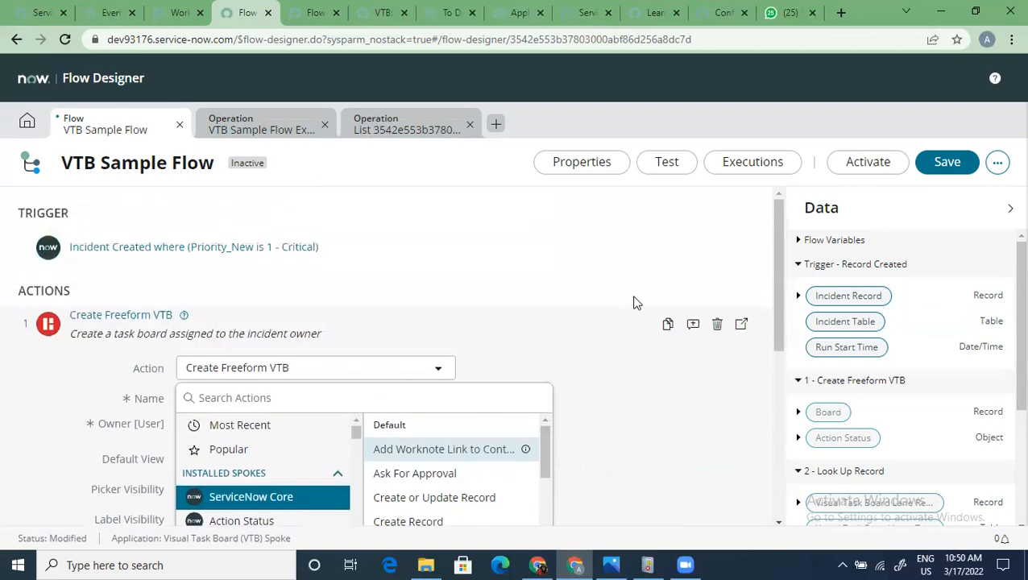
pyautogui.click(505, 226)
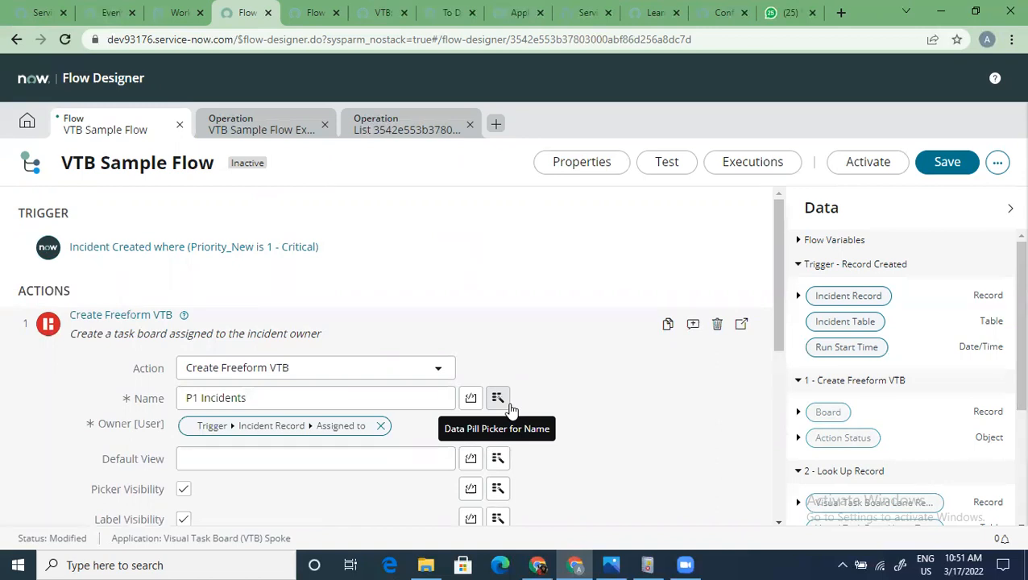
# Check the options for creating new items on the Flow Designer home page, and review the Create Freeform VTB settings in VTB Sample Flow
pyautogui.click(28, 125)
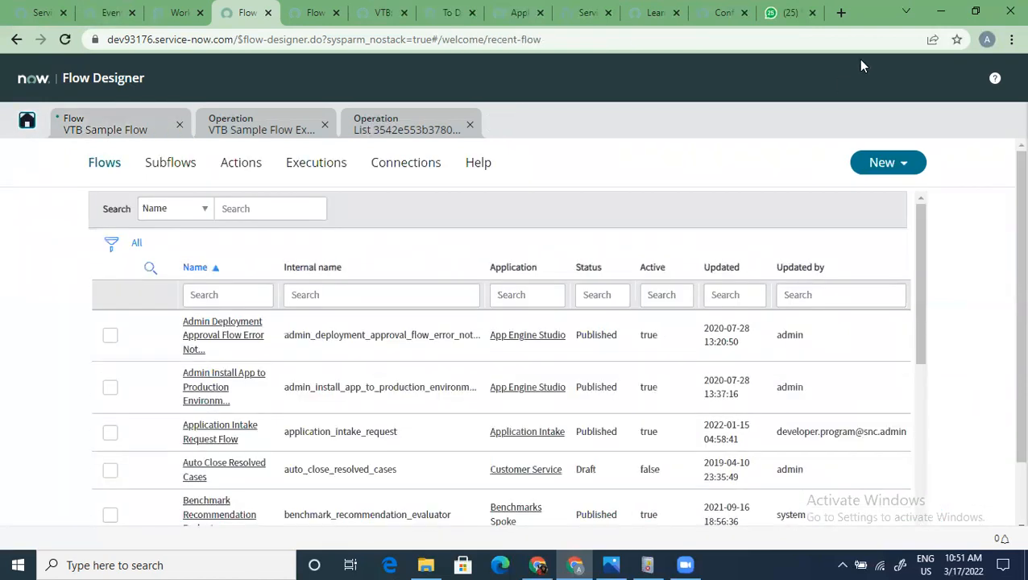
pyautogui.click(903, 169)
pyautogui.click(60, 121)
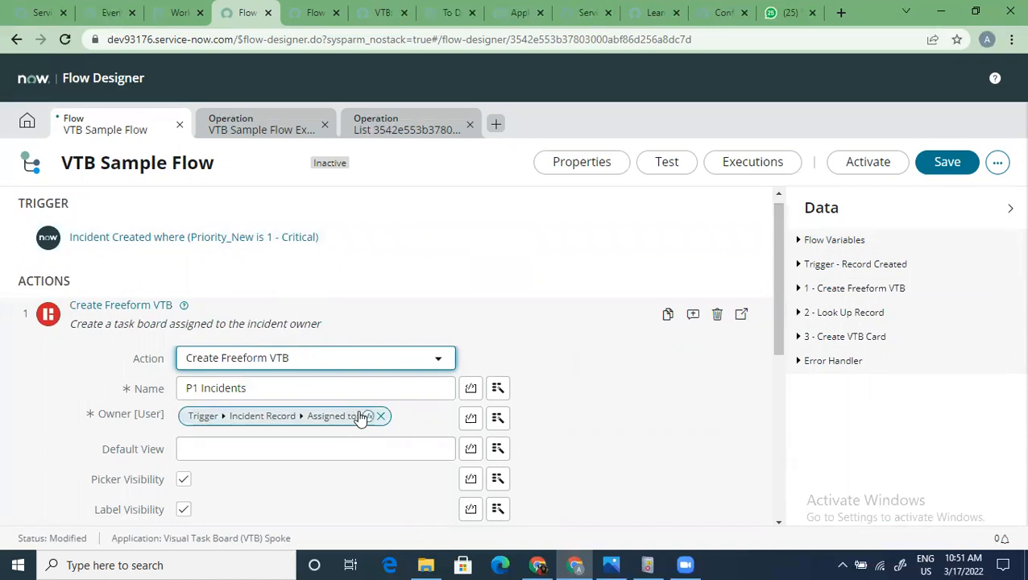
pyautogui.scroll(-1, 383, 457)
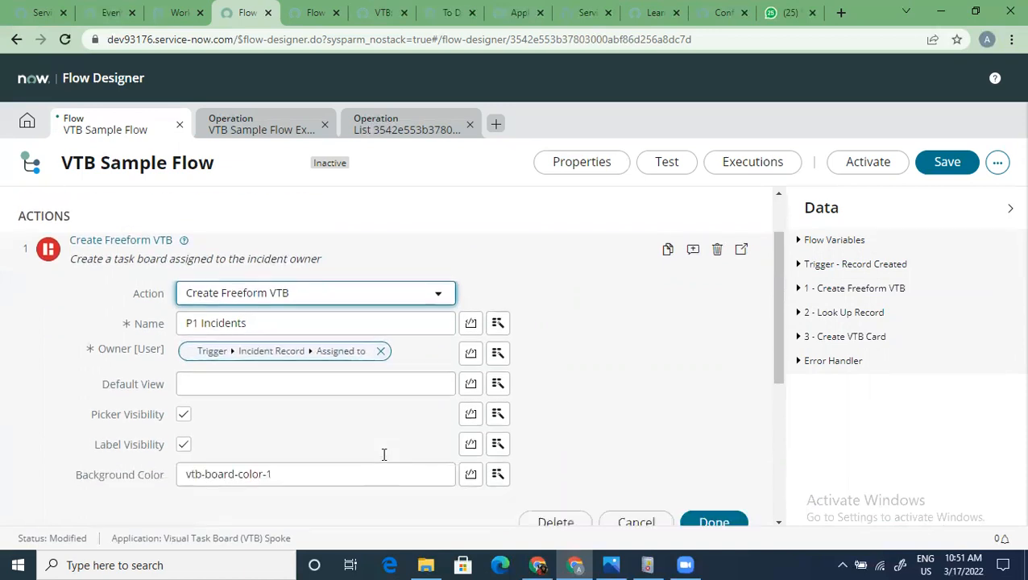
pyautogui.scroll(1, 384, 453)
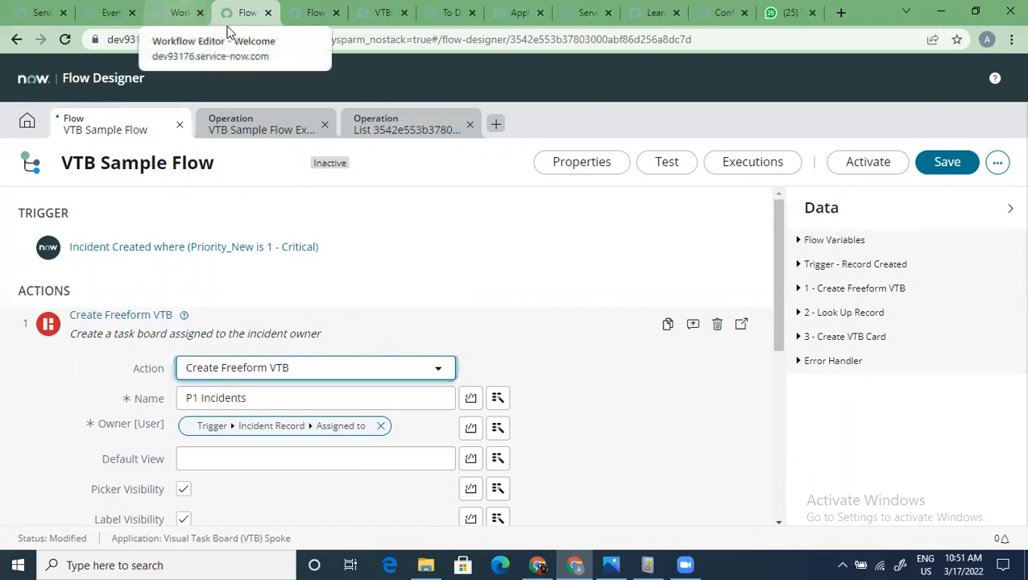
# Filter the Service Management navigator by "process aut" and open Process Automation Designer
pyautogui.click(175, 13)
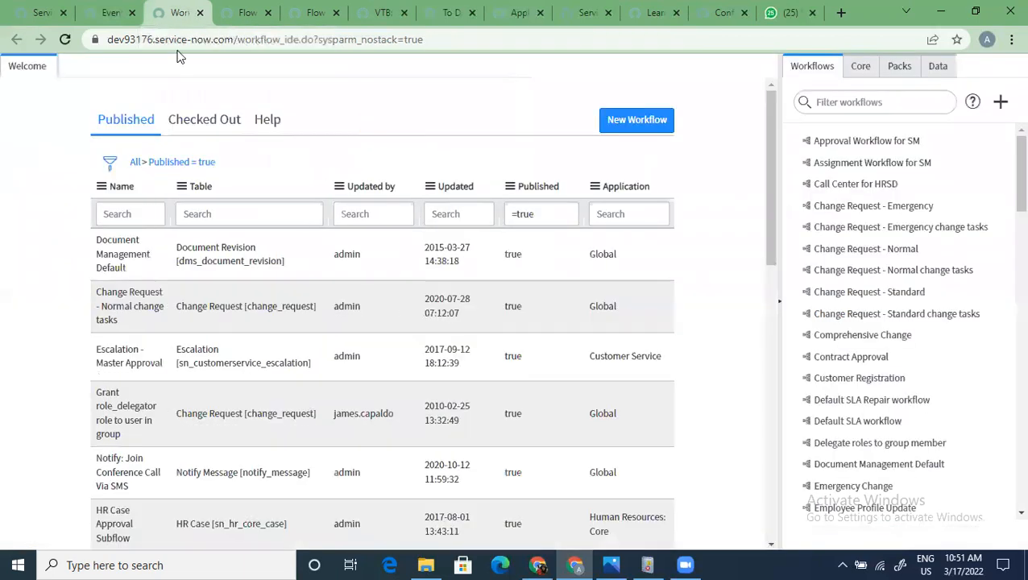
pyautogui.click(95, 10)
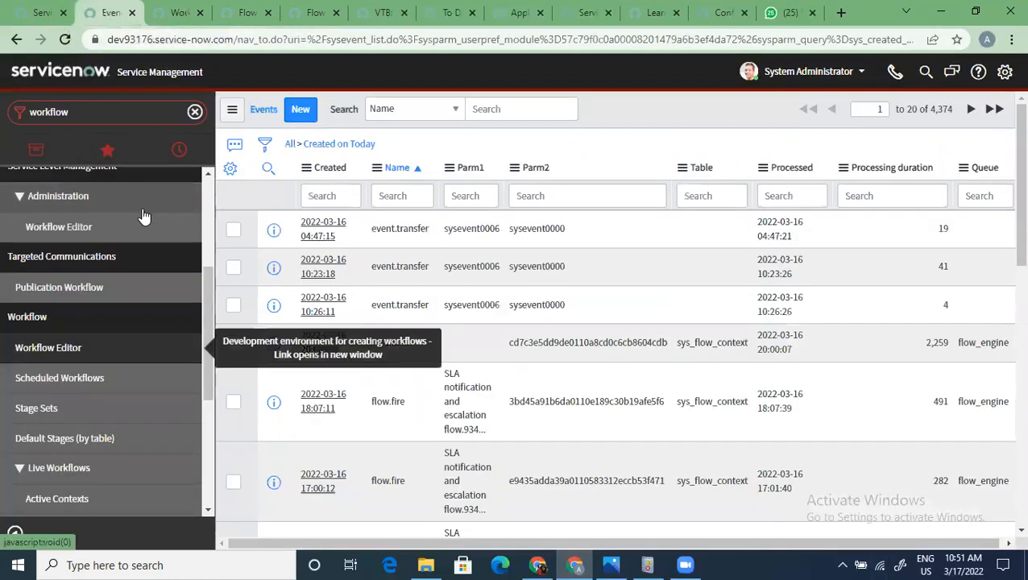
pyautogui.scroll(3, 112, 275)
pyautogui.click(119, 122)
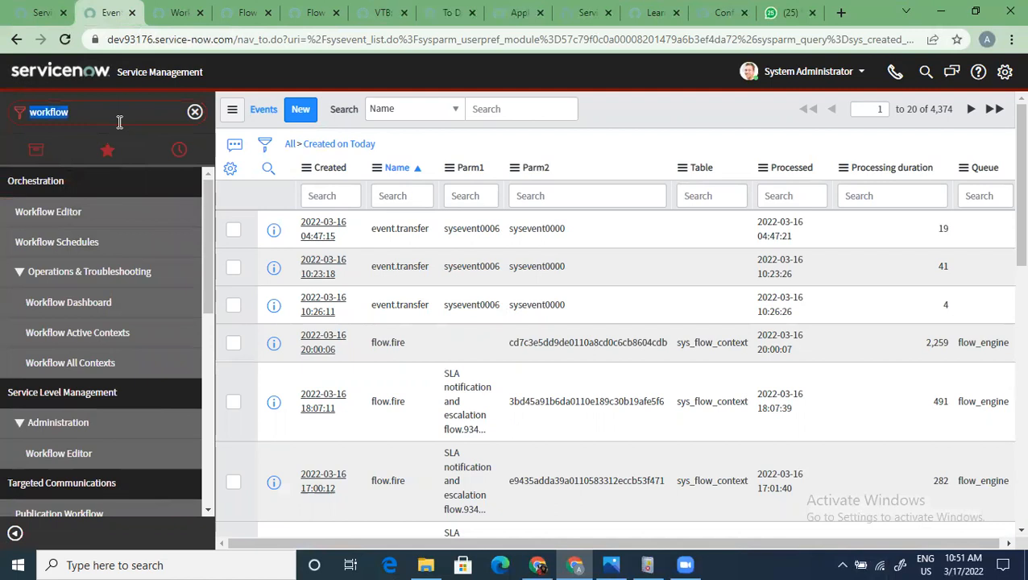
pyautogui.write('process a')
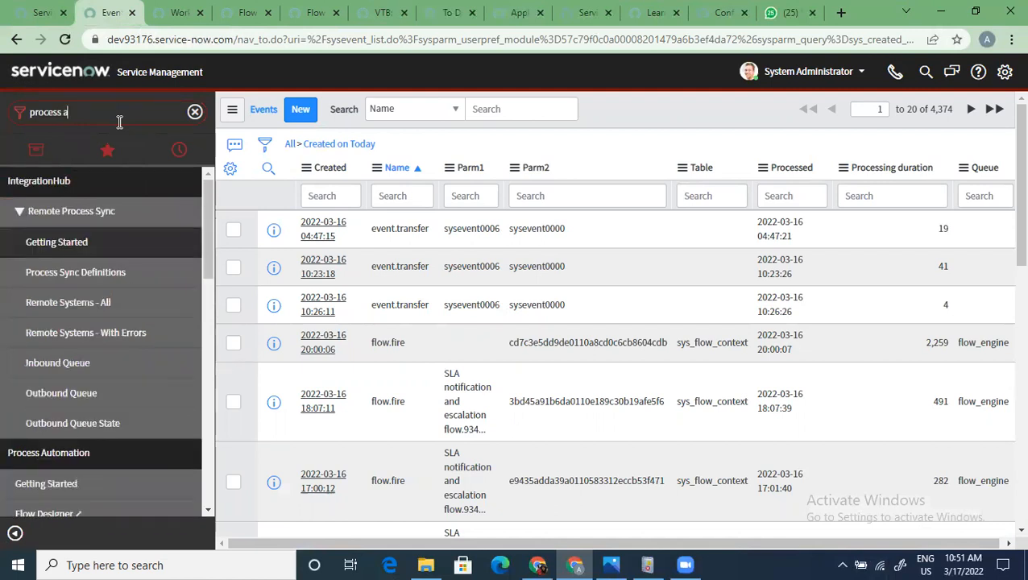
pyautogui.write('ut')
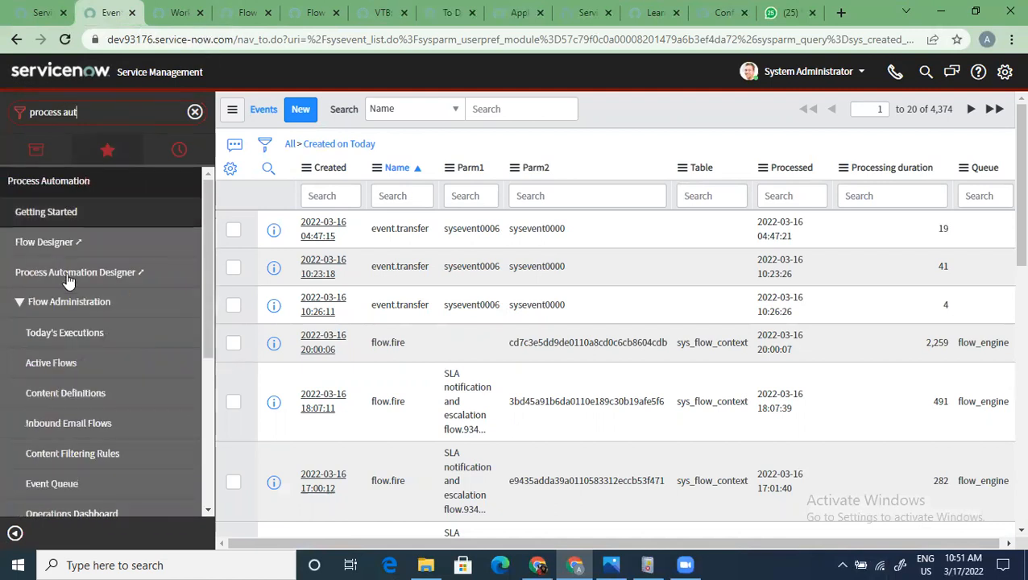
pyautogui.click(90, 282)
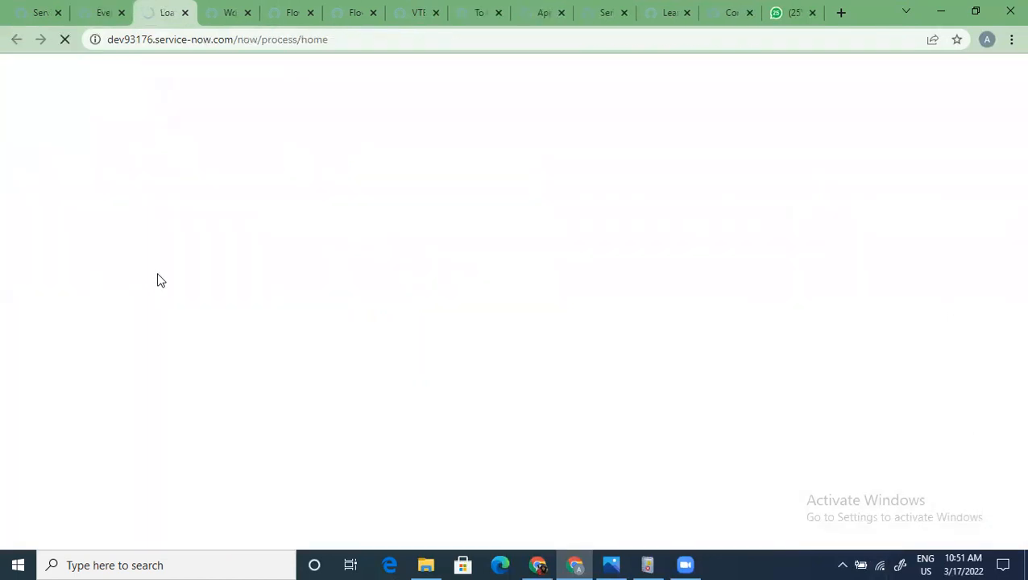
# Review the Multi-flow processes page in Process Automation Designer and the Process Automation modules in the navigator
pyautogui.click(91, 10)
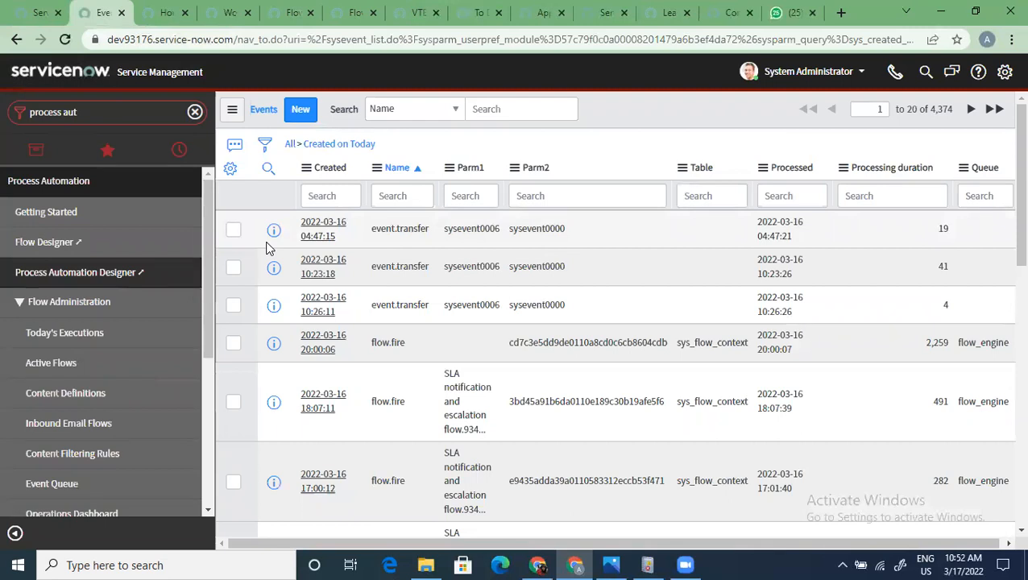
pyautogui.click(169, 14)
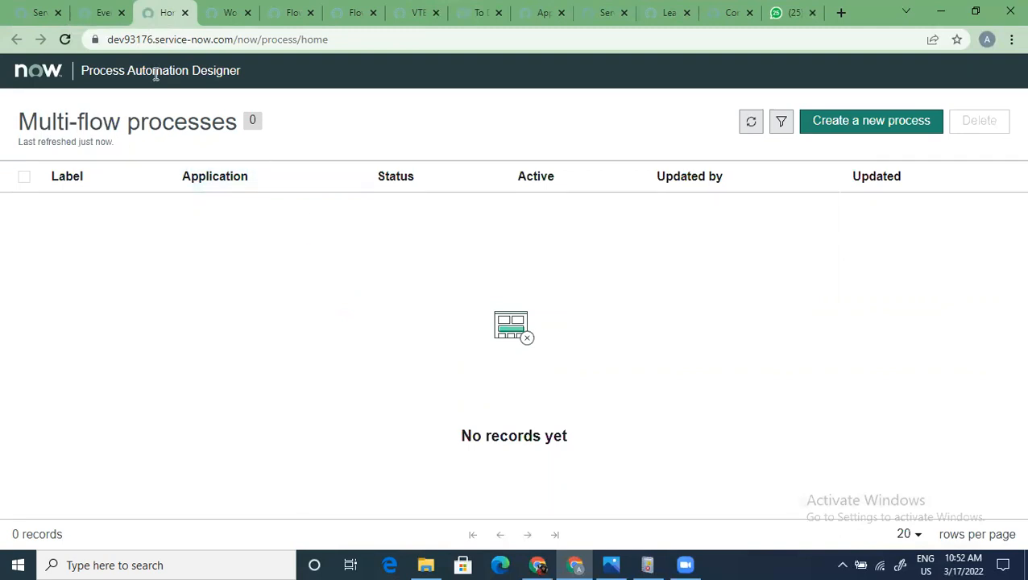
pyautogui.click(95, 10)
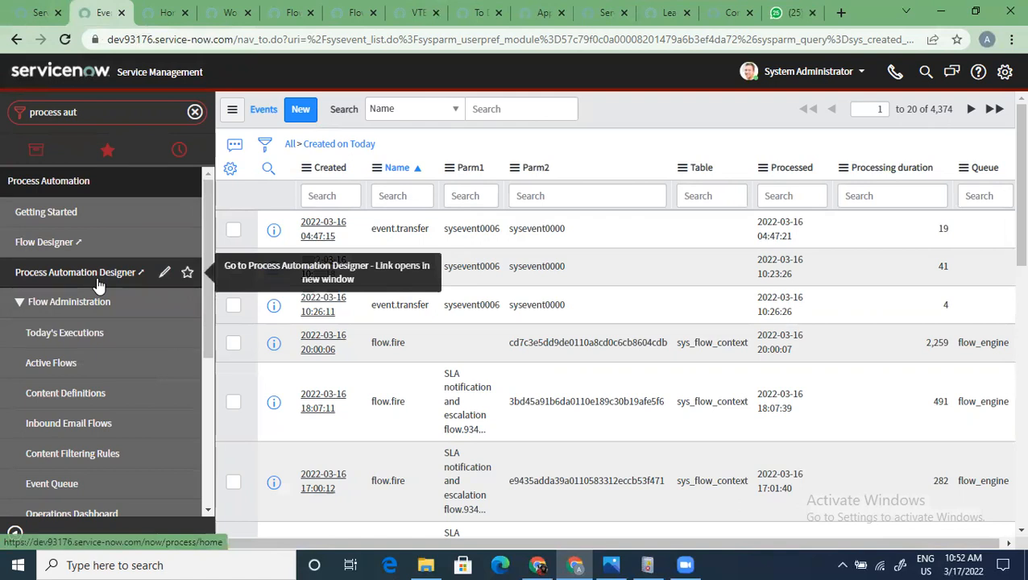
pyautogui.scroll(-3, 98, 284)
pyautogui.scroll(3, 99, 278)
# Clear the navigator filter, open the Self-Service Homepage, and check the My Instance page on the ServiceNow Developer site while it loads
pyautogui.click(193, 114)
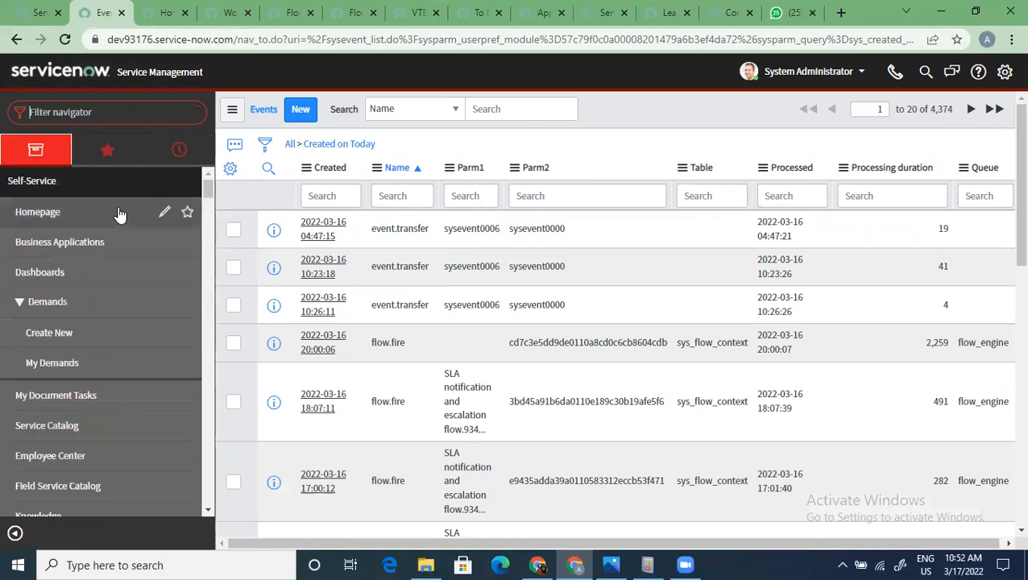
pyautogui.click(48, 211)
pyautogui.click(36, 13)
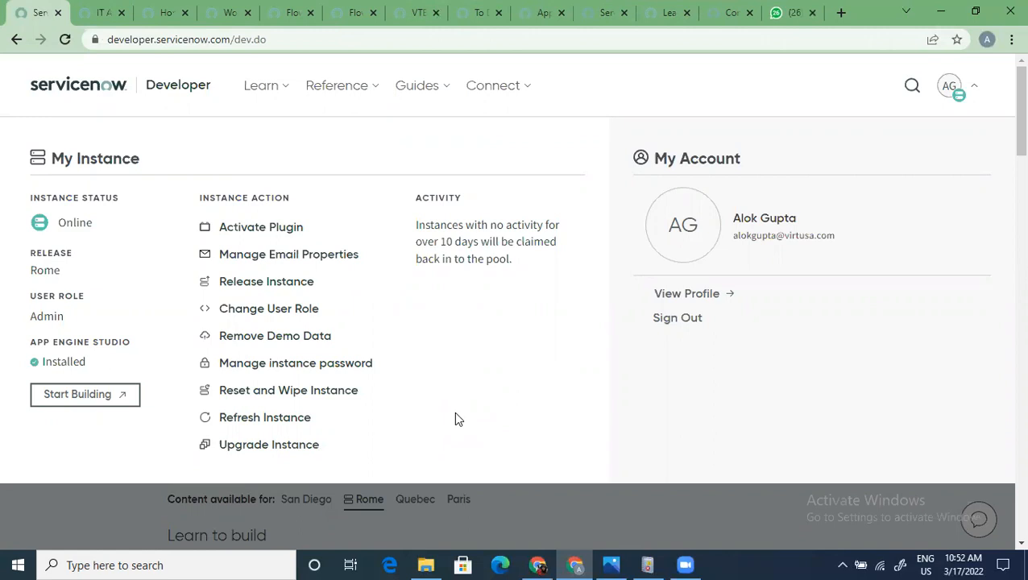
pyautogui.click(100, 12)
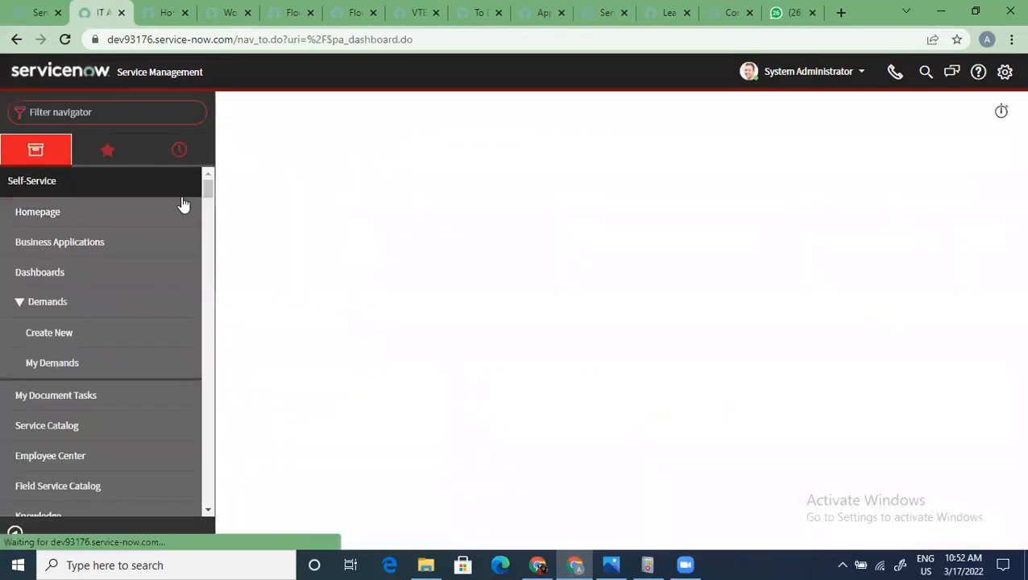